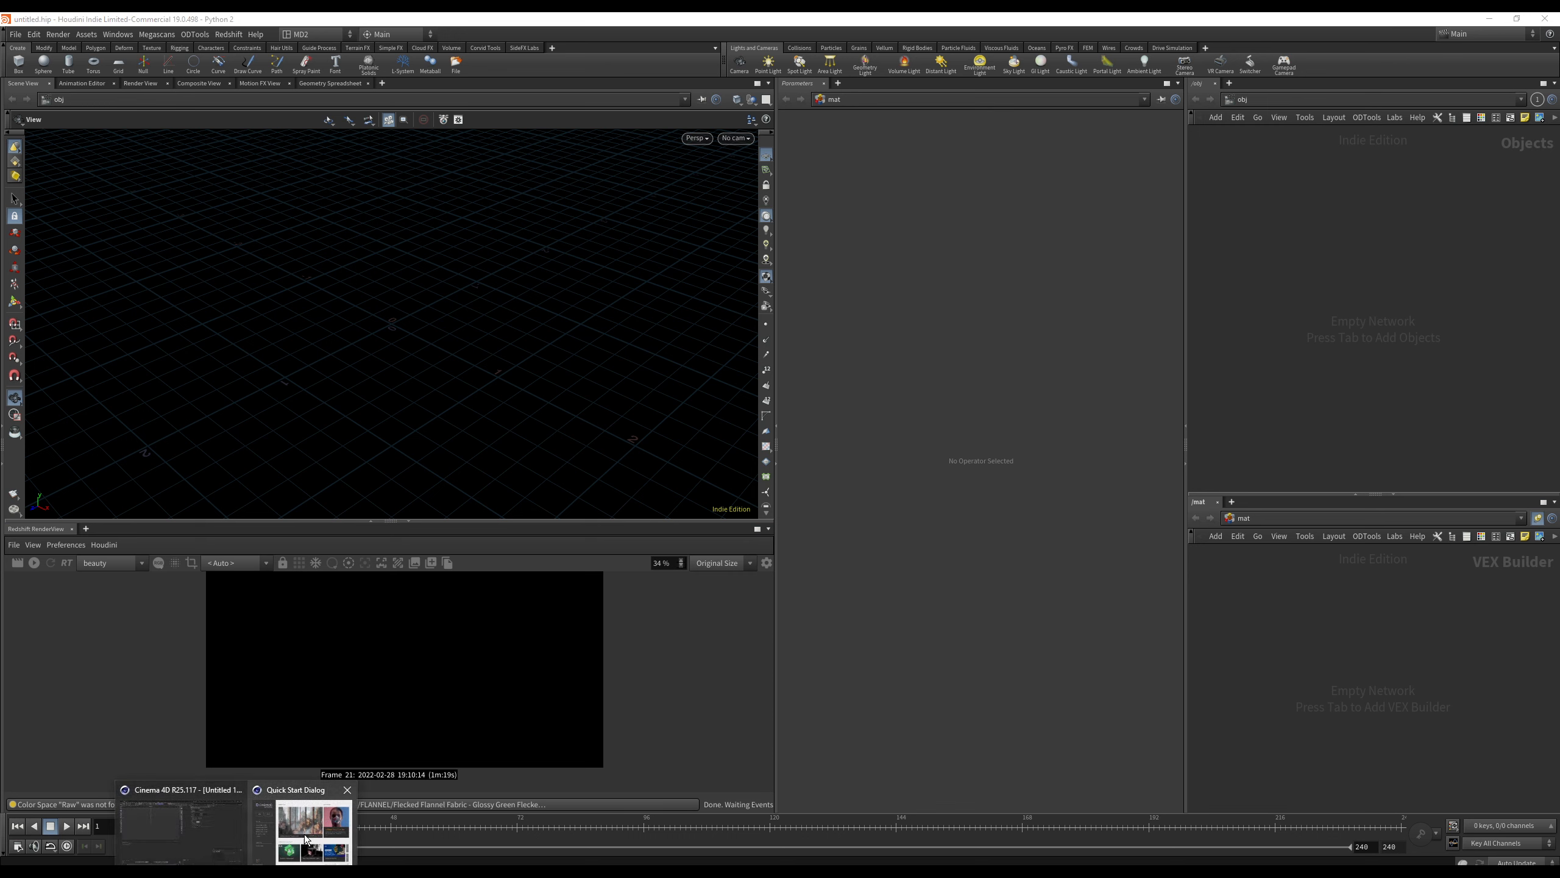
Switch to Cinema 4D, dismiss the Quick Start Dialog and close the Redshift Shader Graph to enlarge the viewport.
{"action": "left_click", "coordinate": [306, 839]}
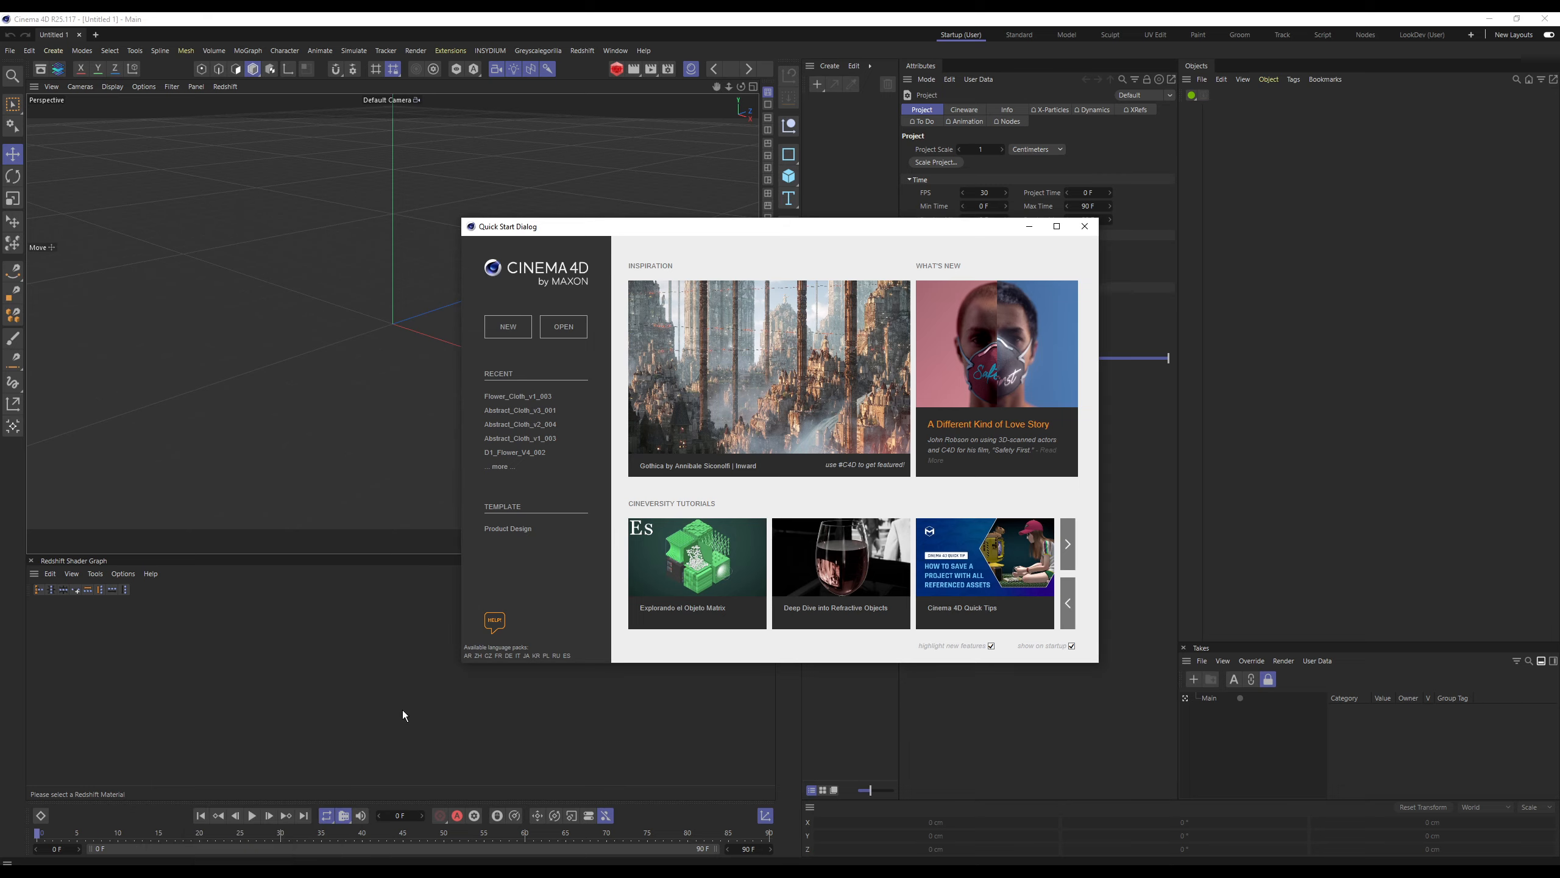
{"action": "left_click", "coordinate": [1086, 228]}
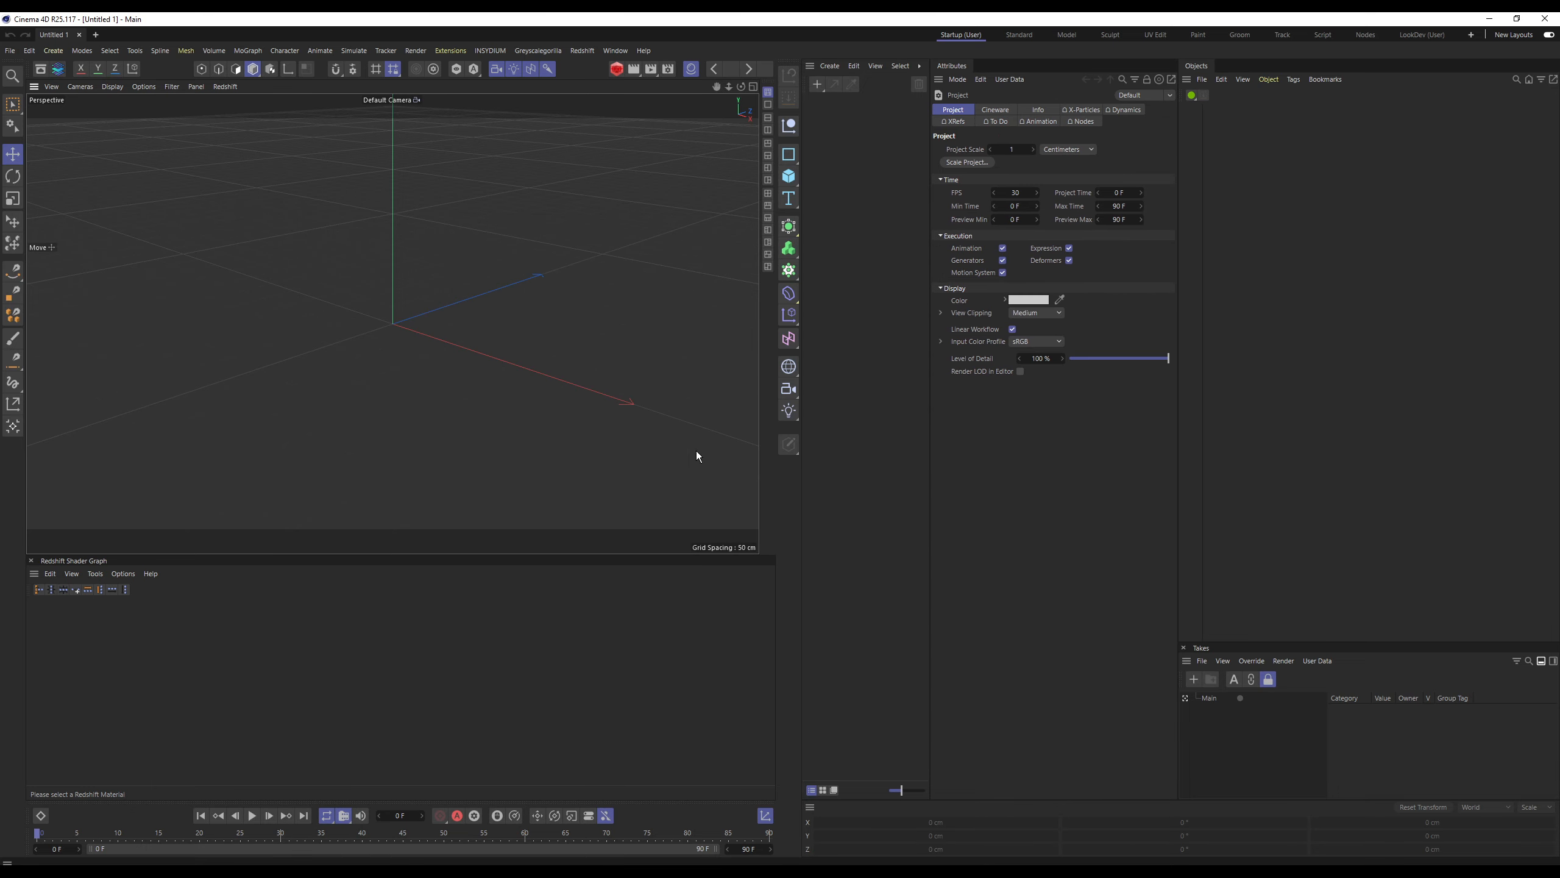
{"action": "left_click", "coordinate": [31, 560]}
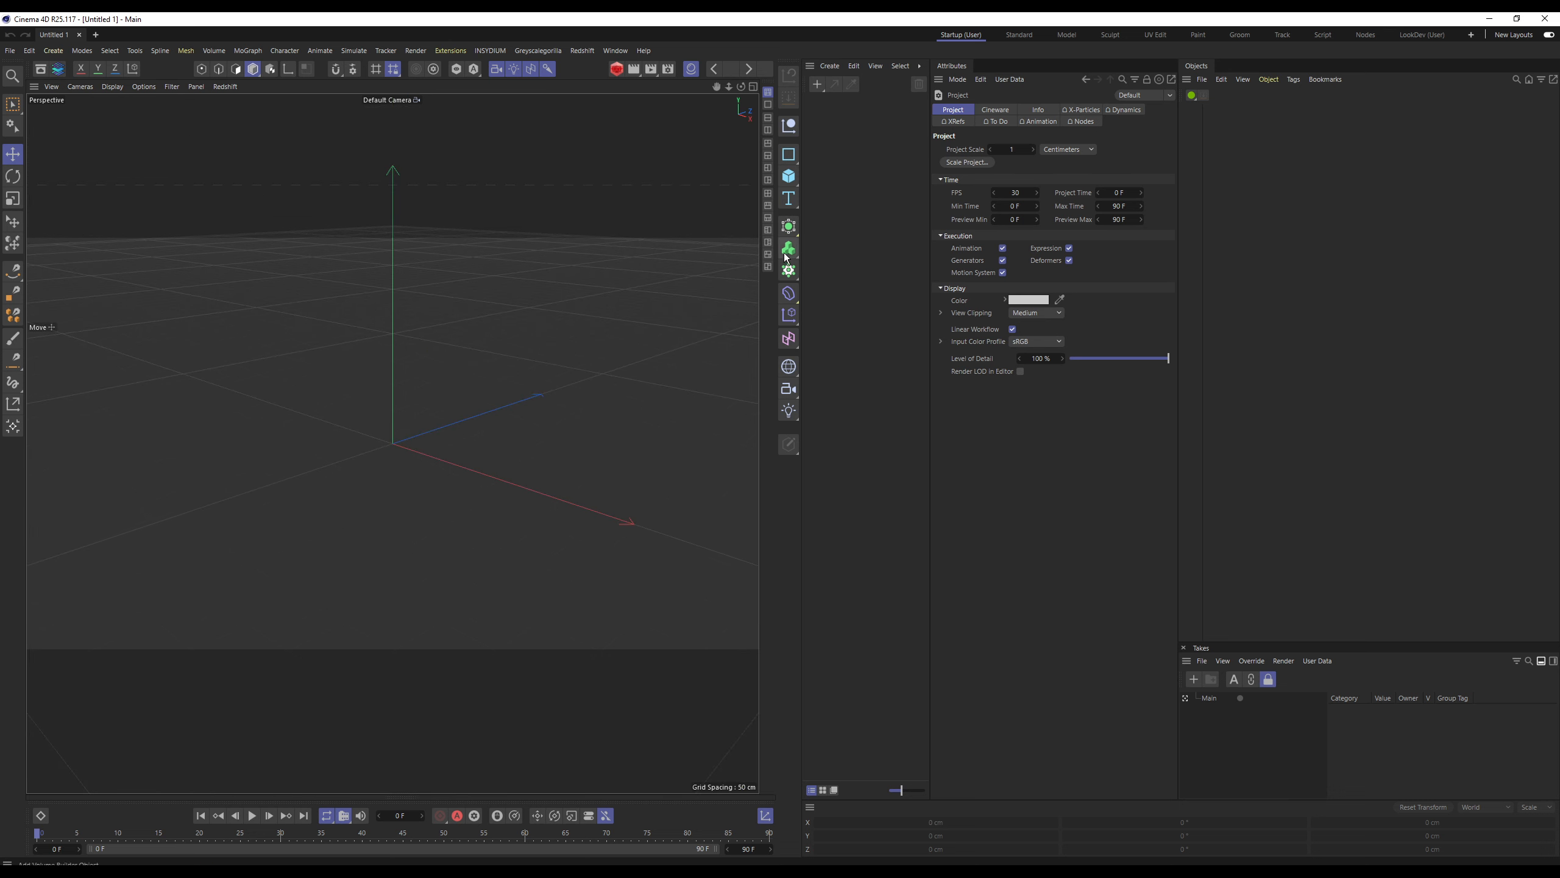
Create a cube and wrap it in a Cloner as the parent object.
{"action": "left_click", "coordinate": [789, 176]}
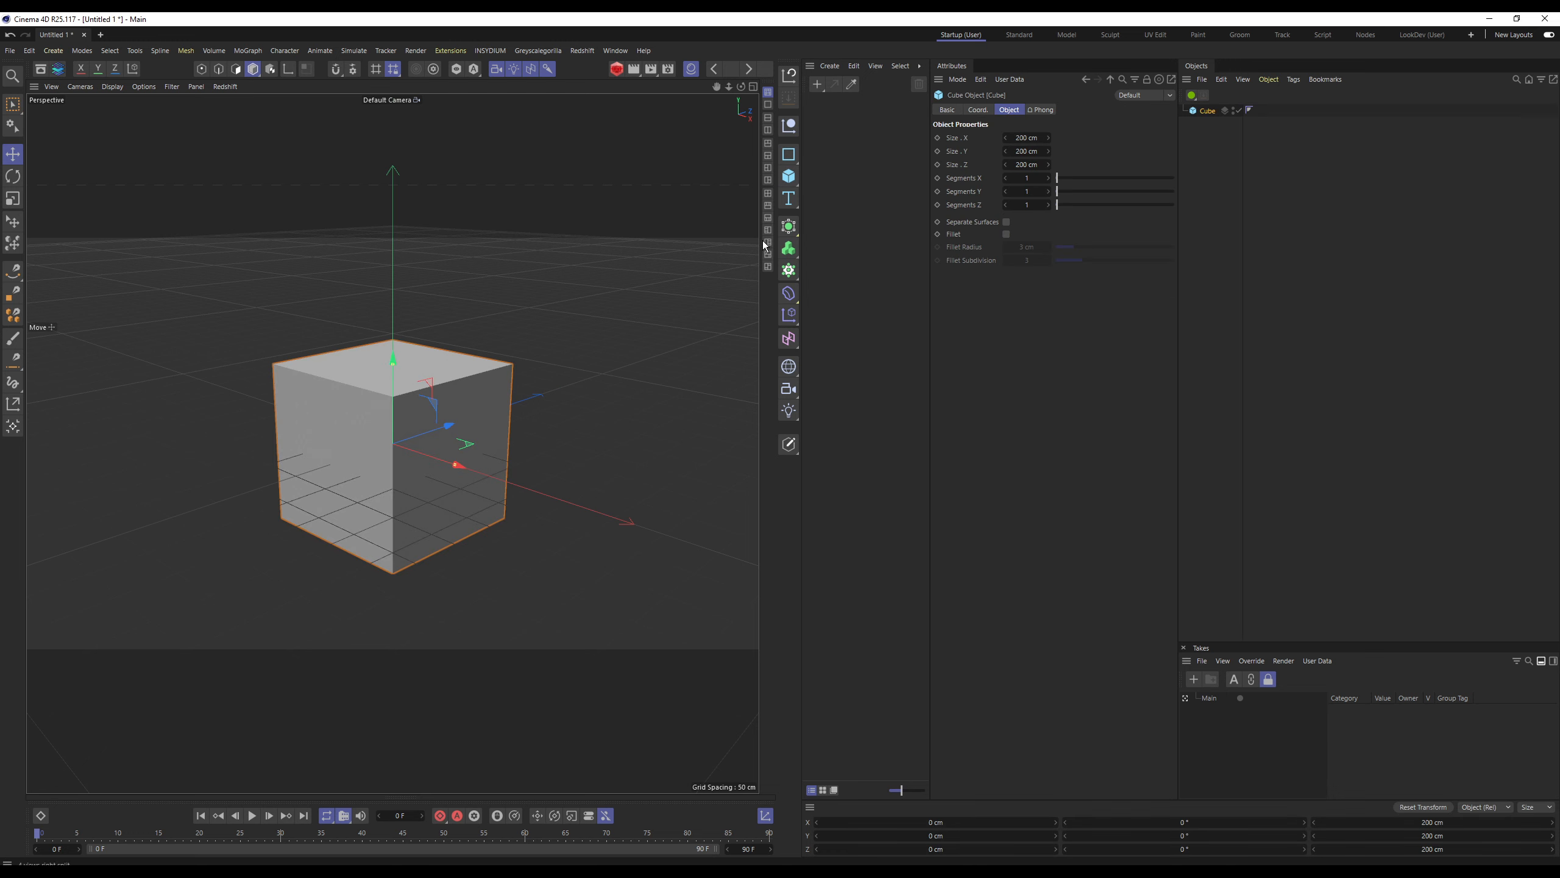
{"action": "left_click", "coordinate": [790, 258], "text": "alt"}
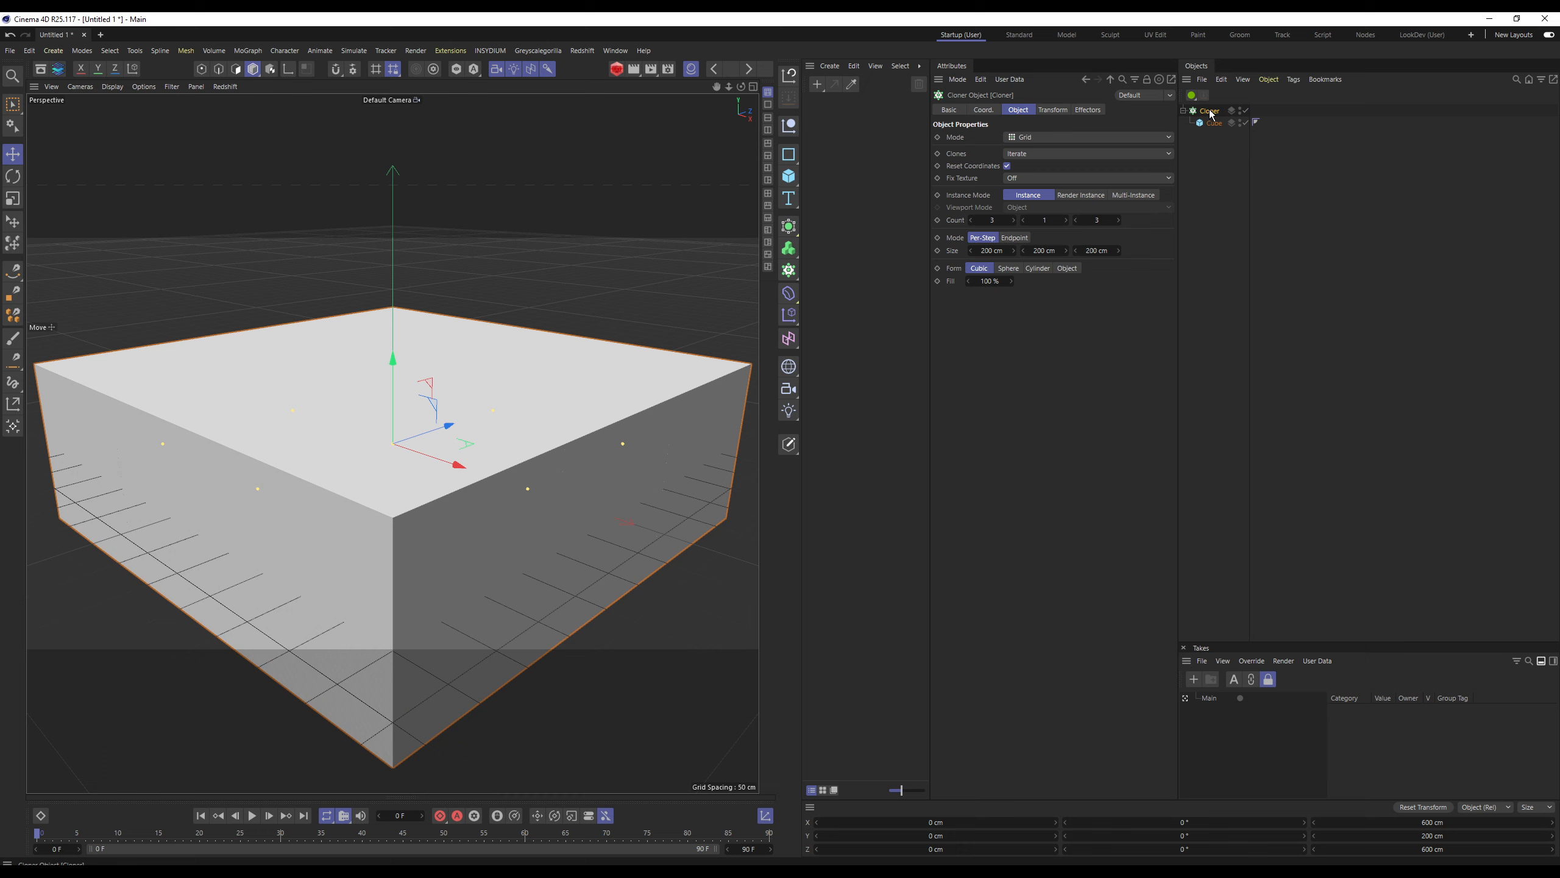
{"action": "right_click_drag", "start_coordinate": [403, 378], "coordinate": [357, 388], "text": "alt"}
{"action": "left_click_drag", "start_coordinate": [443, 361], "coordinate": [444, 418], "text": "alt"}
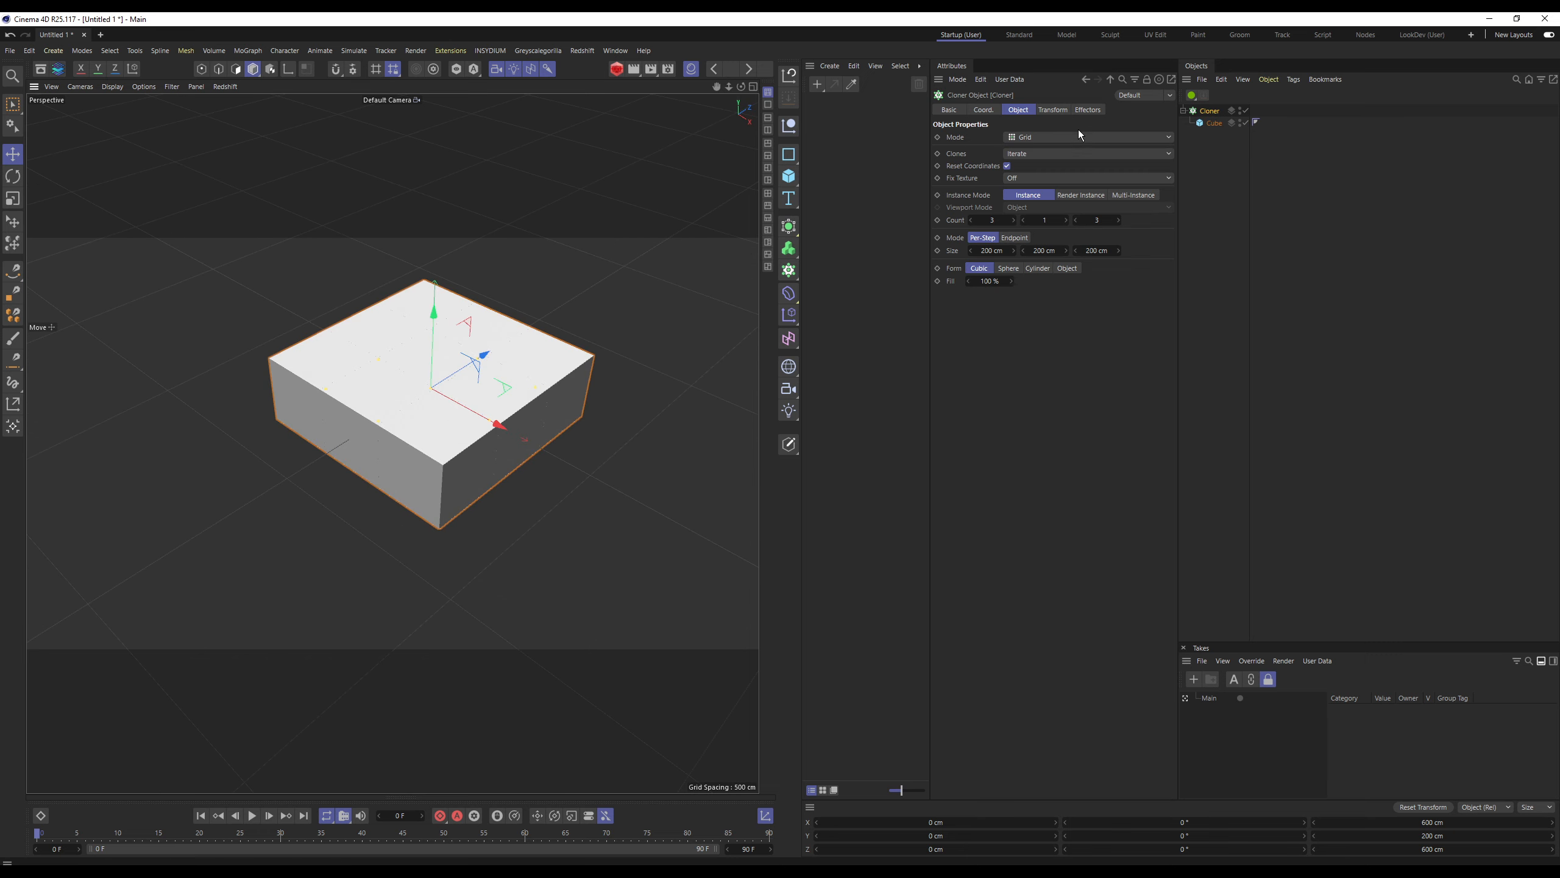
Change the Cloner to Linear mode and raise its per-step Y offset to 338 cm.
{"action": "left_click", "coordinate": [1041, 138]}
{"action": "left_click", "coordinate": [1027, 163]}
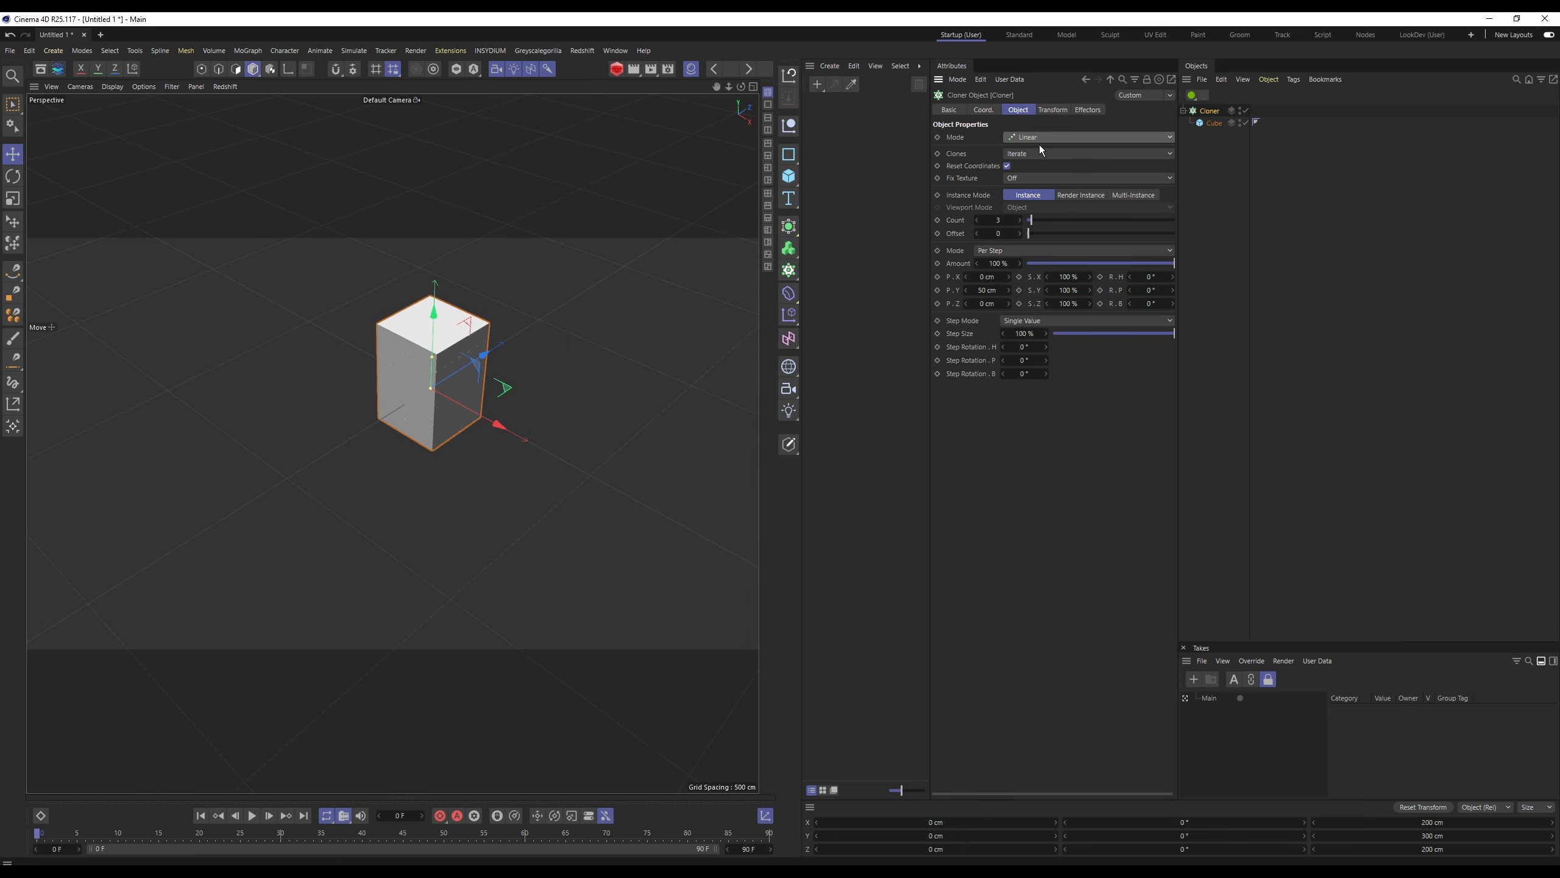
{"action": "left_click_drag", "start_coordinate": [476, 414], "coordinate": [488, 348], "text": "alt"}
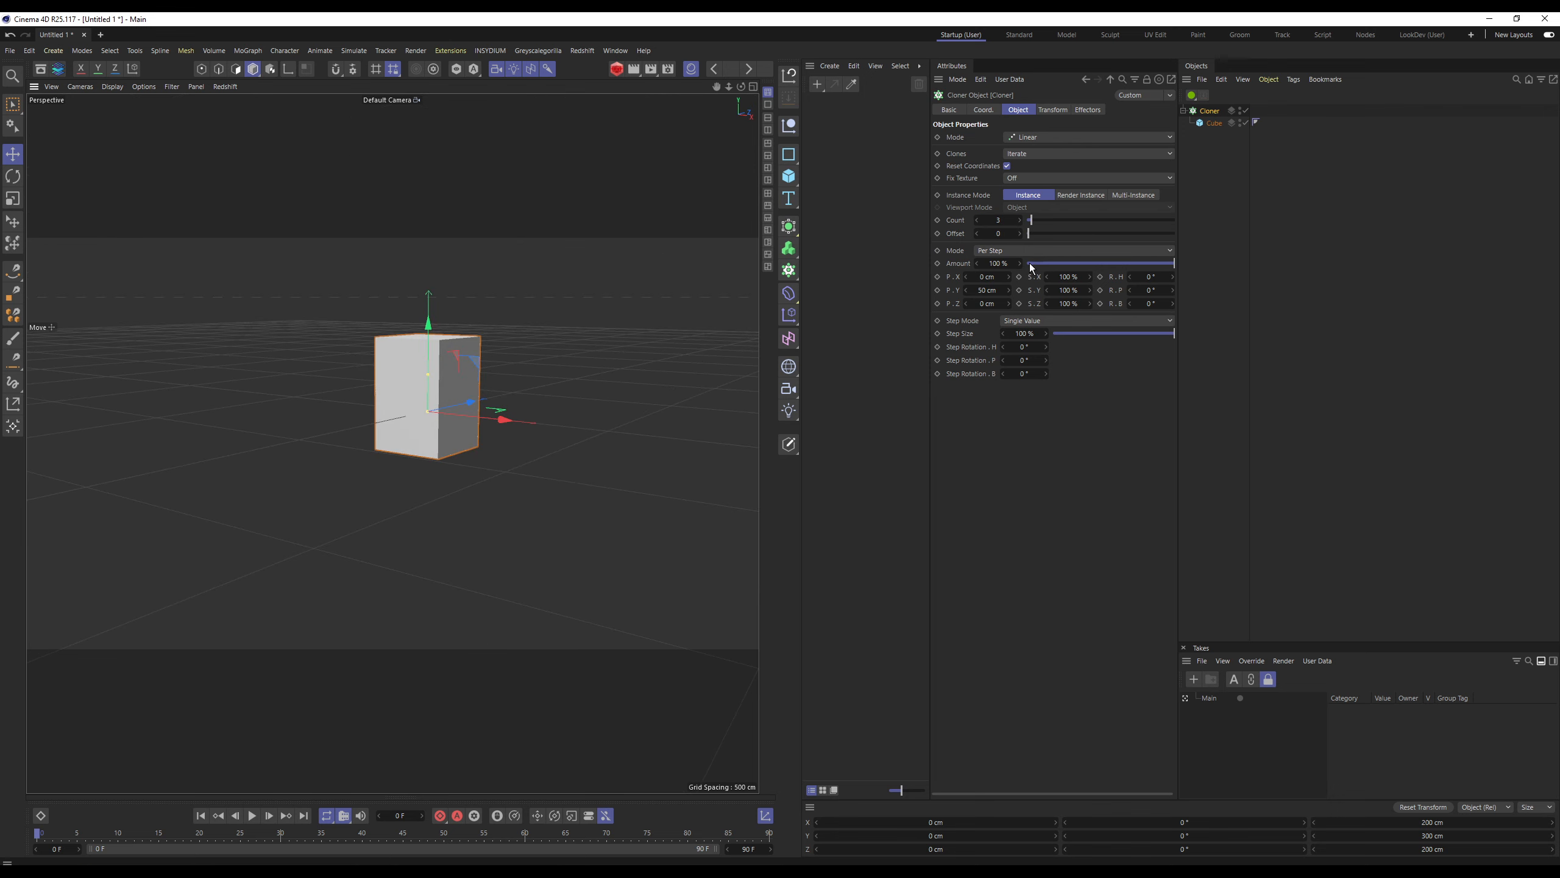
{"action": "left_click_drag", "start_coordinate": [987, 290], "coordinate": [1170, 284]}
{"action": "middle_click_drag", "start_coordinate": [522, 413], "coordinate": [529, 568], "text": "alt"}
{"action": "right_click_drag", "start_coordinate": [556, 371], "coordinate": [355, 390], "text": "alt"}
{"action": "left_click_drag", "start_coordinate": [470, 332], "coordinate": [504, 392], "text": "alt"}
{"action": "mouse_move", "coordinate": [416, 419]}
{"action": "middle_mouse_down", "text": "alt"}
{"action": "mouse_move", "coordinate": [390, 441]}
{"action": "mouse_move", "coordinate": [391, 573]}
{"action": "middle_mouse_up", "text": "alt"}
{"action": "scroll", "coordinate": [407, 396], "scroll_direction": "up", "scroll_amount": 6}
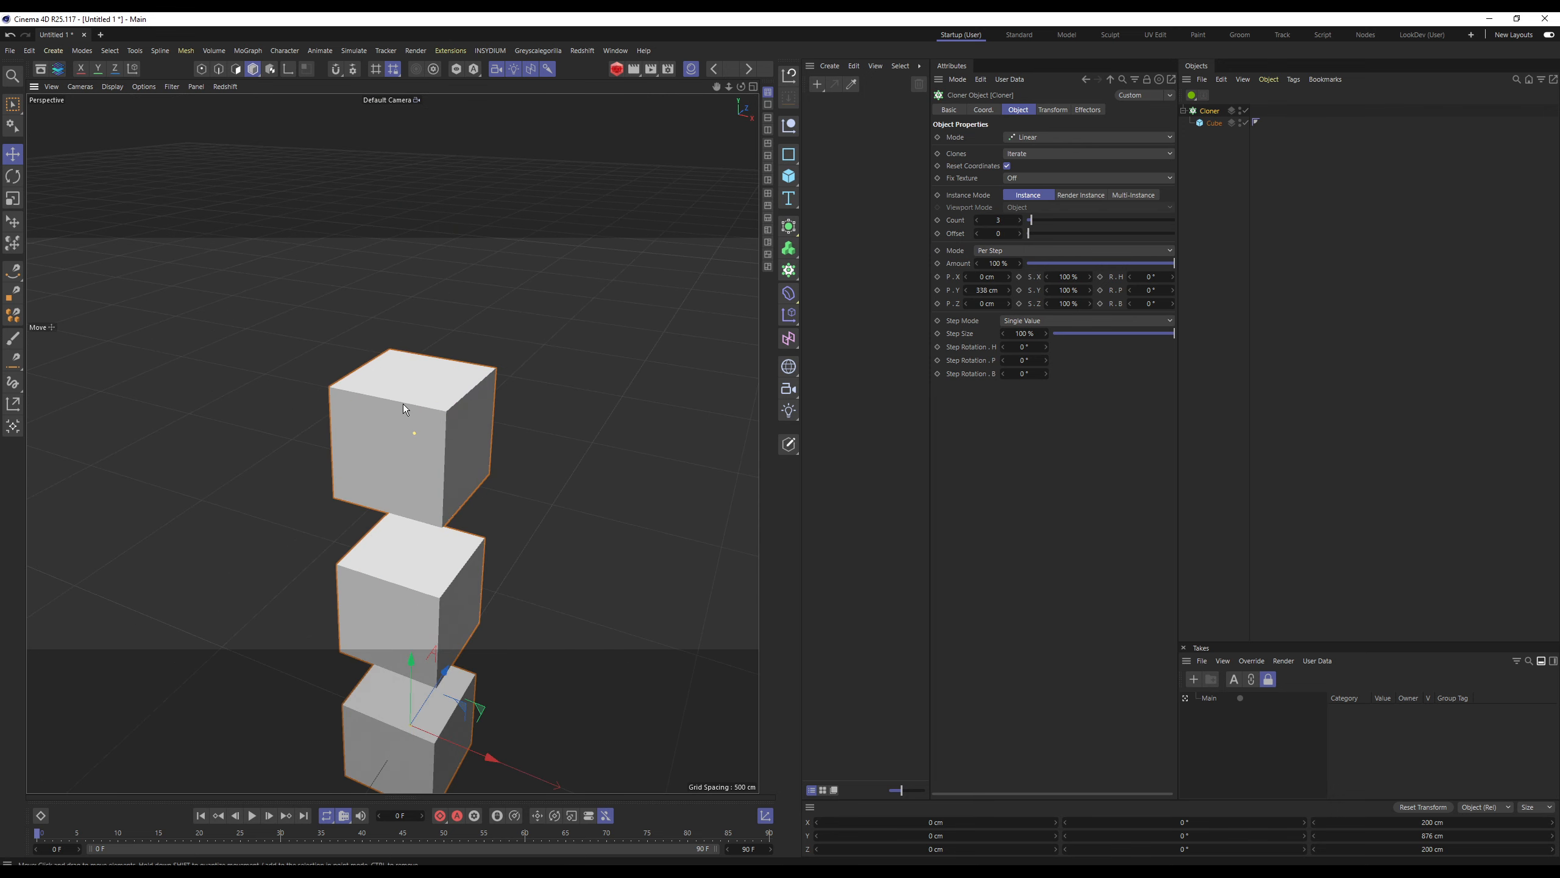
{"action": "middle_click_drag", "start_coordinate": [403, 404], "coordinate": [412, 302], "text": "alt"}
{"action": "scroll", "coordinate": [412, 303], "scroll_direction": "down", "scroll_amount": 5}
{"action": "mouse_move", "coordinate": [434, 340]}
{"action": "left_mouse_down", "text": "alt"}
{"action": "mouse_move", "coordinate": [342, 322]}
{"action": "mouse_move", "coordinate": [409, 320]}
{"action": "left_mouse_up", "text": "alt"}
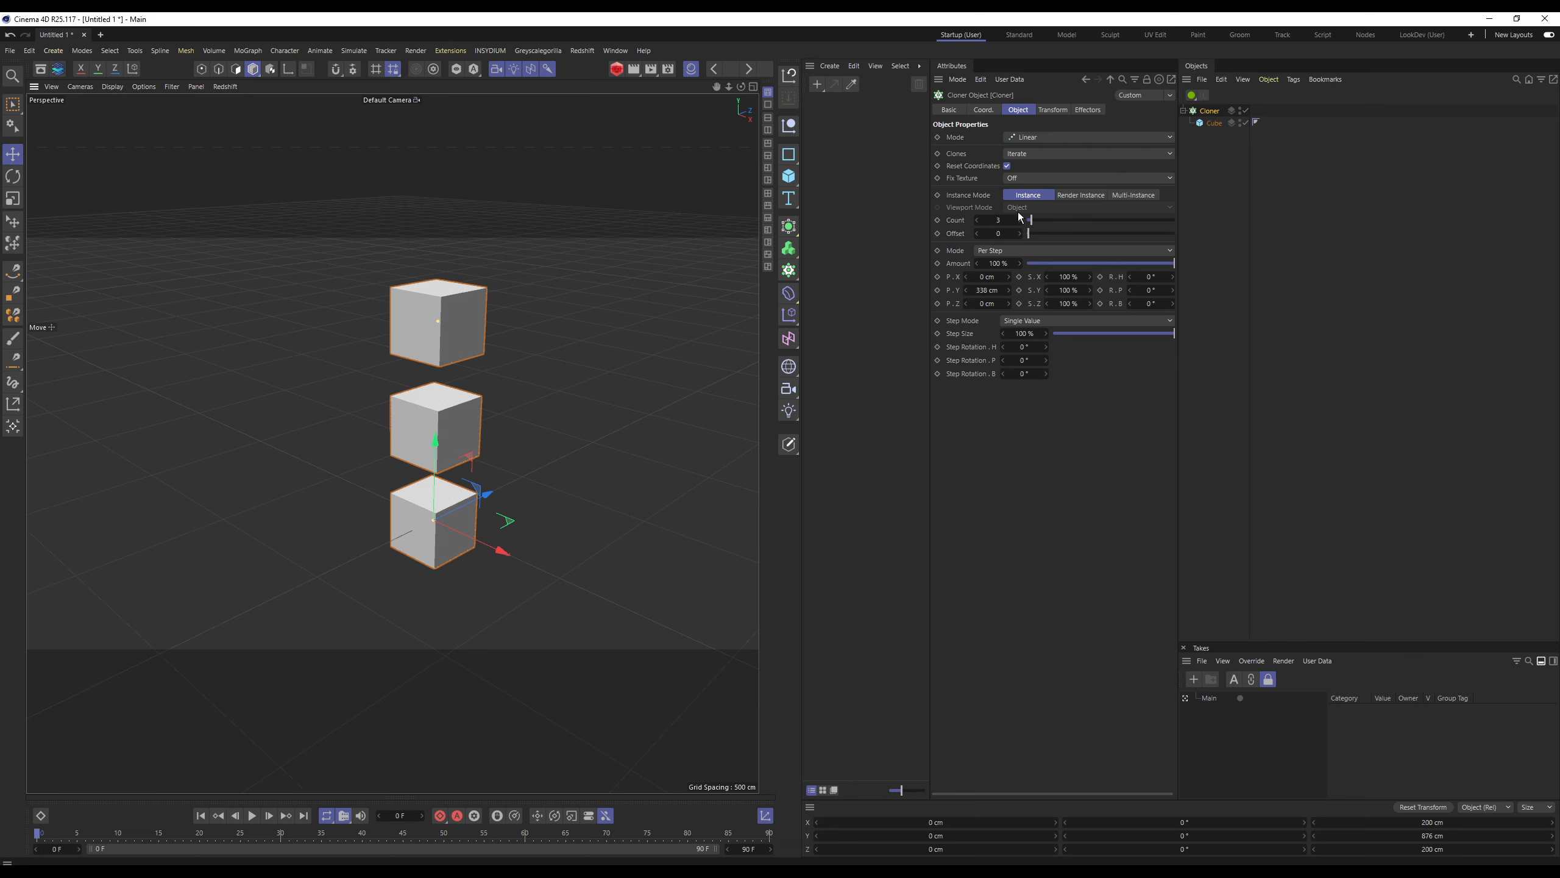
Add a Random effector to the Cloner and adjust its position randomization.
{"action": "left_click", "coordinate": [789, 294]}
{"action": "left_click", "coordinate": [789, 315]}
{"action": "left_click", "coordinate": [911, 403]}
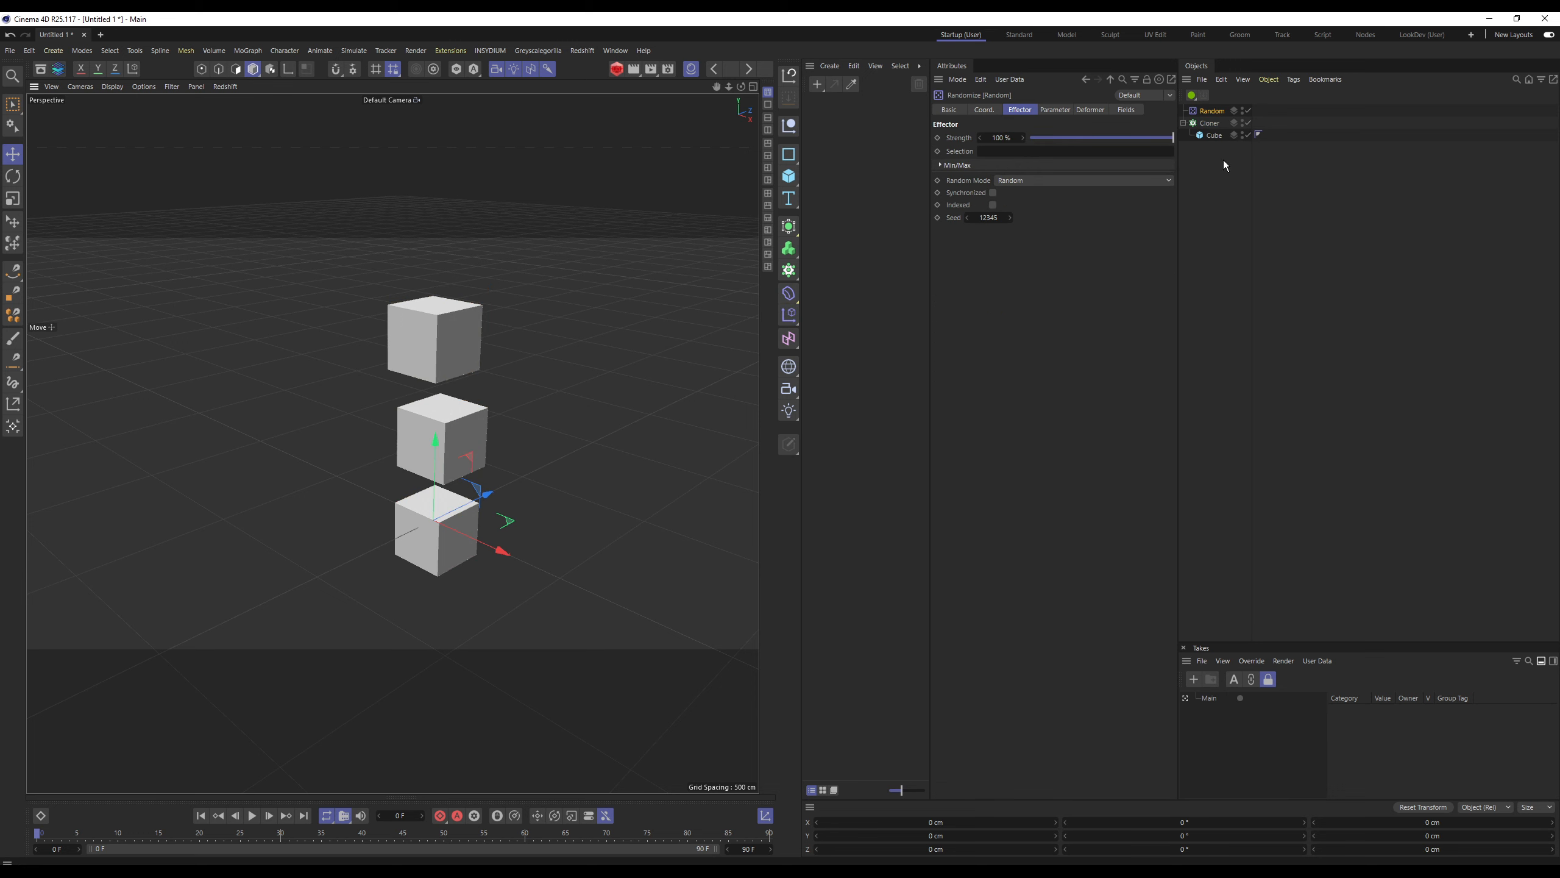
{"action": "left_click", "coordinate": [1046, 115]}
{"action": "mouse_move", "coordinate": [1028, 202]}
{"action": "left_mouse_down"}
{"action": "mouse_move", "coordinate": [1128, 209]}
{"action": "mouse_move", "coordinate": [1027, 203]}
{"action": "mouse_move", "coordinate": [1100, 204]}
{"action": "mouse_move", "coordinate": [1037, 199]}
{"action": "mouse_move", "coordinate": [1102, 190]}
{"action": "left_mouse_up"}
Set the Cloner's transform display to Index and inspect the number shown on each clone.
{"action": "left_click", "coordinate": [1208, 123]}
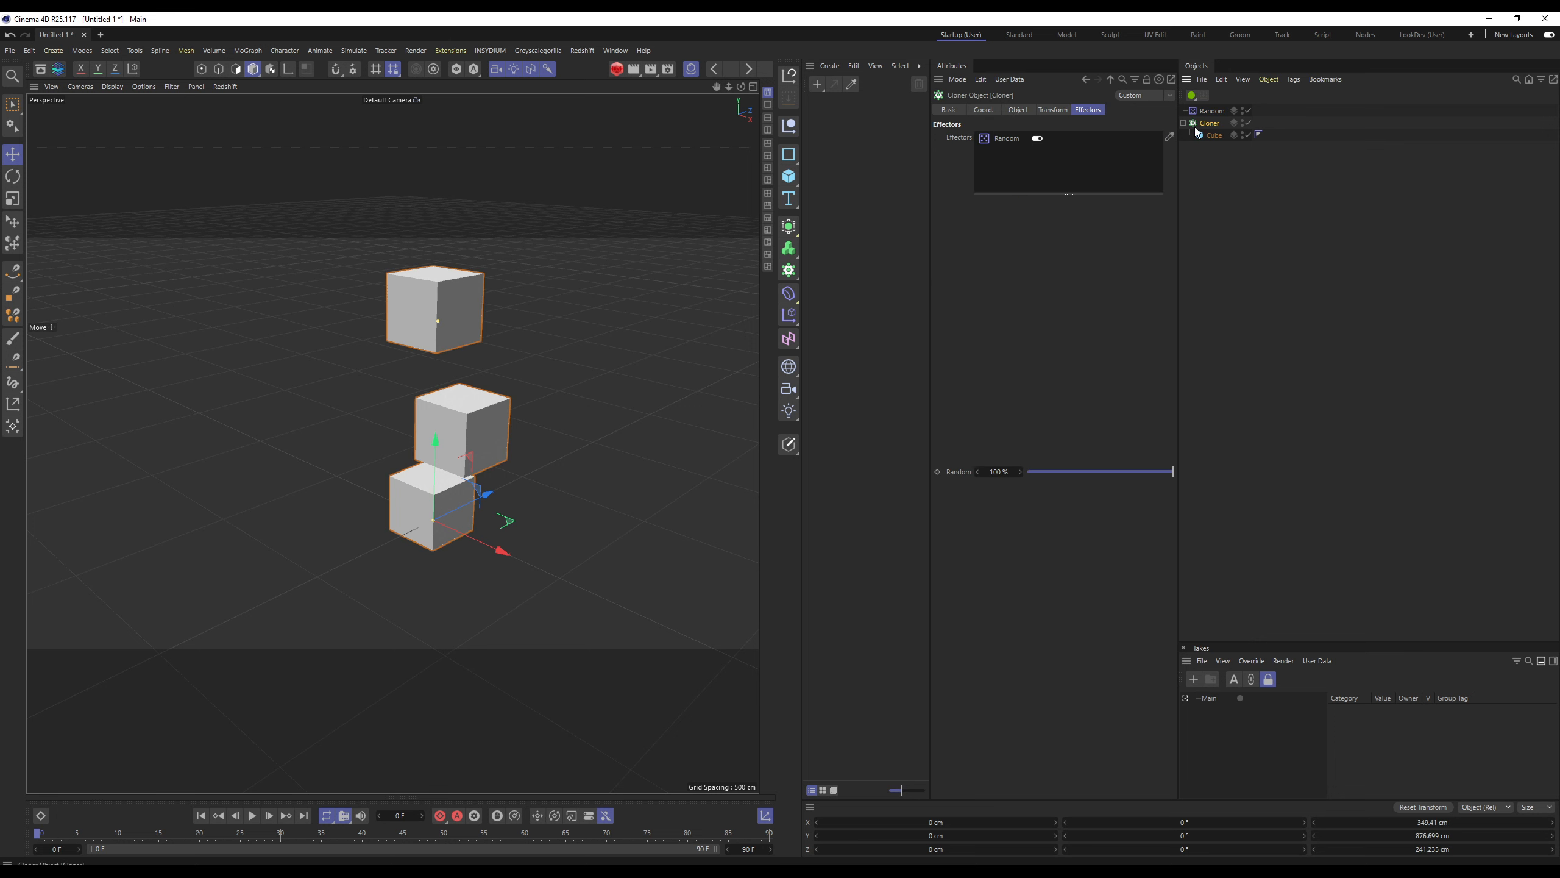
{"action": "left_click", "coordinate": [1040, 112]}
{"action": "left_click", "coordinate": [1007, 137]}
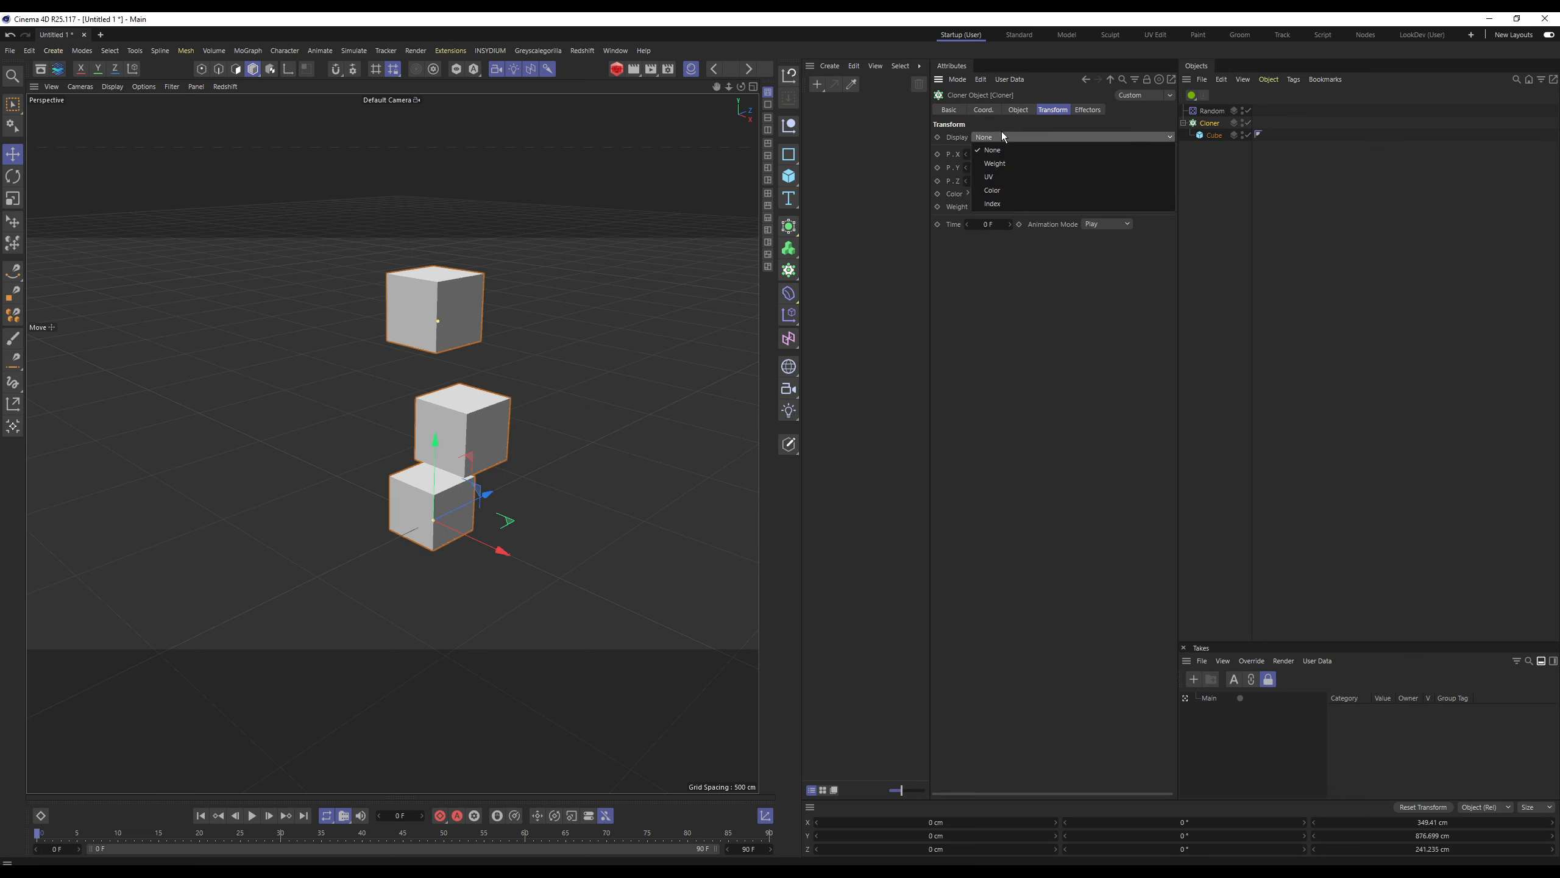
{"action": "left_click", "coordinate": [1013, 206]}
{"action": "mouse_move", "coordinate": [657, 305]}
{"action": "left_mouse_down", "text": "alt"}
{"action": "mouse_move", "coordinate": [360, 329]}
{"action": "mouse_move", "coordinate": [206, 315]}
{"action": "mouse_move", "coordinate": [479, 331]}
{"action": "mouse_move", "coordinate": [447, 319]}
{"action": "left_mouse_up", "text": "alt"}
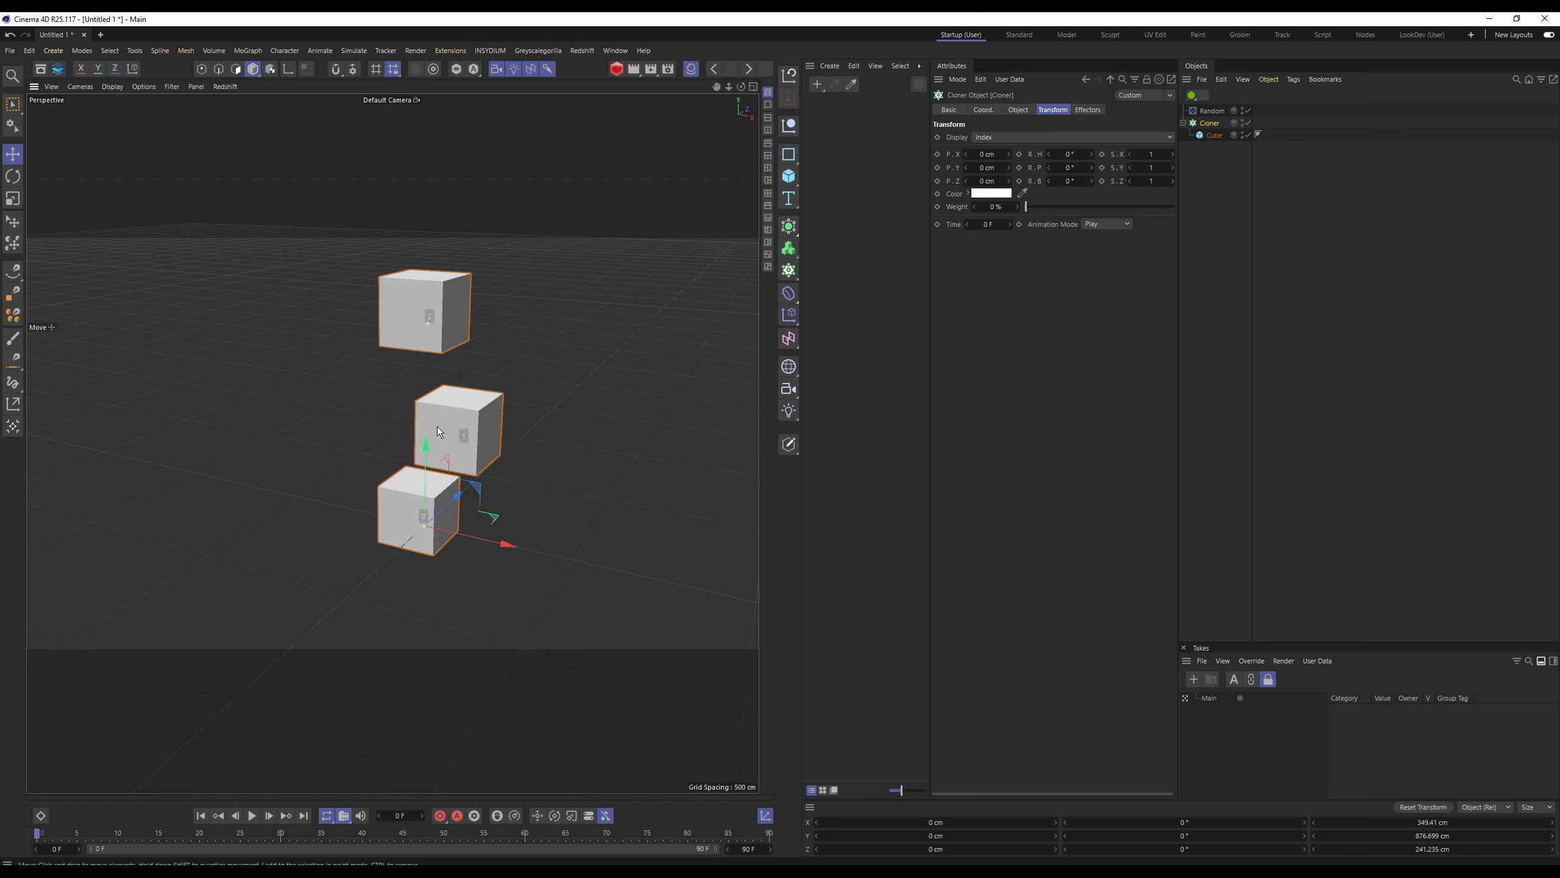
{"action": "left_click_drag", "start_coordinate": [458, 440], "coordinate": [465, 441], "text": "alt"}
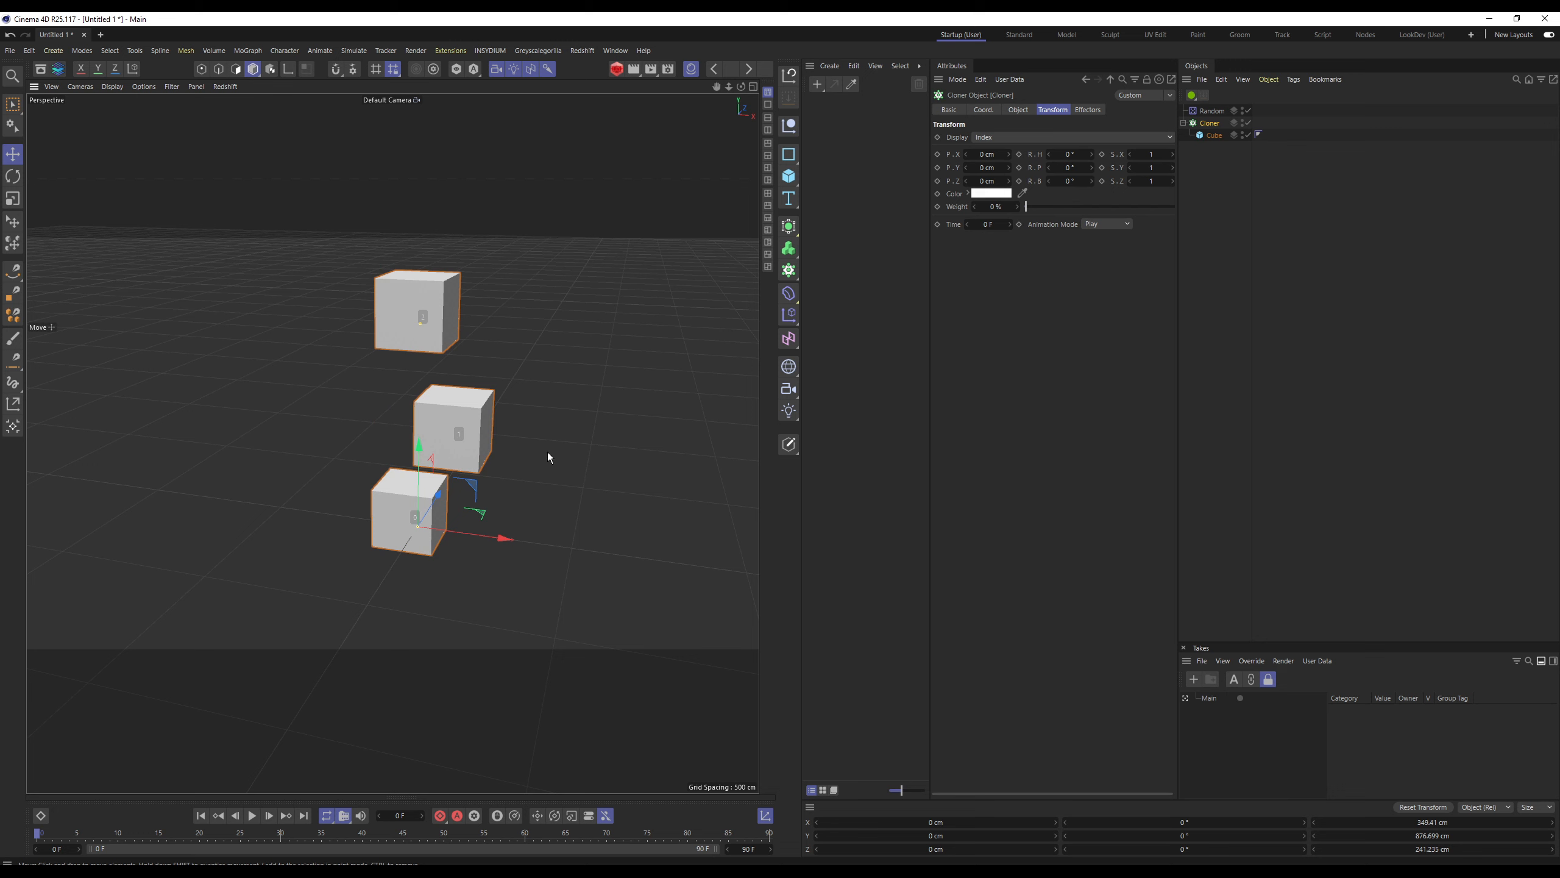
{"action": "left_click_drag", "start_coordinate": [414, 397], "coordinate": [332, 383], "text": "alt"}
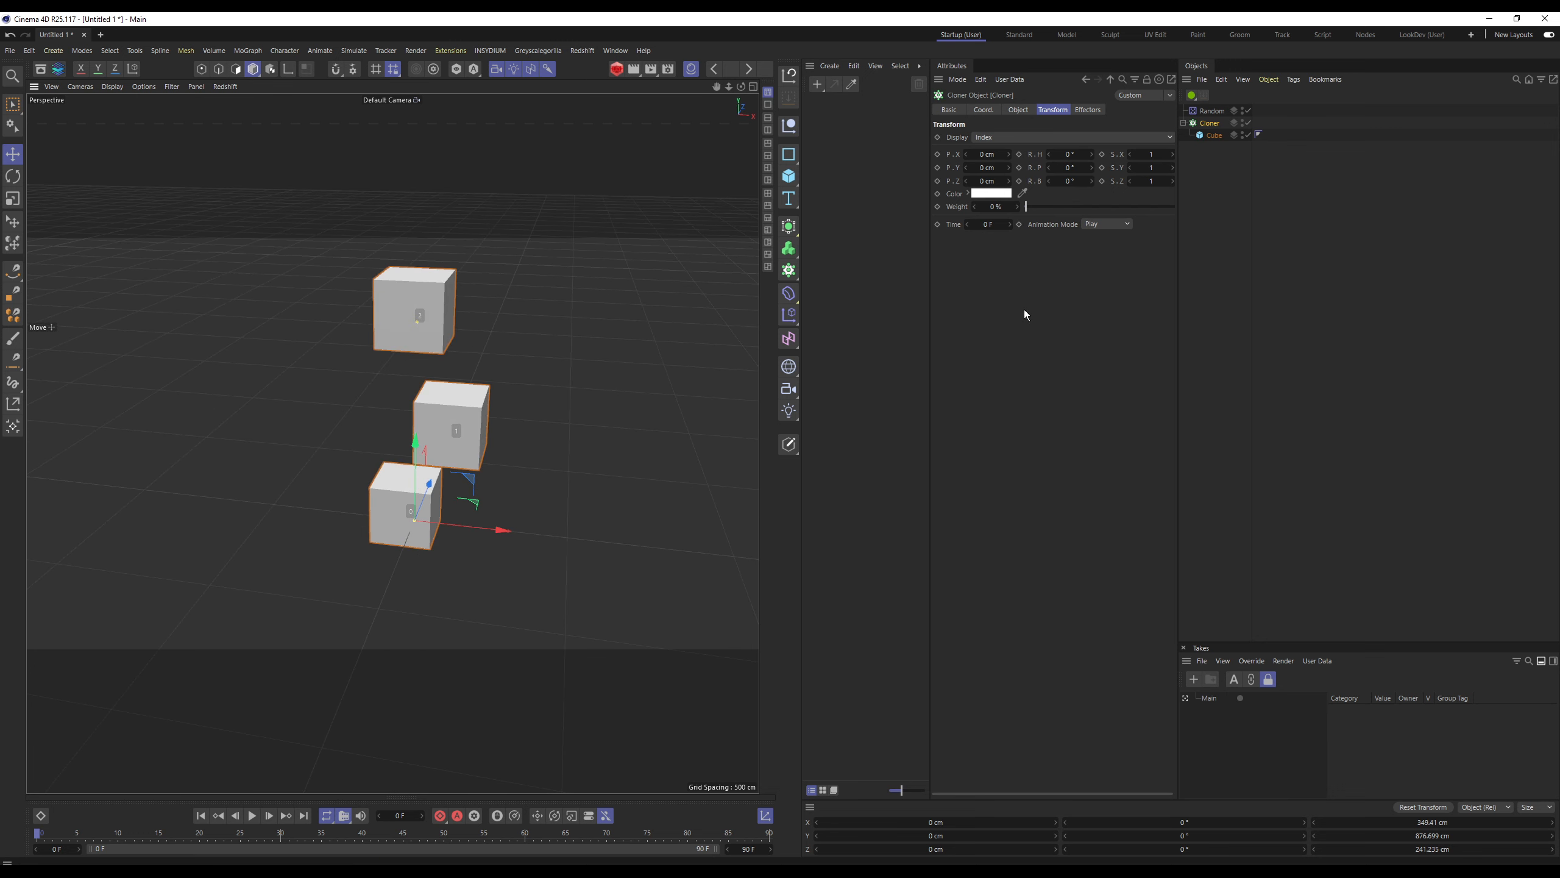
{"action": "left_click_drag", "start_coordinate": [443, 393], "coordinate": [470, 422], "text": "alt"}
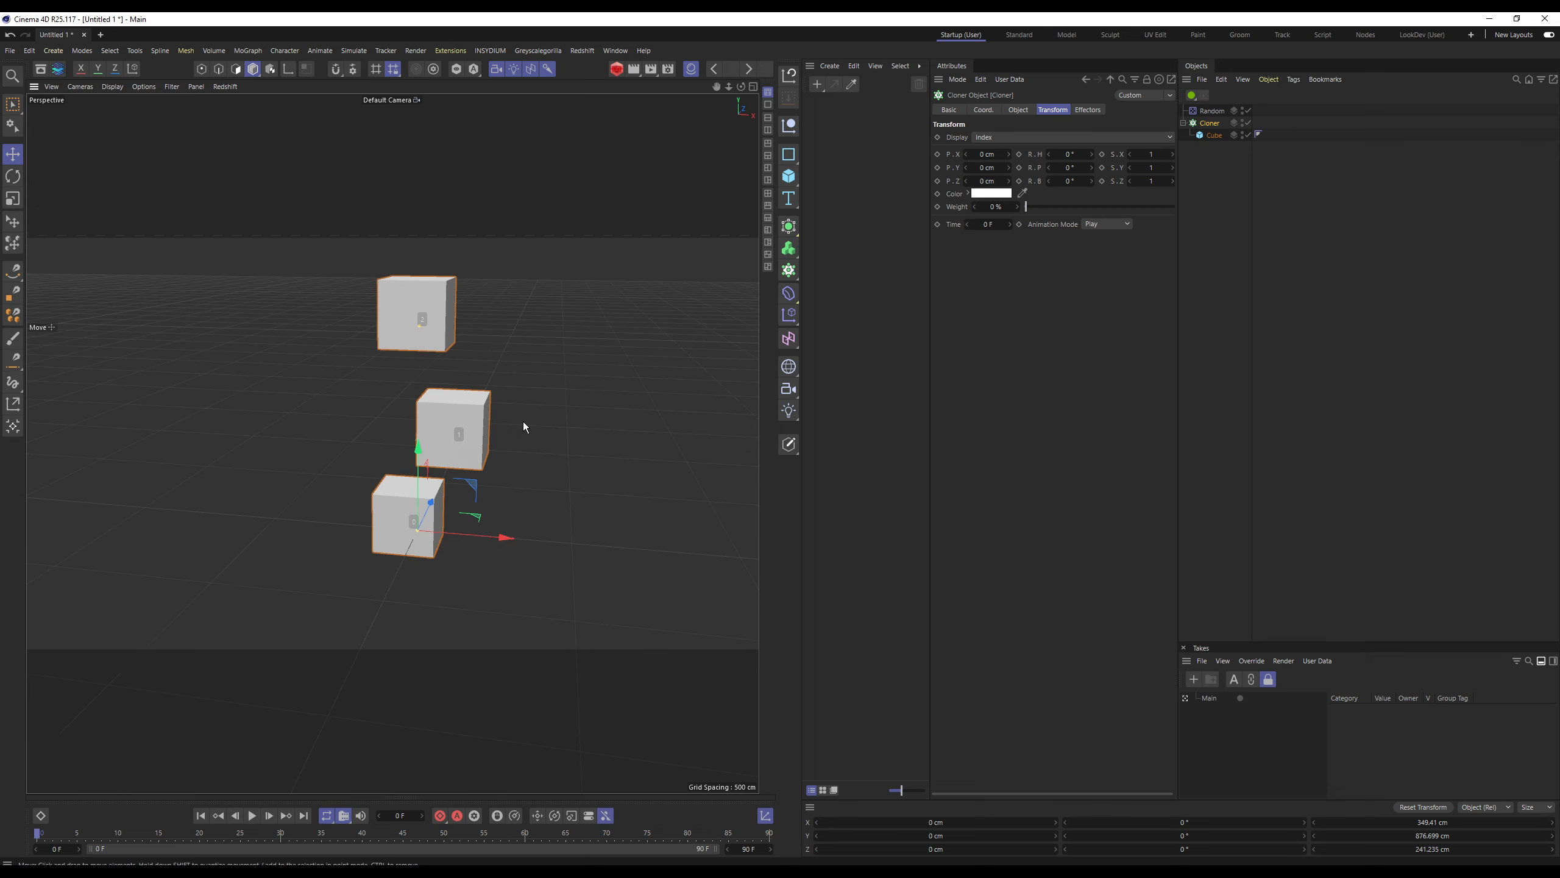
Switch to Houdini, swap the network and parameter panes, and collapse the material network and Redshift RenderView.
{"action": "key", "text": "alt+Tab"}
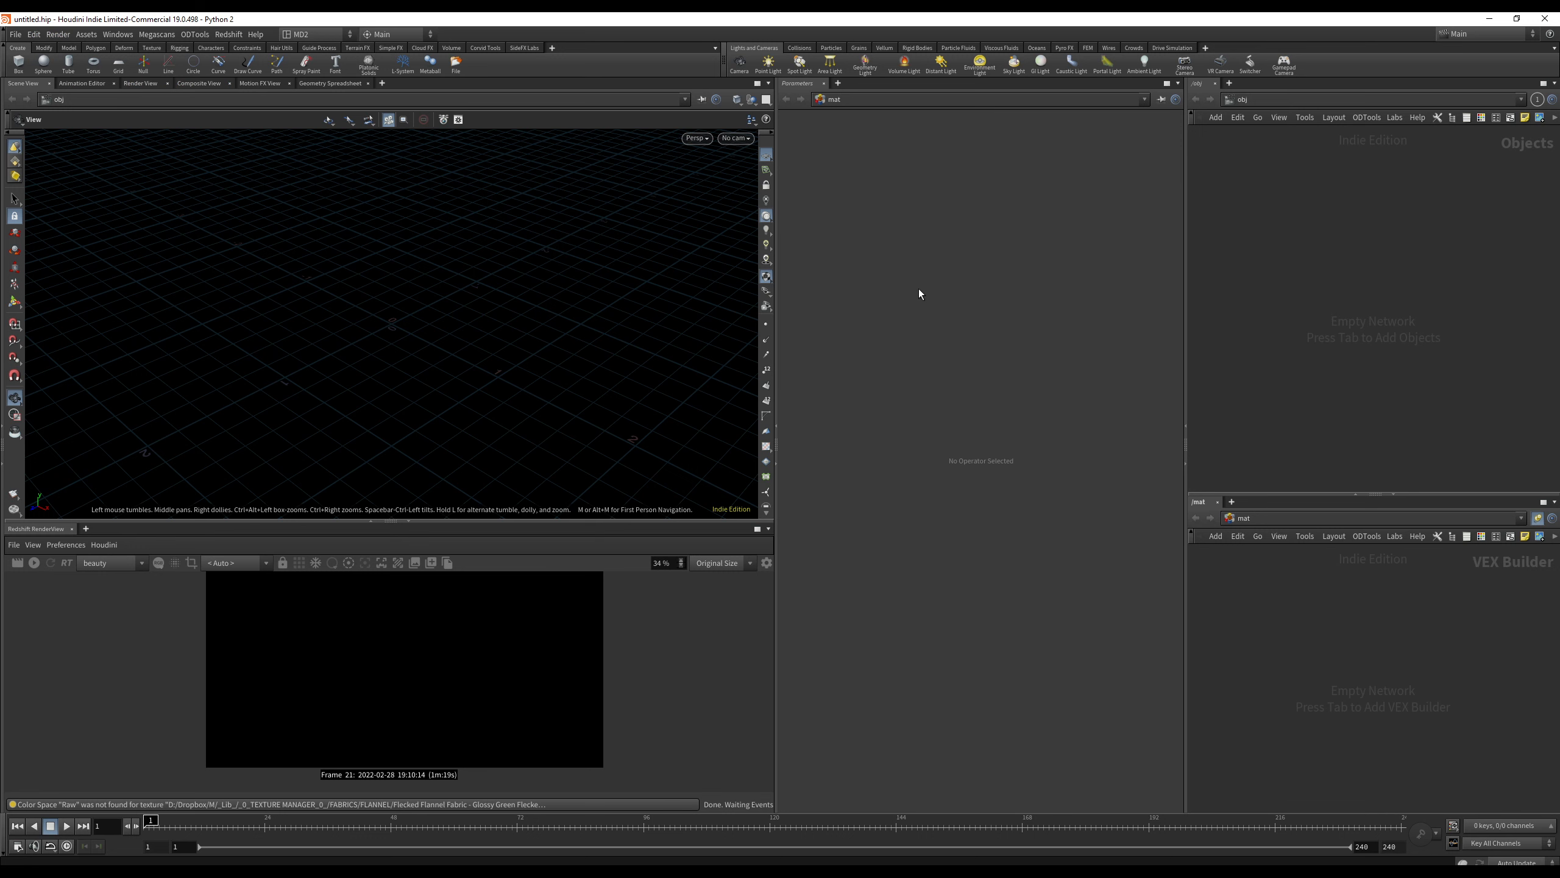
{"action": "left_click", "coordinate": [1186, 447]}
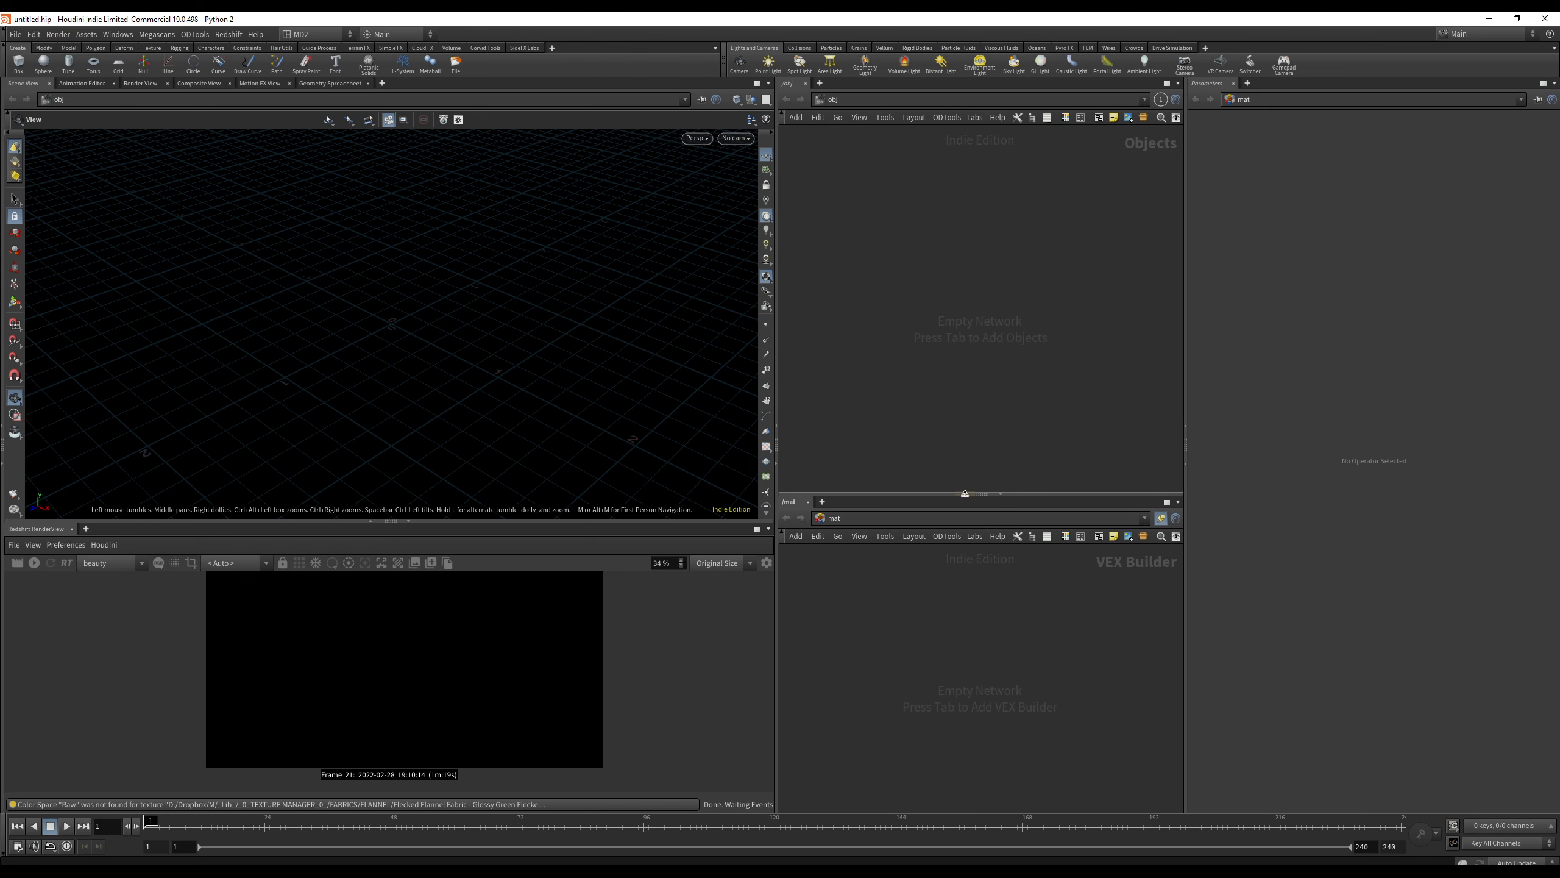
{"action": "left_click", "coordinate": [1000, 495]}
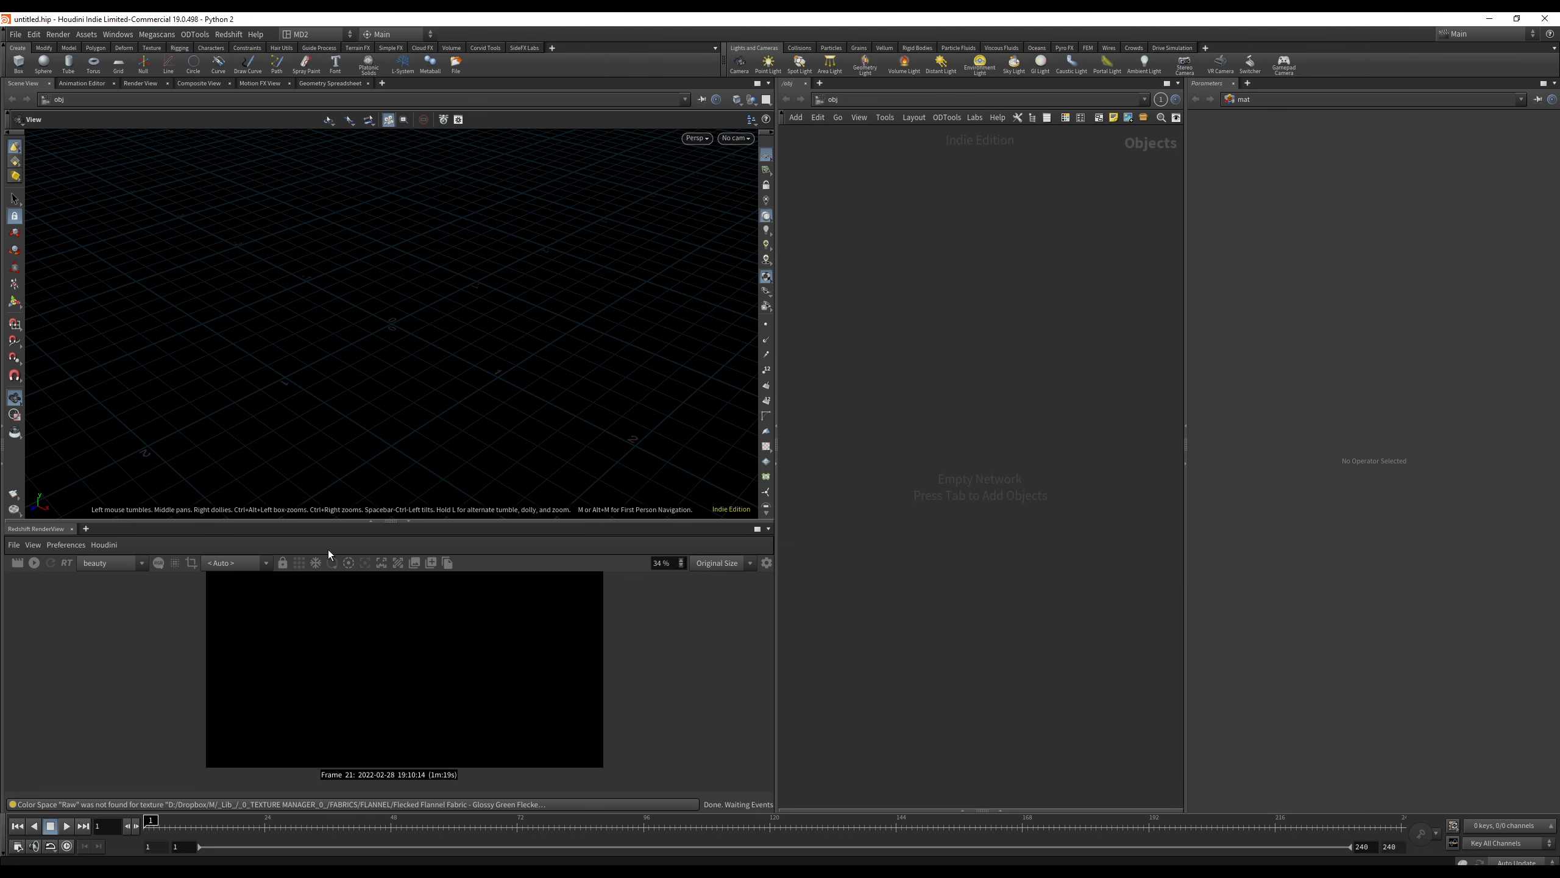
{"action": "left_click", "coordinate": [409, 522]}
Create a box geometry object at the object level and place it near the middle of the network.
{"action": "key", "text": "Tab"}
{"action": "type", "text": "box"}
{"action": "key", "text": "Return"}
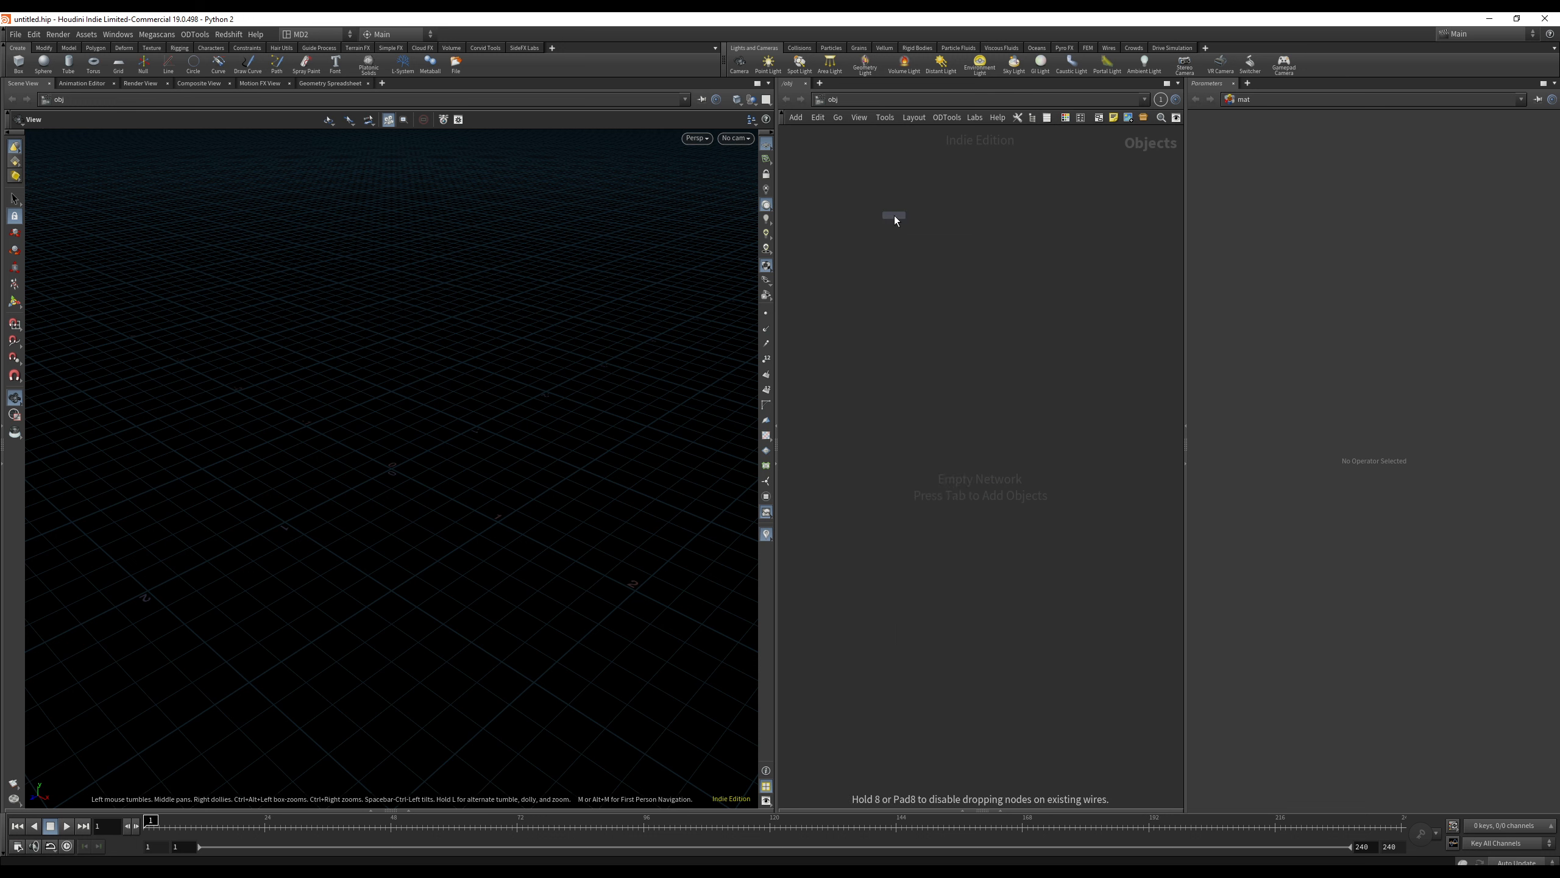
{"action": "left_click", "coordinate": [895, 217]}
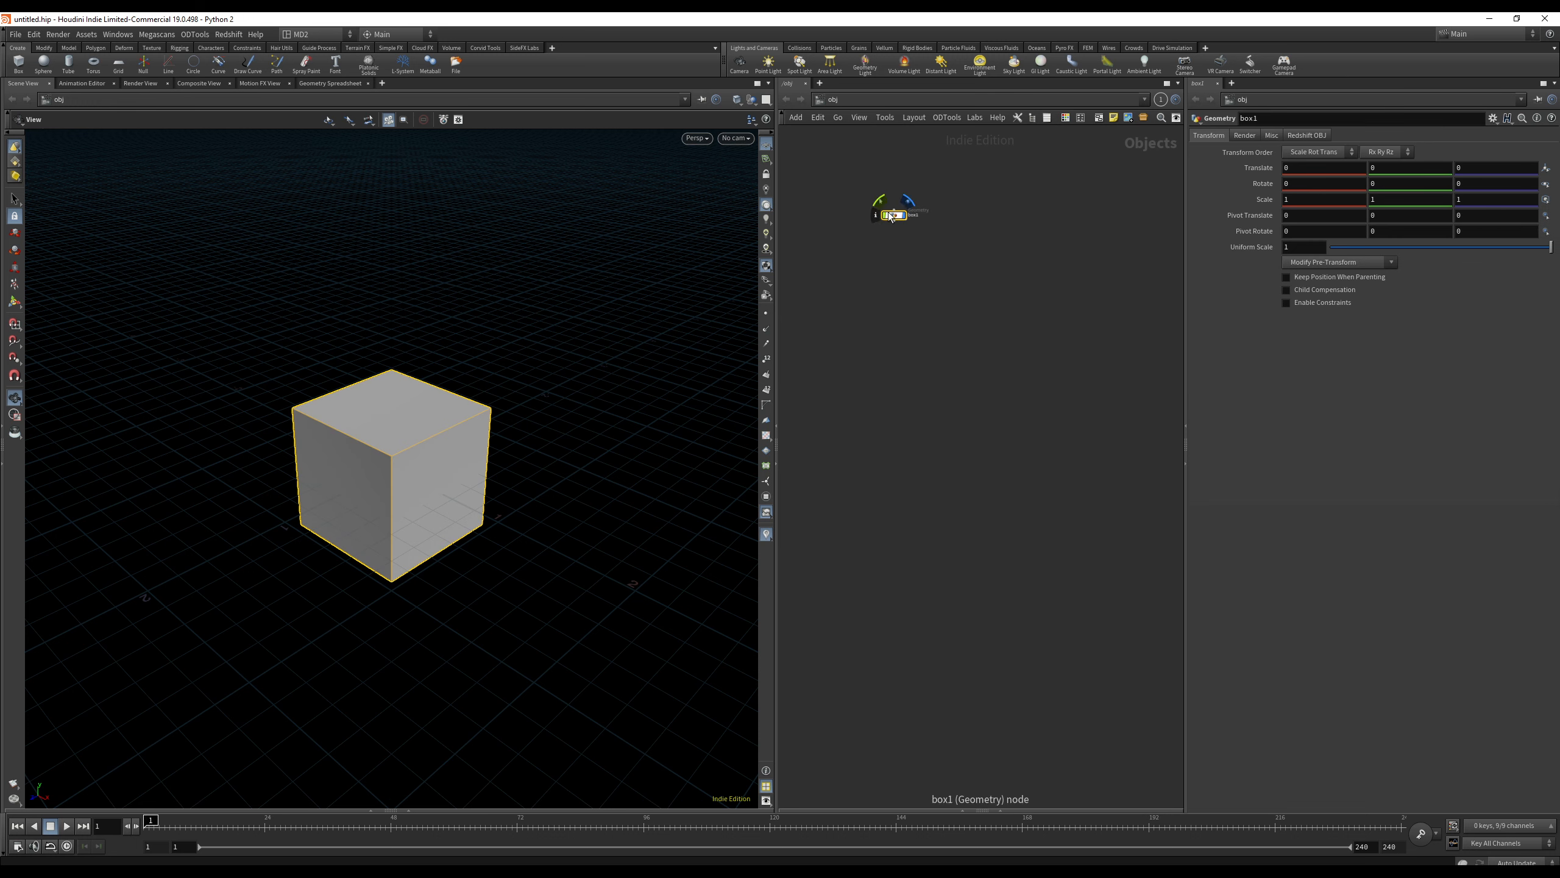
{"action": "left_click_drag", "start_coordinate": [900, 217], "coordinate": [956, 301]}
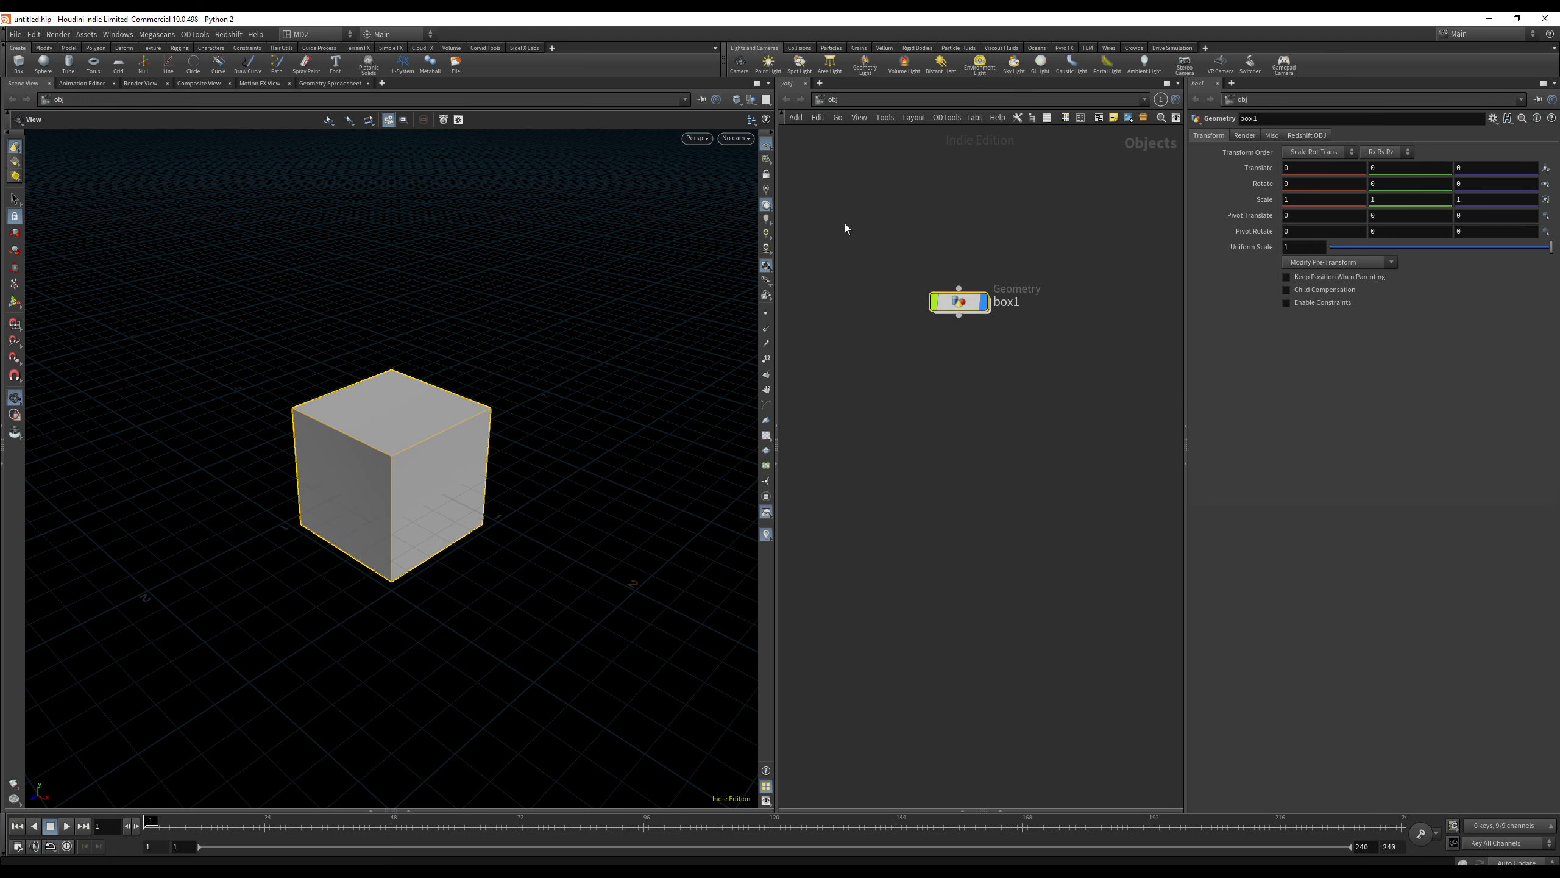
Enter the box object's geometry network and position its box node near the top centre.
{"action": "double_click", "coordinate": [957, 301]}
{"action": "left_click_drag", "start_coordinate": [987, 462], "coordinate": [985, 334]}
{"action": "left_click_drag", "start_coordinate": [1048, 390], "coordinate": [894, 313]}
{"action": "left_click_drag", "start_coordinate": [977, 341], "coordinate": [968, 253]}
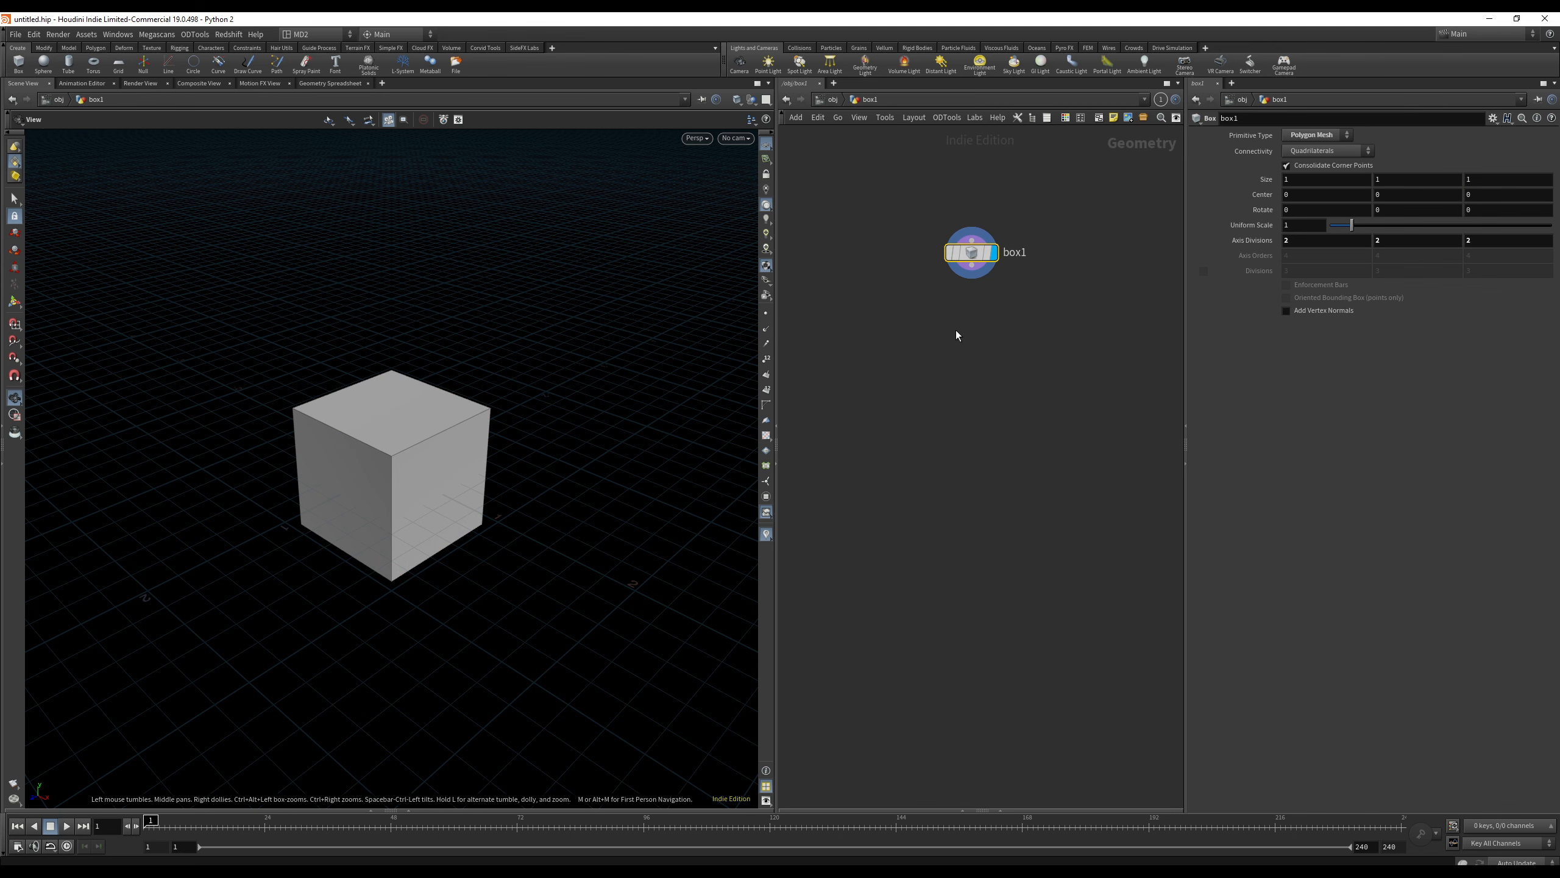
Add a Copy and Transform node fed by the box and align it directly below the box node.
{"action": "right_click_drag", "start_coordinate": [505, 419], "coordinate": [468, 443]}
{"action": "middle_click_drag", "start_coordinate": [468, 443], "coordinate": [461, 511]}
{"action": "left_click_drag", "start_coordinate": [461, 511], "coordinate": [436, 458]}
{"action": "middle_click_drag", "start_coordinate": [432, 473], "coordinate": [422, 520]}
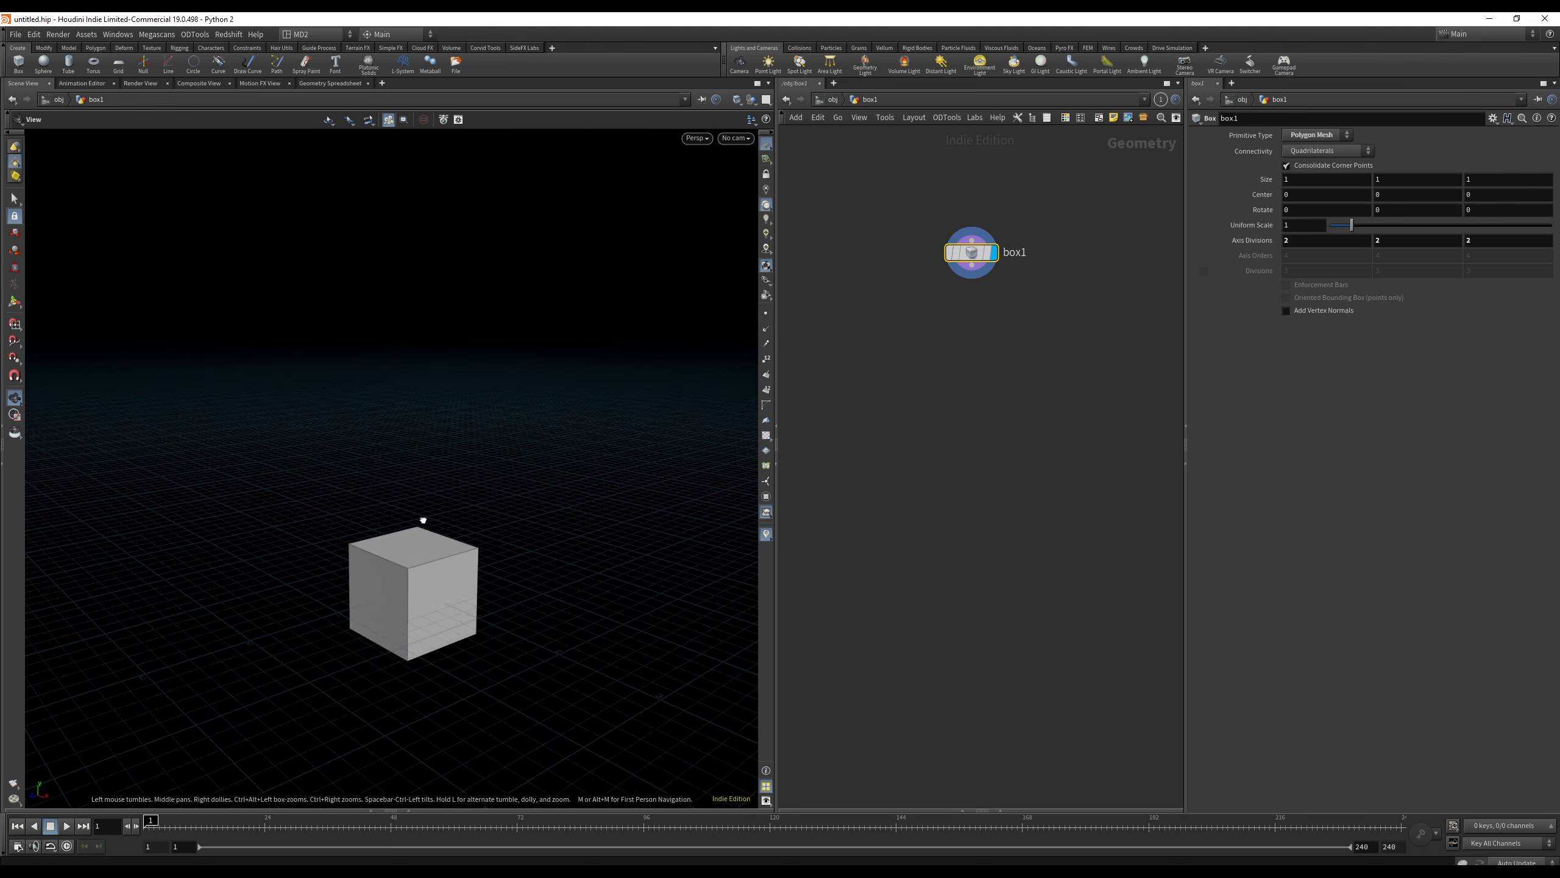
{"action": "left_click_drag", "start_coordinate": [423, 520], "coordinate": [425, 507]}
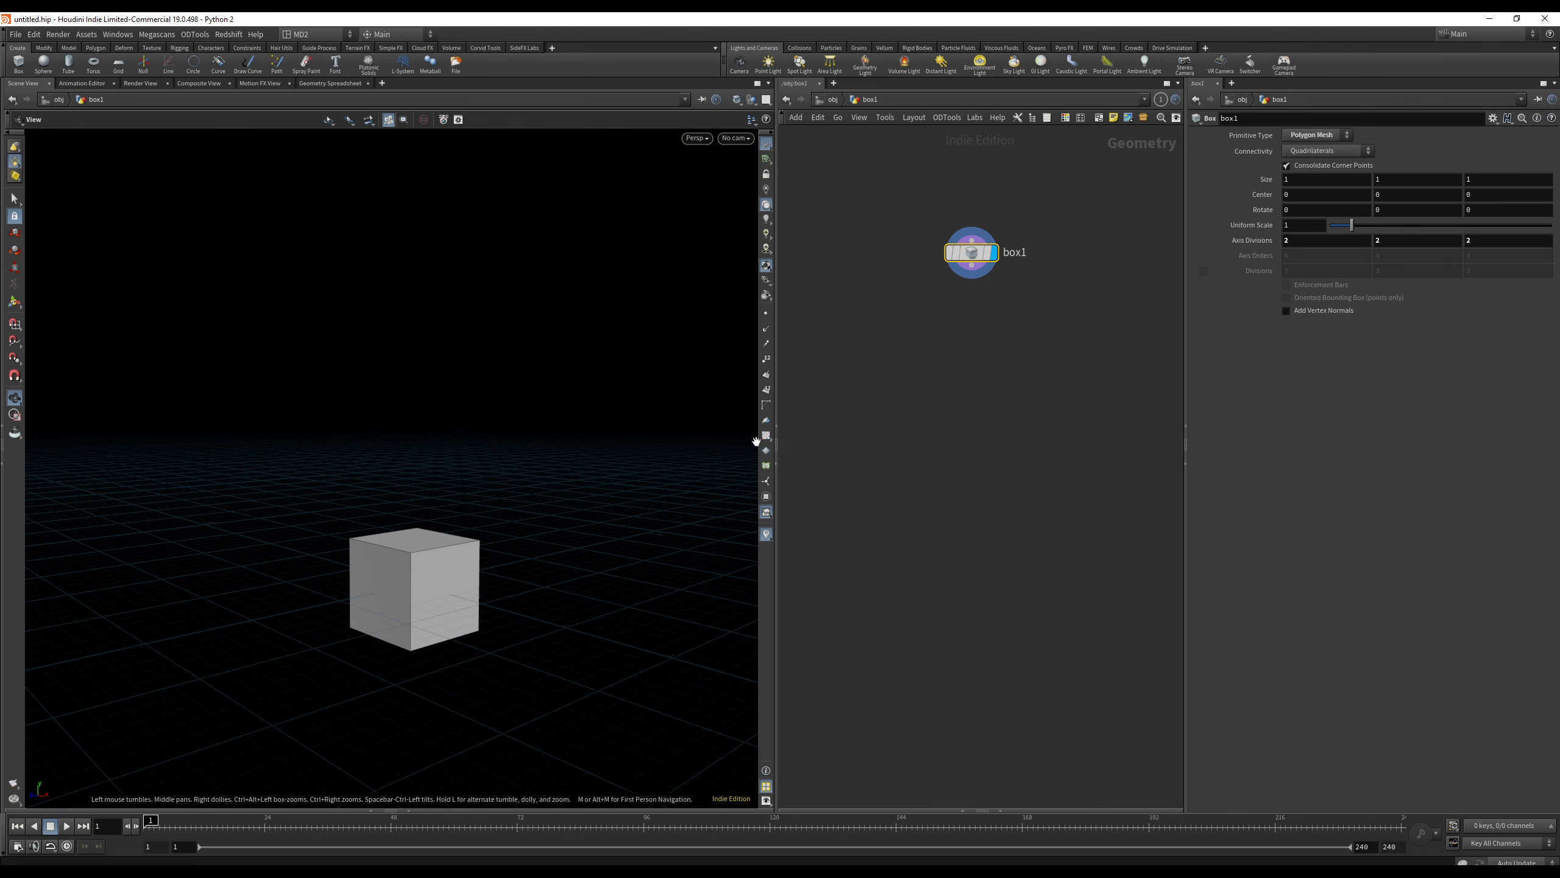
{"action": "left_click", "coordinate": [971, 267]}
{"action": "left_click", "coordinate": [985, 316]}
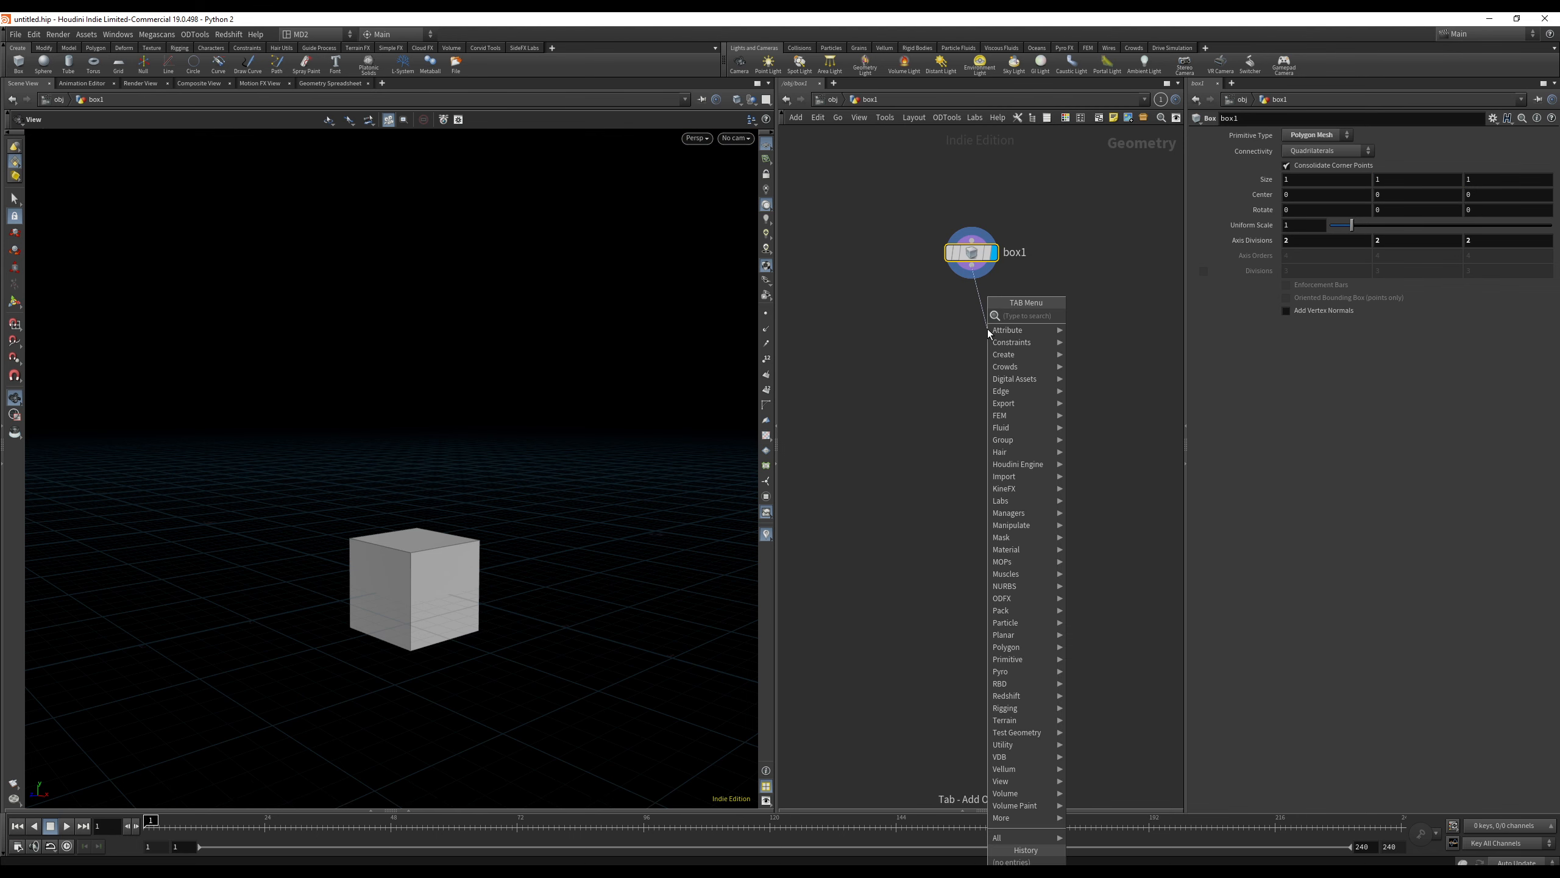
{"action": "type", "text": "copy and tran"}
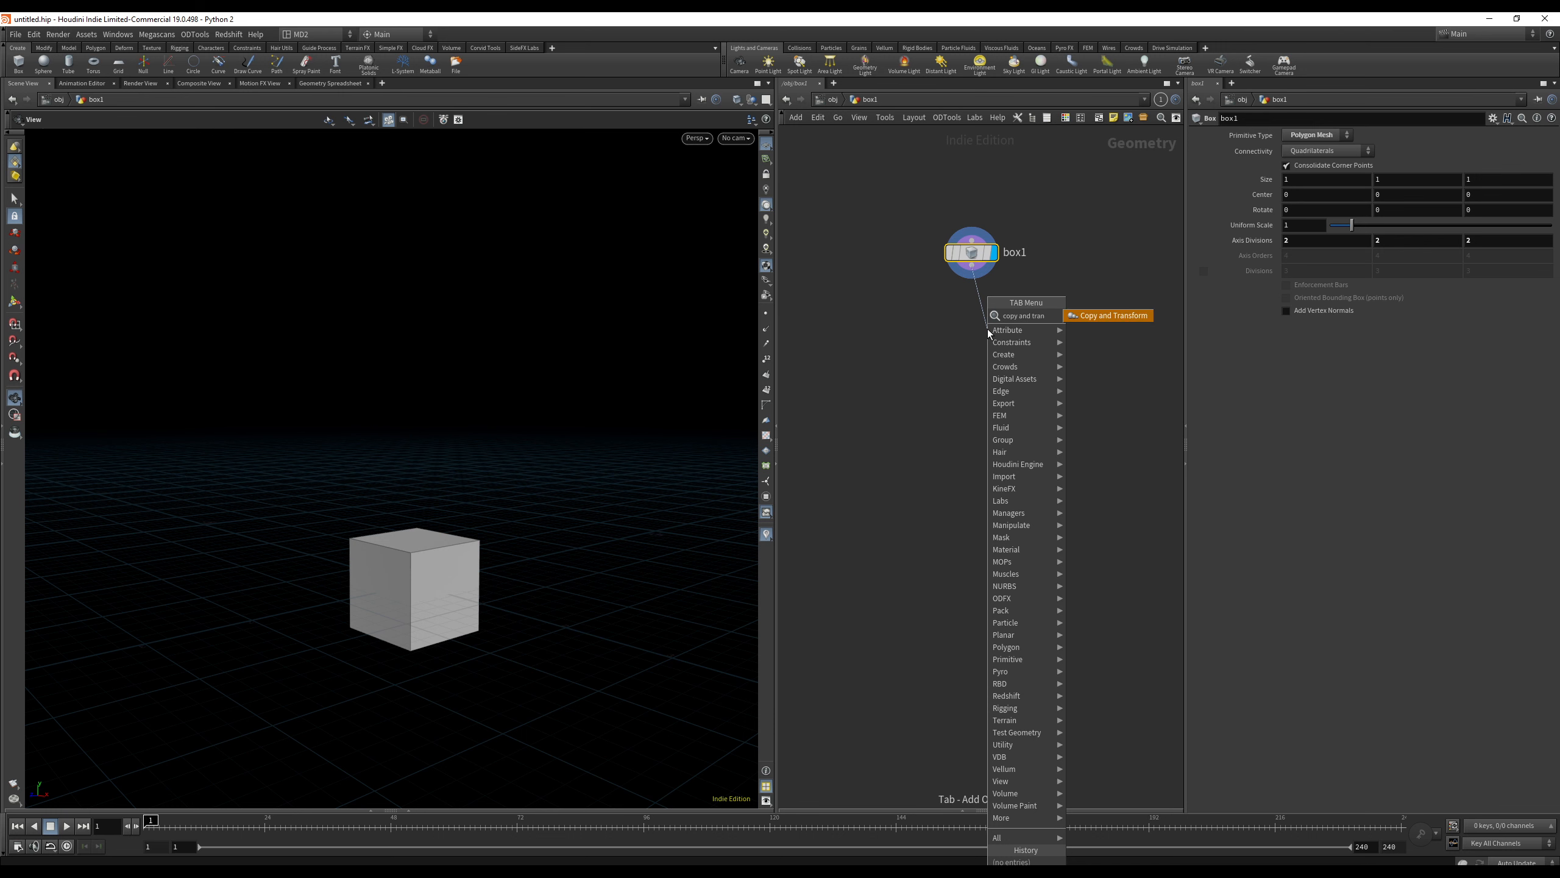
{"action": "key", "text": "Return"}
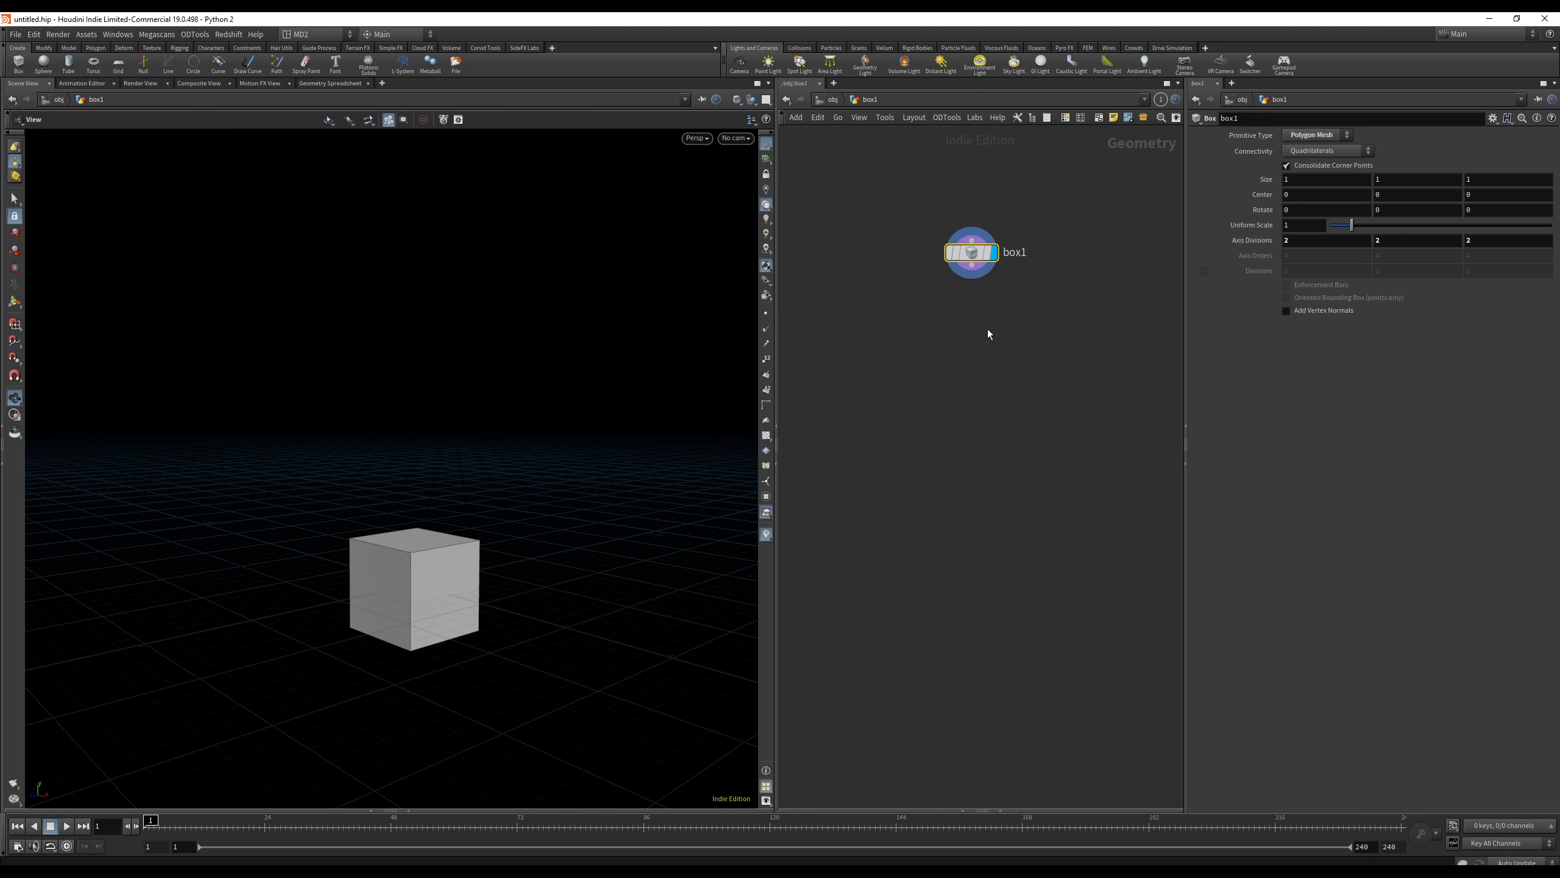
{"action": "left_click", "coordinate": [966, 360]}
{"action": "left_click_drag", "start_coordinate": [966, 360], "coordinate": [973, 344]}
{"action": "left_click", "coordinate": [995, 340]}
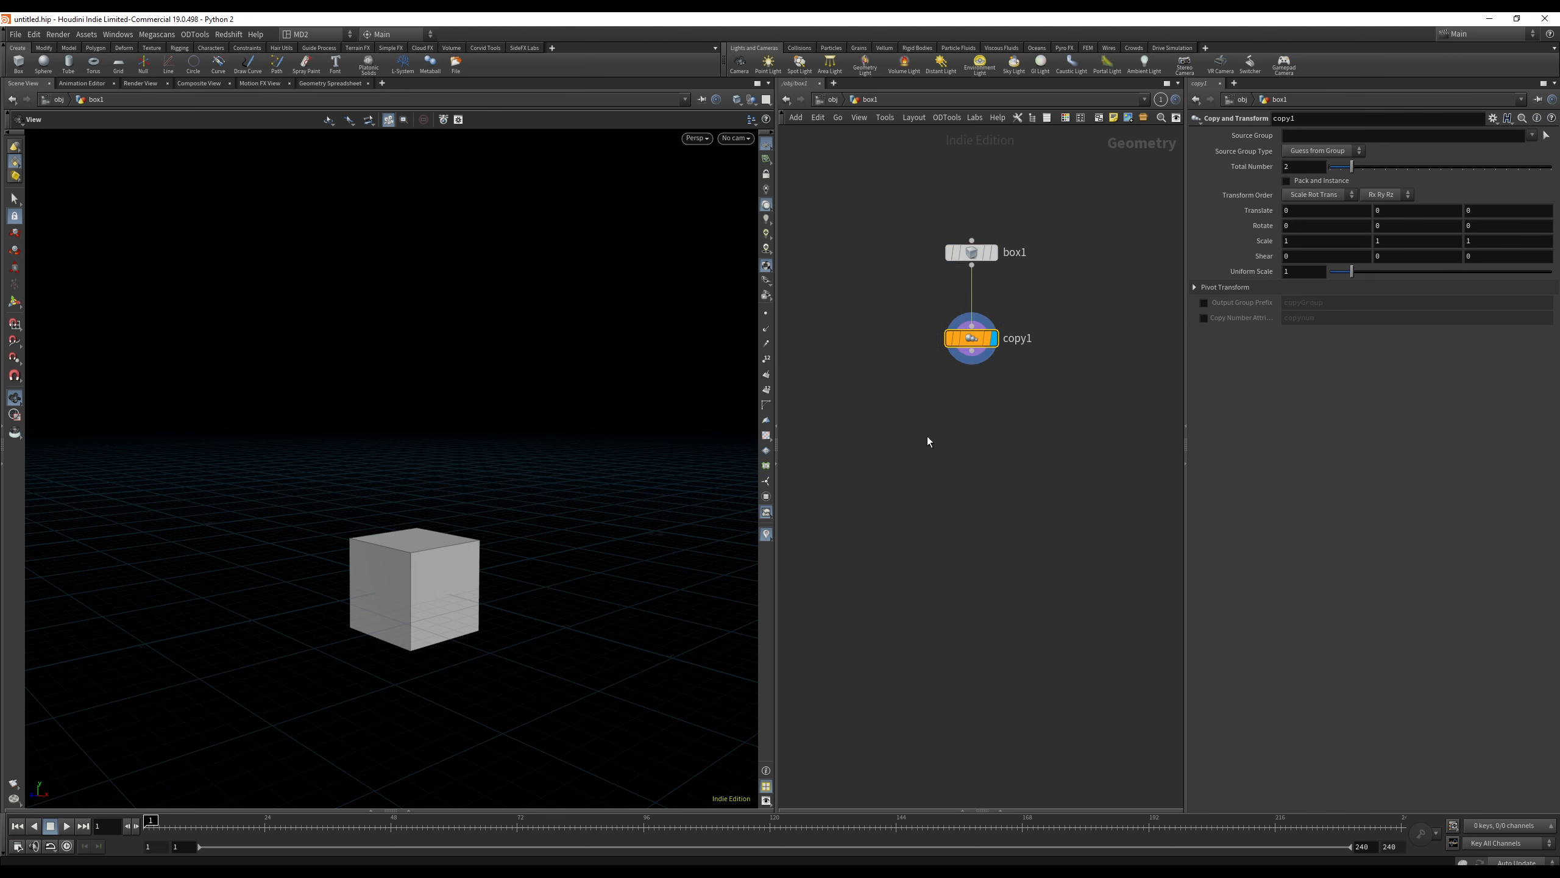
{"action": "left_click_drag", "start_coordinate": [971, 338], "coordinate": [972, 348]}
Set the Y translation of the Copy and Transform node to 5.
{"action": "left_click_drag", "start_coordinate": [514, 513], "coordinate": [425, 557]}
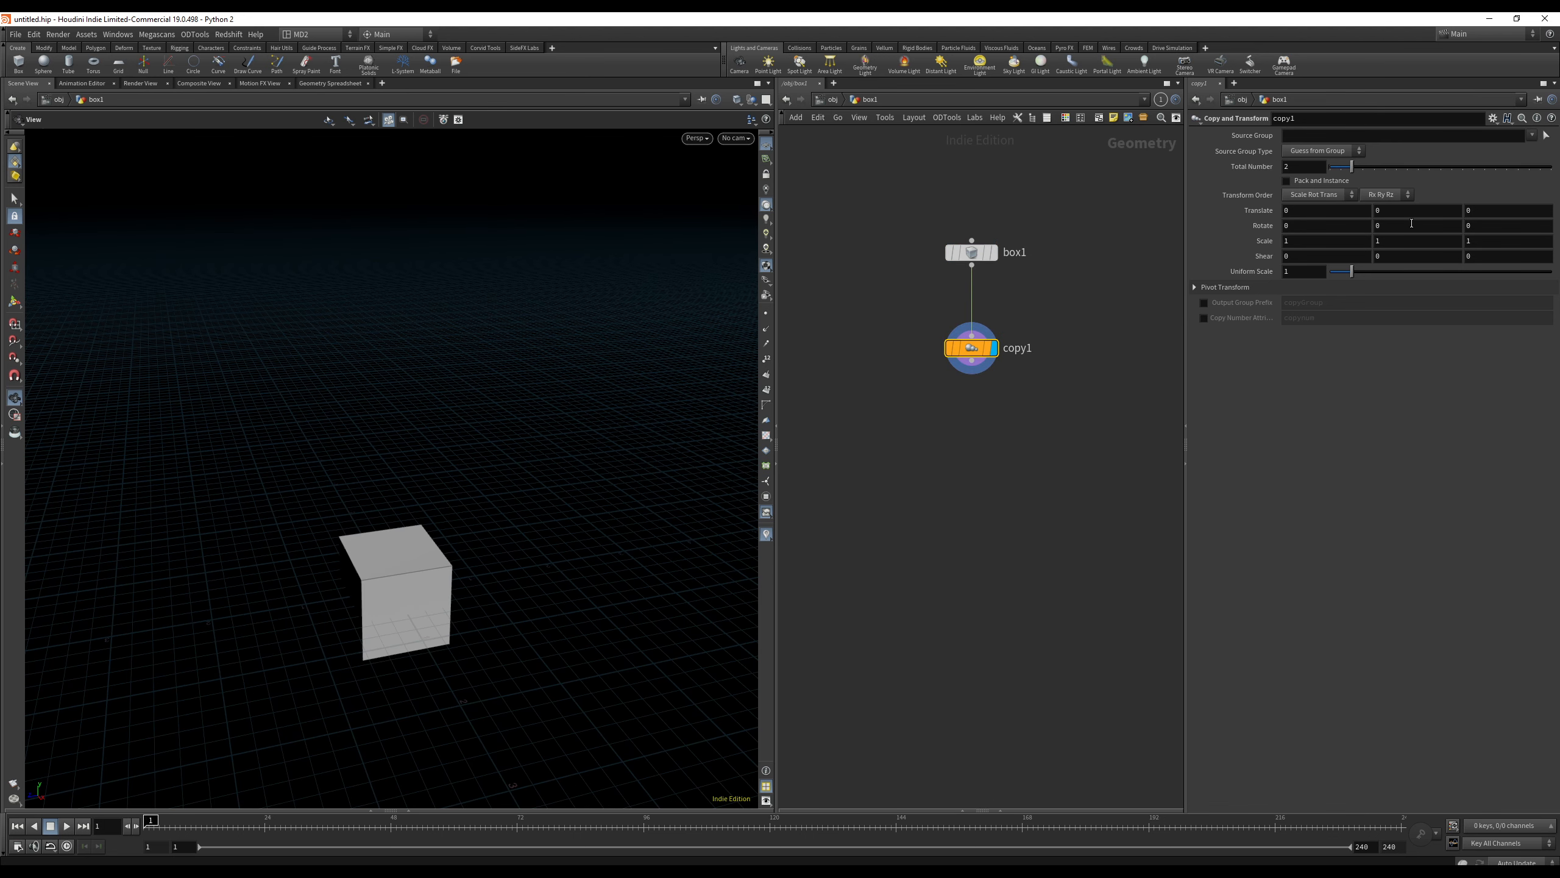
{"action": "middle_click_drag", "start_coordinate": [1398, 210], "coordinate": [1396, 211]}
{"action": "left_click", "coordinate": [1395, 211]}
{"action": "type", "text": "5"}
{"action": "key", "text": "Return"}
Set the Copy and Transform node's Y translation to 2 and increase its total number of copies to 4.
{"action": "left_click_drag", "start_coordinate": [1411, 210], "coordinate": [1311, 209]}
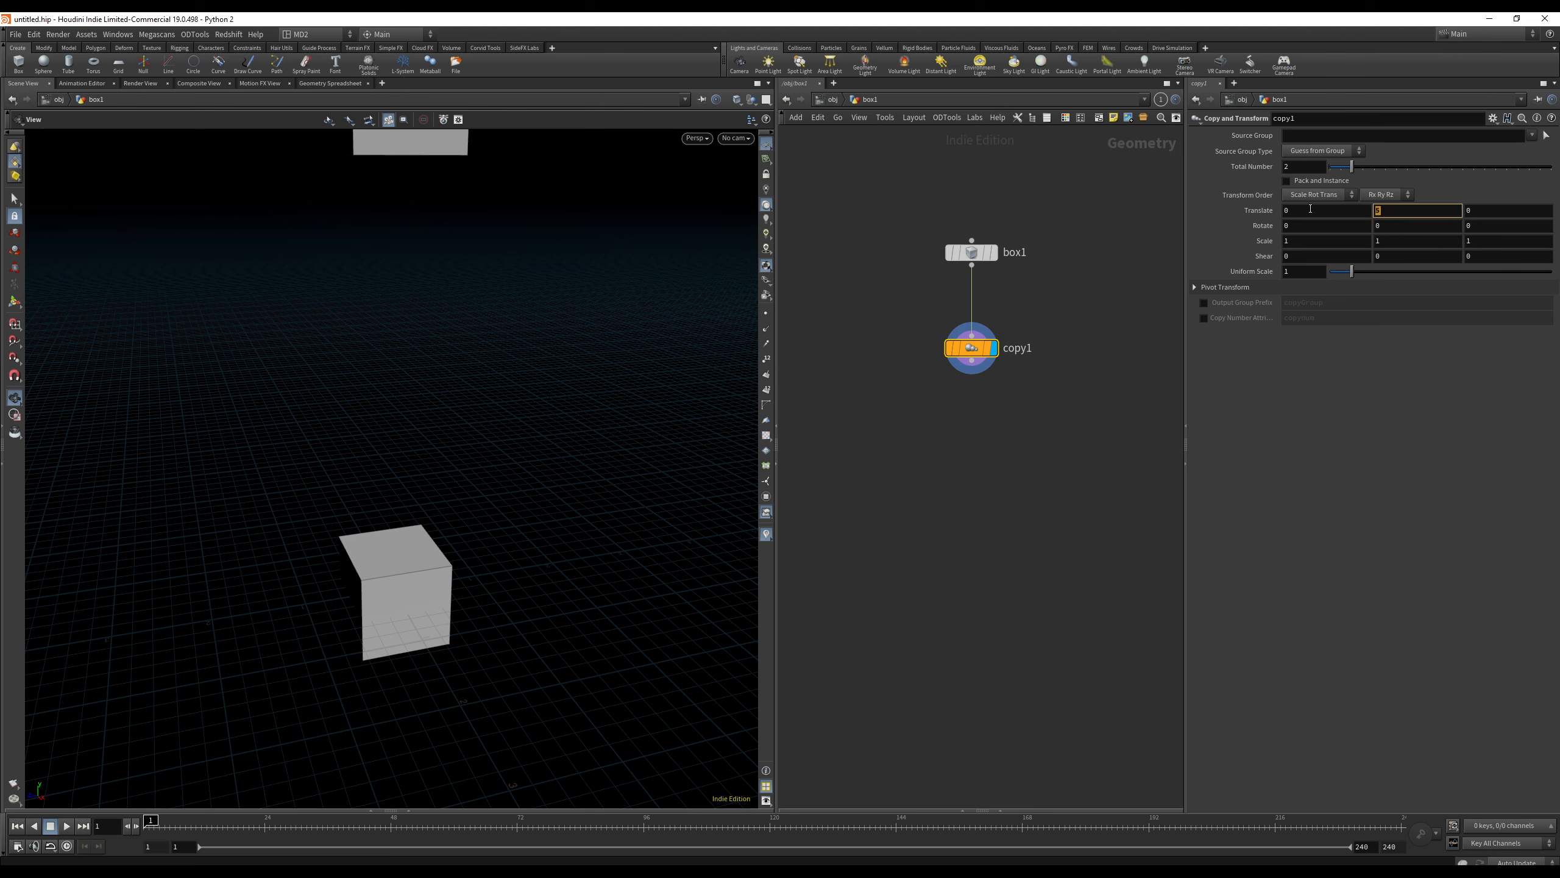
{"action": "type", "text": "2"}
{"action": "key", "text": "Return"}
{"action": "right_click_drag", "start_coordinate": [530, 300], "coordinate": [411, 348]}
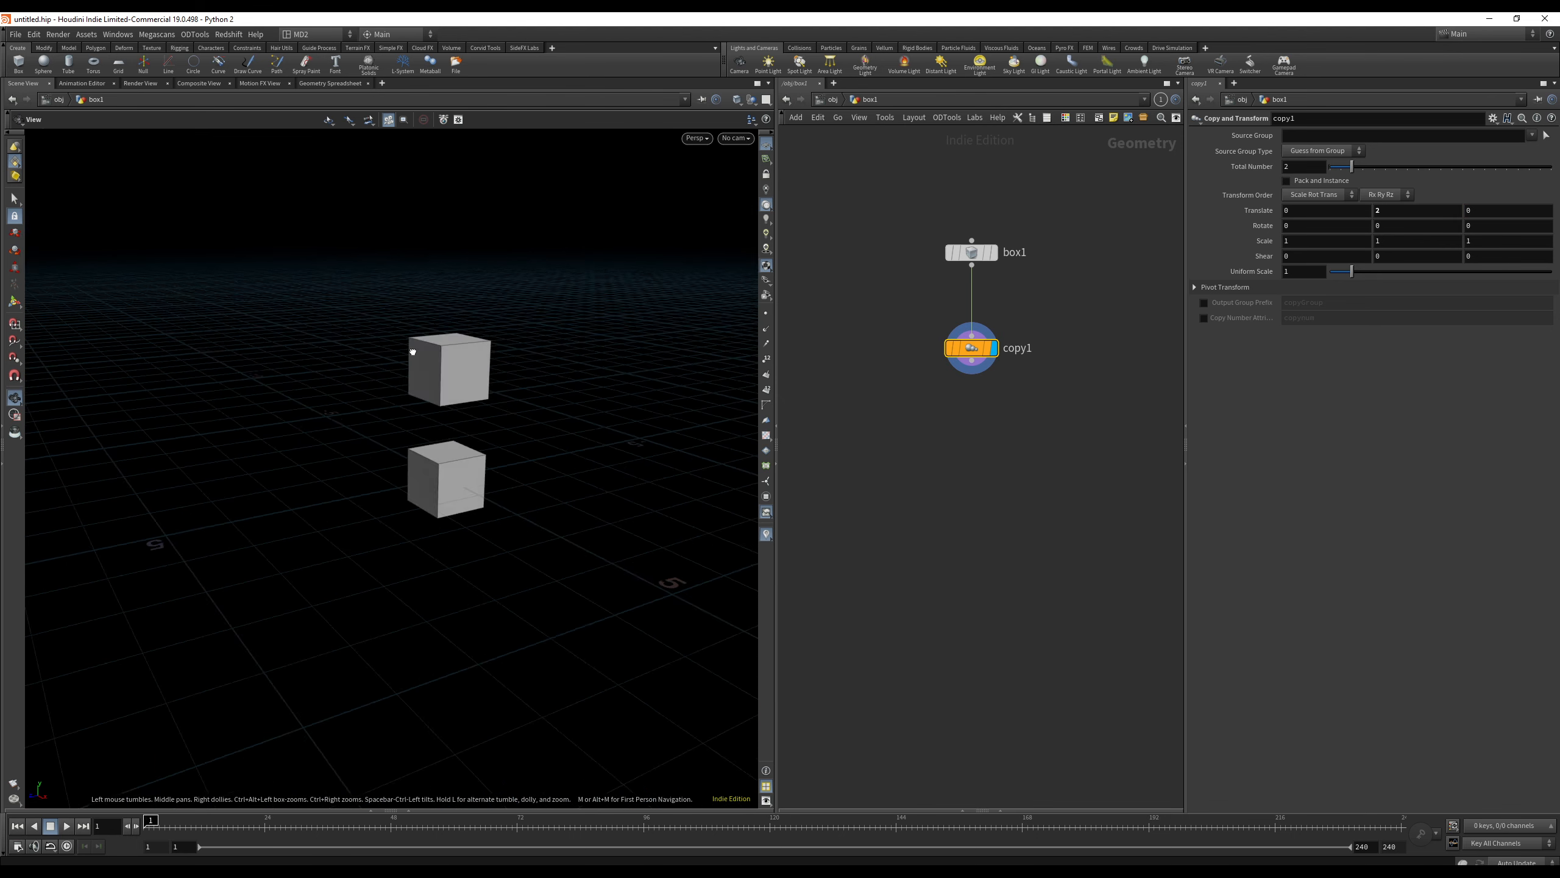
{"action": "left_click_drag", "start_coordinate": [411, 349], "coordinate": [441, 345]}
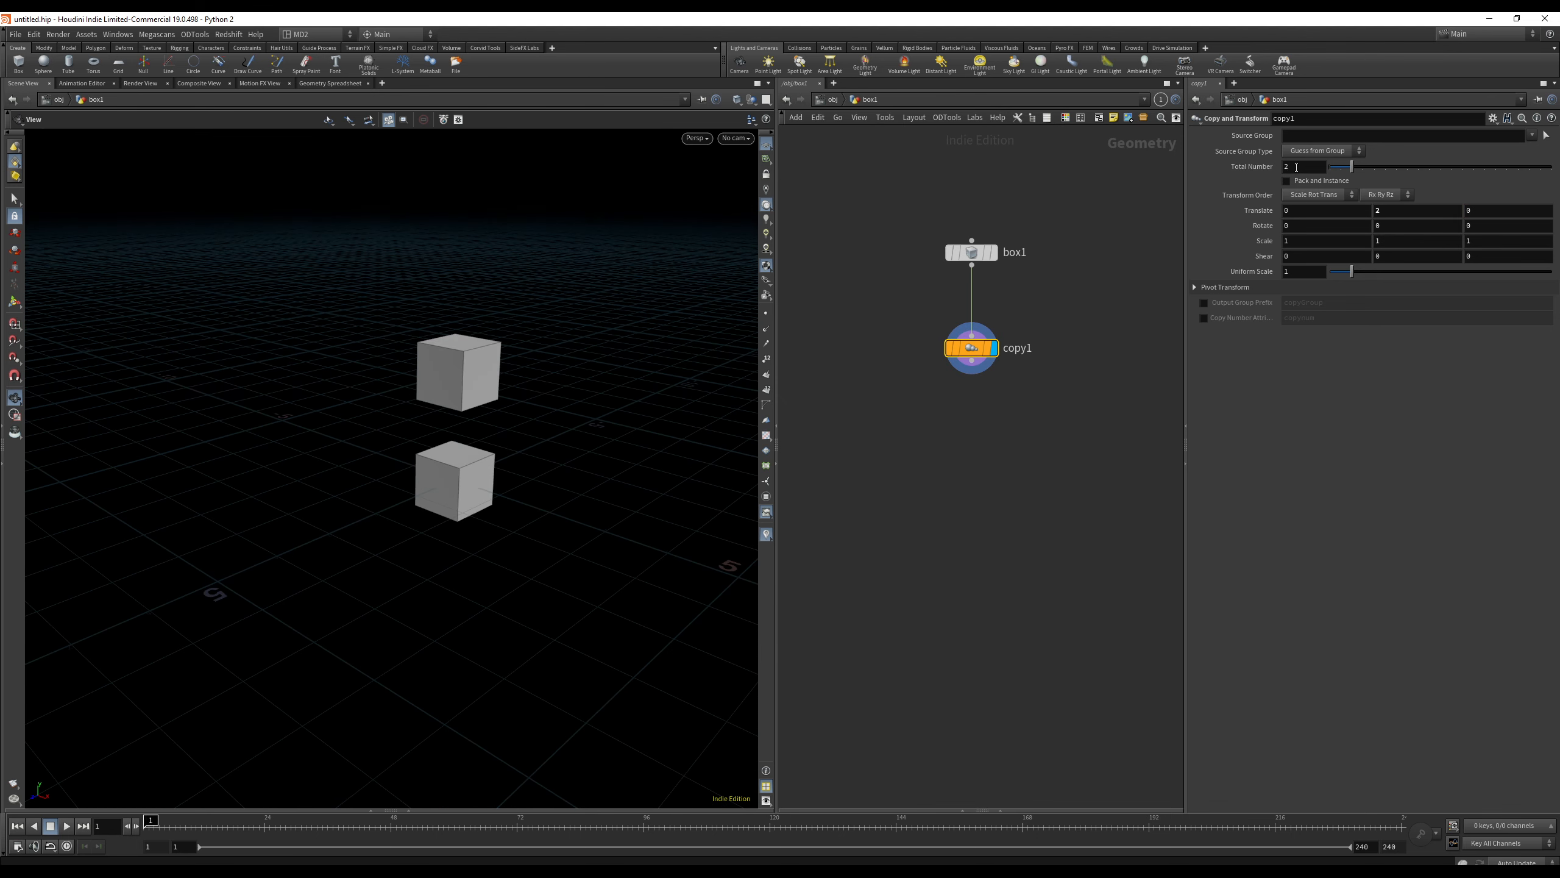
{"action": "left_click_drag", "start_coordinate": [1352, 168], "coordinate": [1361, 174]}
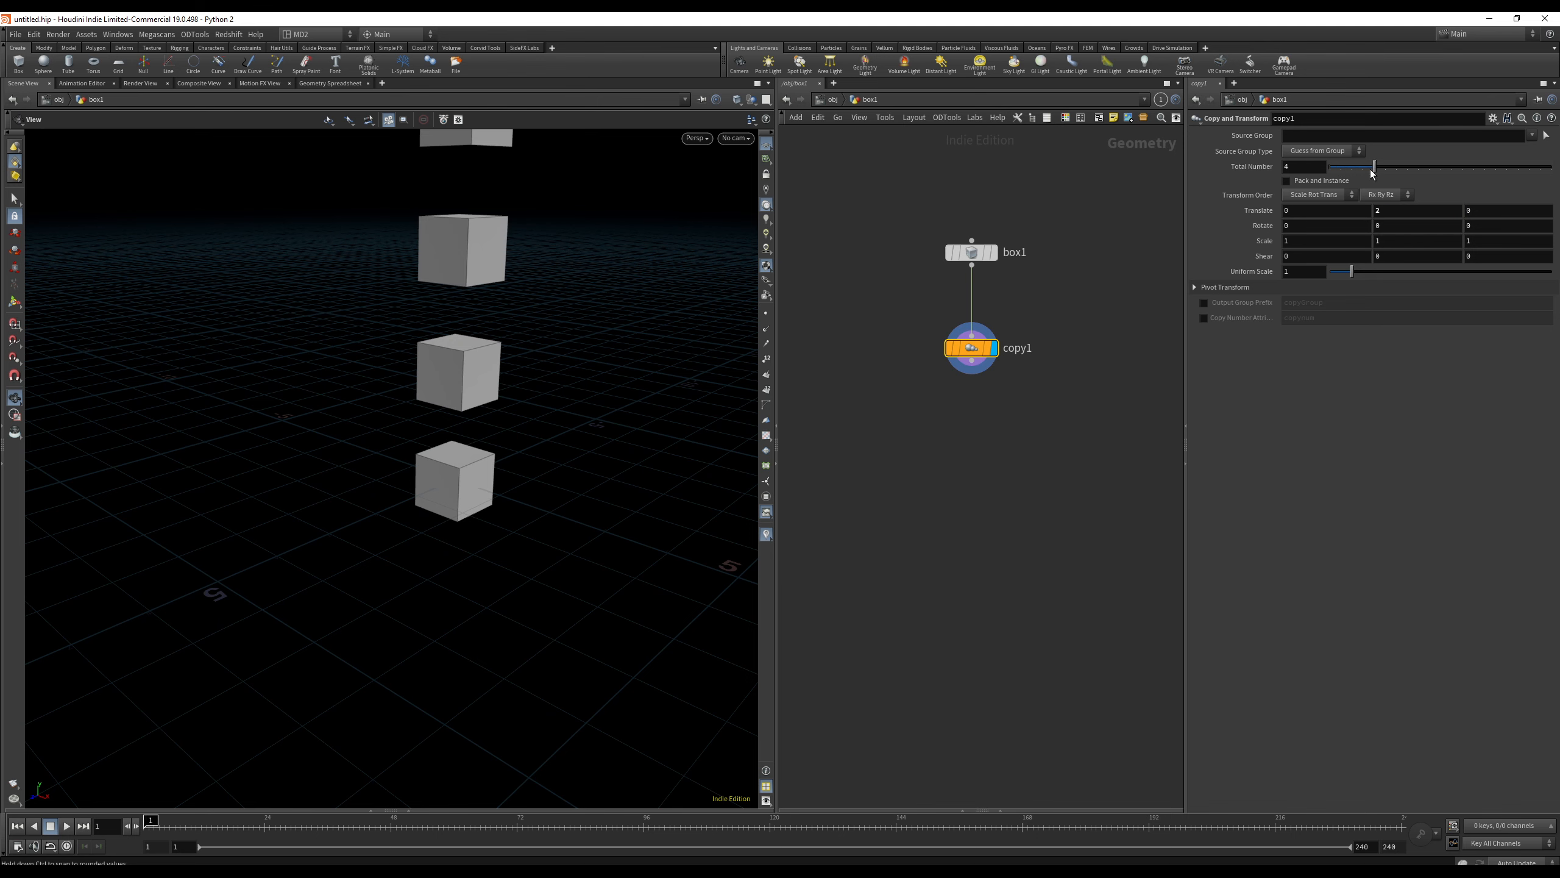
Set the Copy and Transform node to 3 total copies with a Y translation of 1.87.
{"action": "middle_click_drag", "start_coordinate": [551, 310], "coordinate": [522, 388]}
{"action": "left_click_drag", "start_coordinate": [523, 388], "coordinate": [432, 401]}
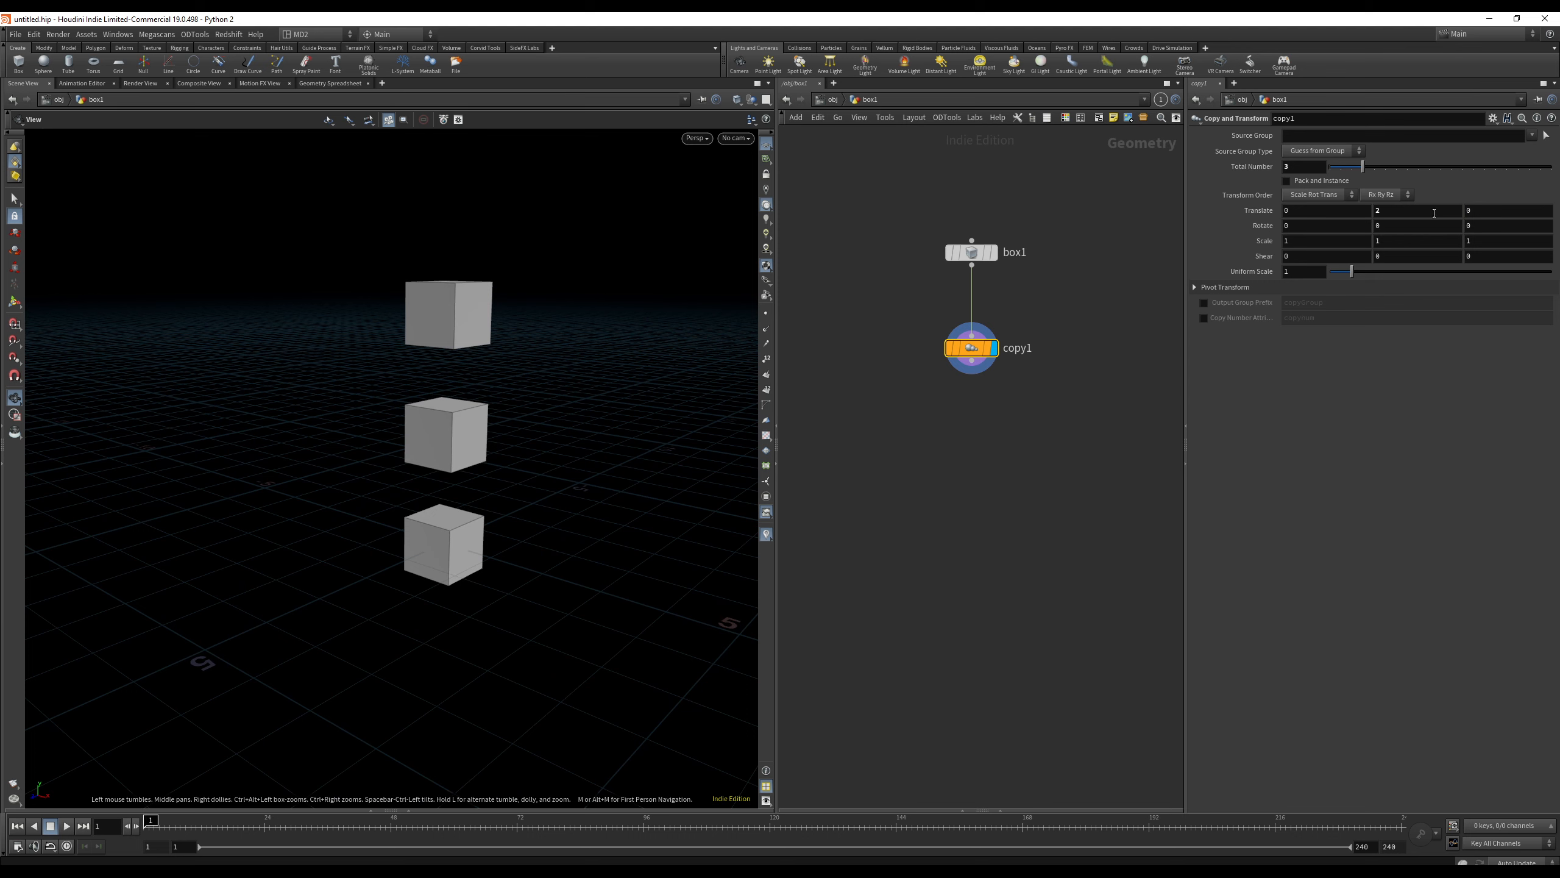
{"action": "middle_click_drag", "start_coordinate": [1402, 210], "coordinate": [1370, 221]}
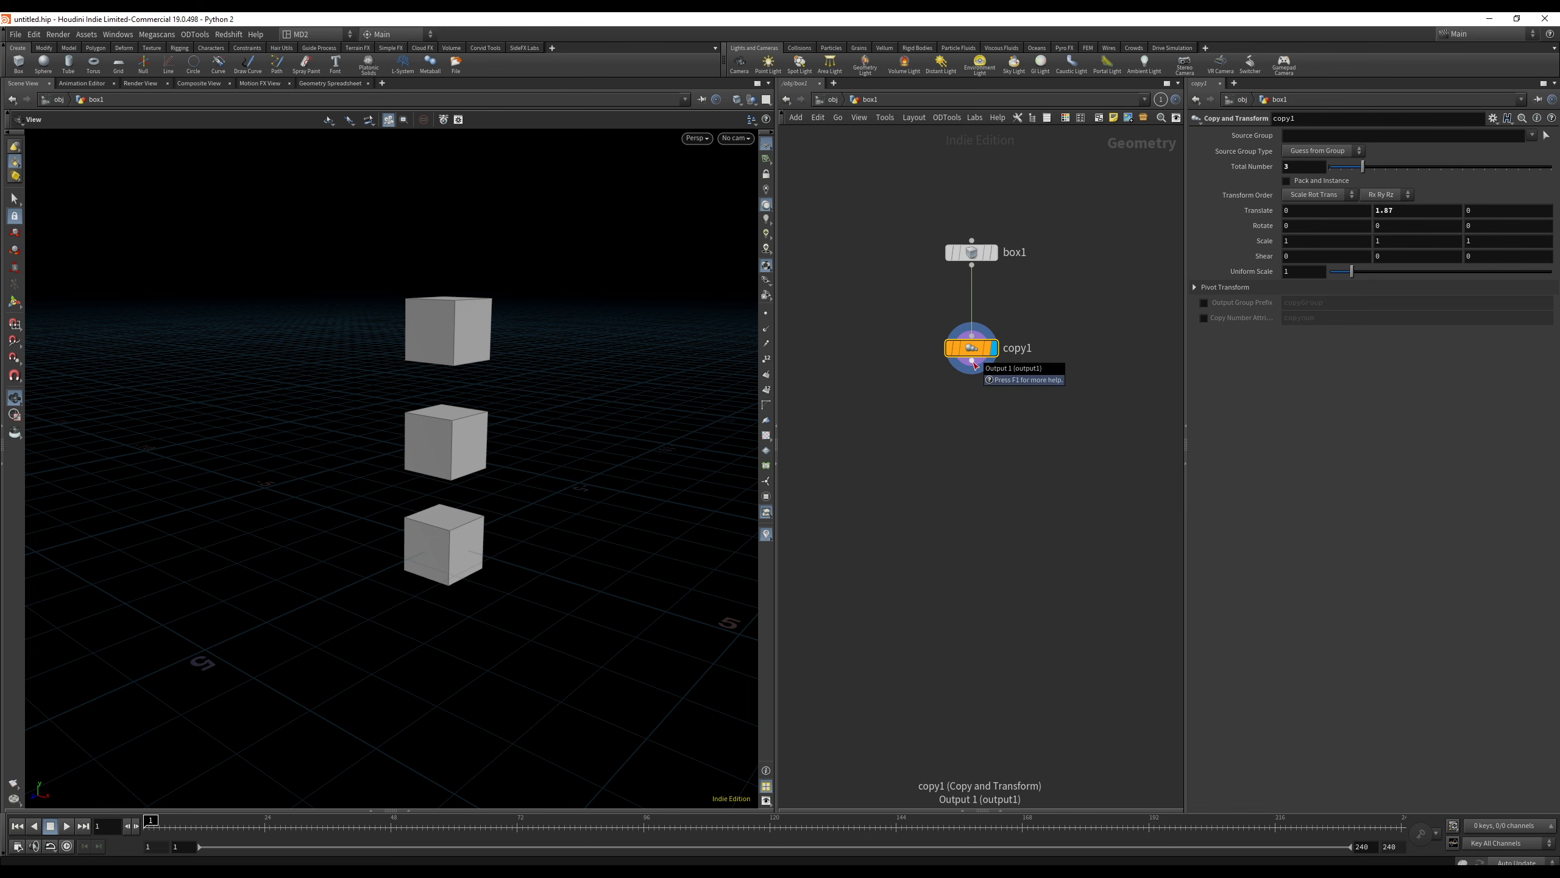
Add an Attribute Randomize node fed by the Copy and Transform node and align it directly below.
{"action": "left_click_drag", "start_coordinate": [972, 363], "coordinate": [978, 430]}
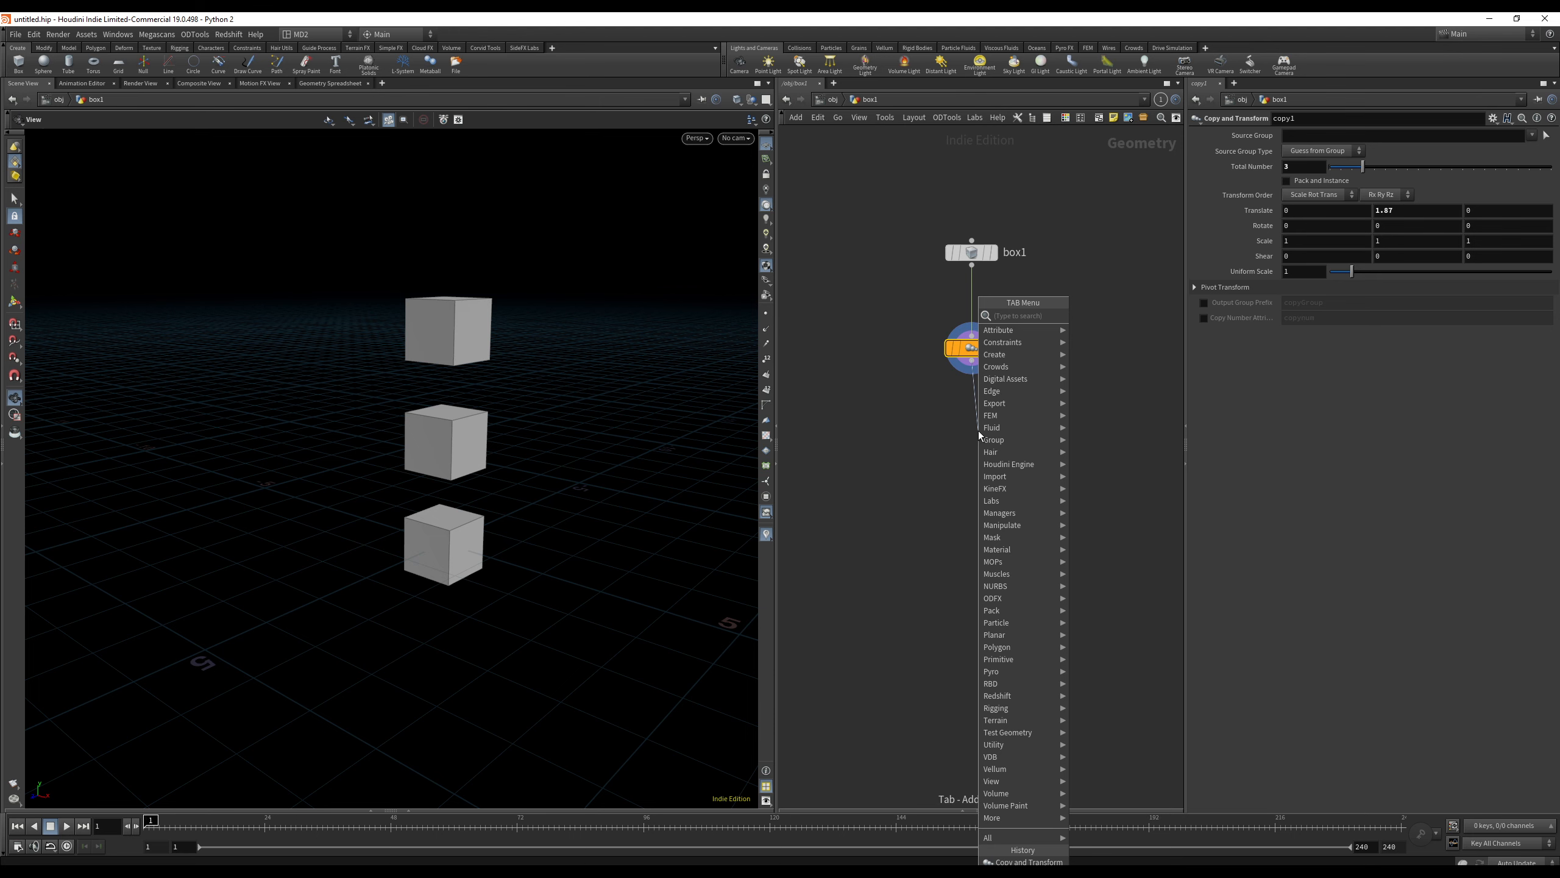
{"action": "type", "text": "a"}
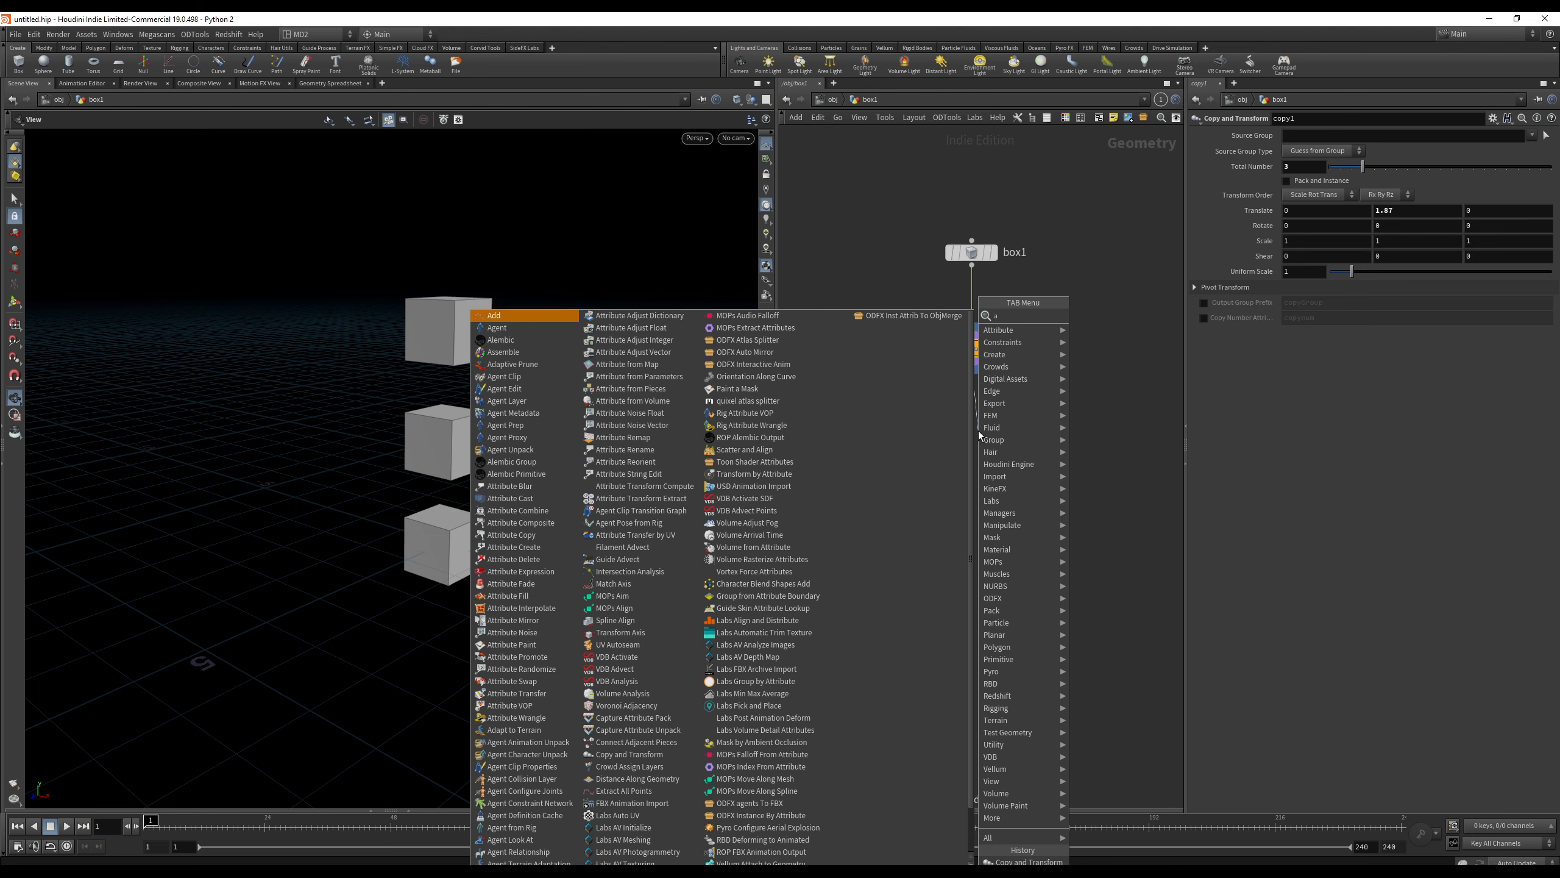
{"action": "type", "text": "ttribrand"}
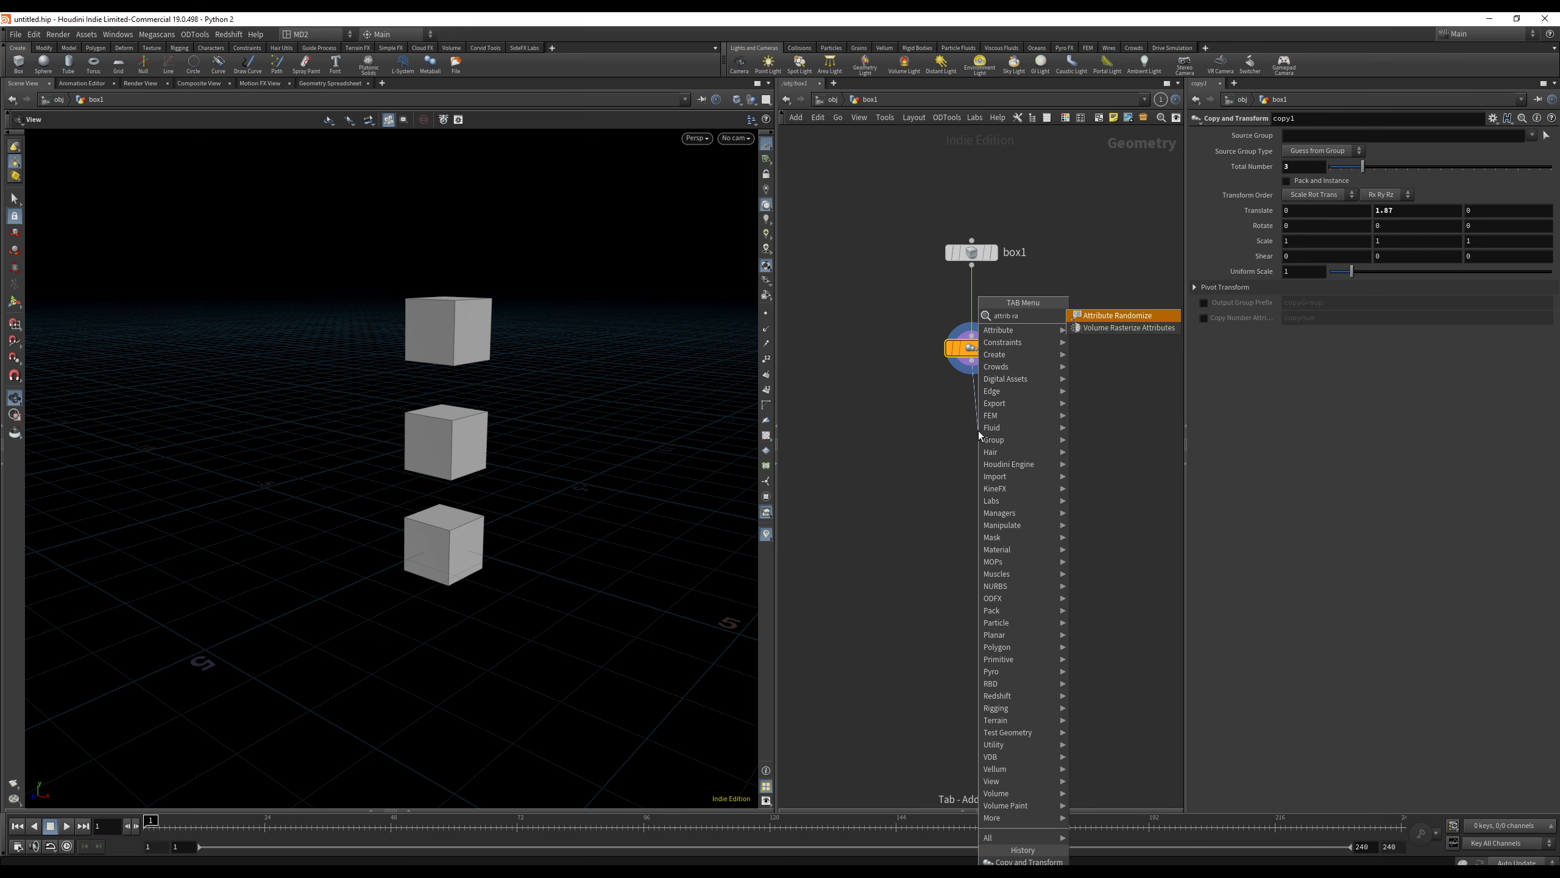
{"action": "key", "text": "Return"}
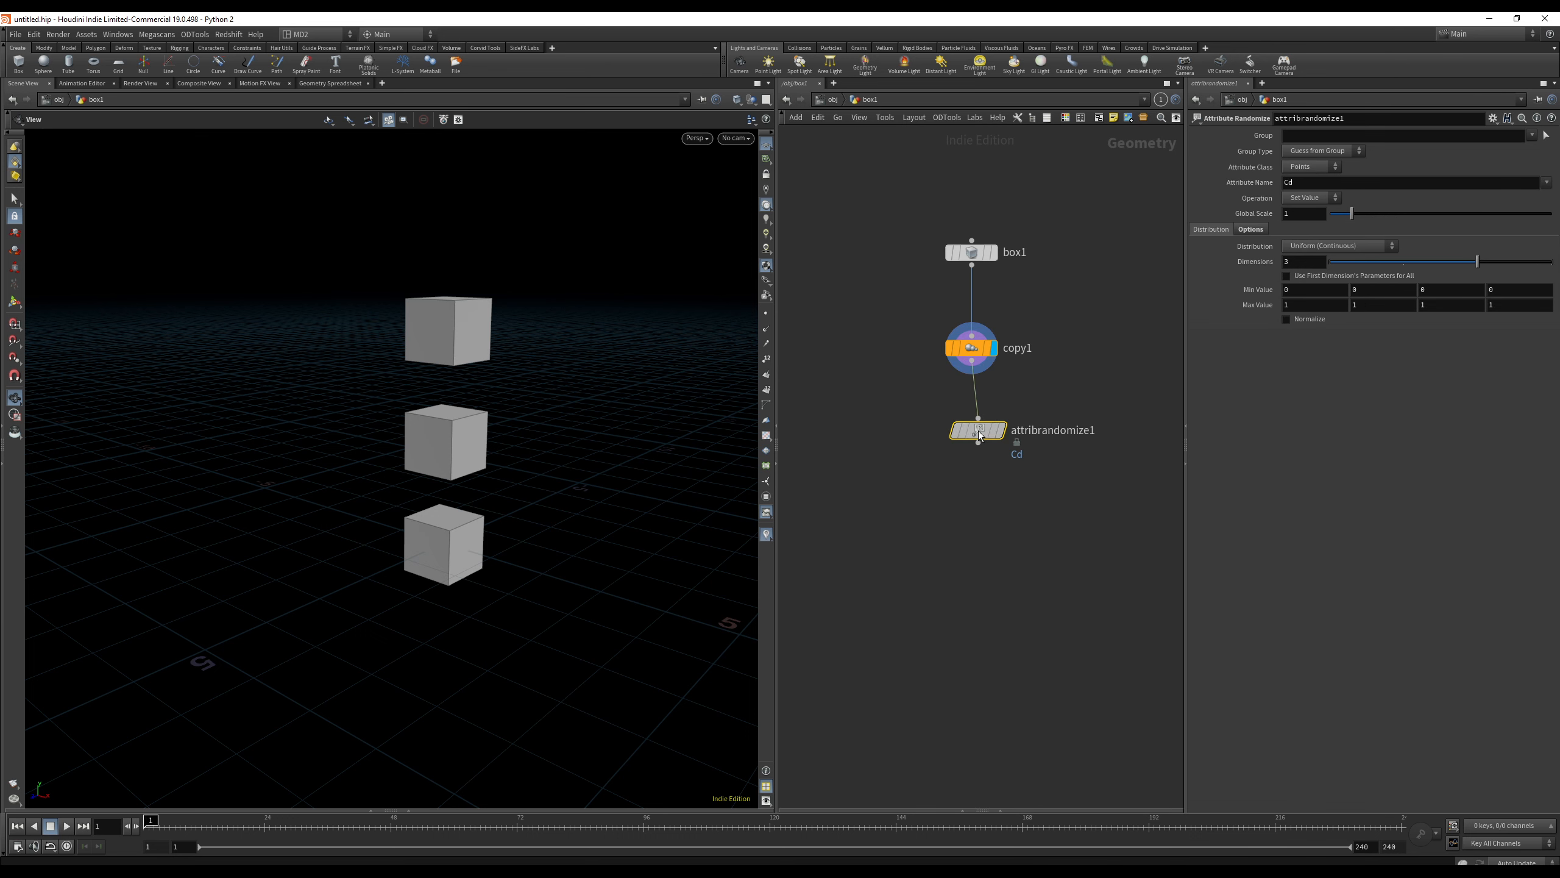
{"action": "left_click", "coordinate": [974, 436]}
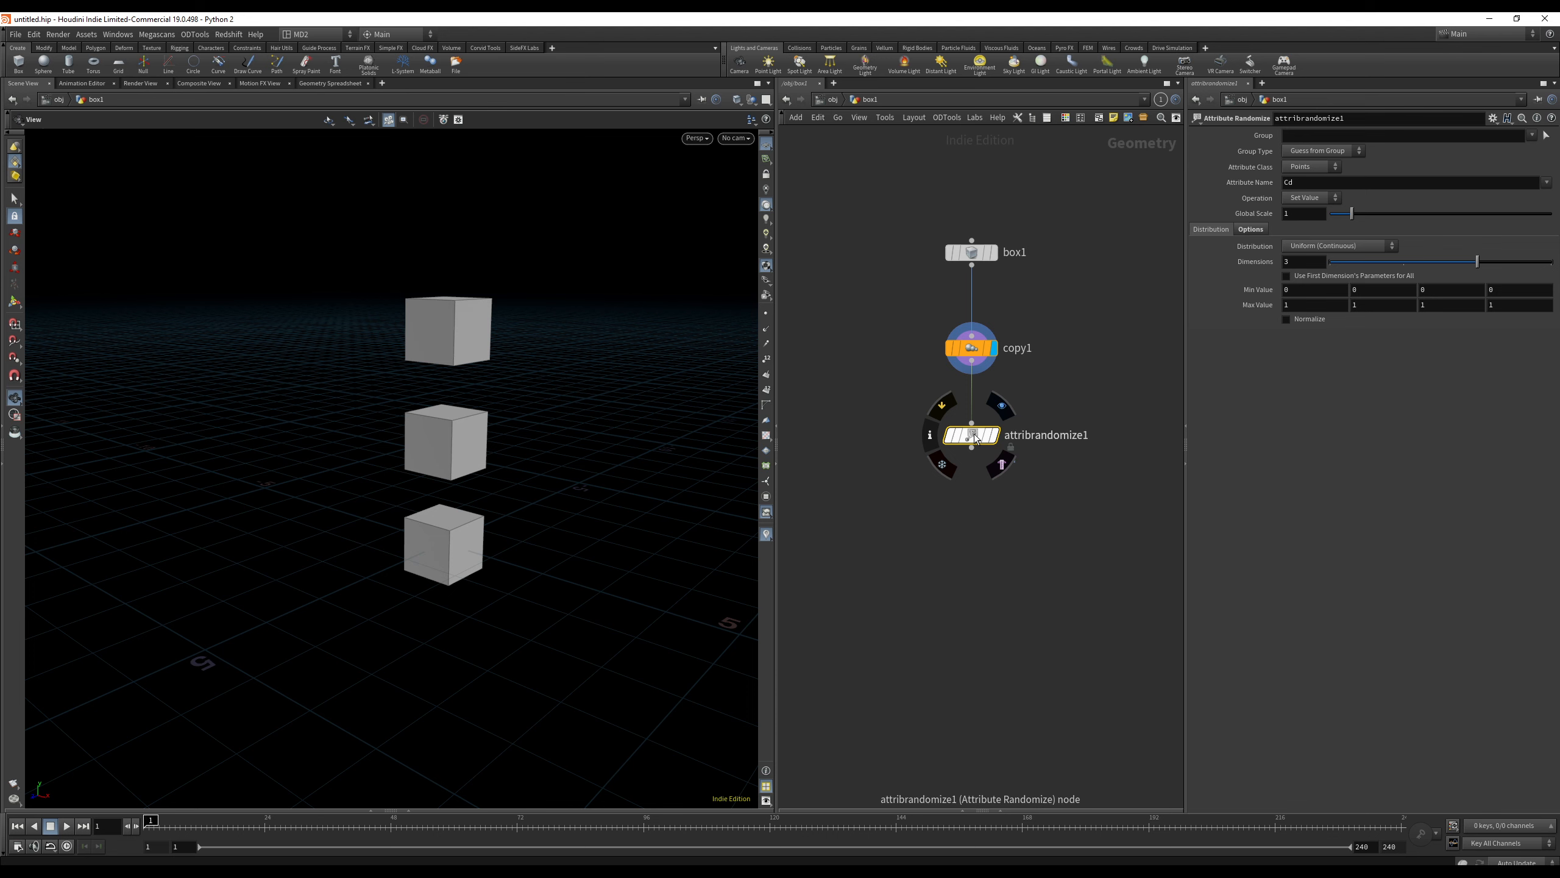
{"action": "left_click_drag", "start_coordinate": [976, 437], "coordinate": [973, 463]}
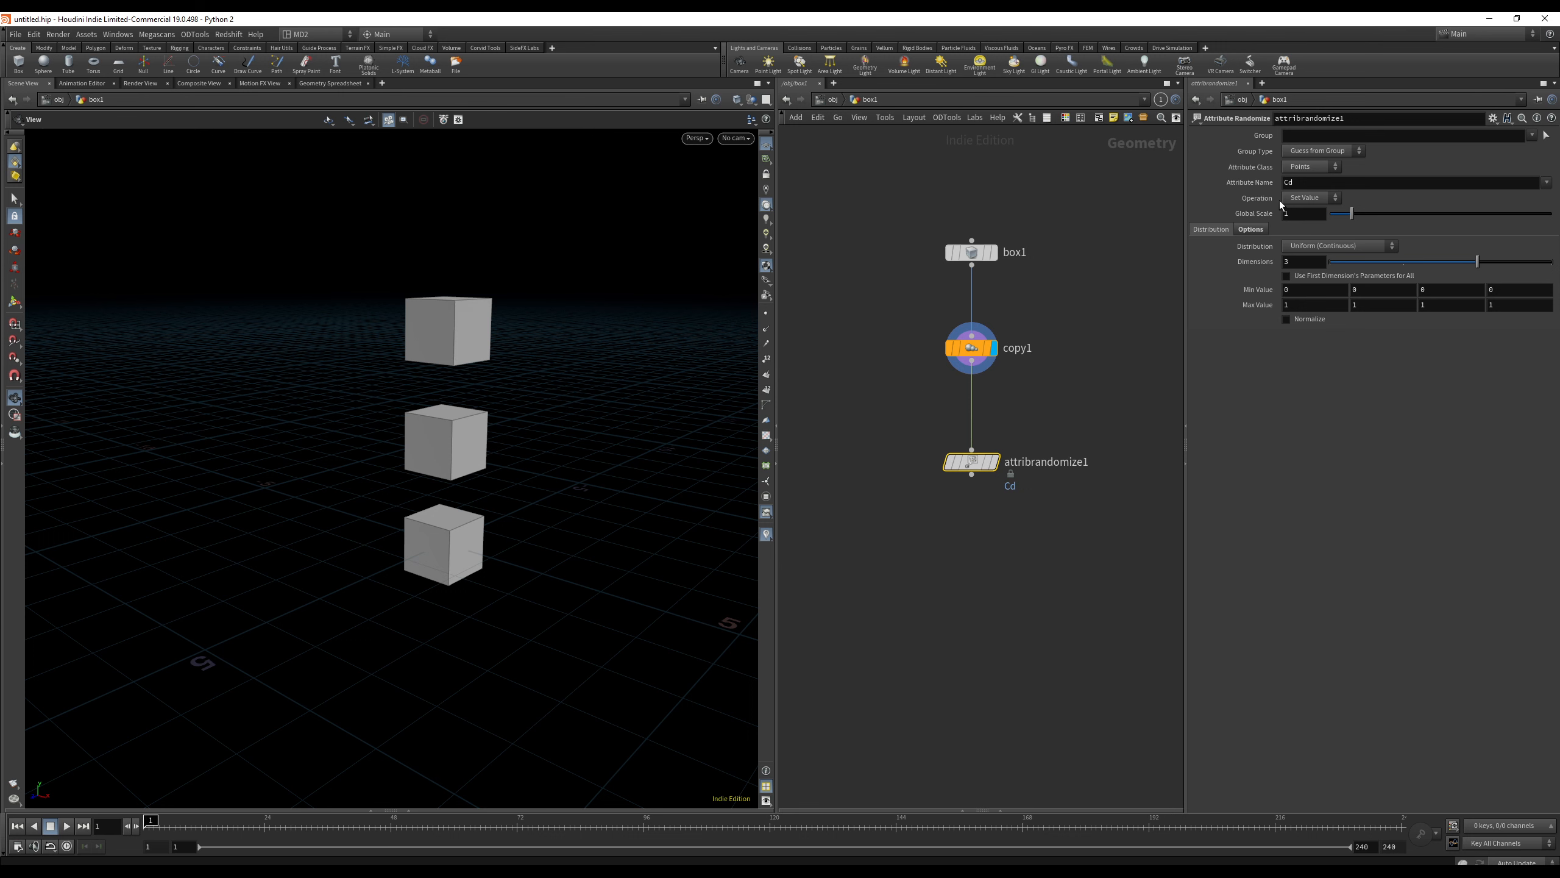
Display the Attribute Randomize node's output, keeping Cd as the attribute name, and inspect the cubes' point colours.
{"action": "double_click", "coordinate": [1289, 180]}
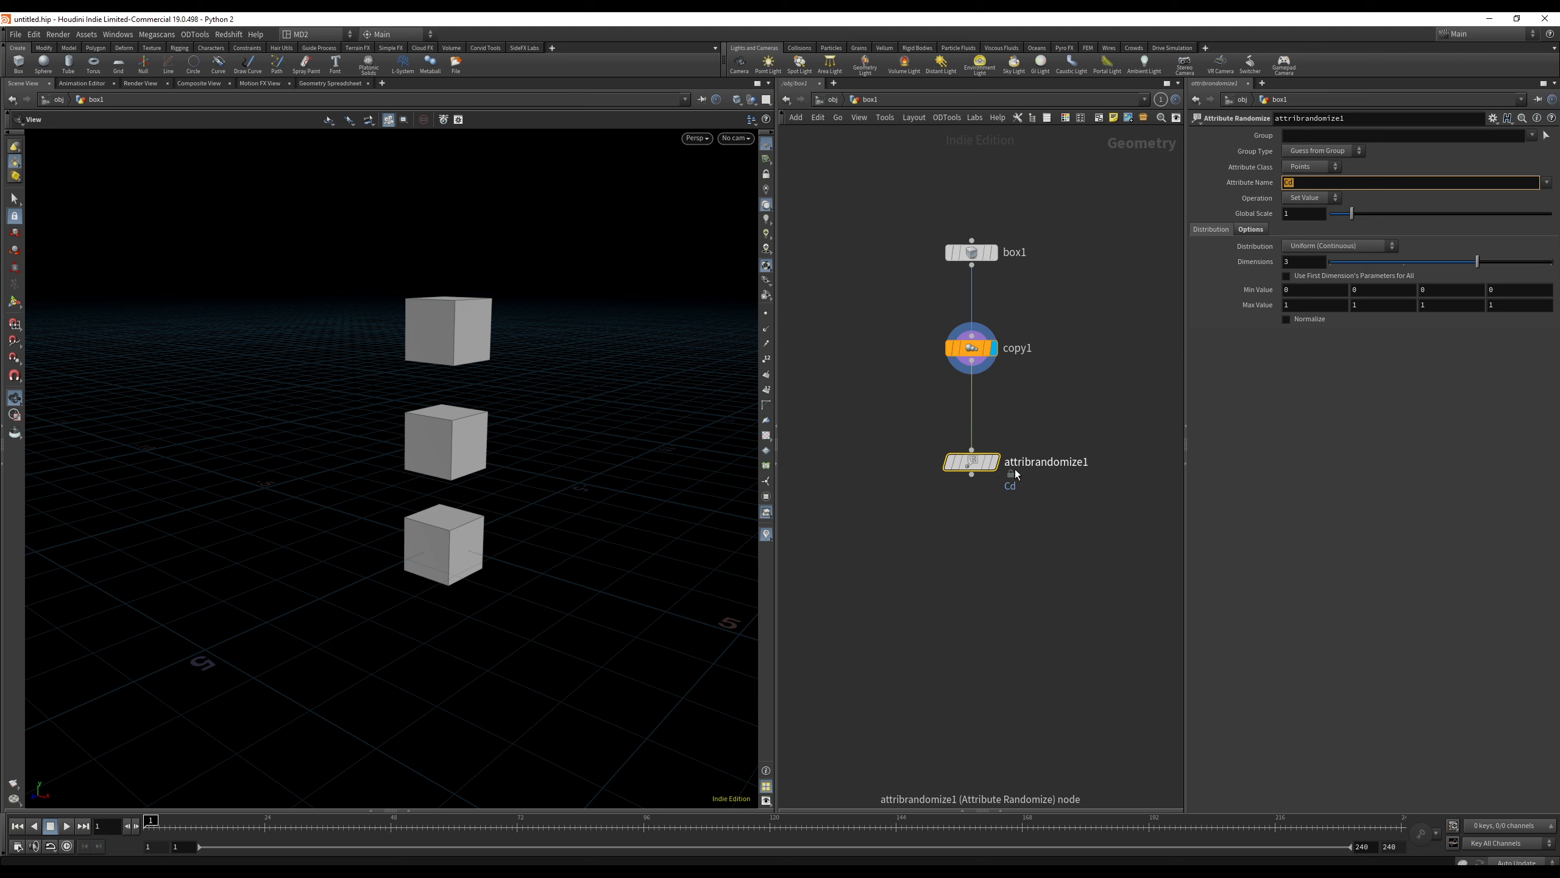
{"action": "left_click", "coordinate": [996, 464]}
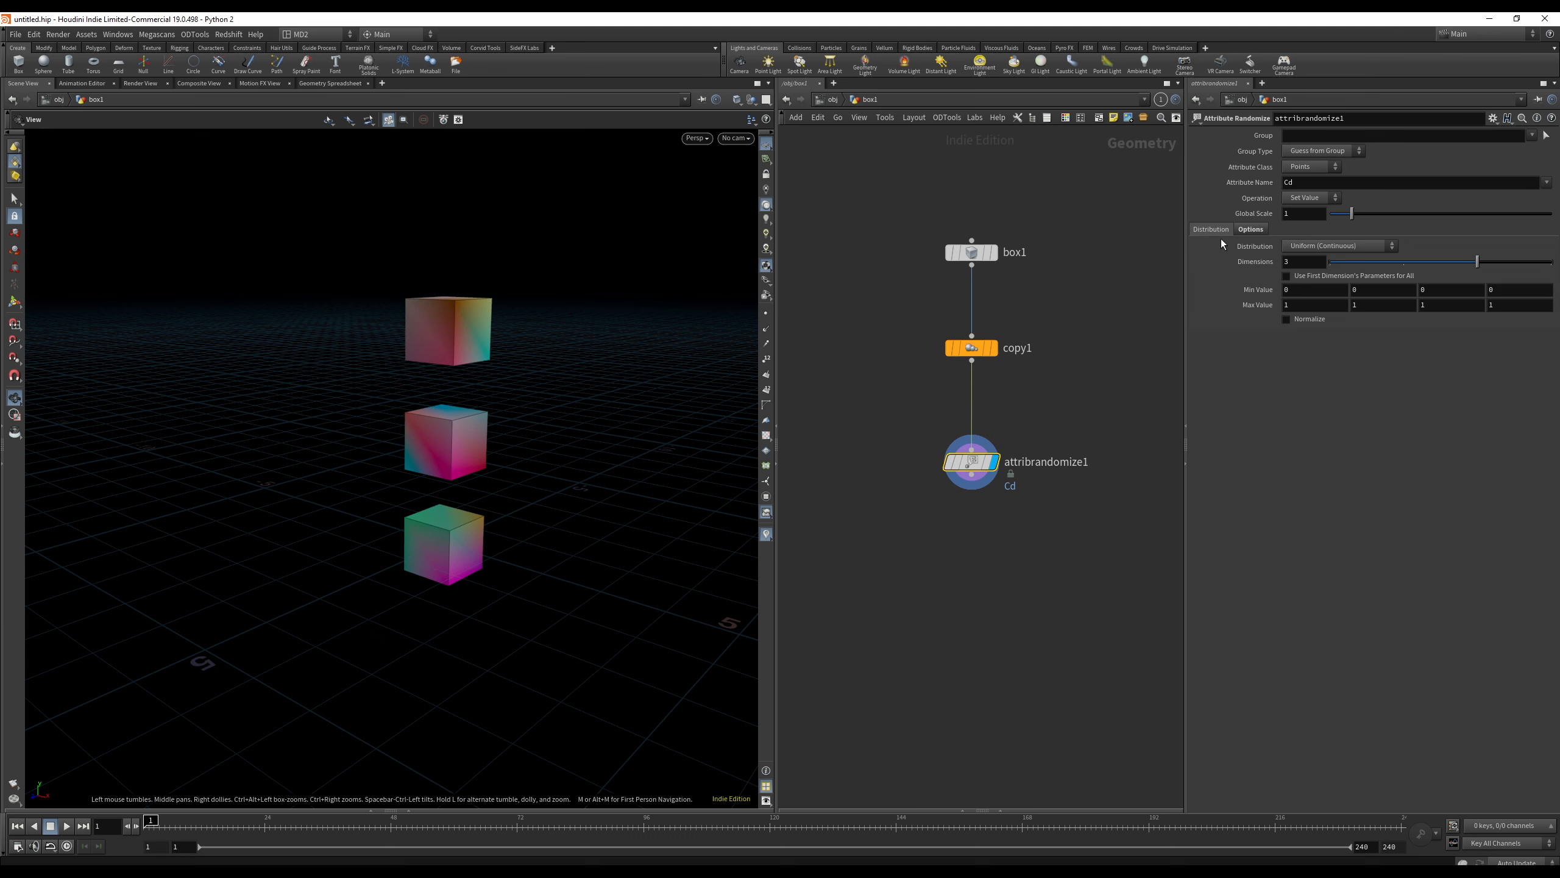
{"action": "left_click_drag", "start_coordinate": [1298, 183], "coordinate": [1226, 240]}
{"action": "mouse_move", "coordinate": [458, 334]}
{"action": "left_mouse_down"}
{"action": "mouse_move", "coordinate": [457, 352]}
{"action": "mouse_move", "coordinate": [498, 310]}
{"action": "mouse_move", "coordinate": [461, 312]}
{"action": "left_mouse_up"}
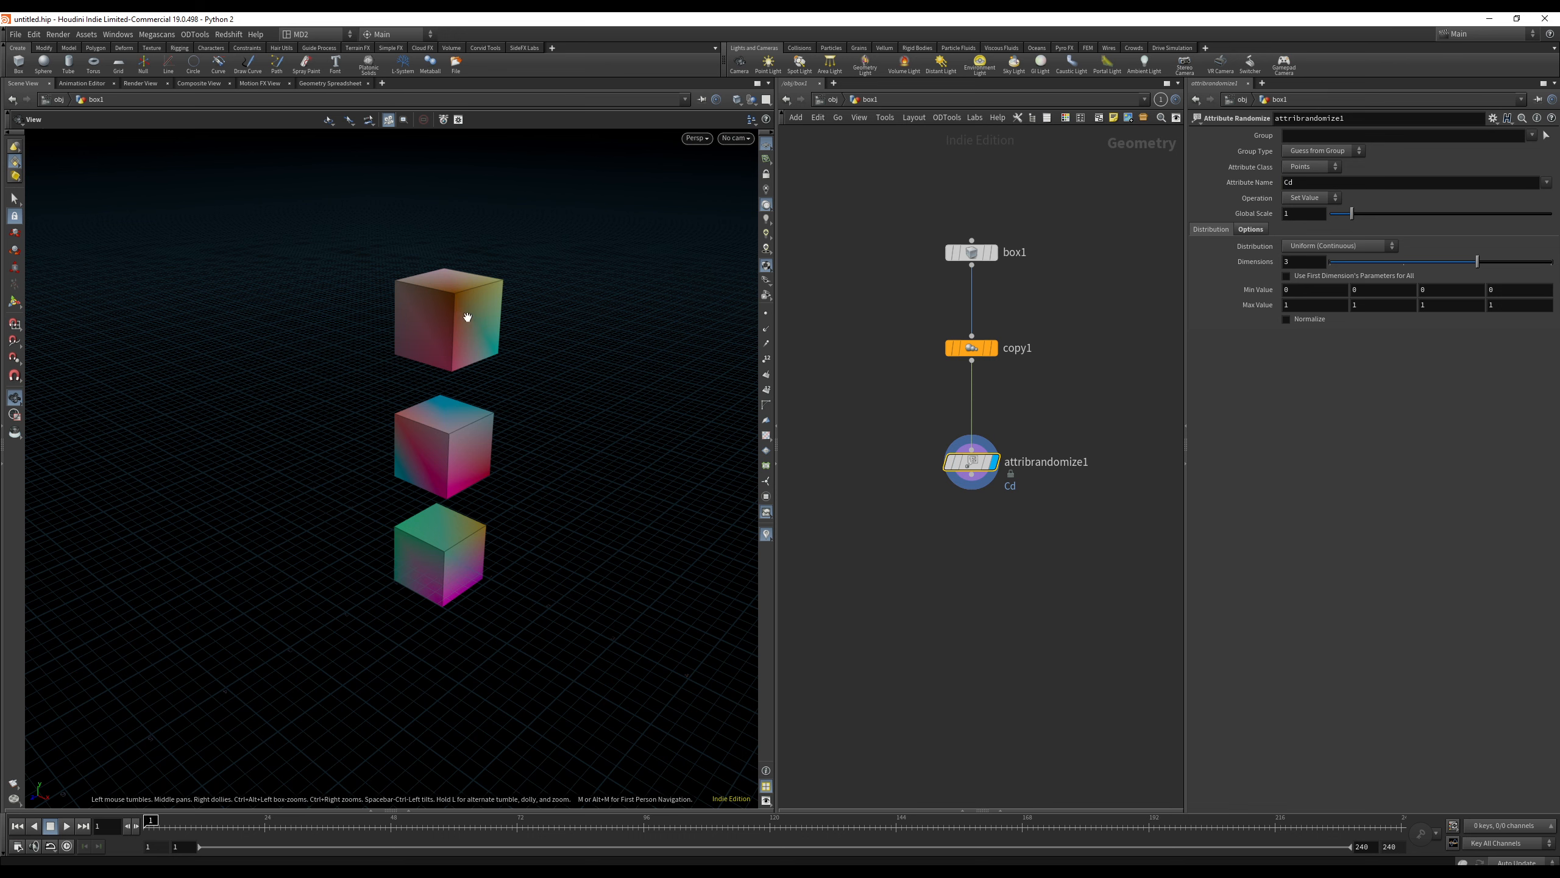
Shift the copy1 node slightly down and show the geometry points in the viewport.
{"action": "mouse_move", "coordinate": [985, 359]}
{"action": "left_click_drag", "start_coordinate": [984, 359], "coordinate": [984, 365]}
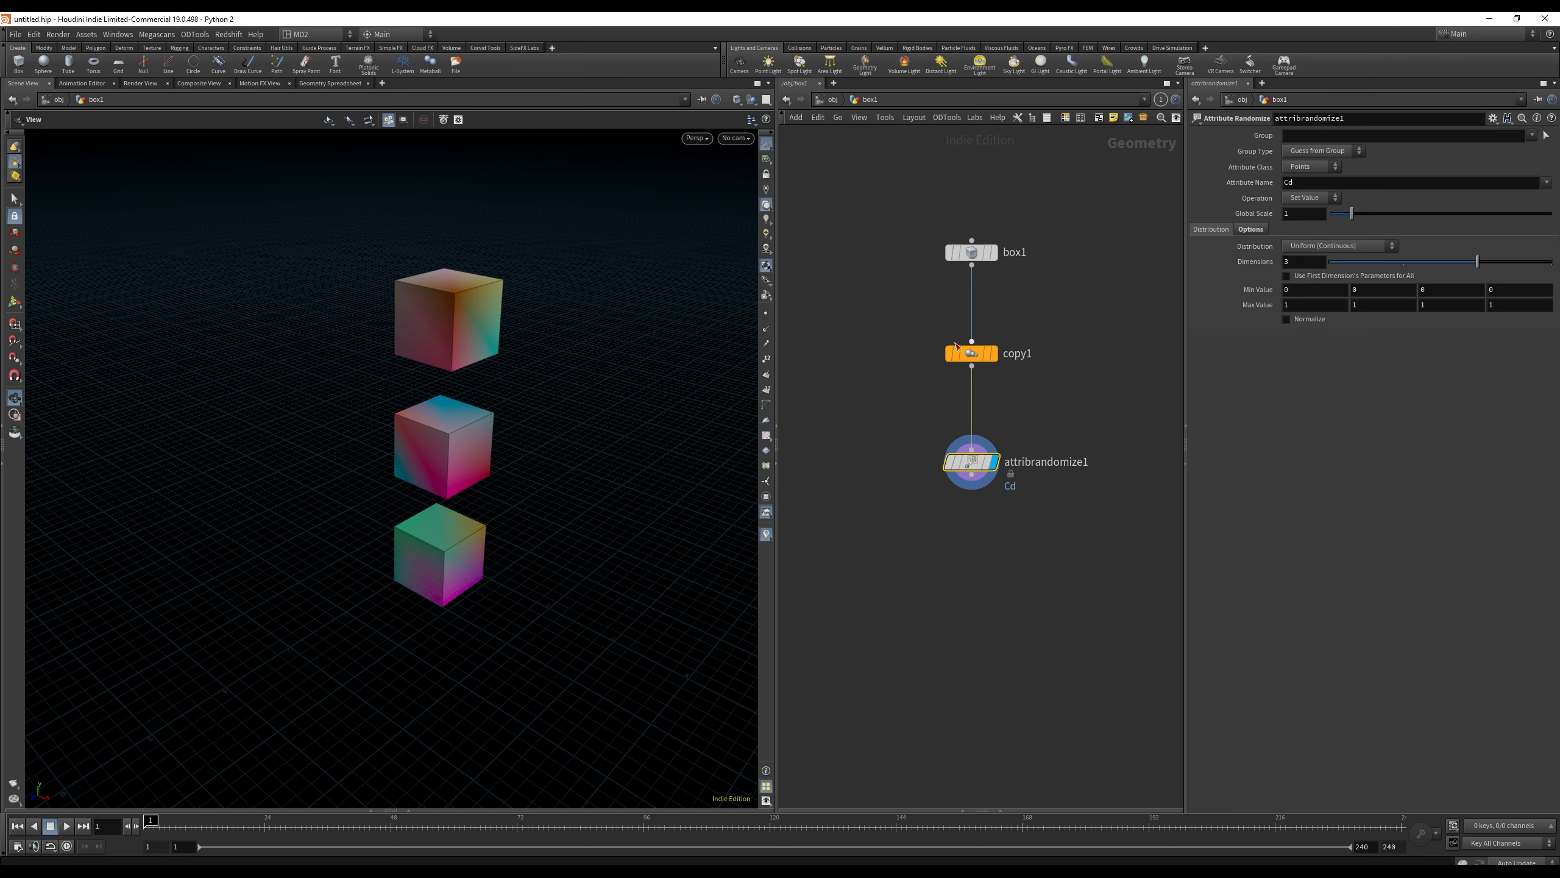
{"action": "left_click", "coordinate": [766, 313]}
{"action": "left_click_drag", "start_coordinate": [490, 351], "coordinate": [484, 302]}
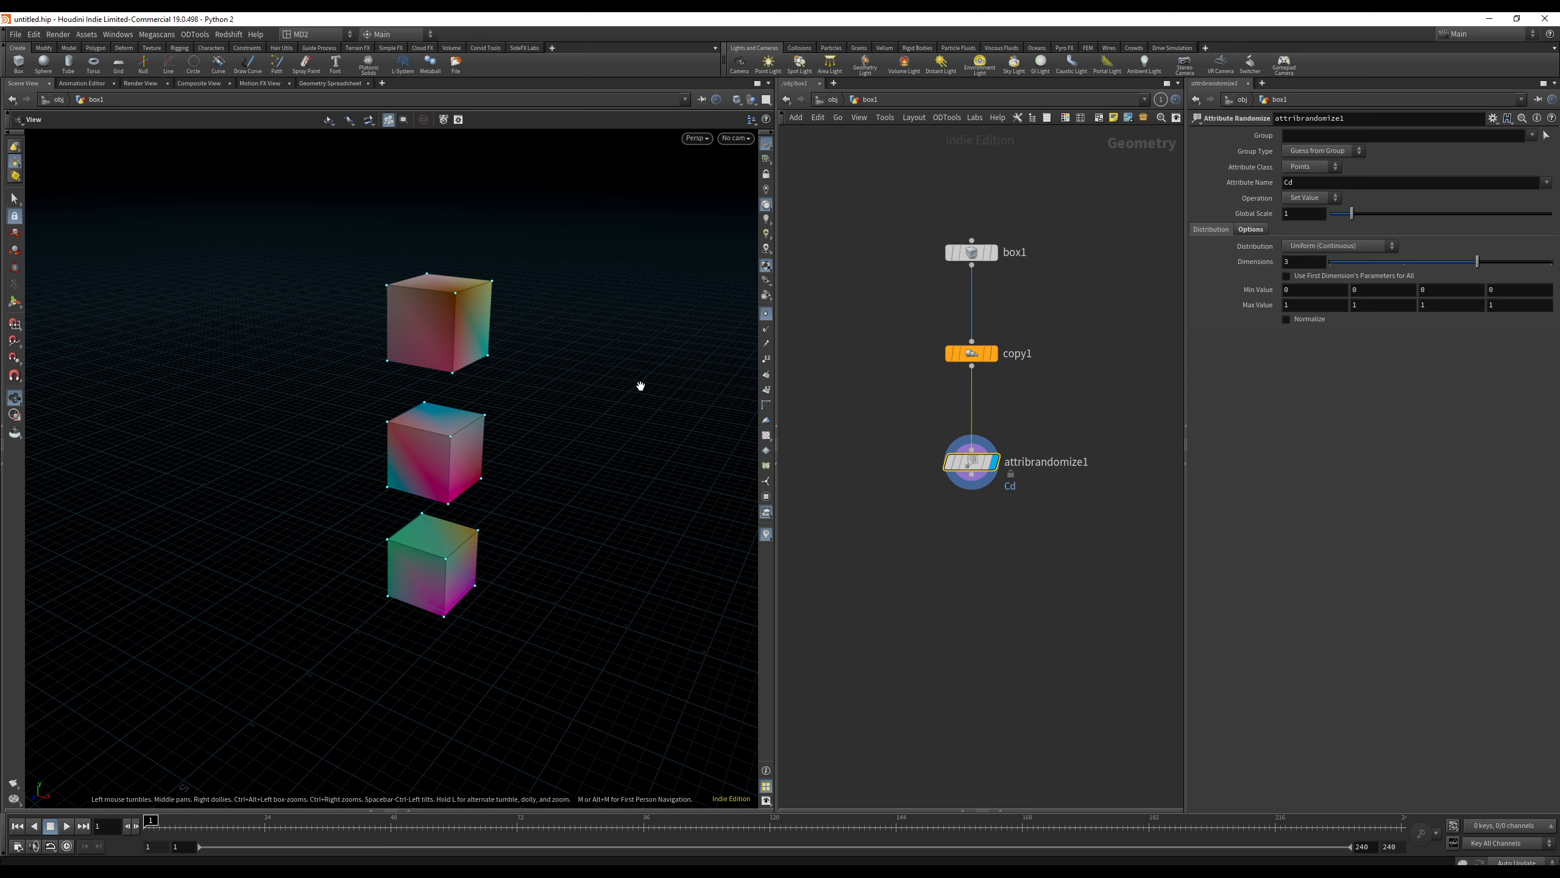
Check the cube clones in Cinema 4D, return to Houdini and move the Attribute Randomize node slightly closer to copy1.
{"action": "key", "text": "alt+Tab"}
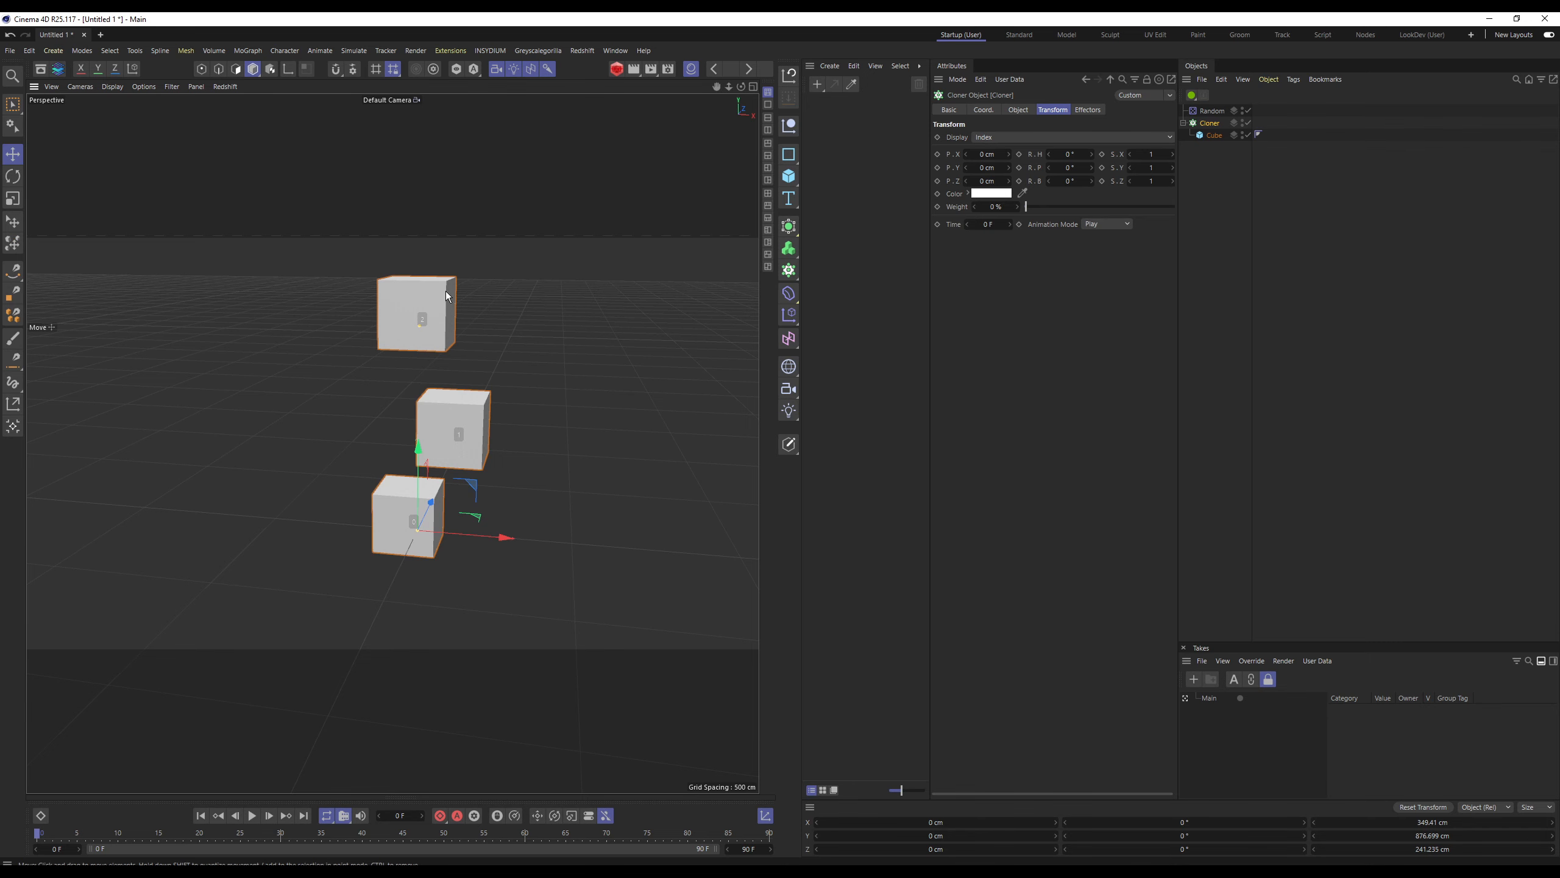
{"action": "key", "text": "alt+Tab"}
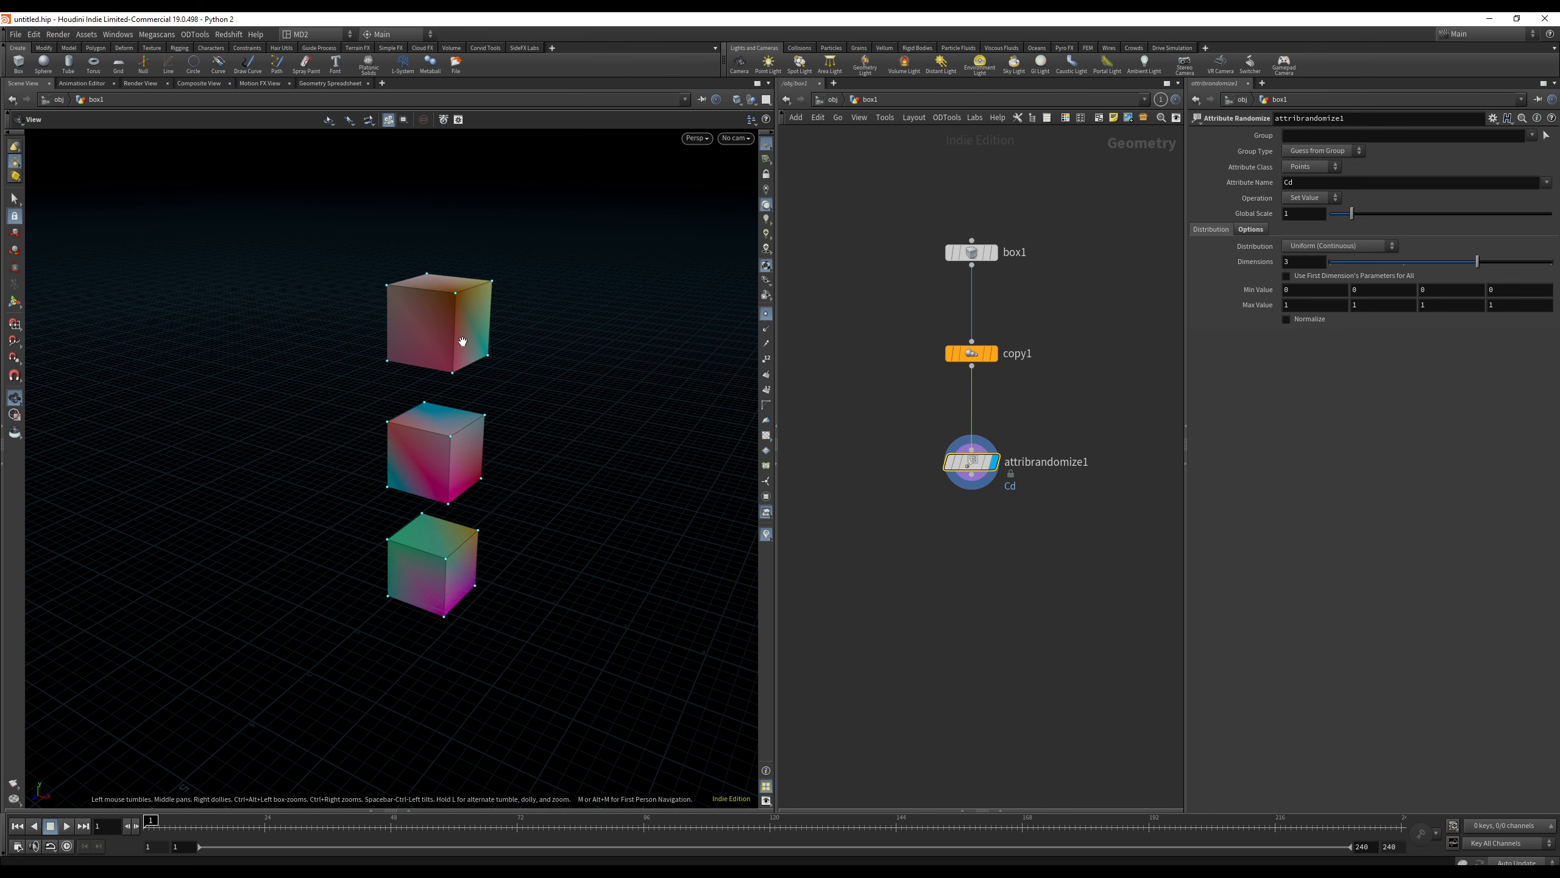
{"action": "left_click_drag", "start_coordinate": [978, 470], "coordinate": [978, 457]}
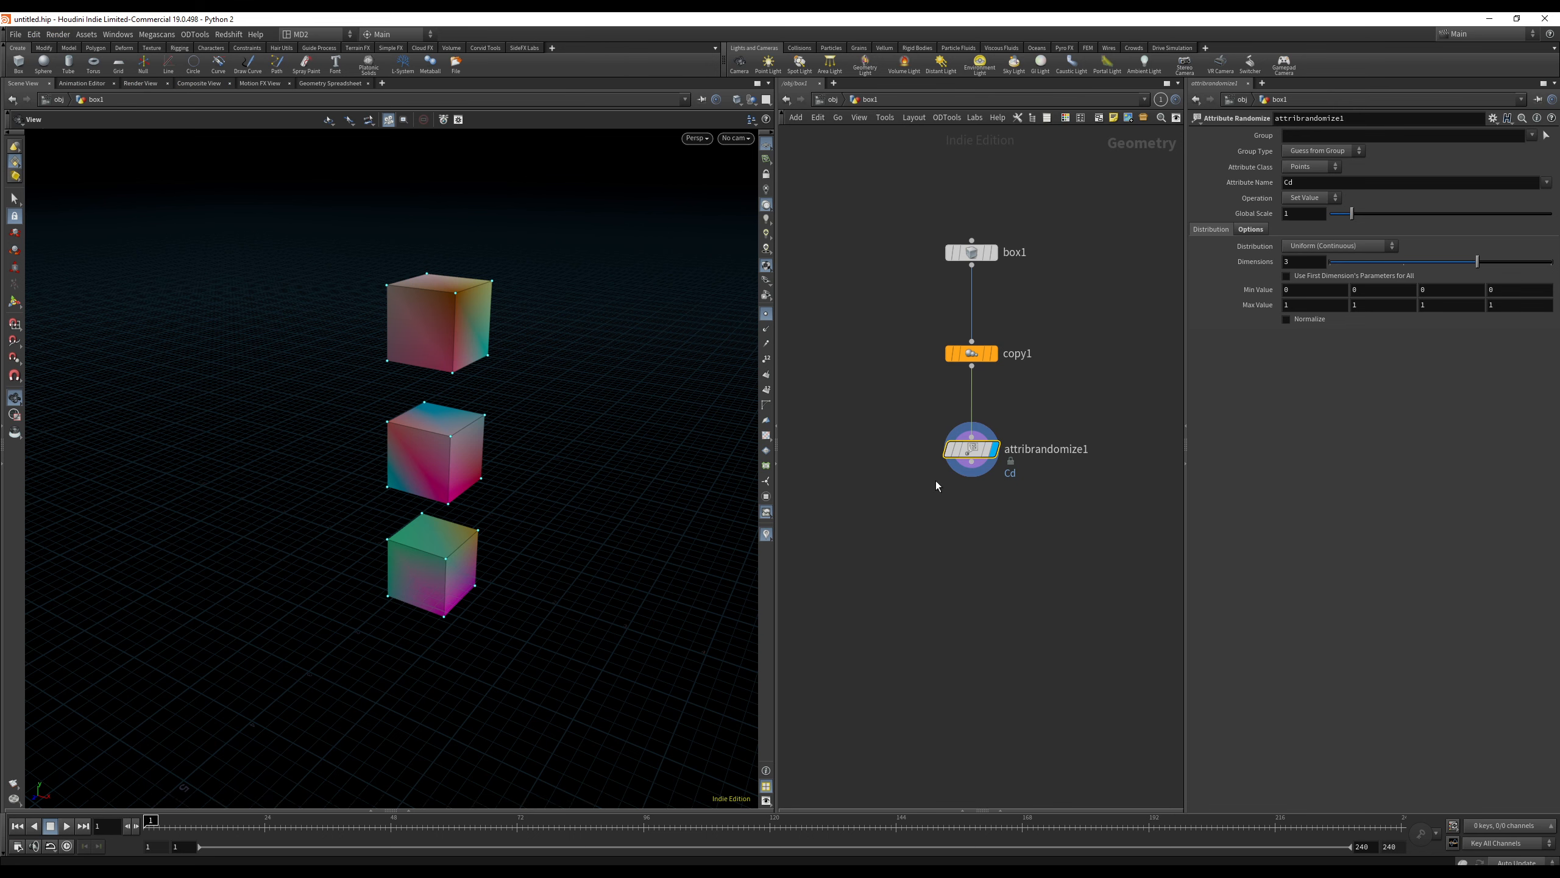
Set the Attribute Randomize node's attribute name to P and inspect the randomized points.
{"action": "left_click", "coordinate": [1282, 185]}
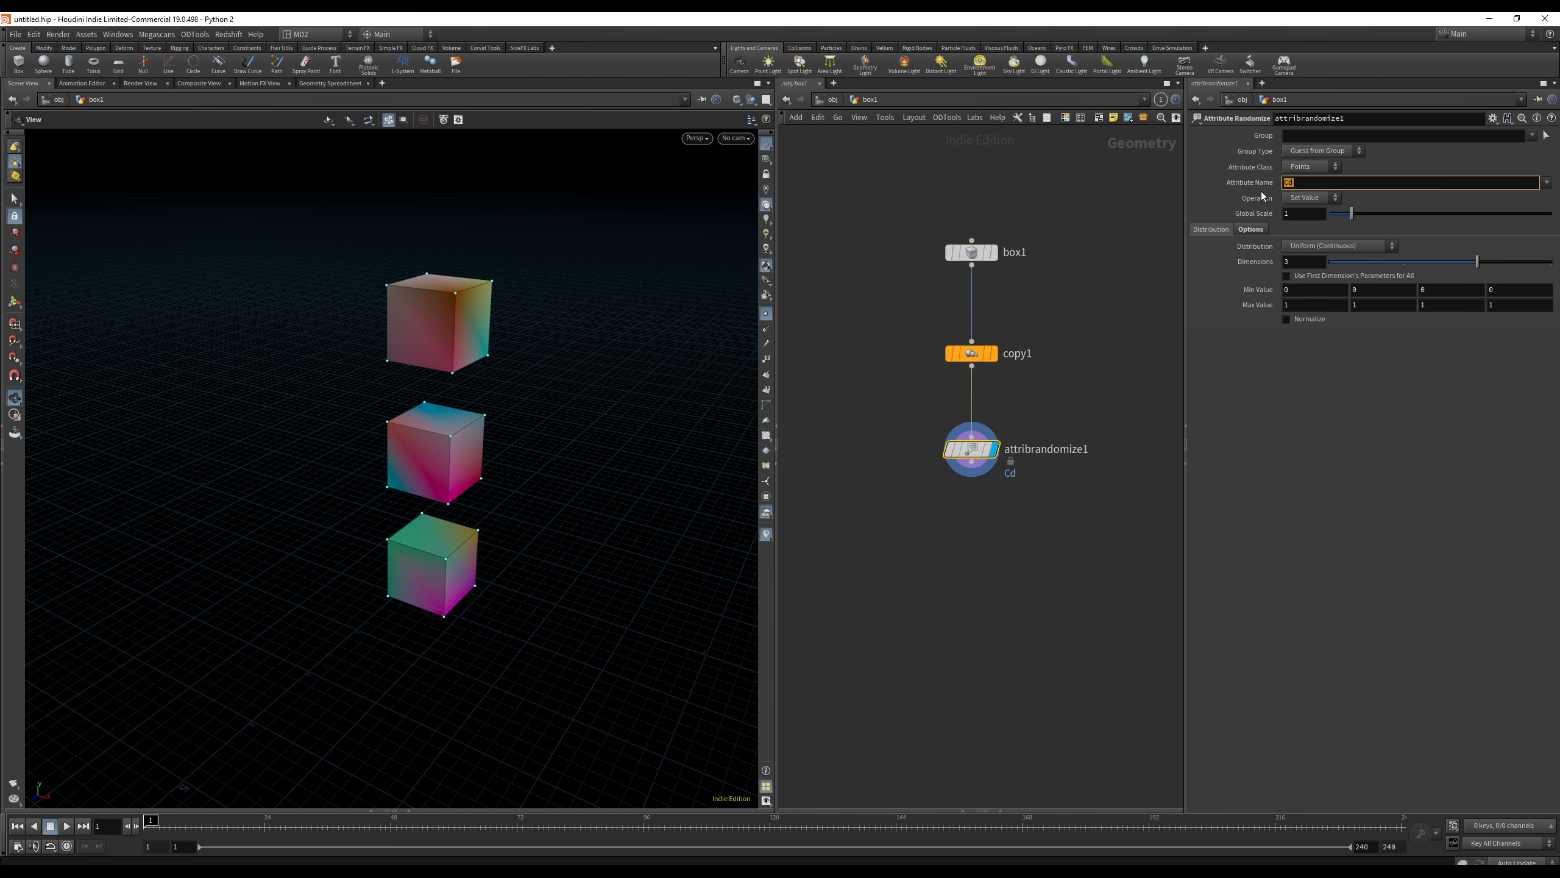
{"action": "key", "text": "Return"}
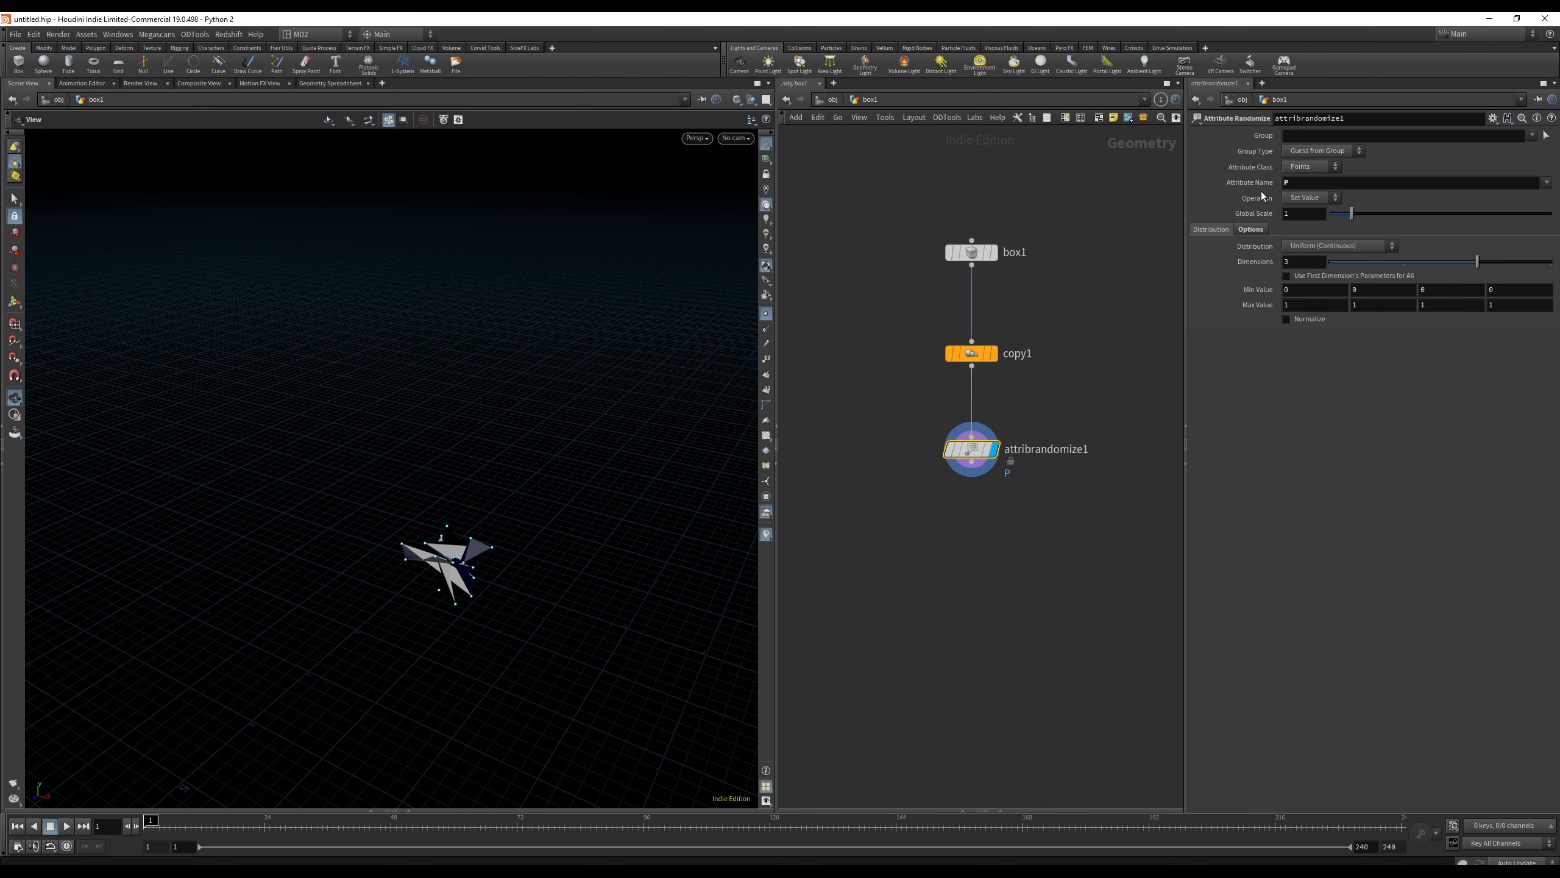
{"action": "left_click_drag", "start_coordinate": [462, 583], "coordinate": [613, 536]}
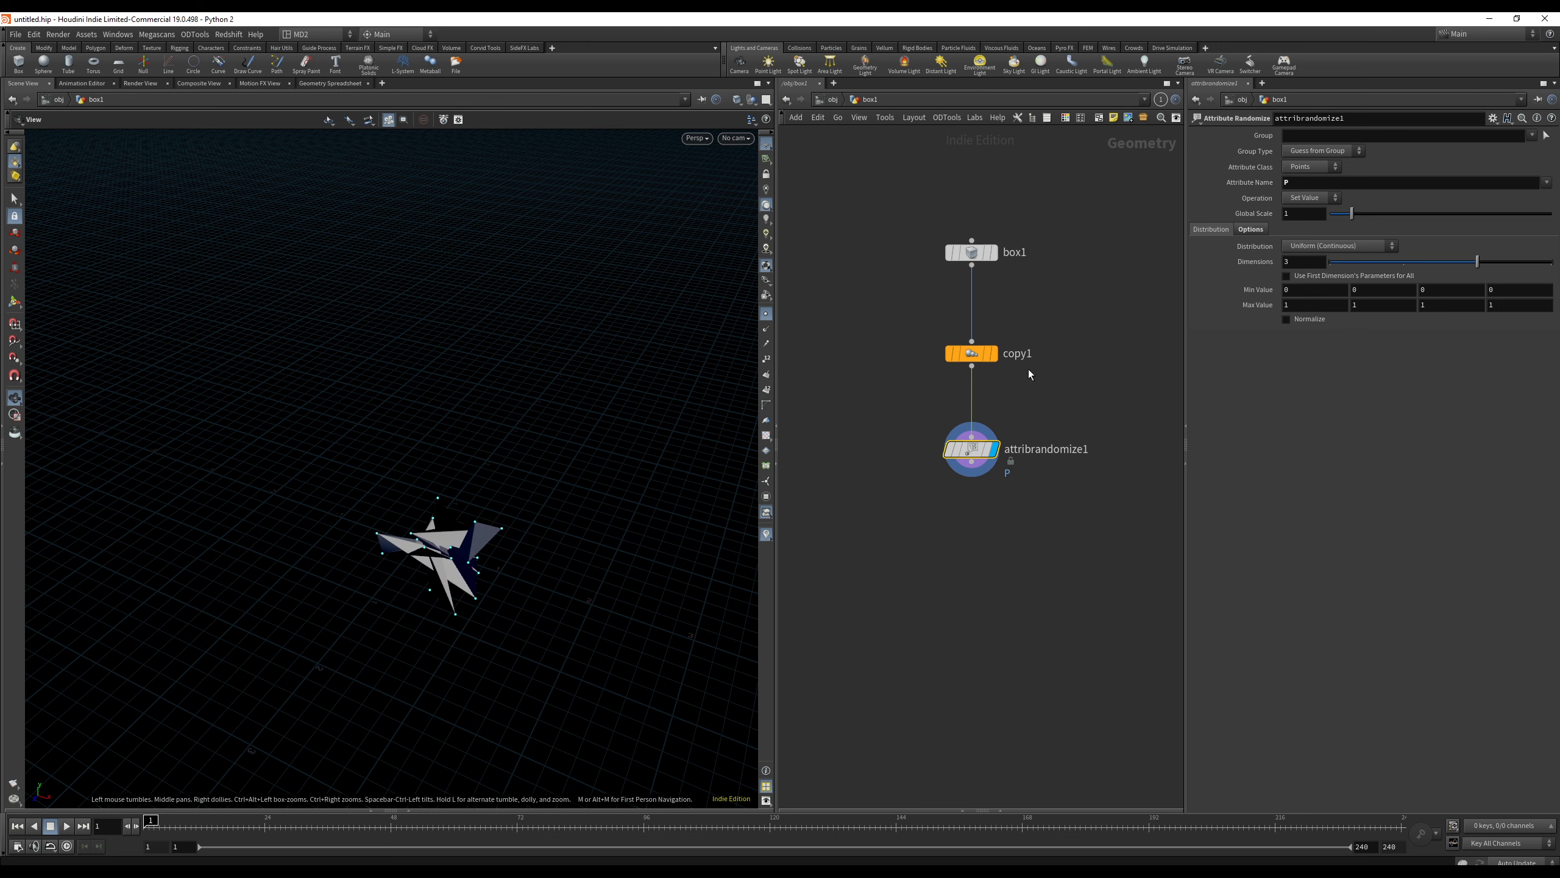
Enable Pack and Instance on the Copy and Transform node.
{"action": "mouse_move", "coordinate": [973, 359]}
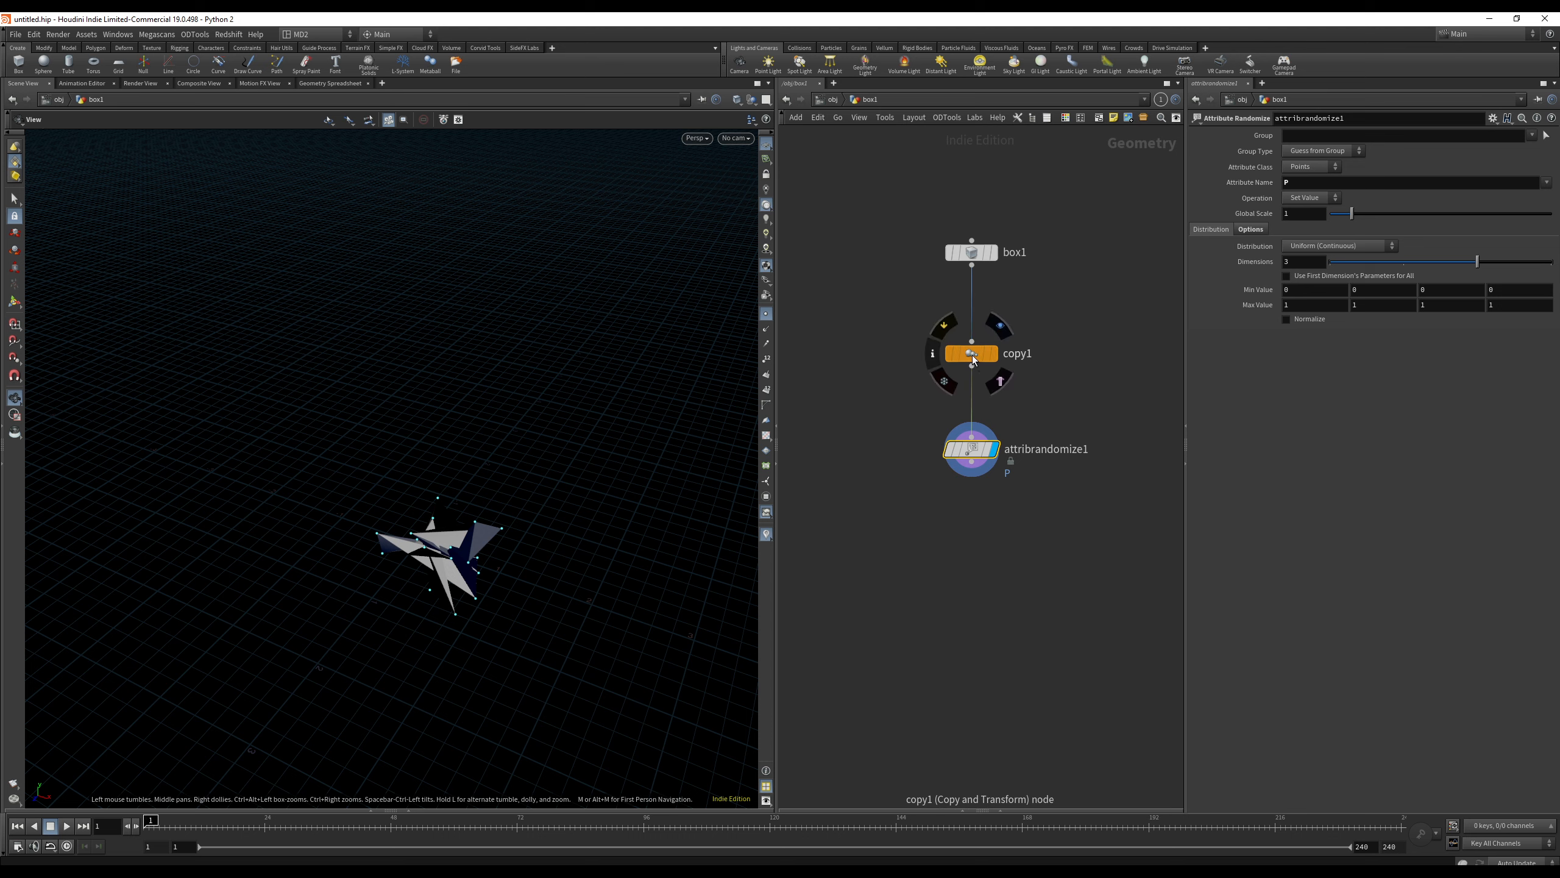
{"action": "left_click", "coordinate": [972, 355]}
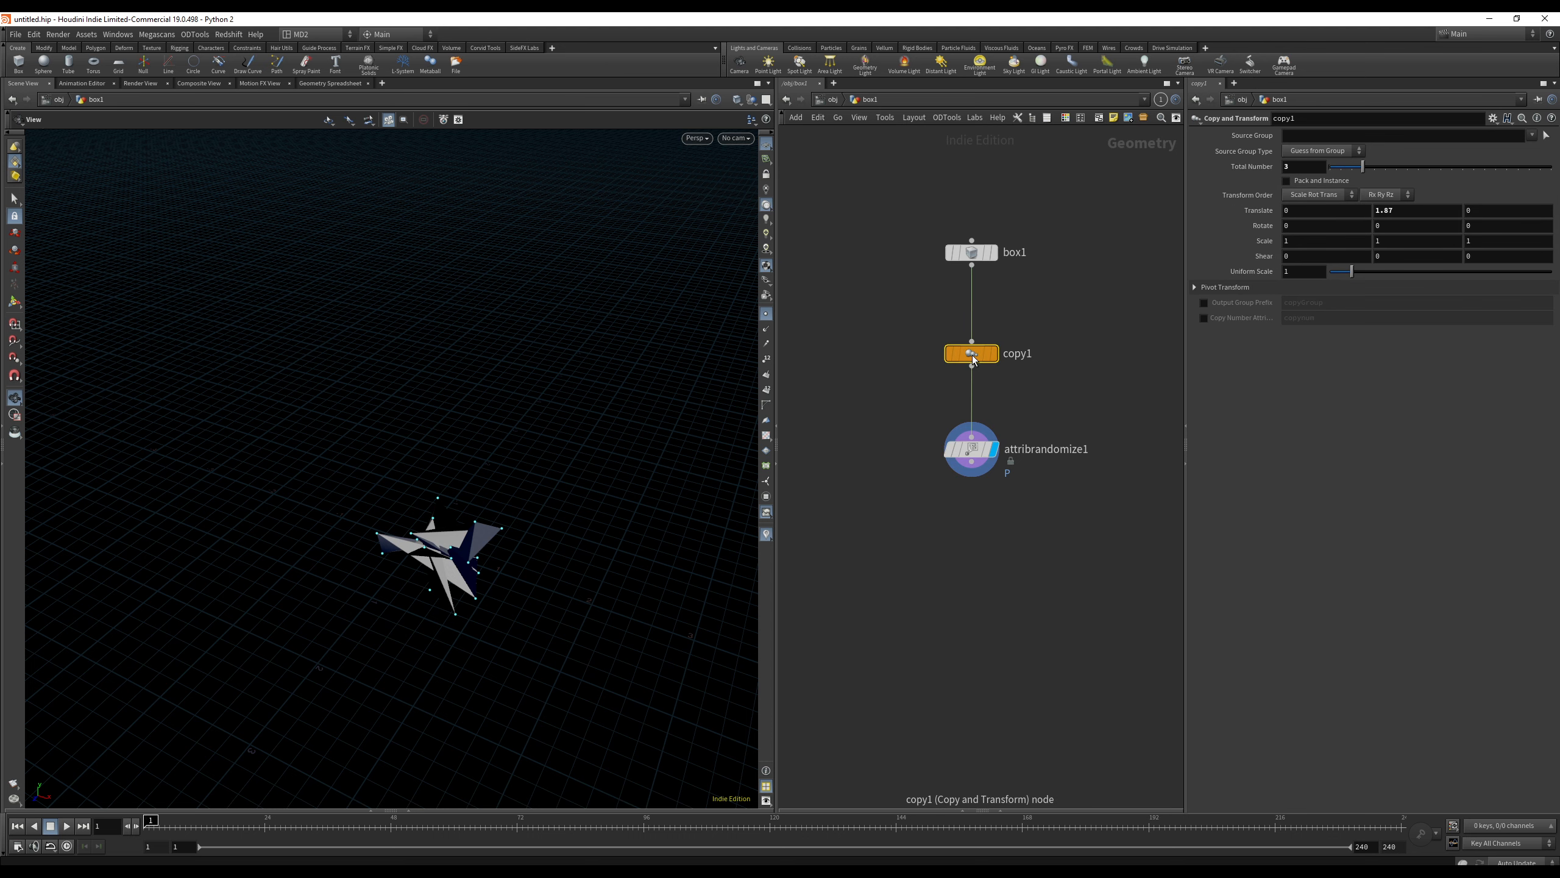
{"action": "left_click", "coordinate": [1302, 180]}
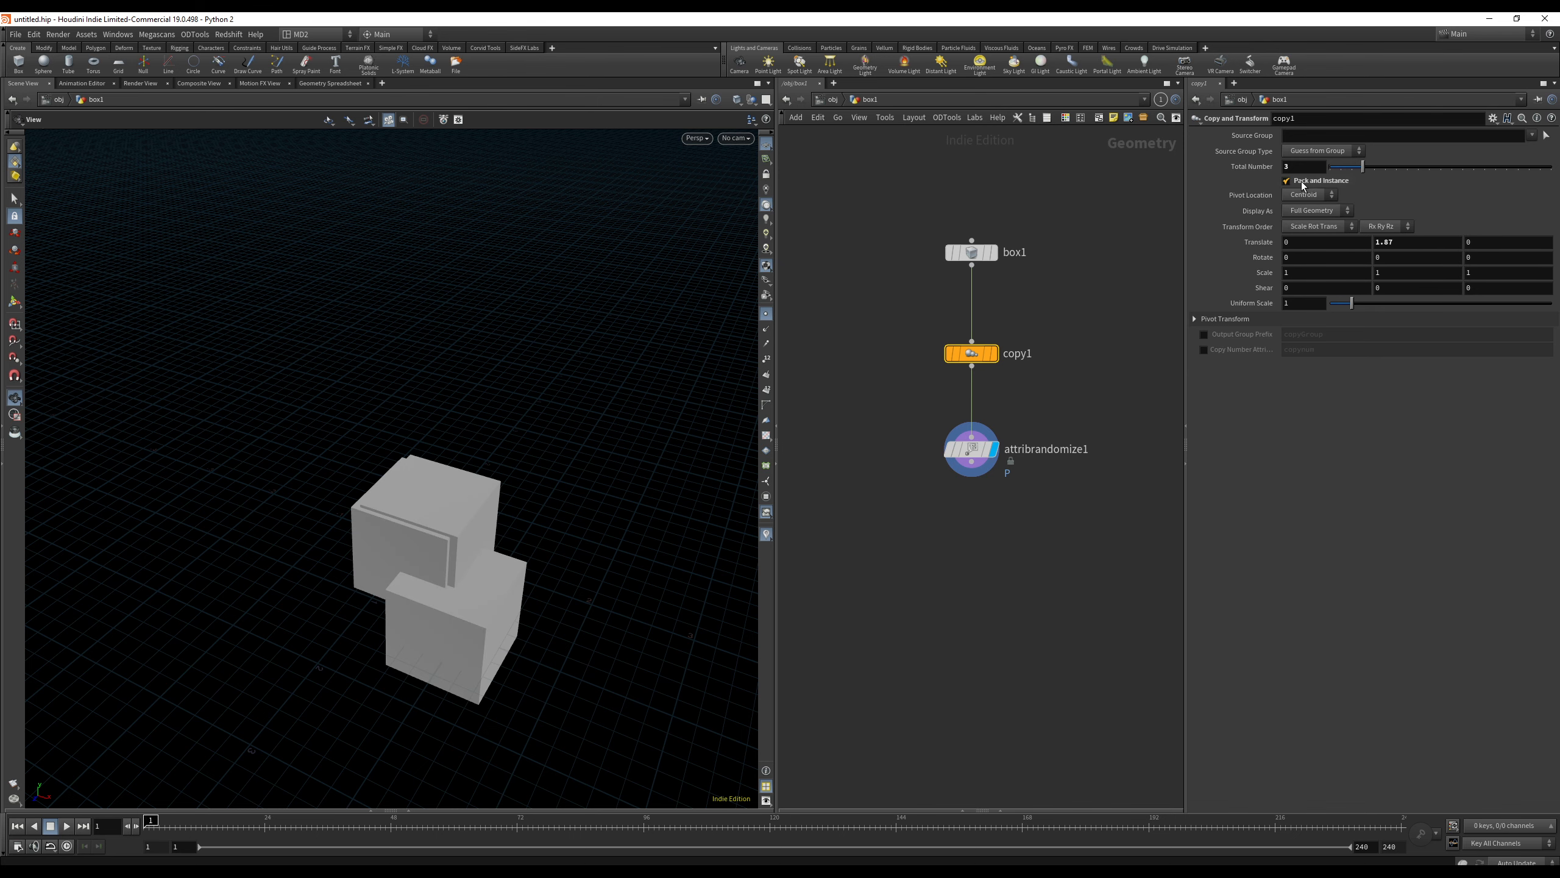
{"action": "left_click_drag", "start_coordinate": [476, 572], "coordinate": [490, 471]}
Select the Attribute Randomize node and review its distribution options, keeping Uniform (Continuous).
{"action": "left_click", "coordinate": [971, 449]}
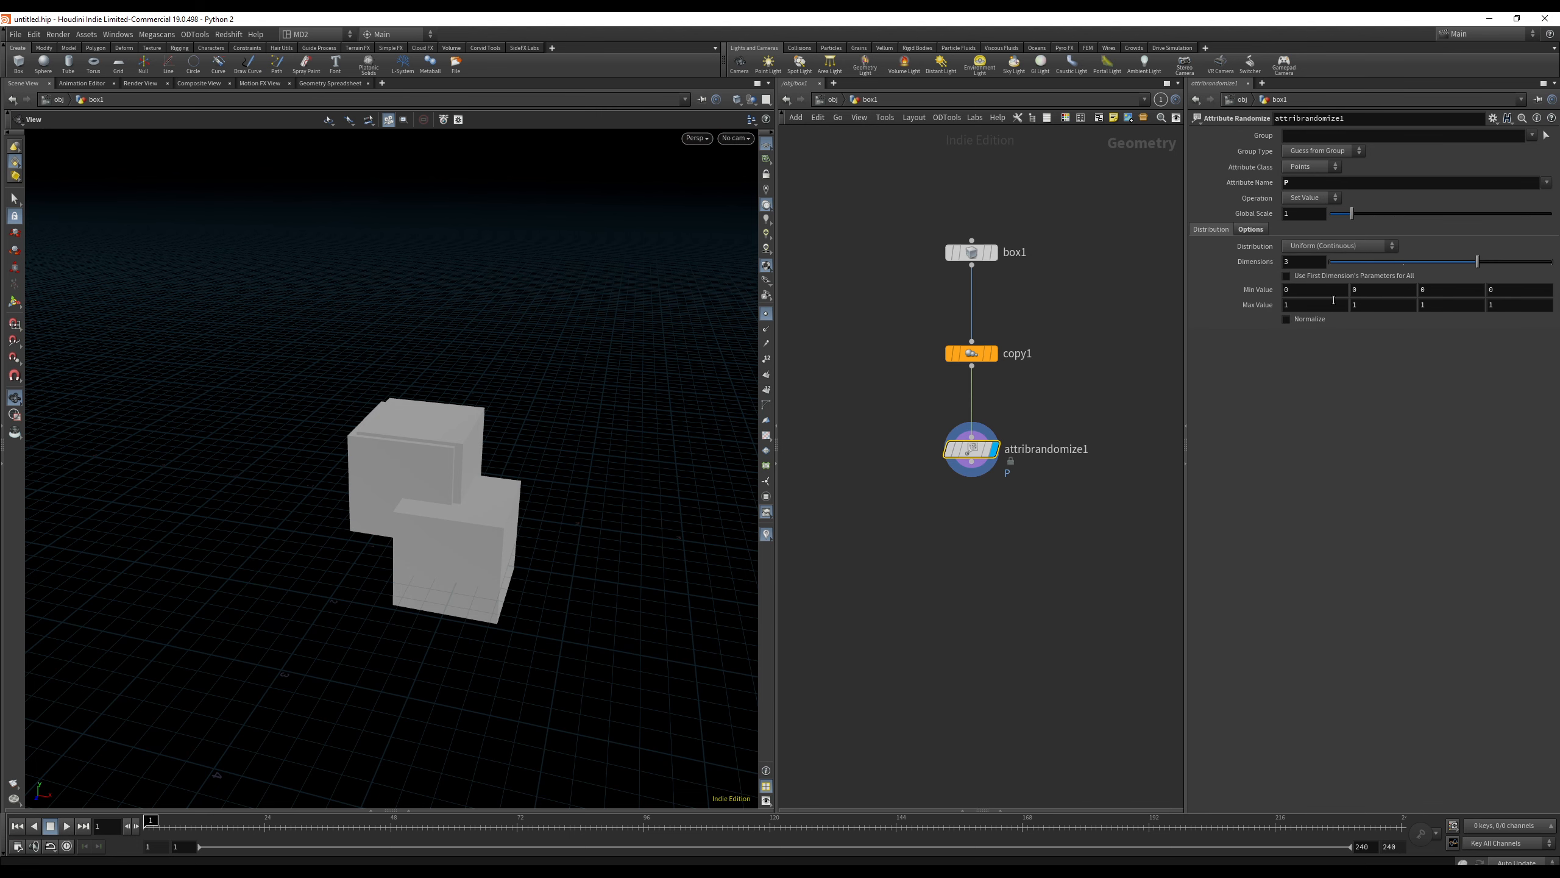
{"action": "left_click_drag", "start_coordinate": [421, 463], "coordinate": [529, 450]}
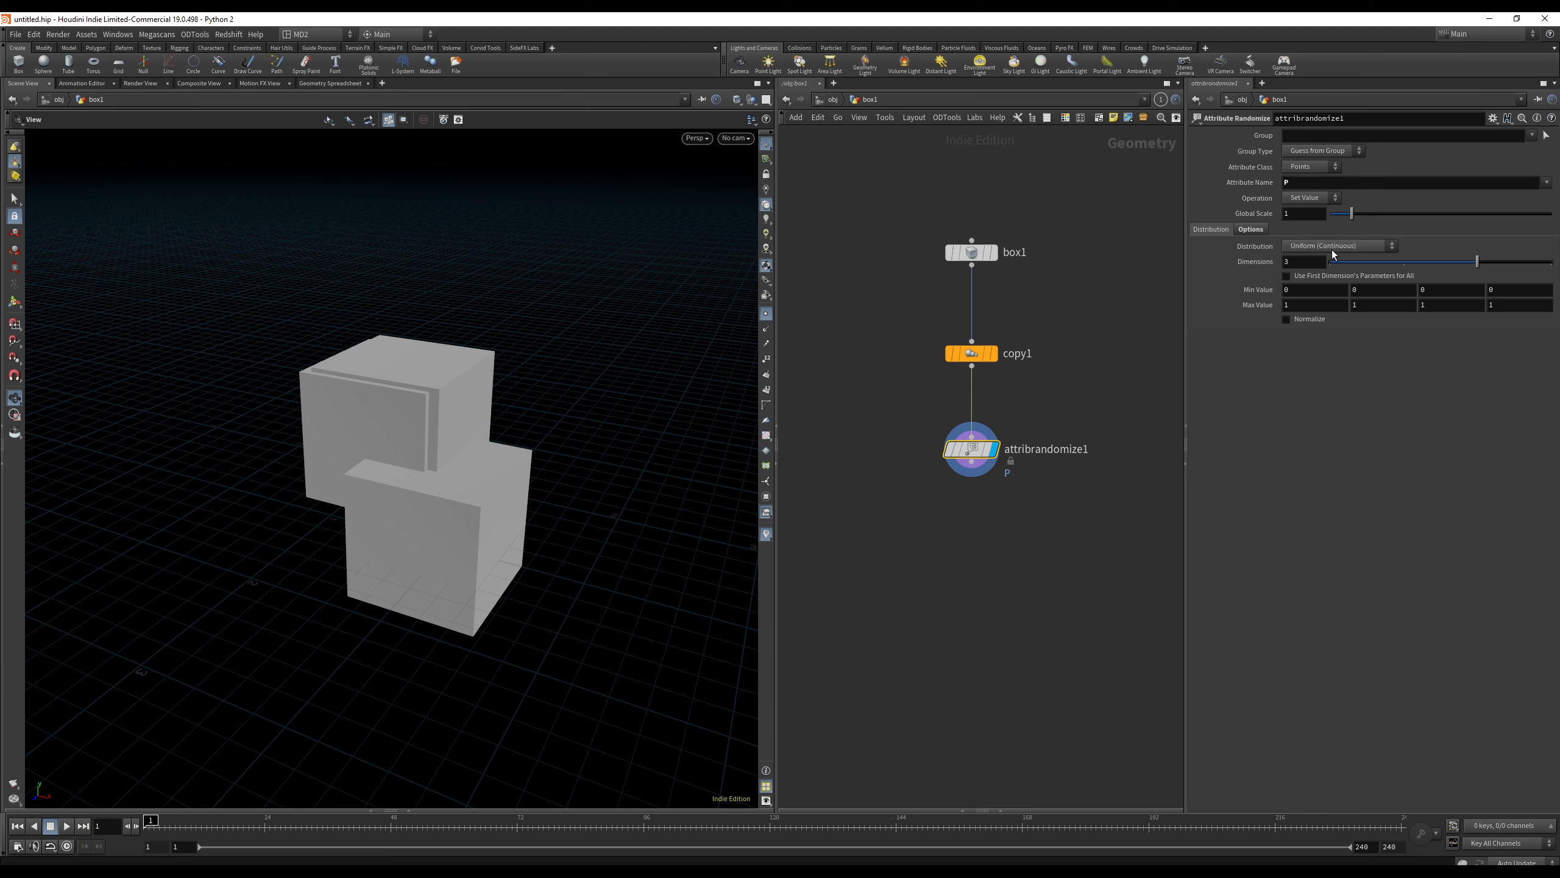
{"action": "left_click", "coordinate": [1319, 246]}
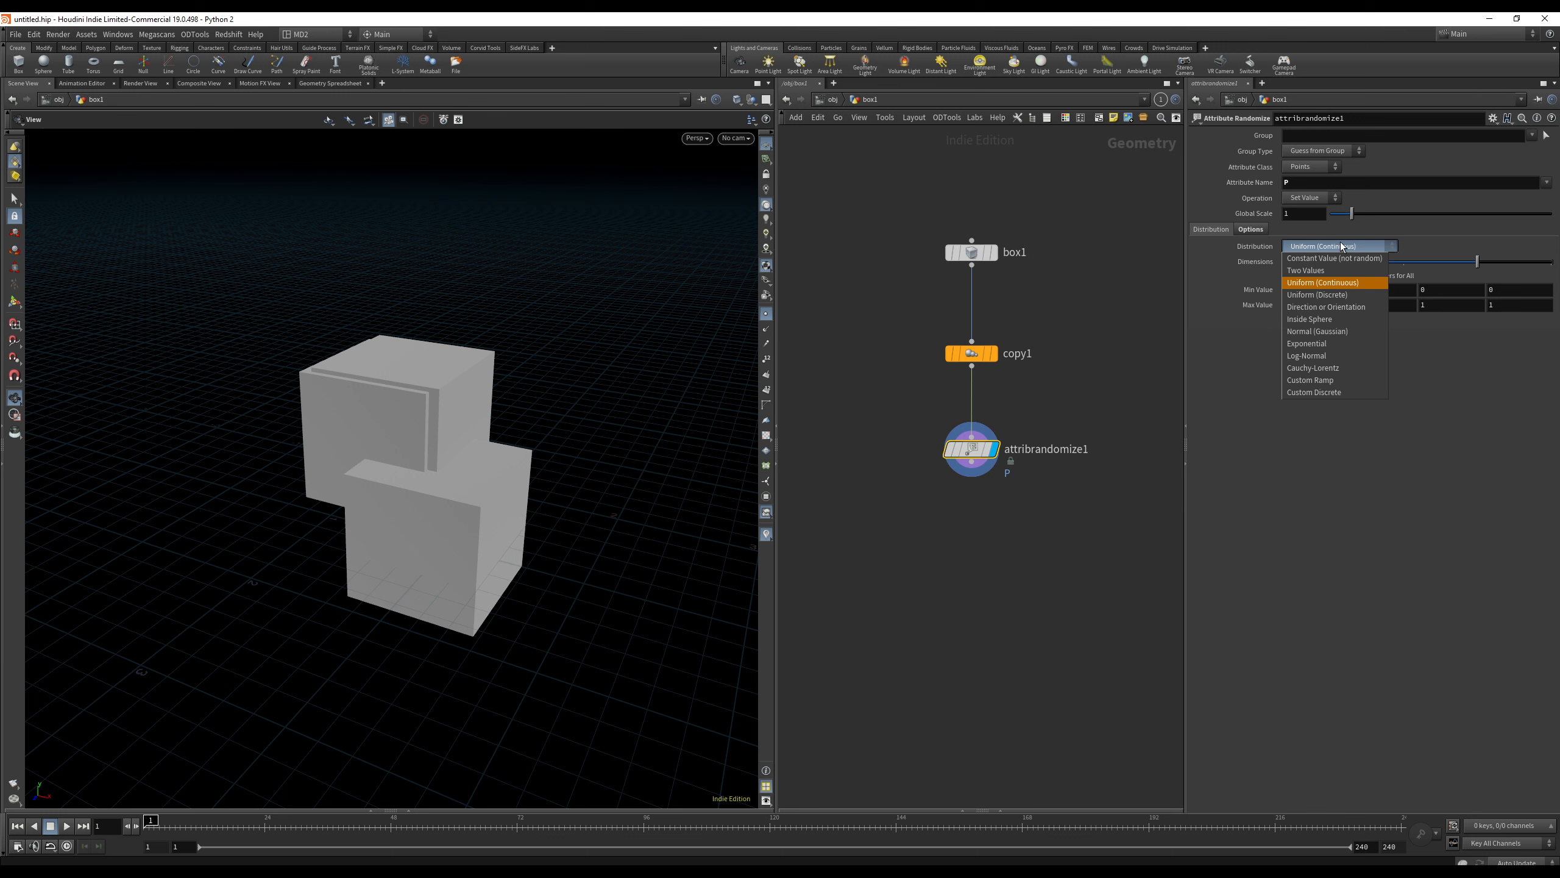
{"action": "left_click", "coordinate": [1312, 288]}
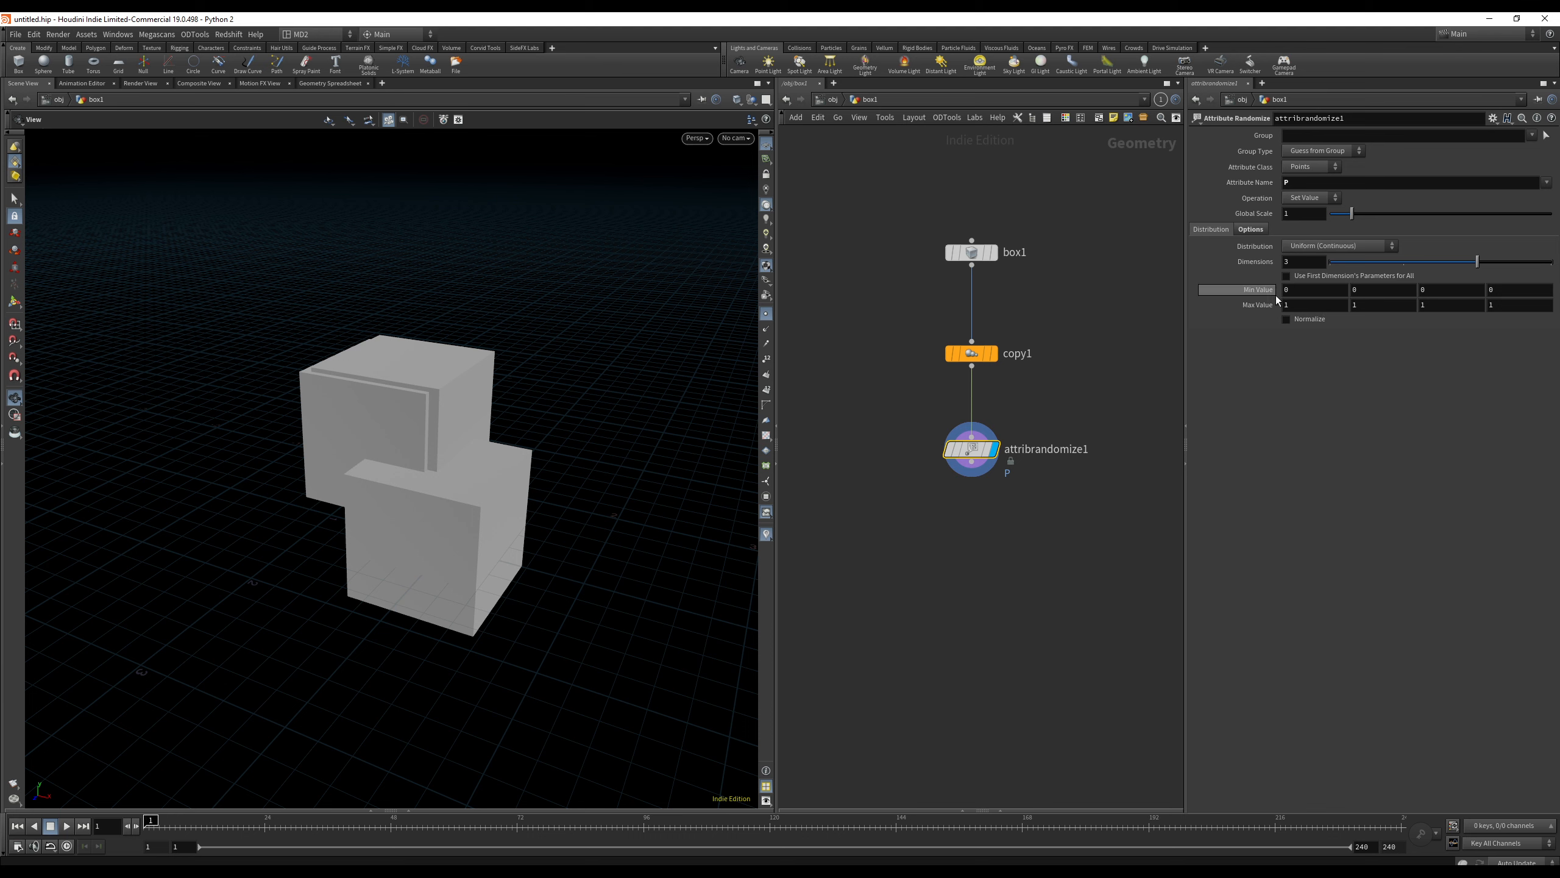
{"action": "left_click", "coordinate": [1302, 183]}
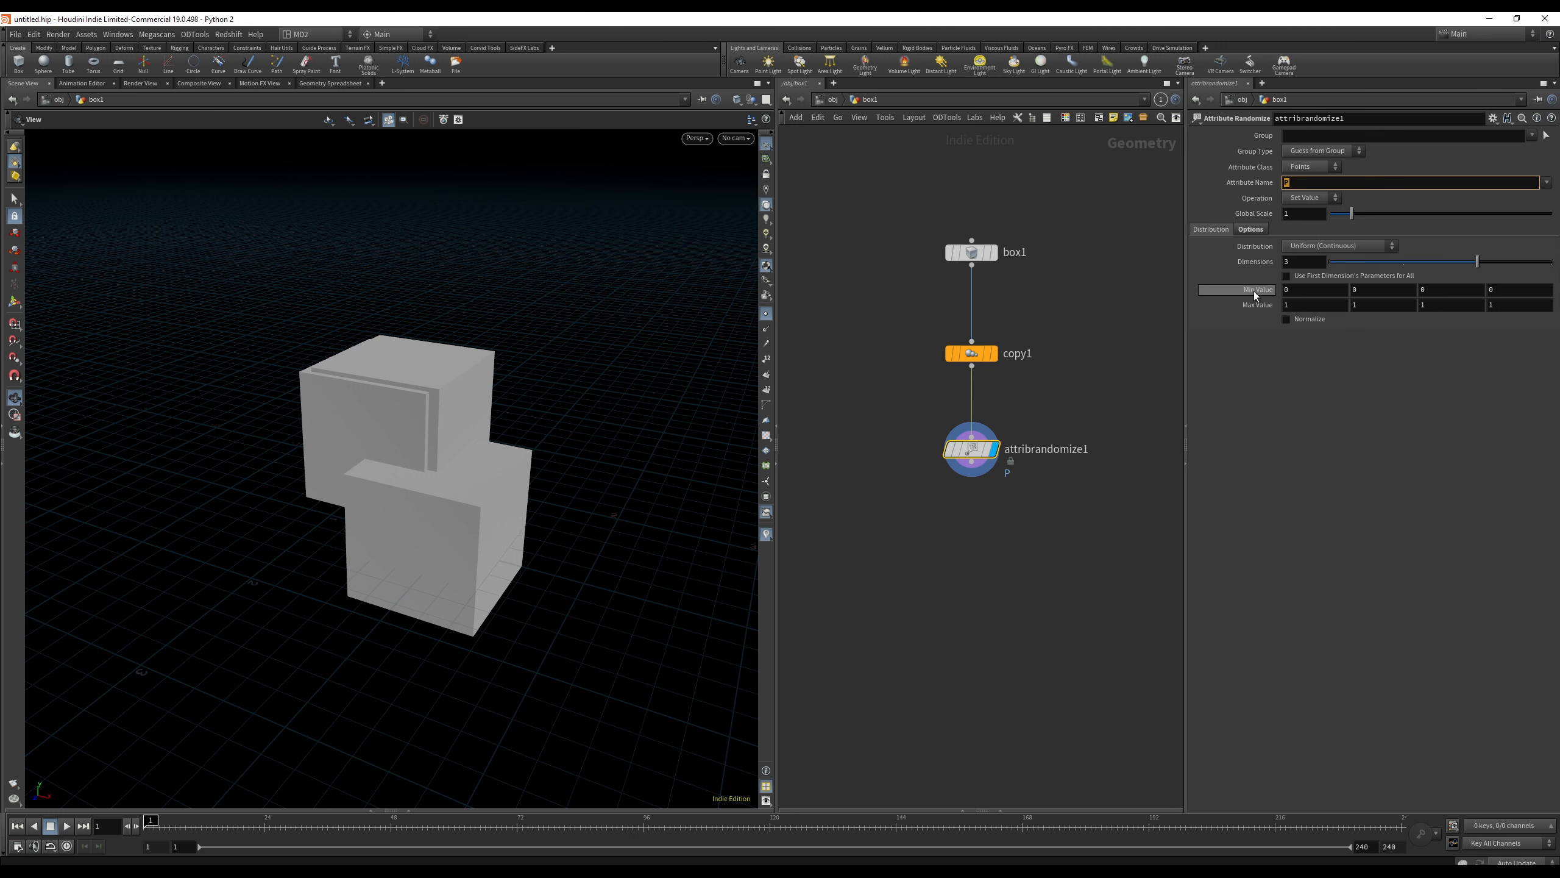
Set the second component of the Attribute Randomize node's Max Value to 2.4.
{"action": "left_click", "coordinate": [1360, 307]}
{"action": "mouse_move", "coordinate": [1366, 304]}
{"action": "middle_mouse_down"}
{"action": "mouse_move", "coordinate": [1519, 296]}
{"action": "mouse_move", "coordinate": [1430, 318]}
{"action": "mouse_move", "coordinate": [1533, 310]}
{"action": "mouse_move", "coordinate": [1413, 326]}
{"action": "mouse_move", "coordinate": [1353, 305]}
{"action": "mouse_move", "coordinate": [1414, 303]}
{"action": "mouse_move", "coordinate": [1361, 328]}
{"action": "mouse_move", "coordinate": [1411, 291]}
{"action": "mouse_move", "coordinate": [1364, 301]}
{"action": "middle_mouse_up"}
{"action": "key", "text": "ctrl+z"}
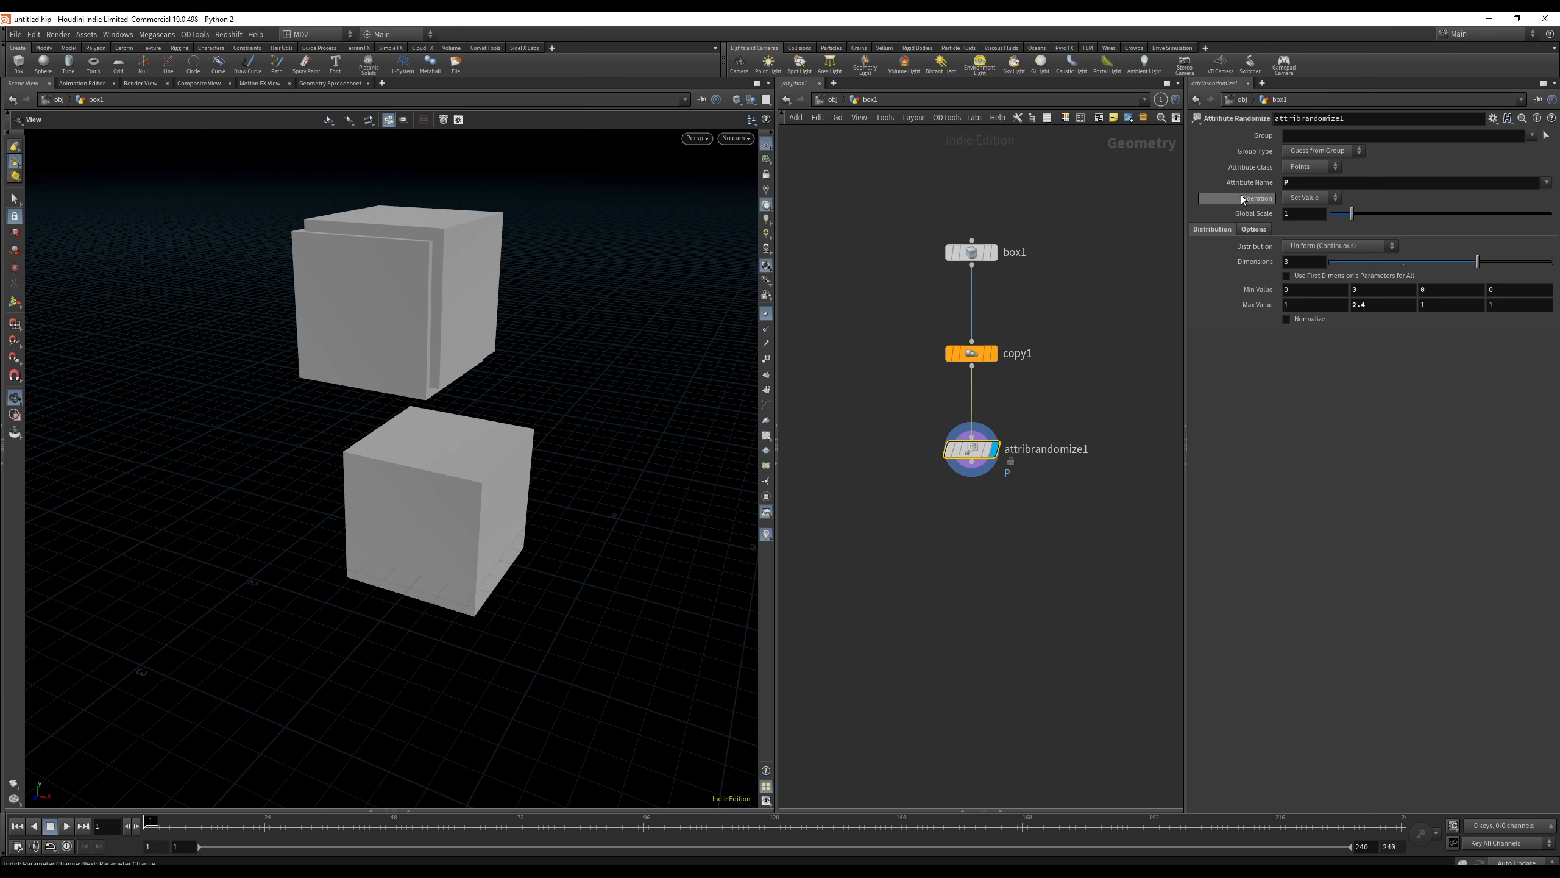
Display the Copy and Transform node's output to examine the original cube stack without randomization.
{"action": "left_click", "coordinate": [1306, 198]}
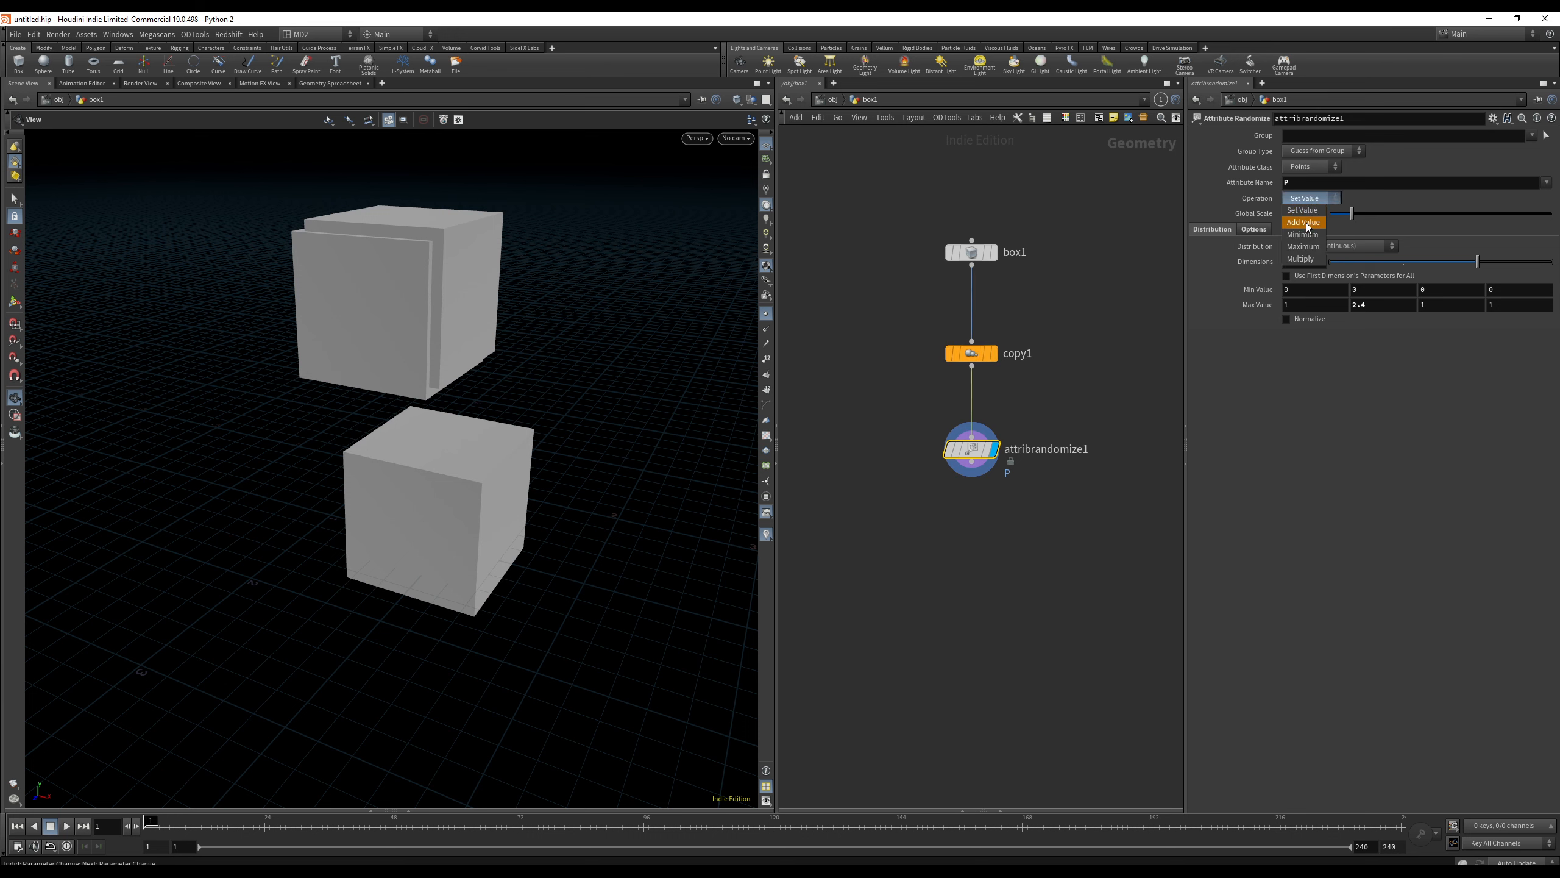
{"action": "left_click", "coordinate": [1114, 346]}
{"action": "right_click_drag", "start_coordinate": [563, 306], "coordinate": [397, 325]}
{"action": "middle_click_drag", "start_coordinate": [397, 325], "coordinate": [345, 406]}
{"action": "mouse_move", "coordinate": [989, 356]}
{"action": "left_click", "coordinate": [1000, 330]}
{"action": "left_click_drag", "start_coordinate": [624, 345], "coordinate": [418, 394]}
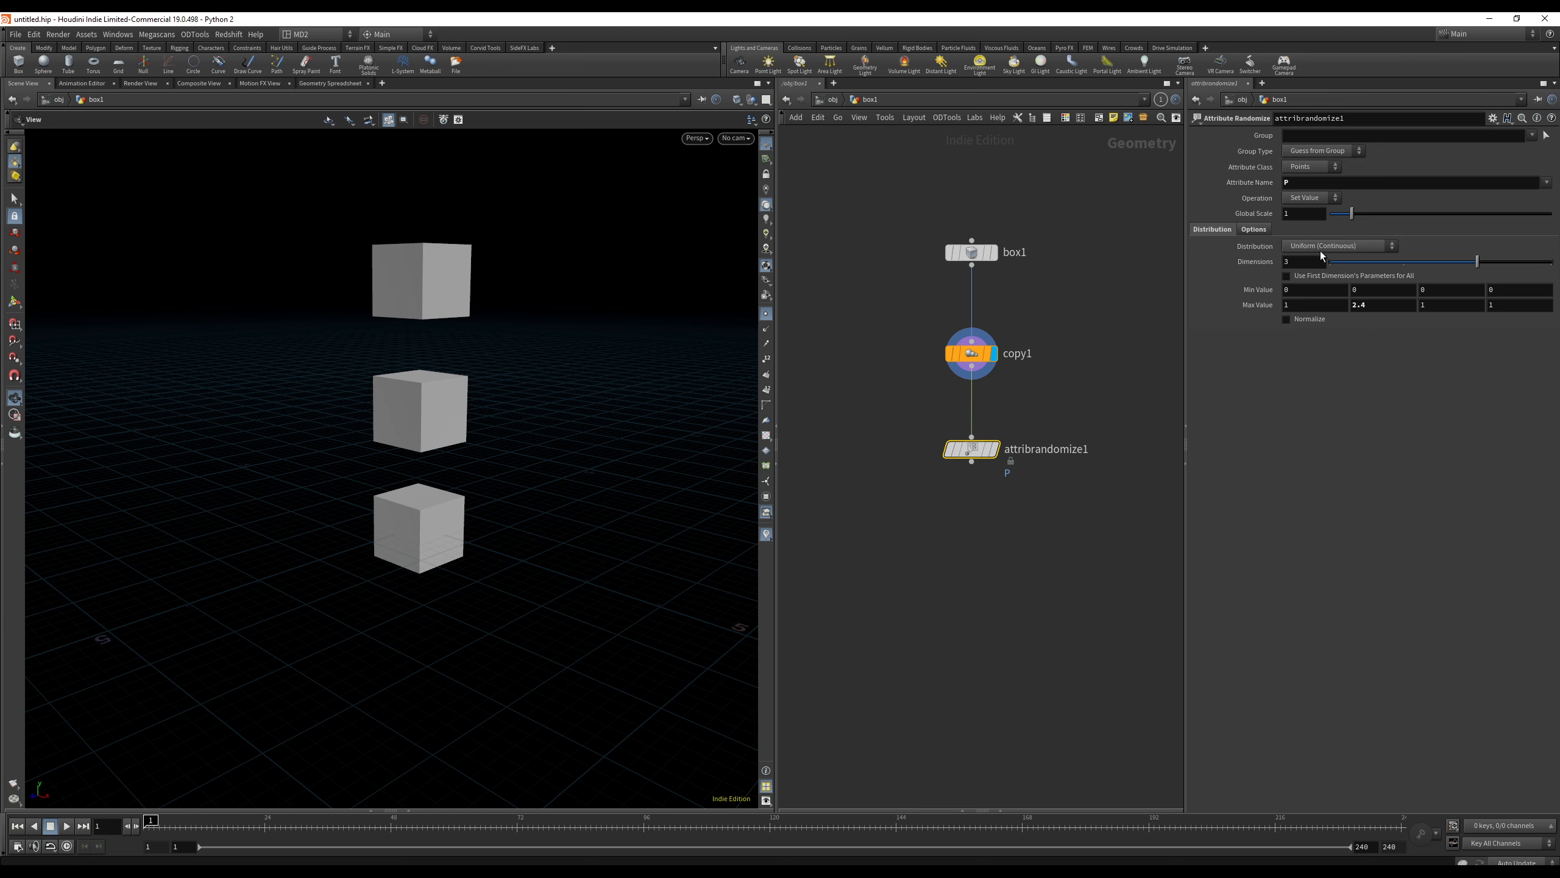
Set the Attribute Randomize operation to Add Value and display that node's output.
{"action": "left_click", "coordinate": [1309, 197]}
{"action": "left_click", "coordinate": [1309, 213]}
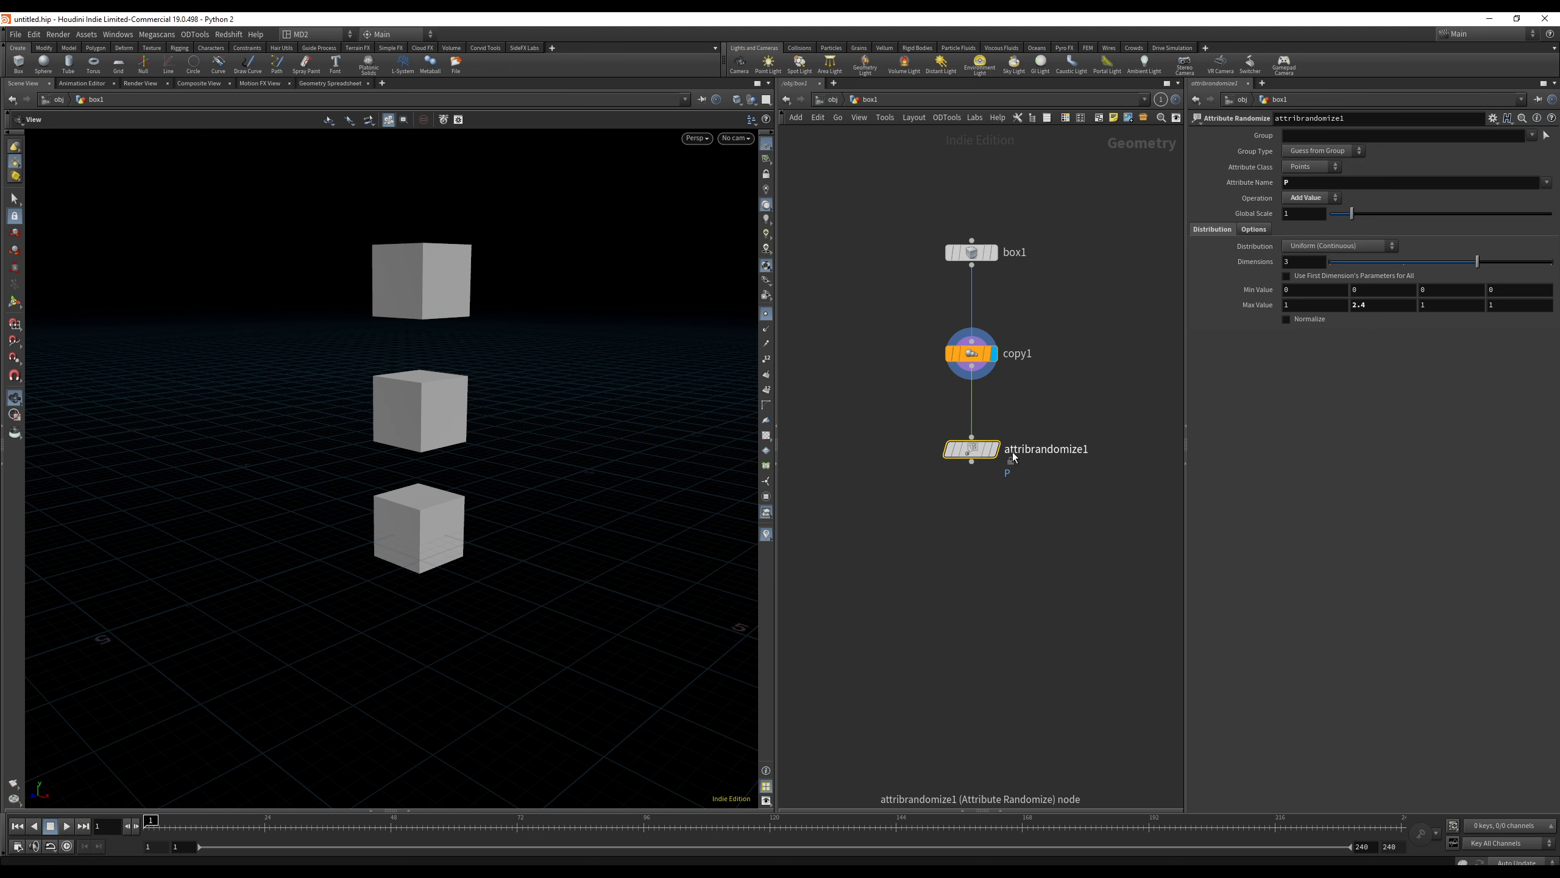
{"action": "left_click", "coordinate": [1000, 427]}
{"action": "middle_click_drag", "start_coordinate": [526, 322], "coordinate": [556, 379]}
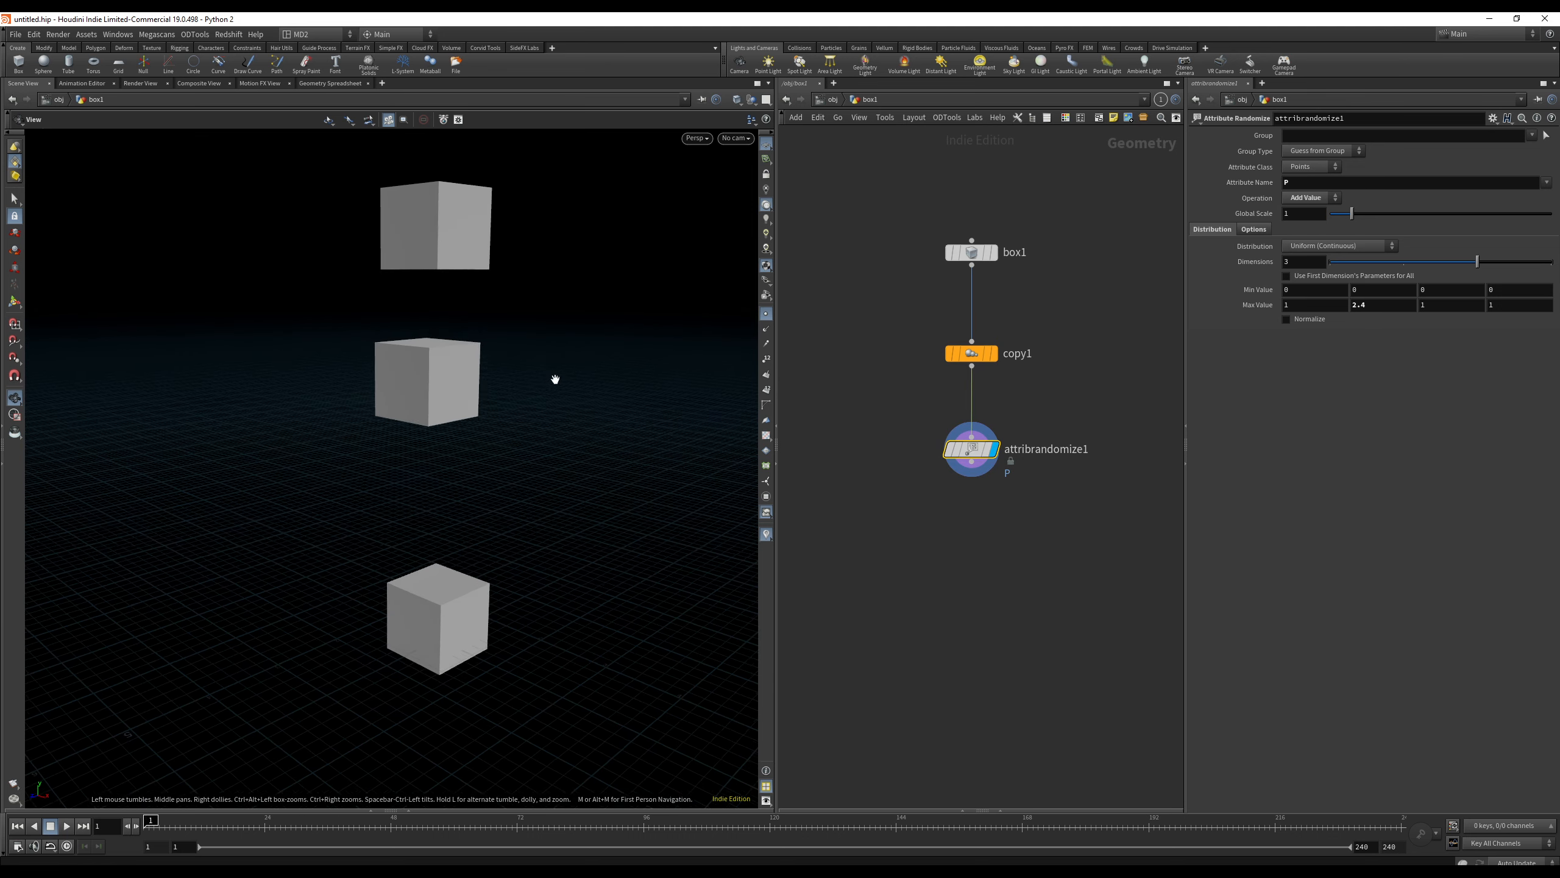
{"action": "scroll", "coordinate": [555, 380], "scroll_direction": "down", "scroll_amount": 5}
{"action": "left_click_drag", "start_coordinate": [555, 379], "coordinate": [421, 396]}
{"action": "left_click_drag", "start_coordinate": [561, 411], "coordinate": [512, 390]}
Switch to Cinema 4D to compare its randomized clones, and return to the randomized cubes in Houdini.
{"action": "key", "text": "alt+Tab"}
{"action": "key", "text": "alt+Tab"}
{"action": "middle_click_drag", "start_coordinate": [446, 406], "coordinate": [442, 428]}
{"action": "scroll", "coordinate": [443, 428], "scroll_direction": "up", "scroll_amount": 3}
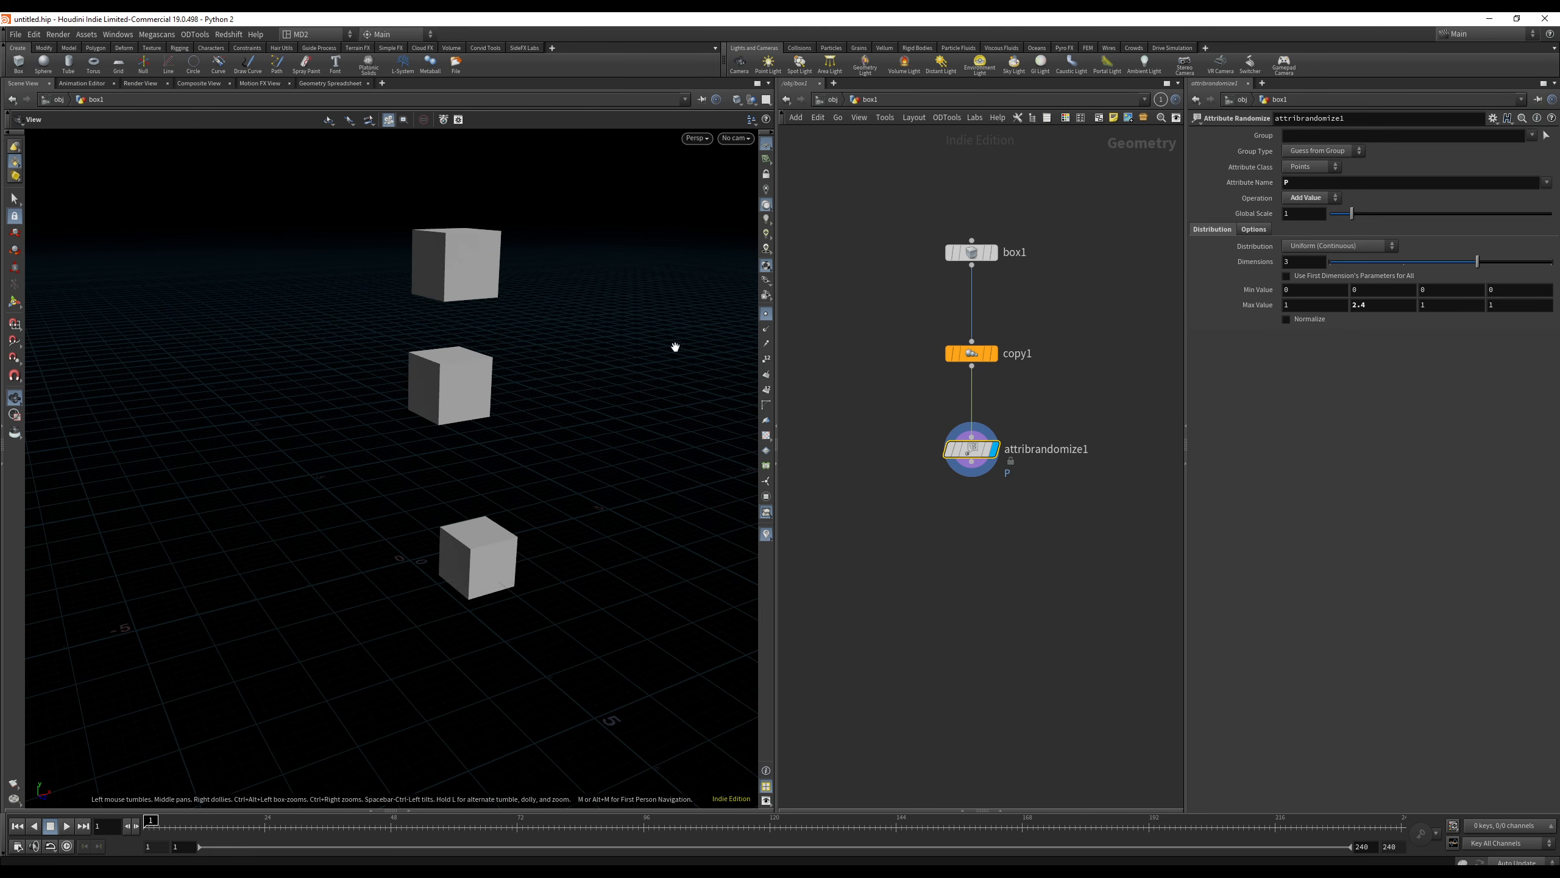
Show the cubes as wireframes to reveal their packed points, and move the Attribute Randomize node slightly closer to copy1.
{"action": "key", "text": "w"}
{"action": "mouse_move", "coordinate": [376, 352]}
{"action": "left_mouse_down"}
{"action": "mouse_move", "coordinate": [531, 341]}
{"action": "mouse_move", "coordinate": [366, 341]}
{"action": "mouse_move", "coordinate": [481, 387]}
{"action": "left_mouse_up"}
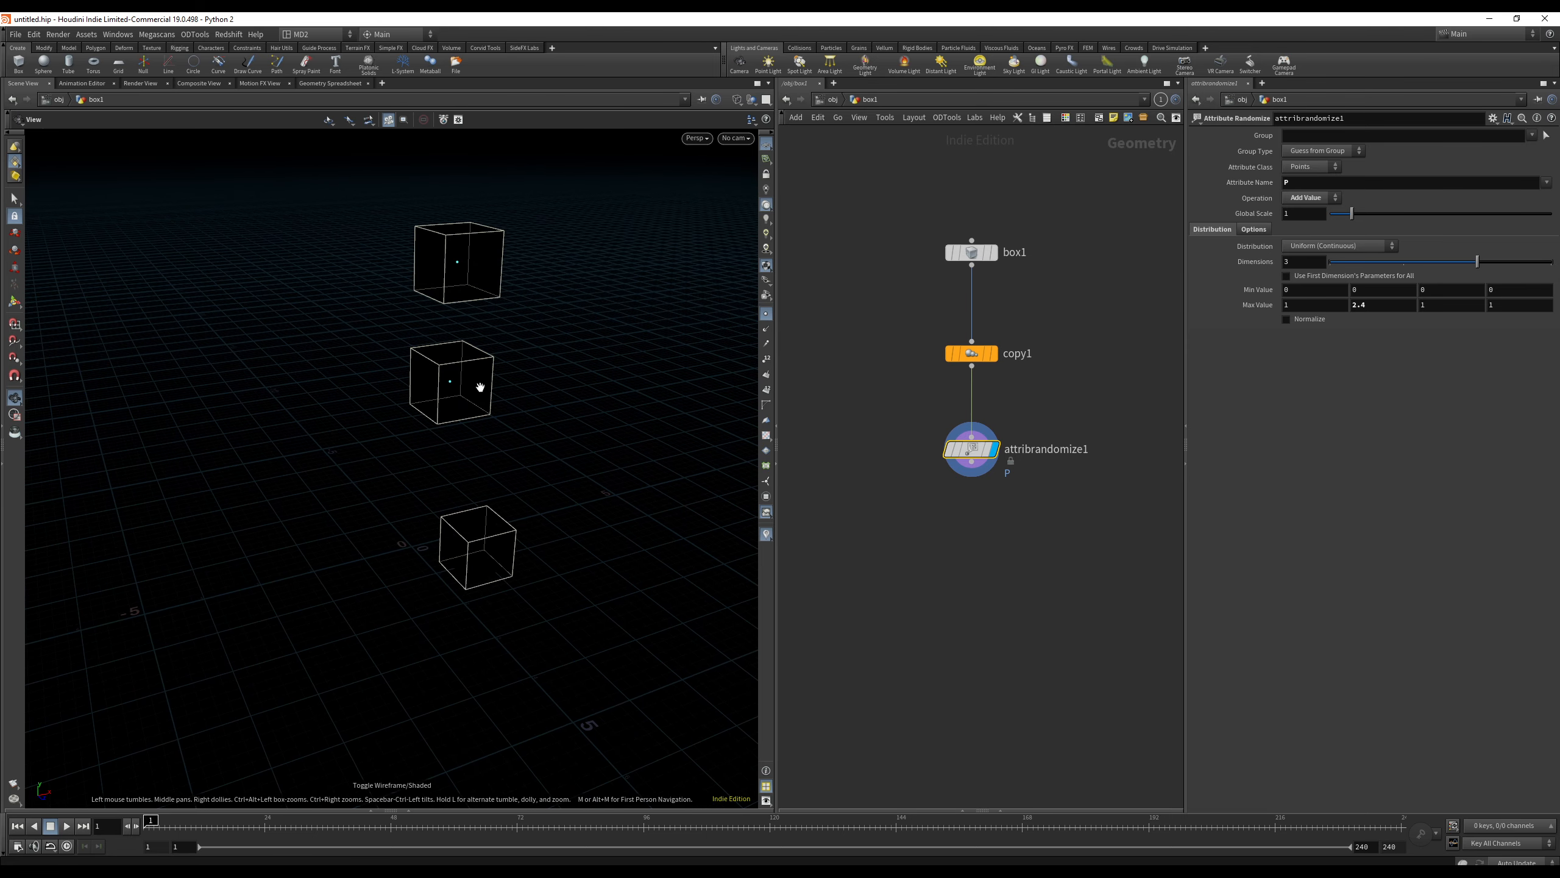
{"action": "mouse_move", "coordinate": [968, 361]}
{"action": "mouse_move", "coordinate": [968, 358]}
{"action": "left_mouse_down"}
{"action": "mouse_move", "coordinate": [970, 346]}
{"action": "mouse_move", "coordinate": [979, 361]}
{"action": "left_mouse_up"}
{"action": "left_click_drag", "start_coordinate": [972, 450], "coordinate": [973, 441]}
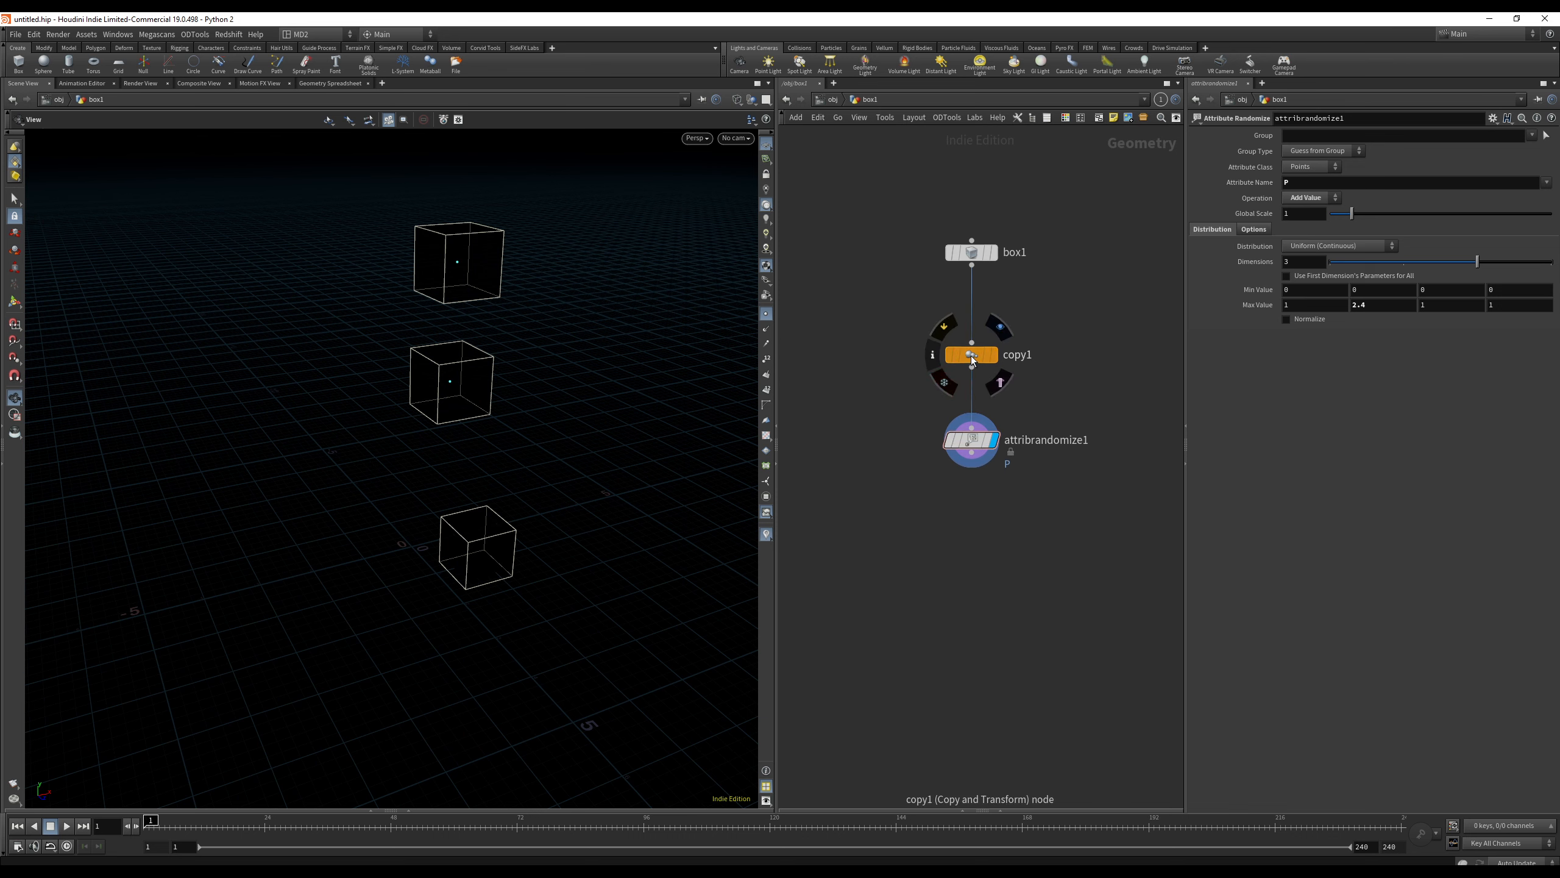
Turn off Pack and Instance on the copy1 node and view the randomized unpacked cubes from another angle.
{"action": "left_click", "coordinate": [973, 361]}
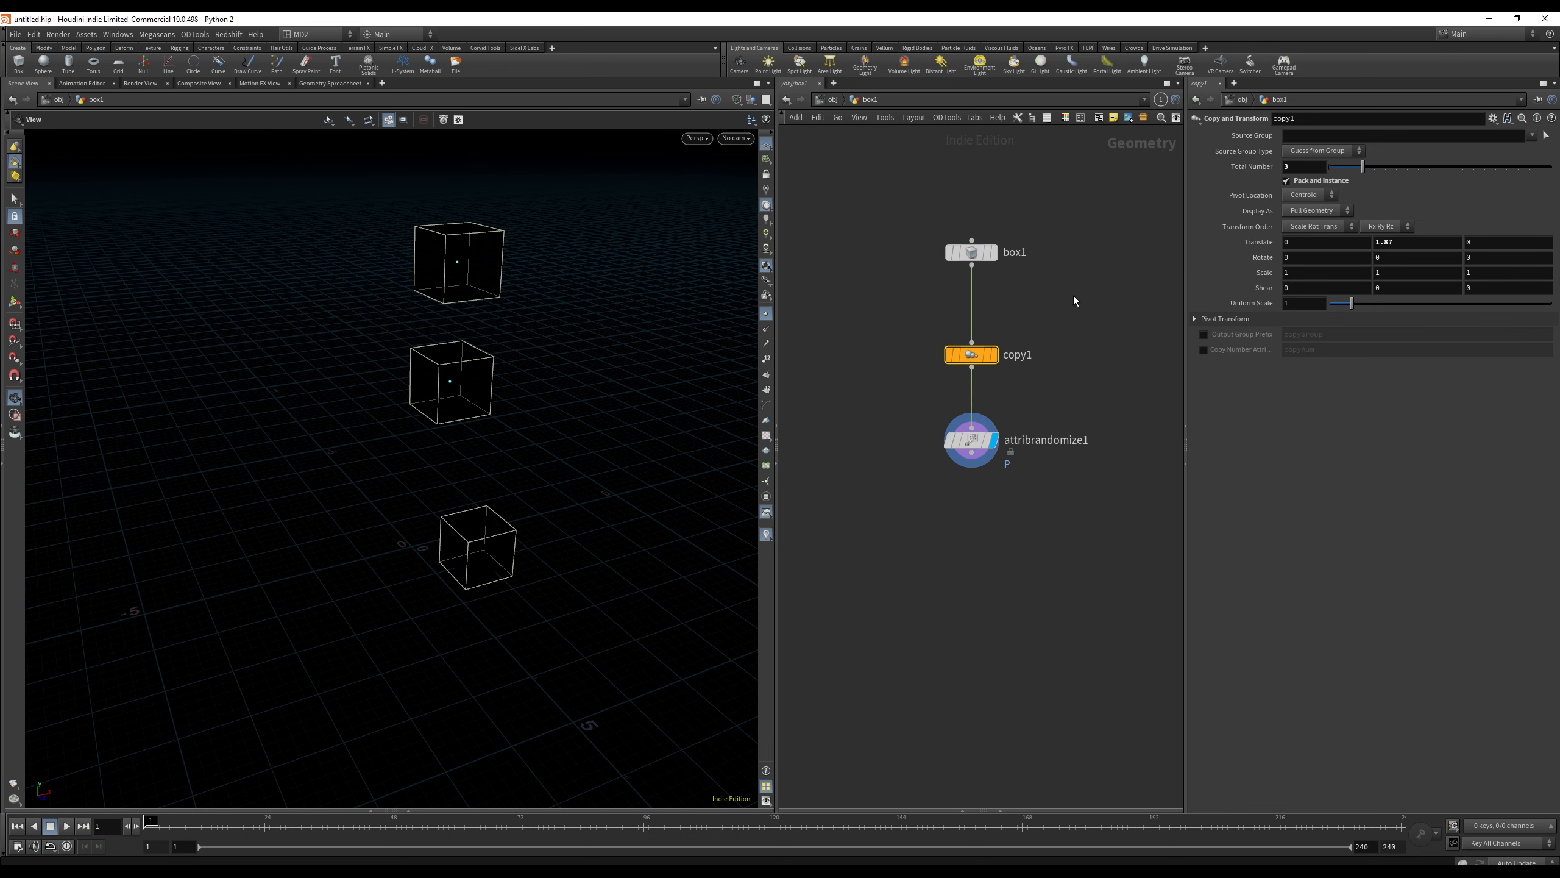
{"action": "left_click", "coordinate": [1301, 185]}
{"action": "left_click_drag", "start_coordinate": [406, 364], "coordinate": [551, 362]}
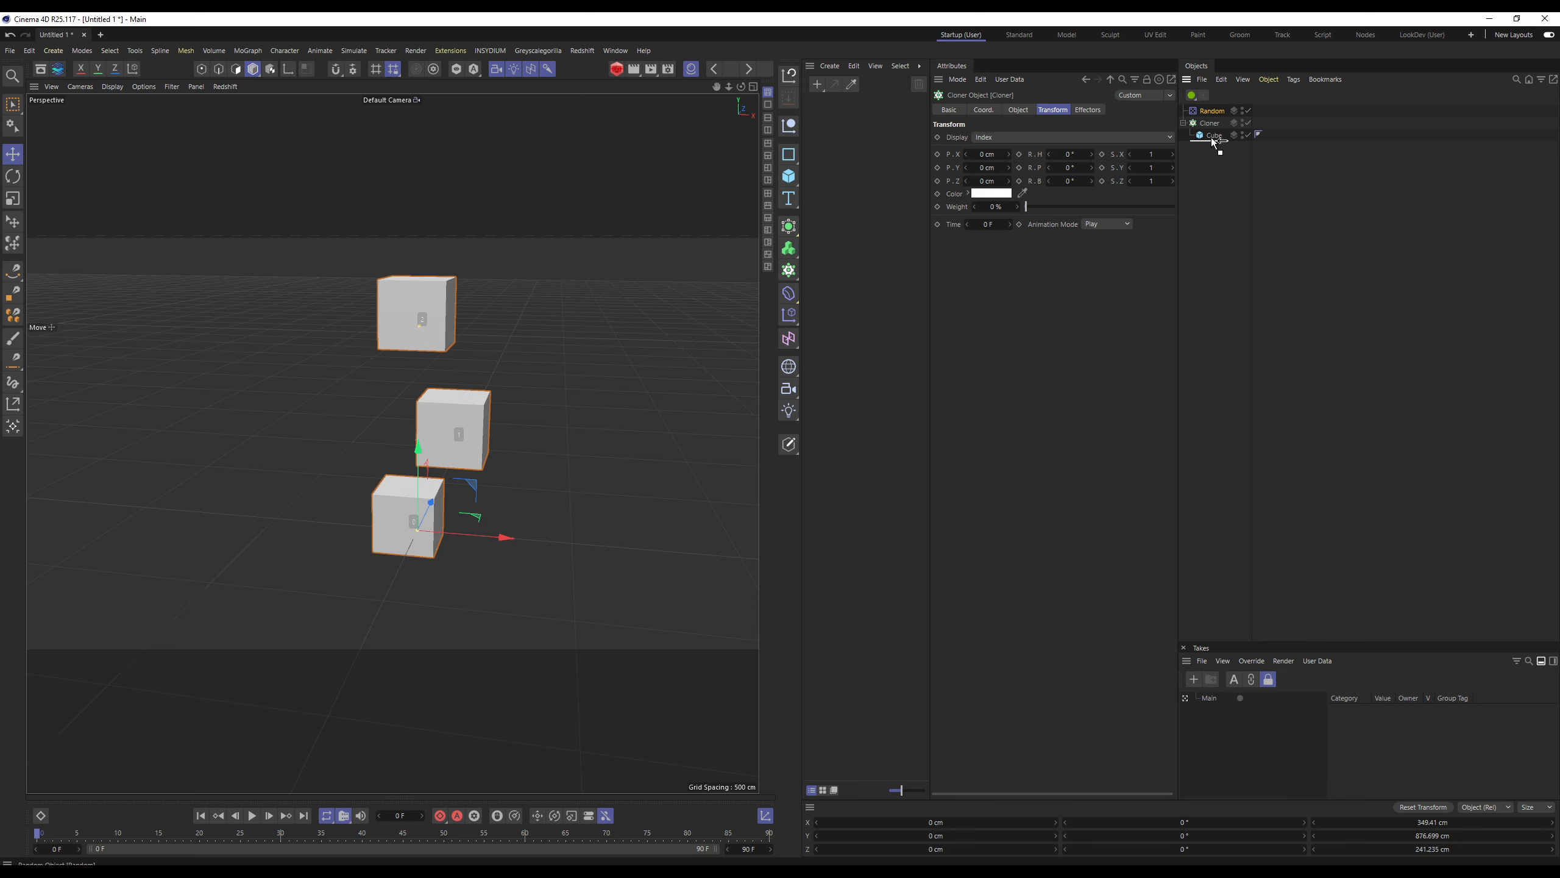
Switch to Cinema 4D, nest the Random effector under the Cube, and set its deformation to Point after trying Polygon.
{"action": "left_click_drag", "start_coordinate": [1213, 138], "coordinate": [1212, 136]}
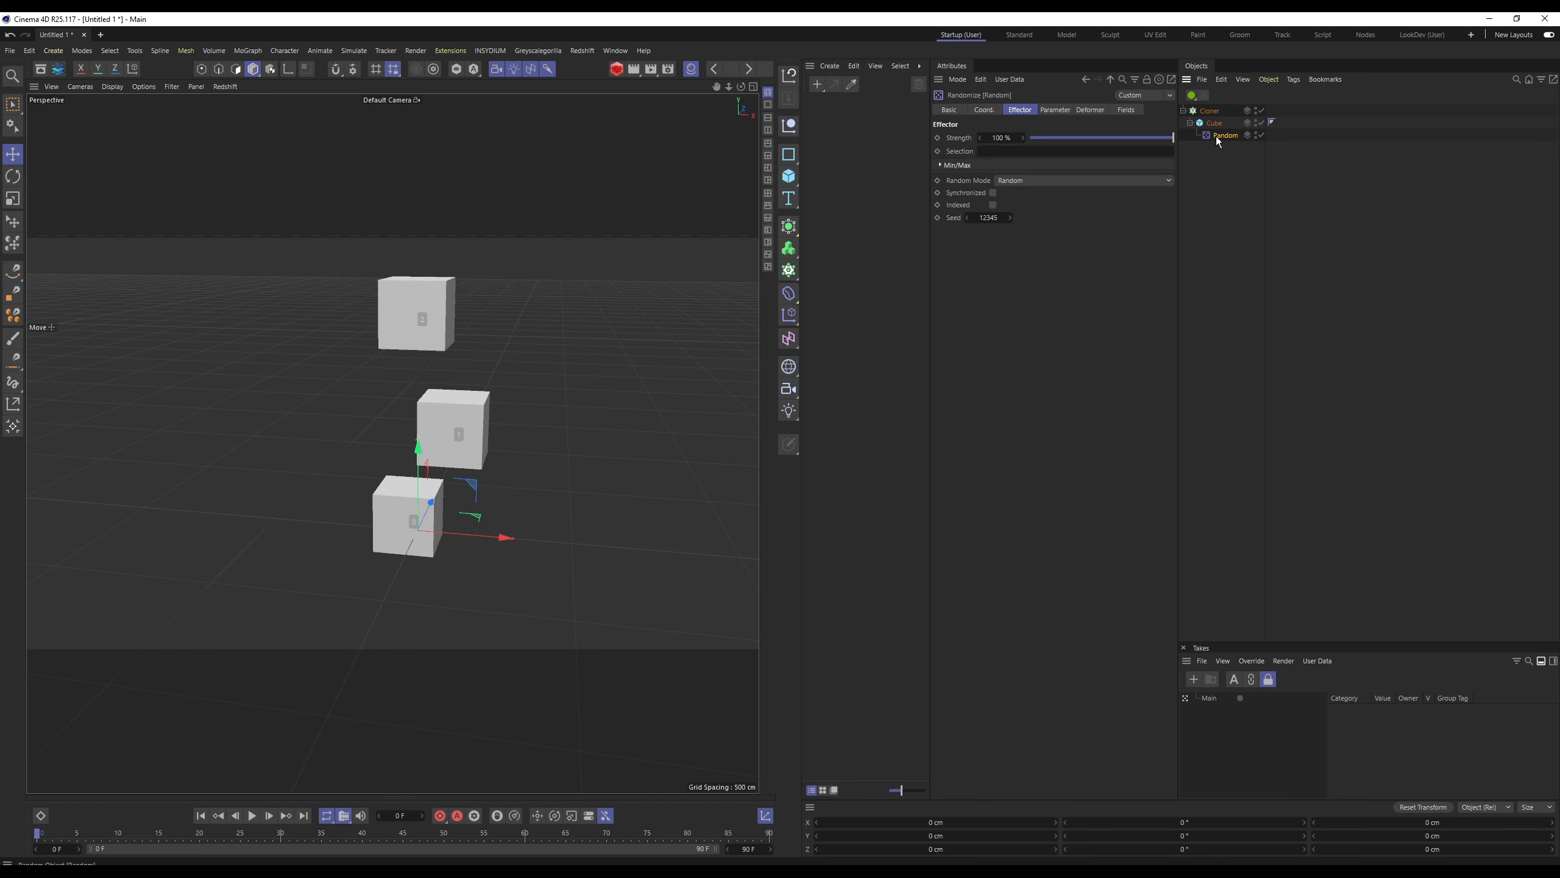
{"action": "left_click", "coordinate": [1054, 111]}
{"action": "left_click", "coordinate": [1091, 109]}
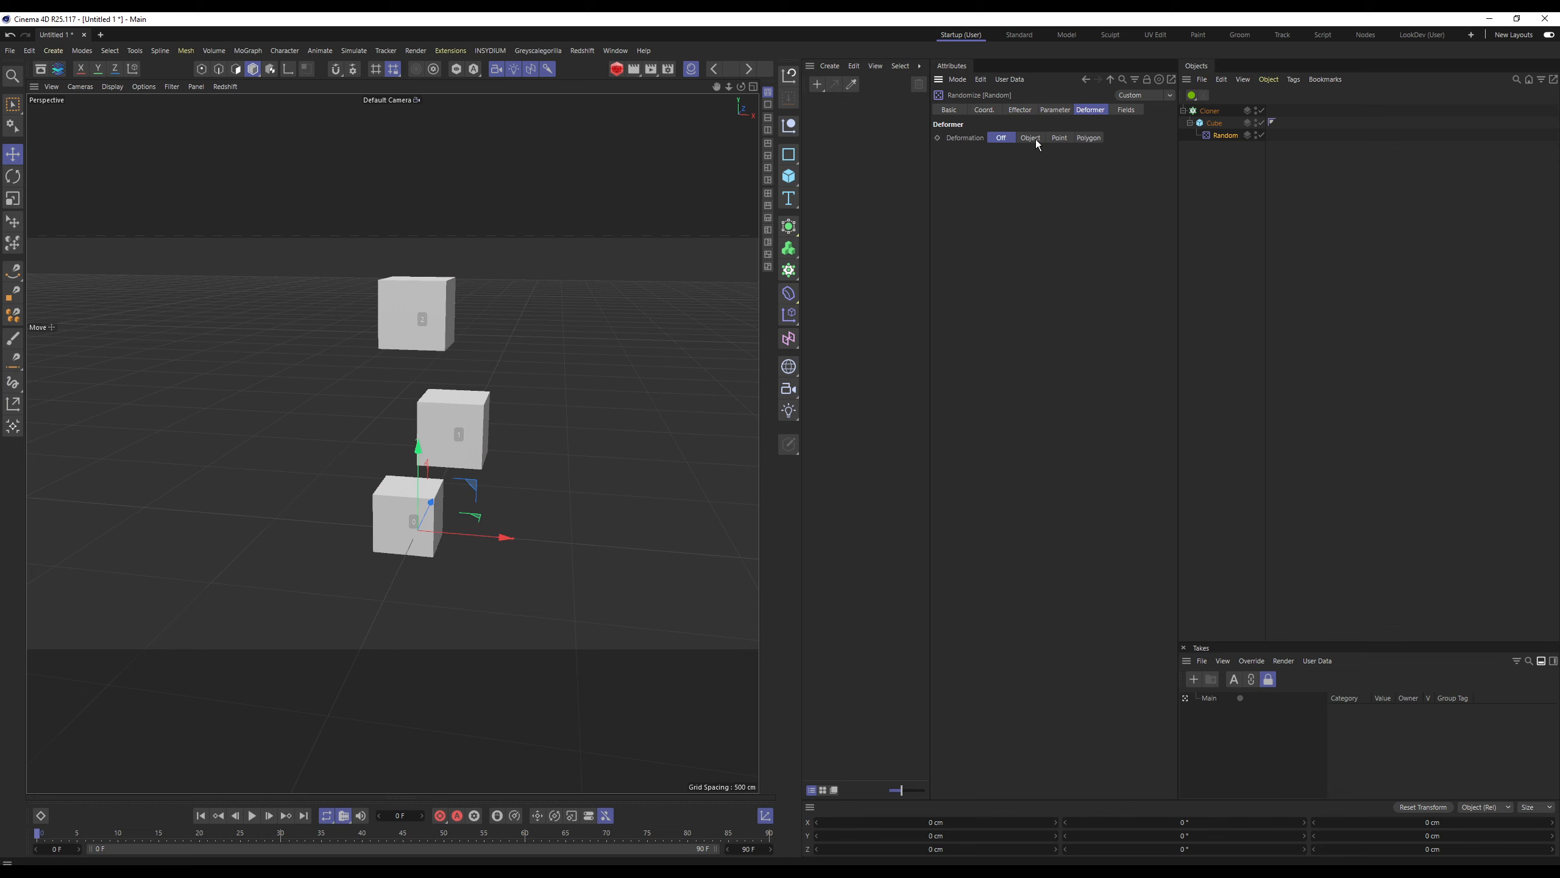
{"action": "left_click", "coordinate": [1060, 138]}
{"action": "left_click_drag", "start_coordinate": [463, 395], "coordinate": [452, 433], "text": "alt"}
{"action": "left_click", "coordinate": [1090, 138]}
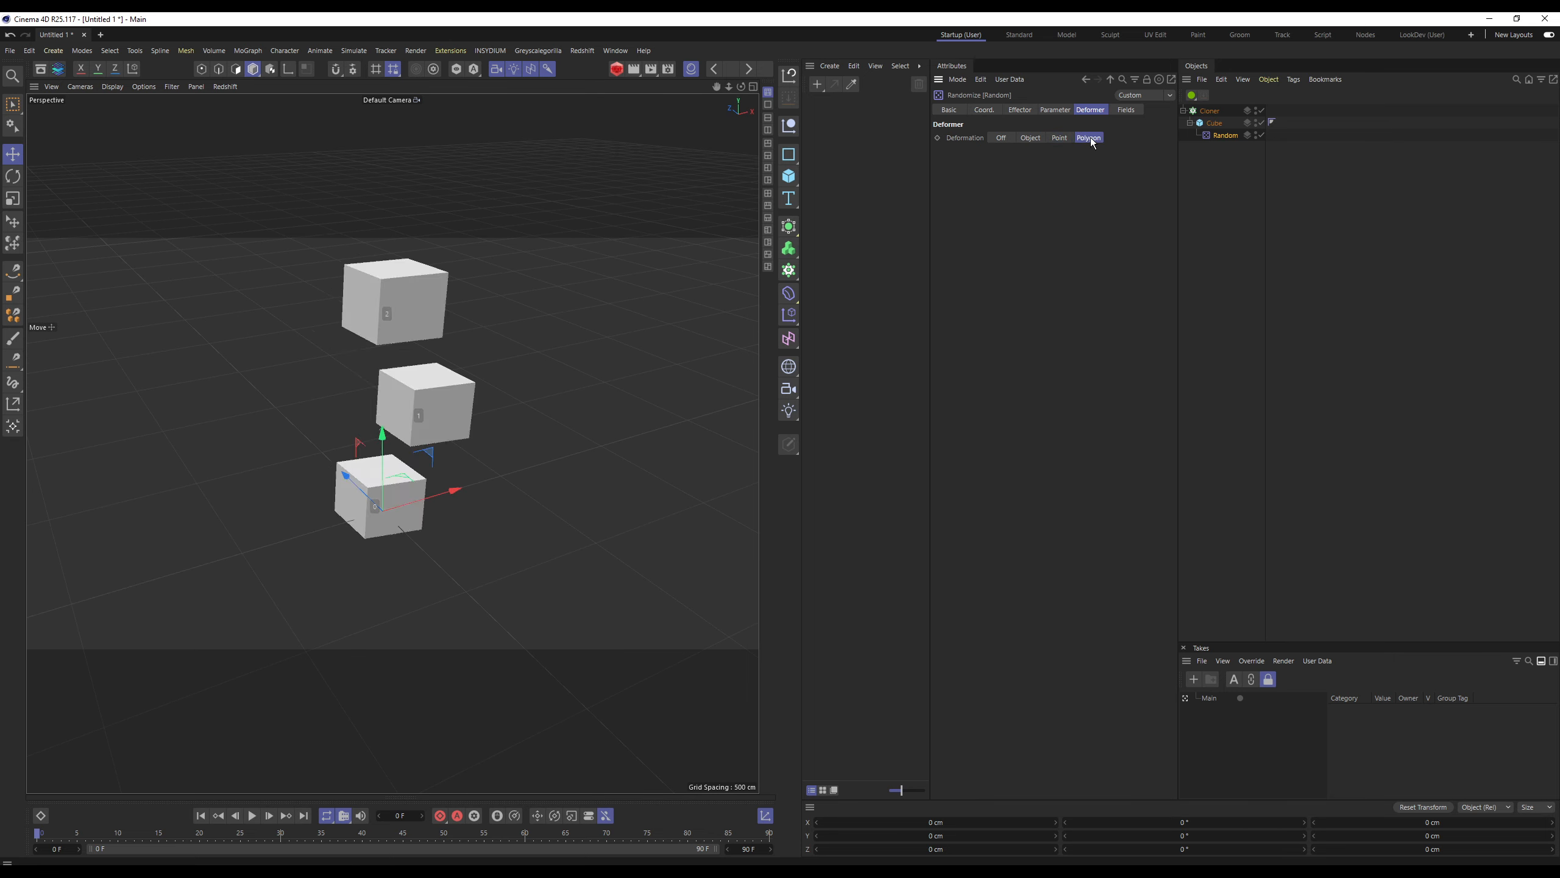
{"action": "left_click", "coordinate": [1059, 138]}
Examine the Random effector's and Cloner's settings, and inspect the deformed clones from several angles.
{"action": "left_click", "coordinate": [1052, 109]}
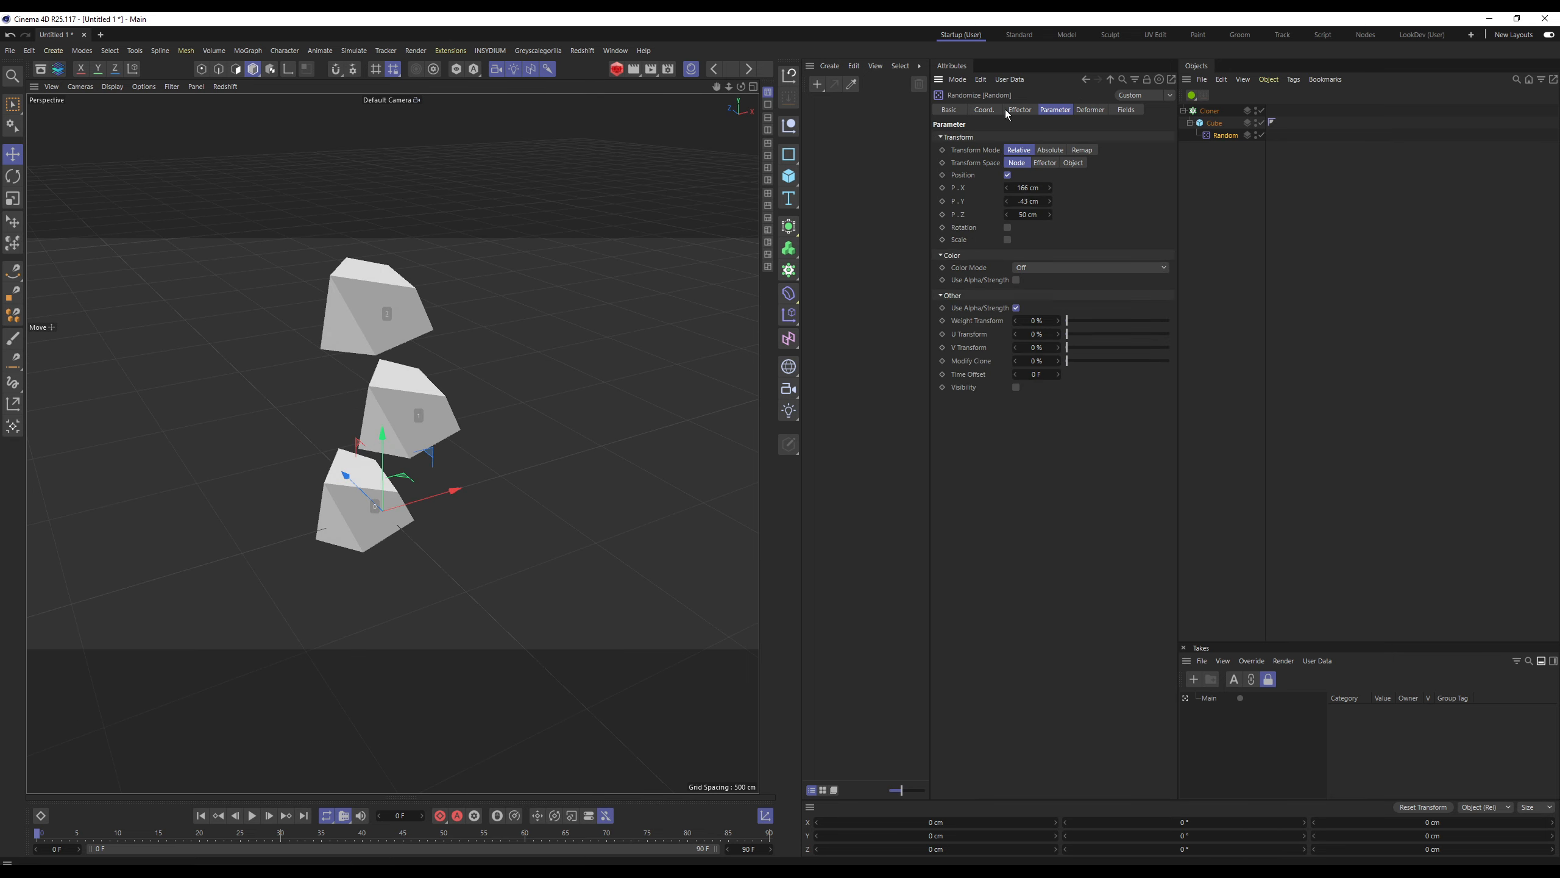
{"action": "left_click", "coordinate": [1017, 113]}
{"action": "left_click", "coordinate": [1049, 115]}
{"action": "left_click", "coordinate": [1218, 125]}
{"action": "left_click", "coordinate": [1211, 113]}
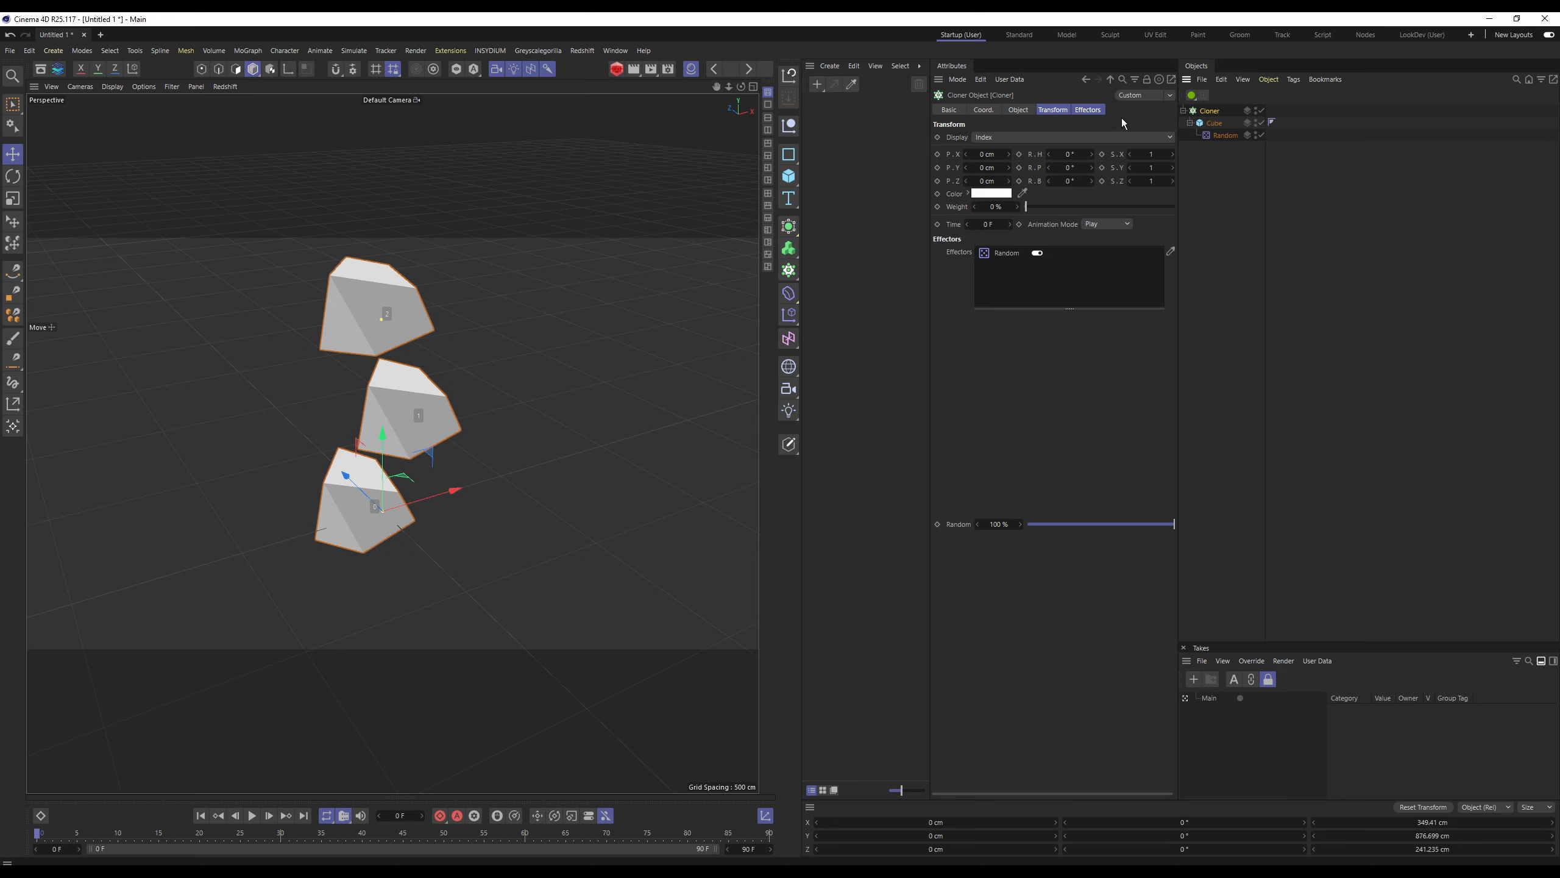
{"action": "left_click", "coordinate": [1088, 109]}
{"action": "left_click", "coordinate": [1052, 110]}
{"action": "left_click", "coordinate": [1018, 109]}
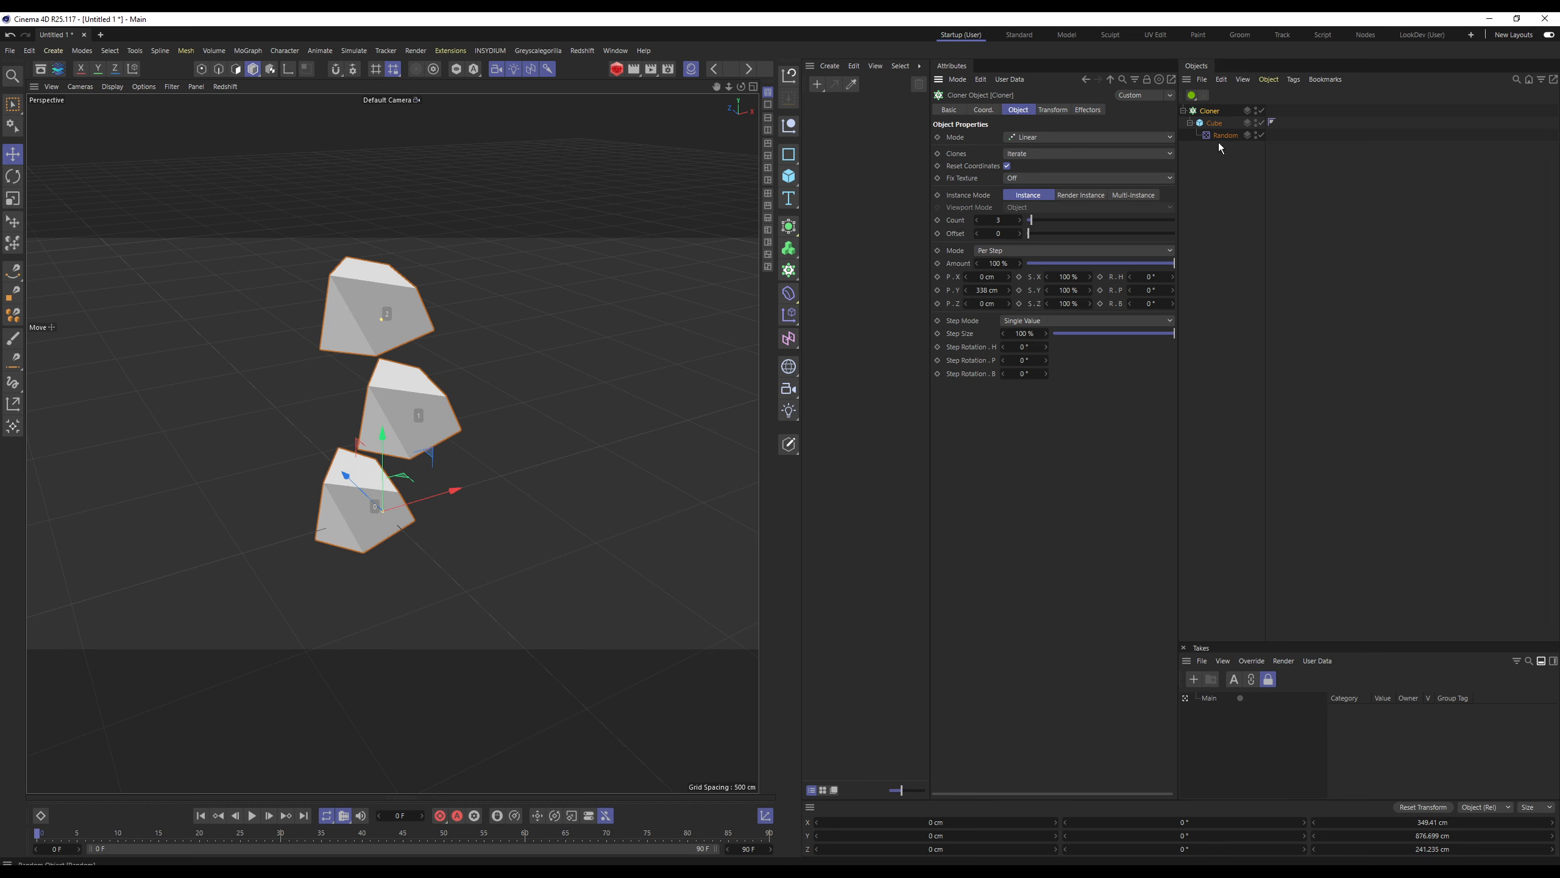
{"action": "left_click_drag", "start_coordinate": [423, 312], "coordinate": [493, 308], "text": "alt"}
{"action": "mouse_move", "coordinate": [392, 442]}
{"action": "left_mouse_down", "text": "alt"}
{"action": "mouse_move", "coordinate": [354, 444]}
{"action": "mouse_move", "coordinate": [369, 526]}
{"action": "mouse_move", "coordinate": [399, 503]}
{"action": "left_mouse_up", "text": "alt"}
{"action": "left_click_drag", "start_coordinate": [416, 559], "coordinate": [417, 563], "text": "alt"}
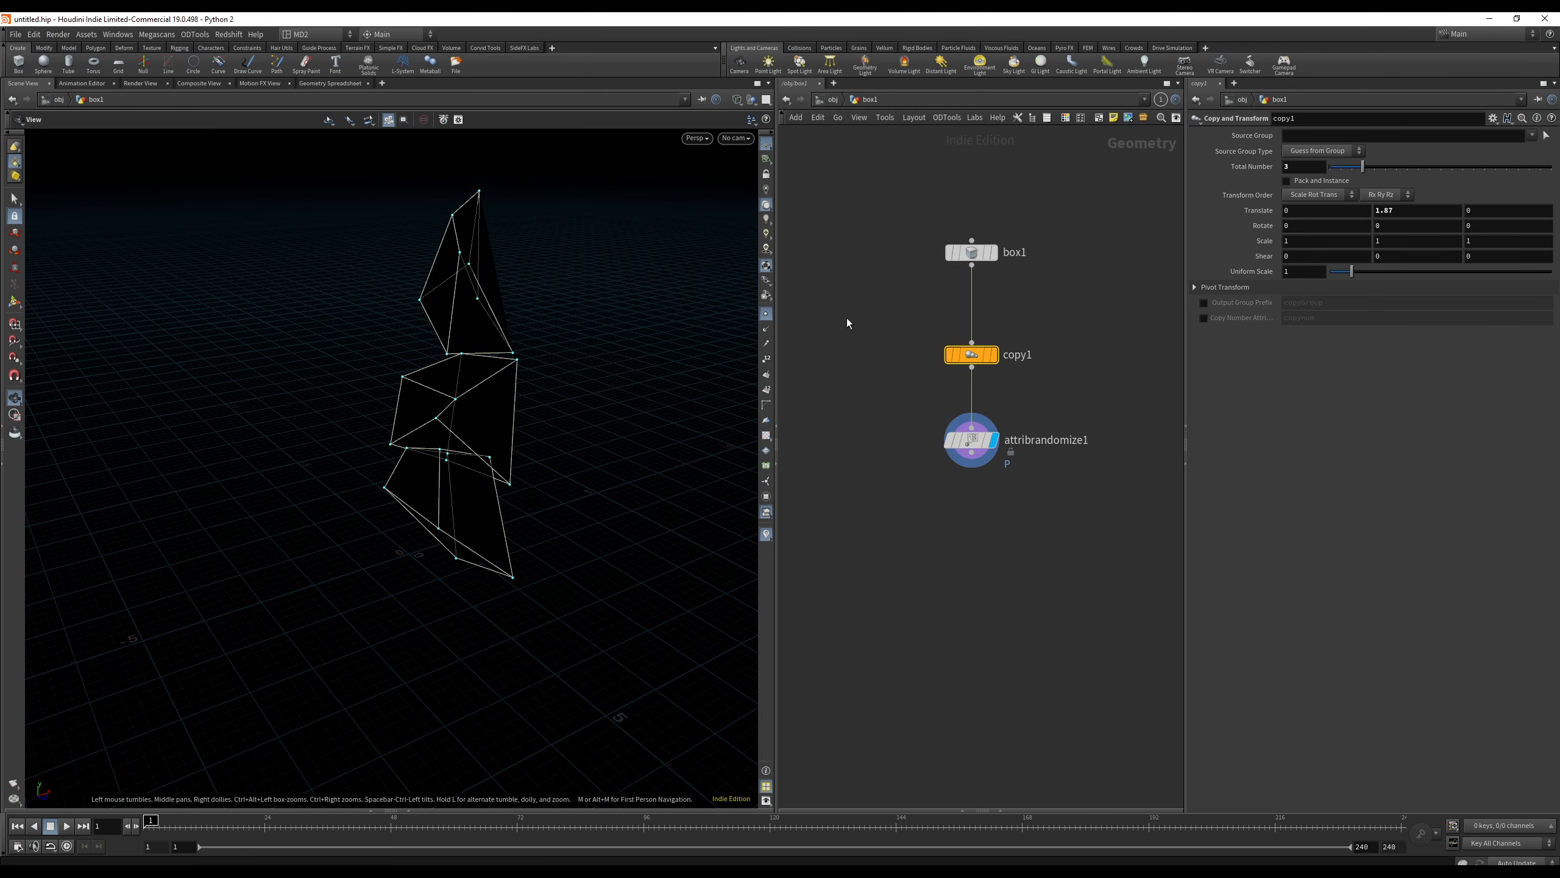
Return to Houdini and try to extrude a triangular face on the middle randomized cube with Extrude - Old.
{"action": "left_click_drag", "start_coordinate": [531, 341], "coordinate": [445, 396]}
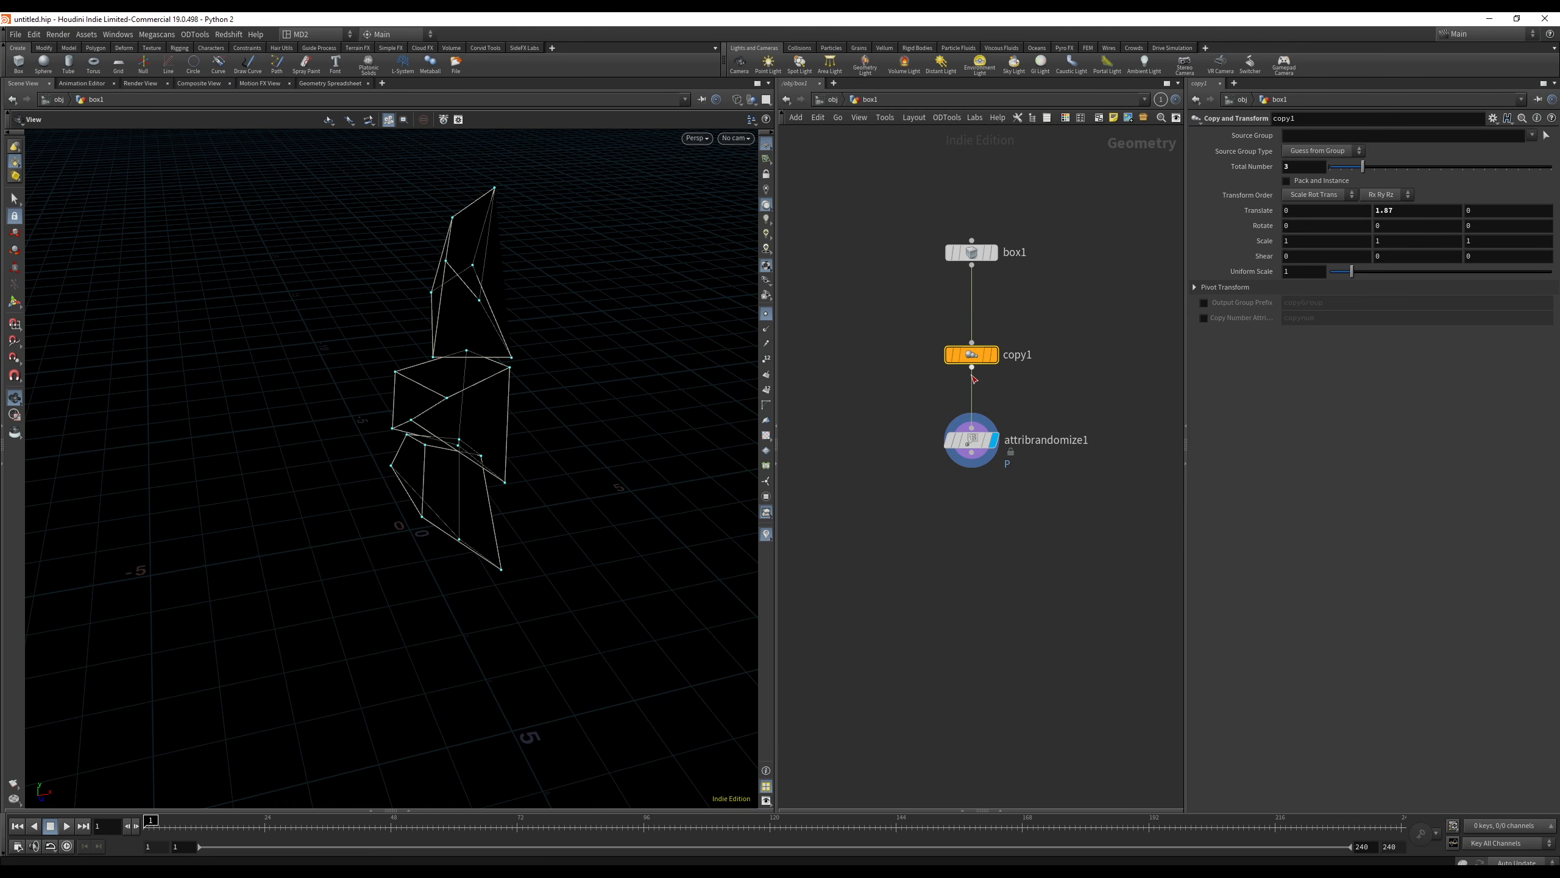
{"action": "left_click", "coordinate": [971, 444]}
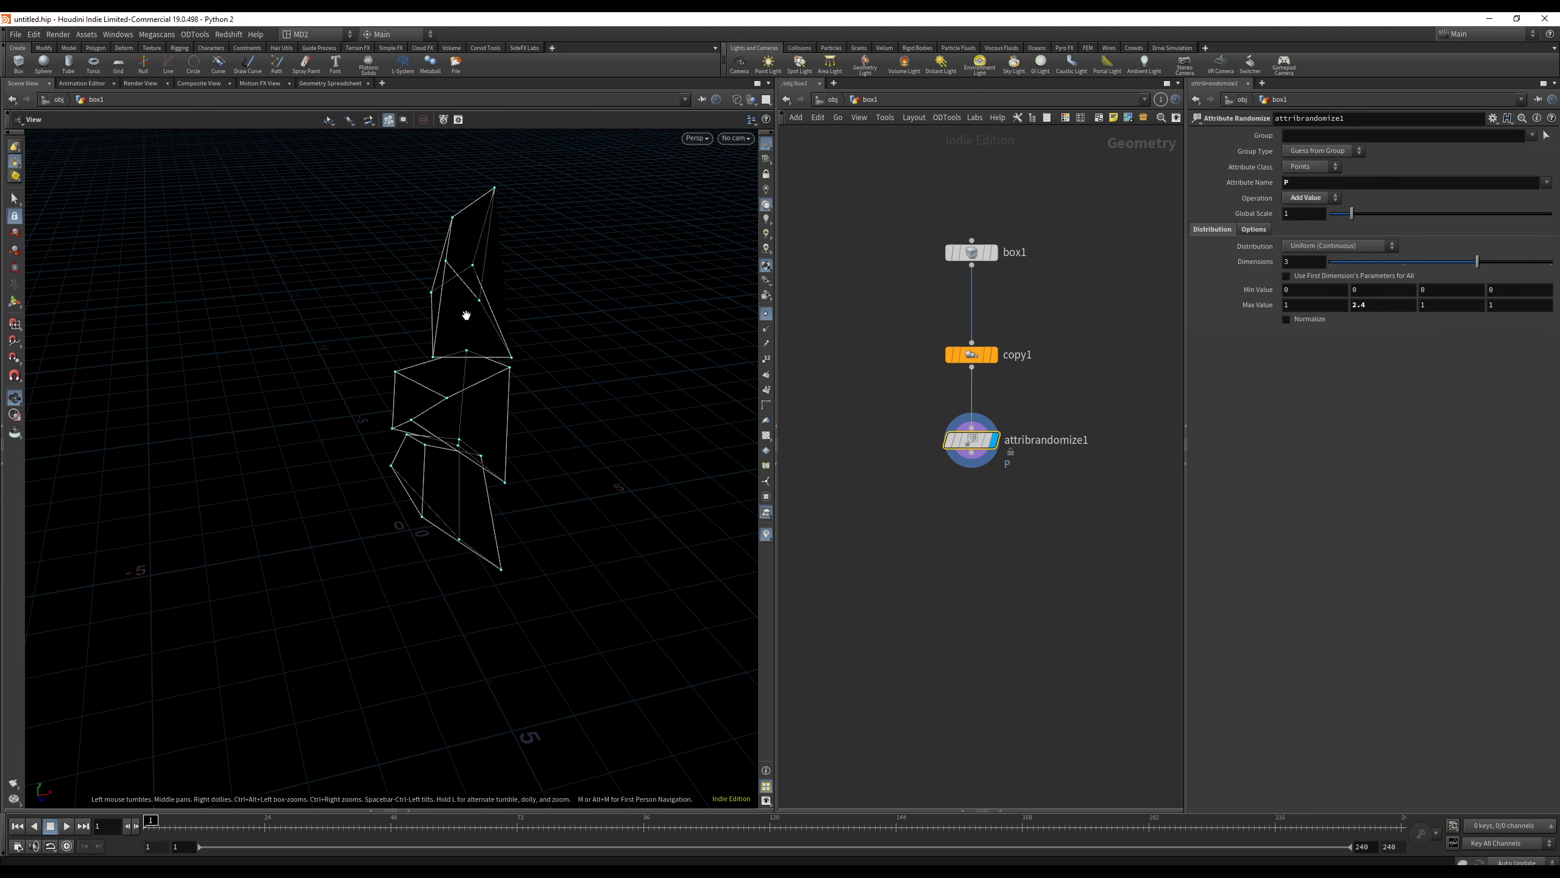
{"action": "key", "text": "s"}
{"action": "left_click", "coordinate": [215, 122]}
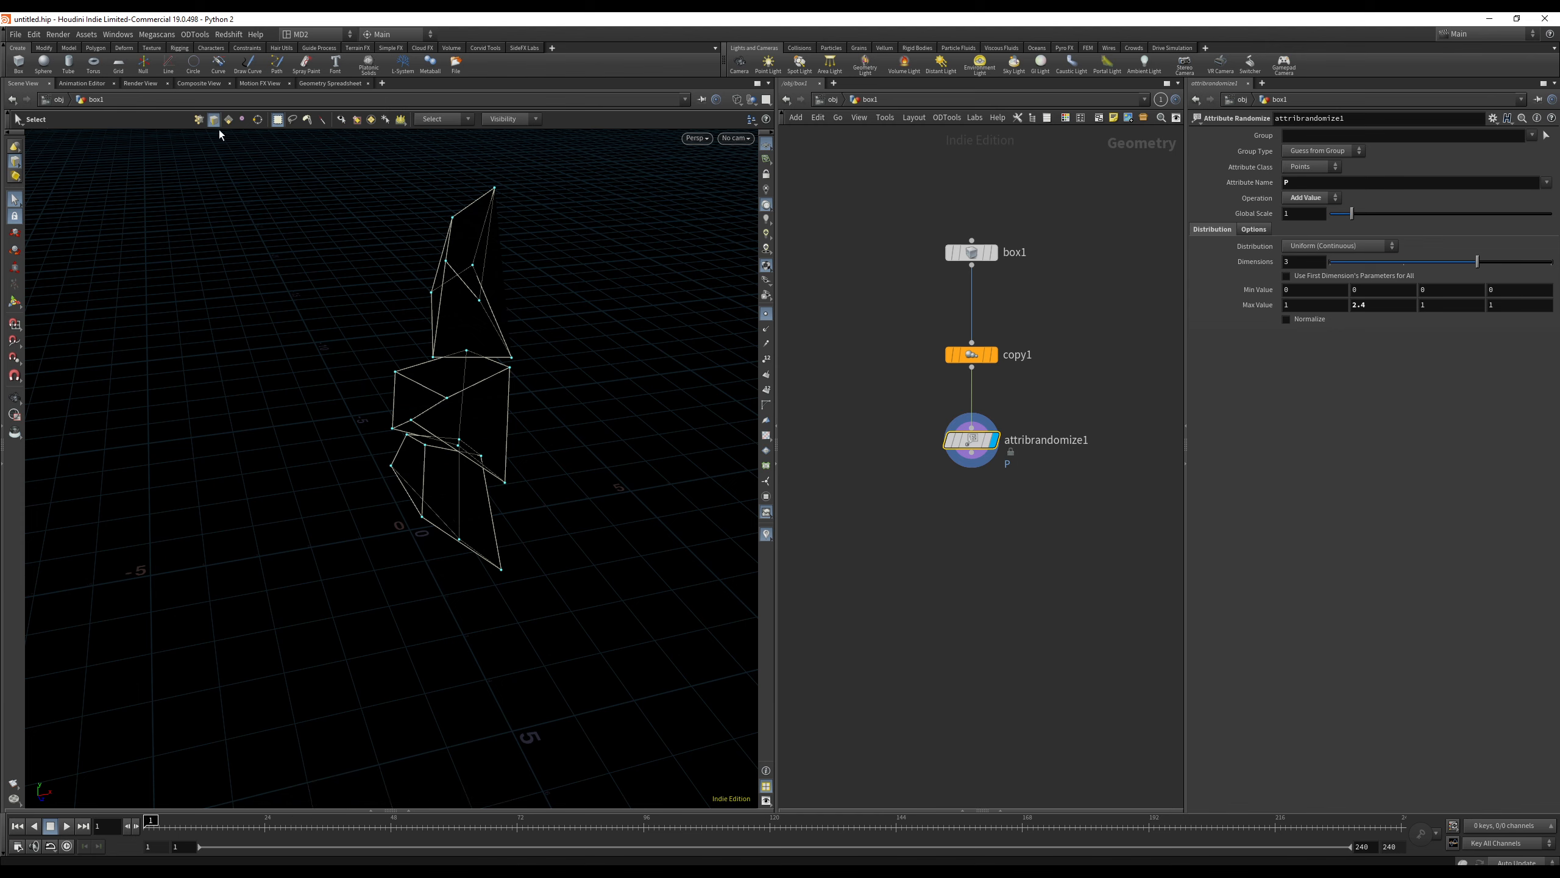
{"action": "left_click", "coordinate": [492, 441]}
{"action": "mouse_move", "coordinate": [509, 442]}
{"action": "left_mouse_down", "text": "alt"}
{"action": "mouse_move", "coordinate": [557, 425]}
{"action": "mouse_move", "coordinate": [529, 424]}
{"action": "left_mouse_up", "text": "alt"}
{"action": "key", "text": "Tab"}
{"action": "type", "text": "ex"}
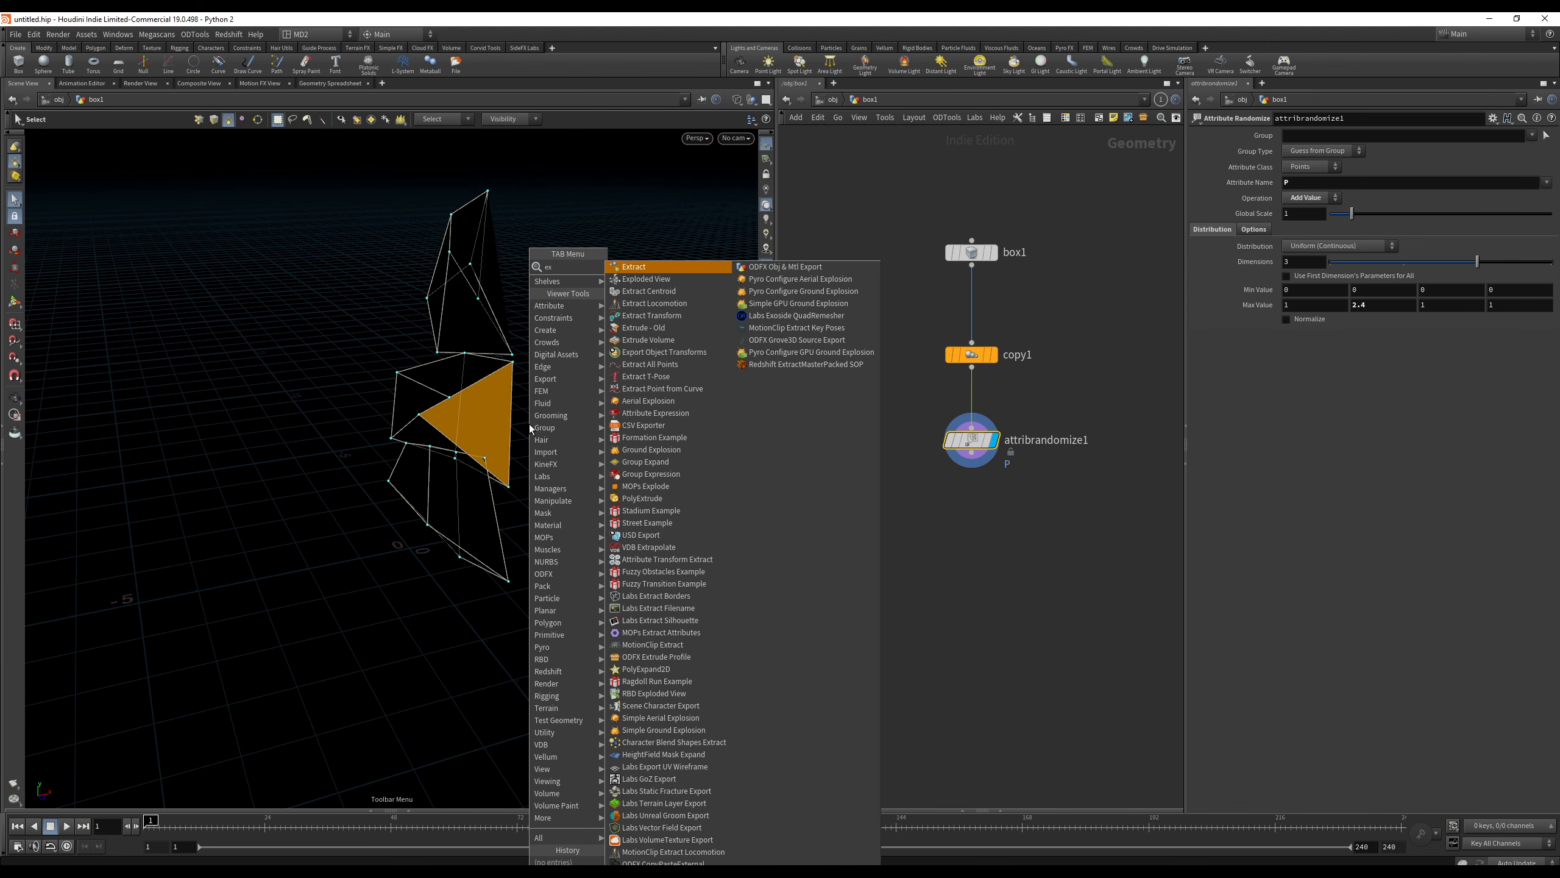
{"action": "type", "text": "trude"}
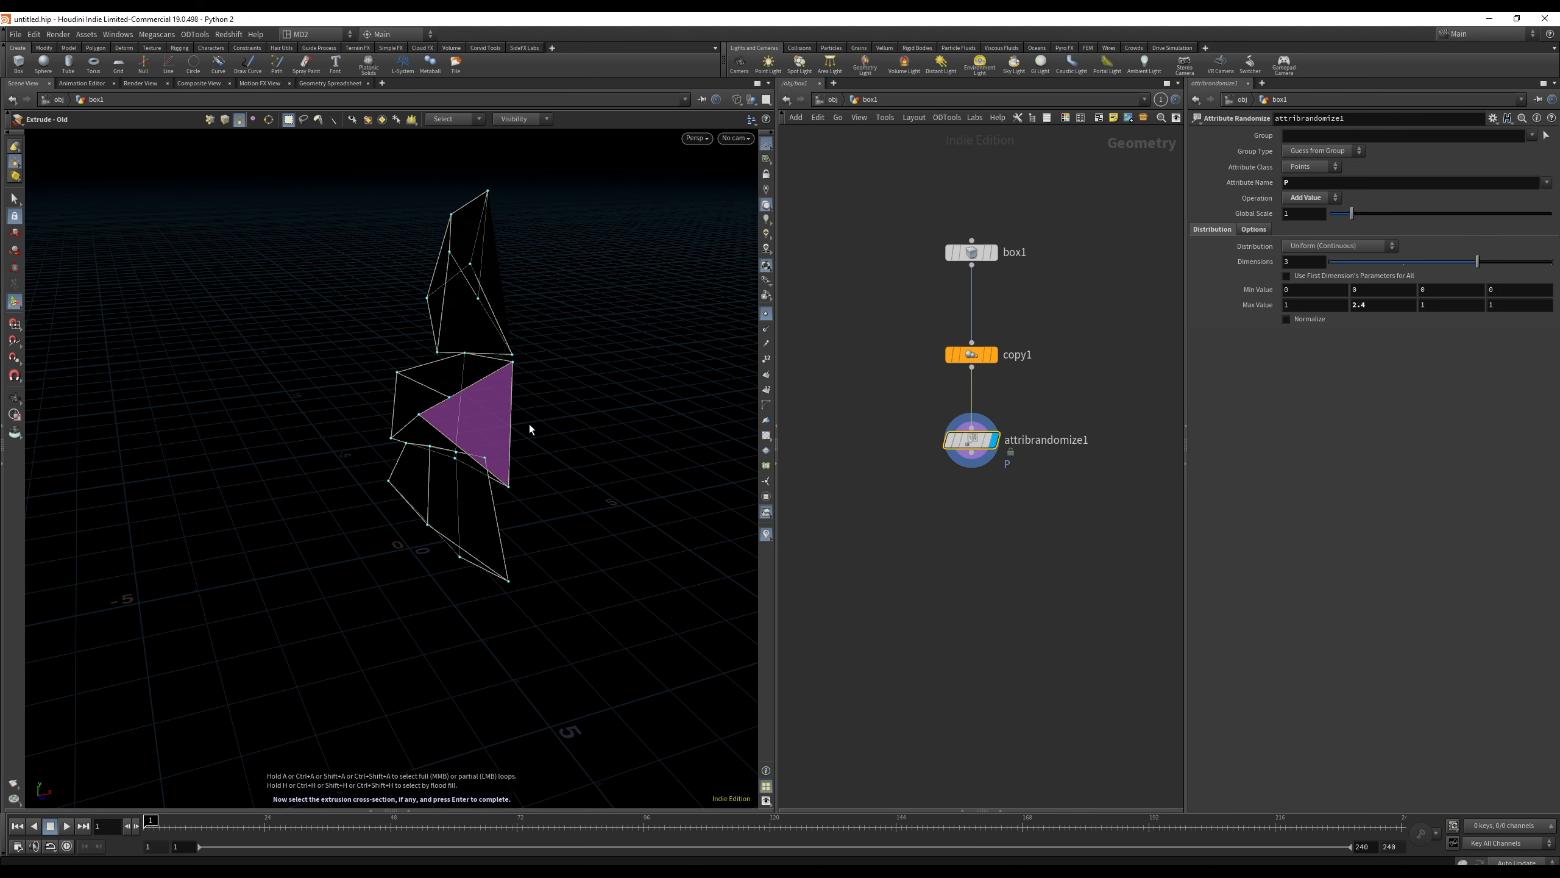
{"action": "left_click_drag", "start_coordinate": [501, 422], "coordinate": [631, 434]}
Undo the extrusion attempt and the packing change on copy1, and return the viewport to the Select tool.
{"action": "key", "text": "ctrl+z"}
{"action": "key", "text": "ctrl+z"}
{"action": "key", "text": "ctrl+z"}
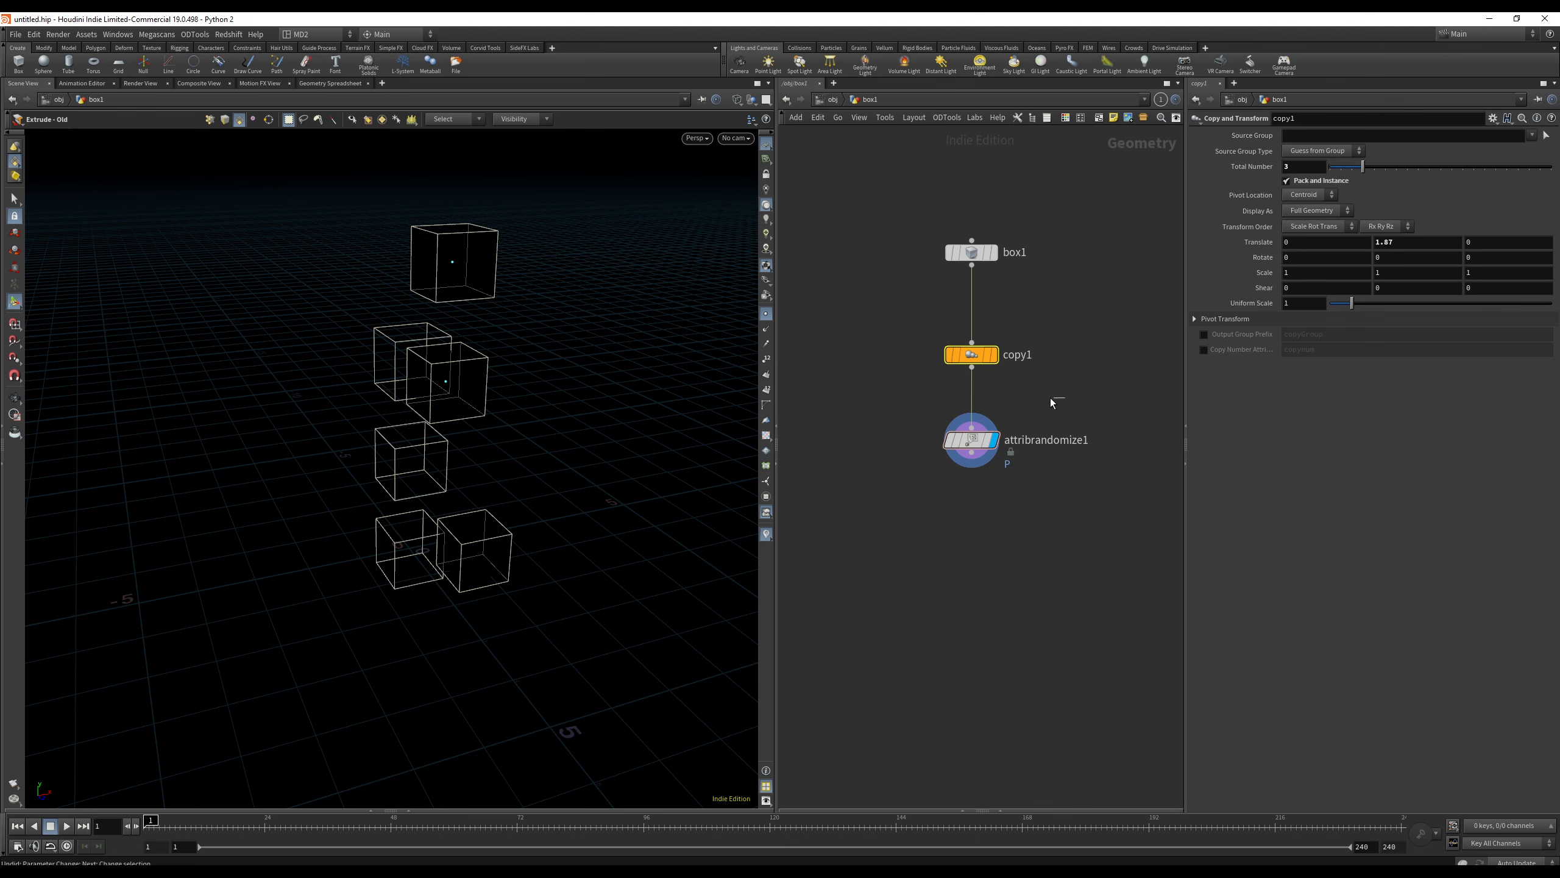
{"action": "left_click_drag", "start_coordinate": [1050, 398], "coordinate": [1039, 397]}
{"action": "left_click", "coordinate": [970, 443]}
{"action": "left_click", "coordinate": [985, 355]}
{"action": "left_click_drag", "start_coordinate": [444, 448], "coordinate": [515, 444], "text": "alt"}
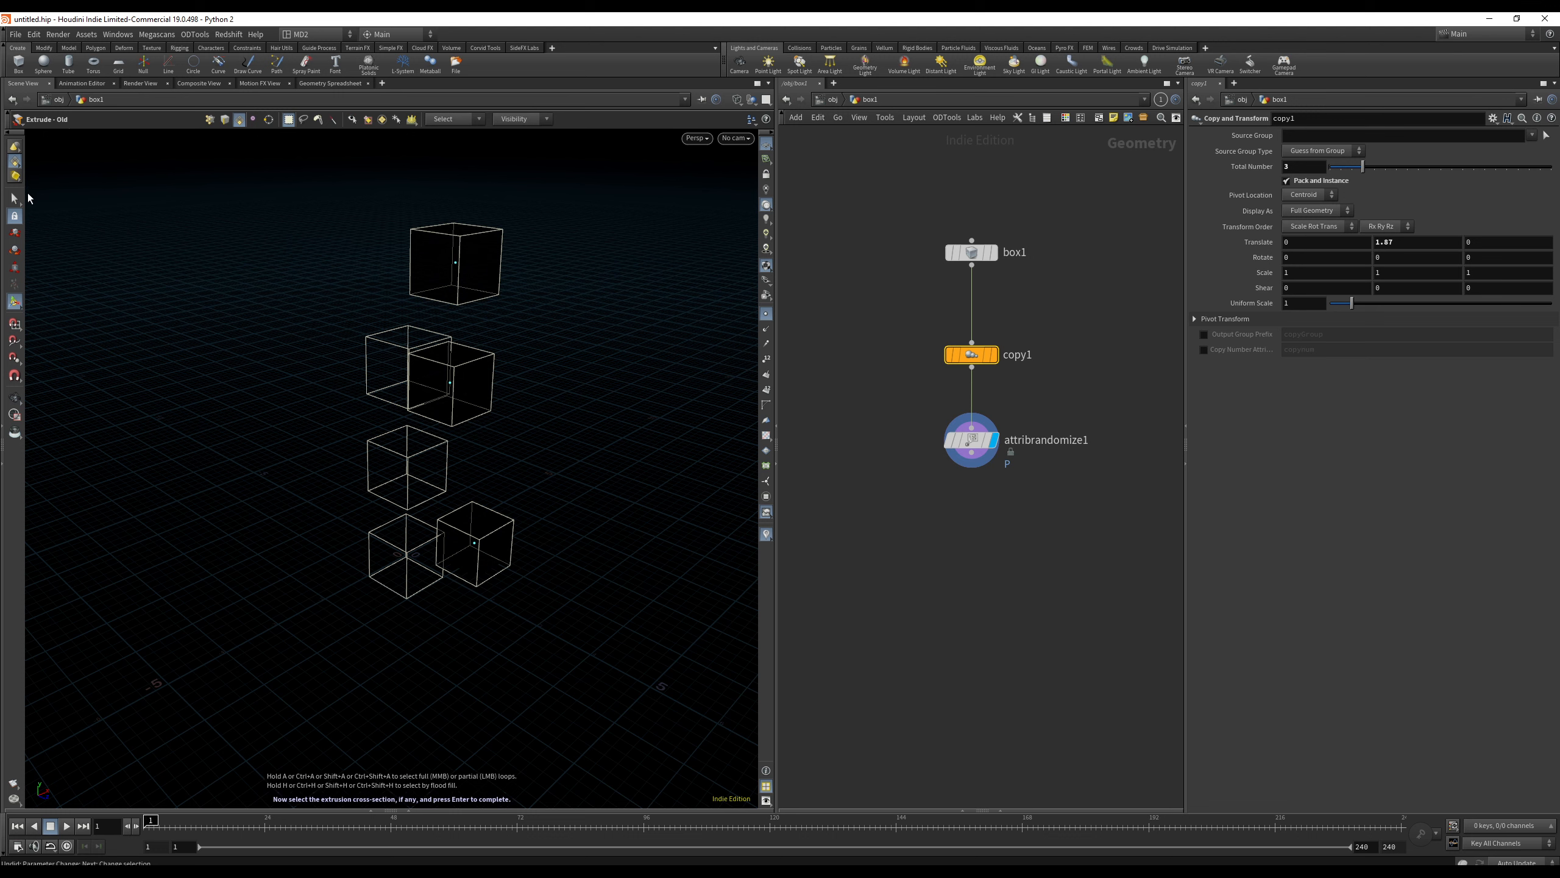
{"action": "left_click", "coordinate": [15, 198]}
Set the second Max Value component of the Attribute Randomize node to 2.8.
{"action": "left_click", "coordinate": [970, 440]}
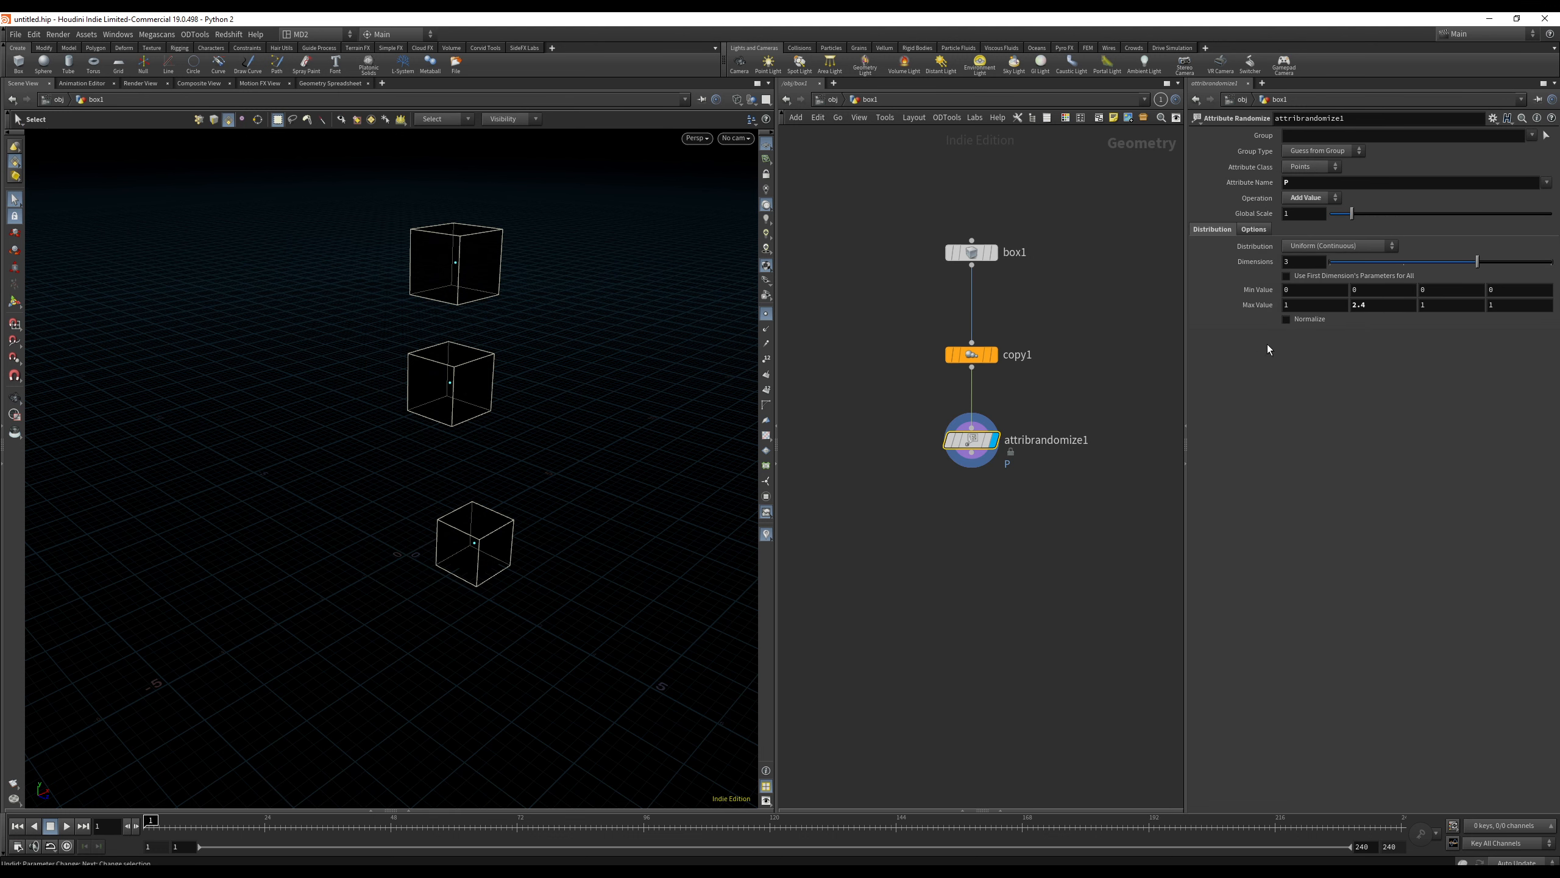
{"action": "middle_click_drag", "start_coordinate": [1367, 306], "coordinate": [1418, 306]}
Unpack the cube copies by disabling Pack and Instance on the copy1 node.
{"action": "left_click", "coordinate": [987, 359]}
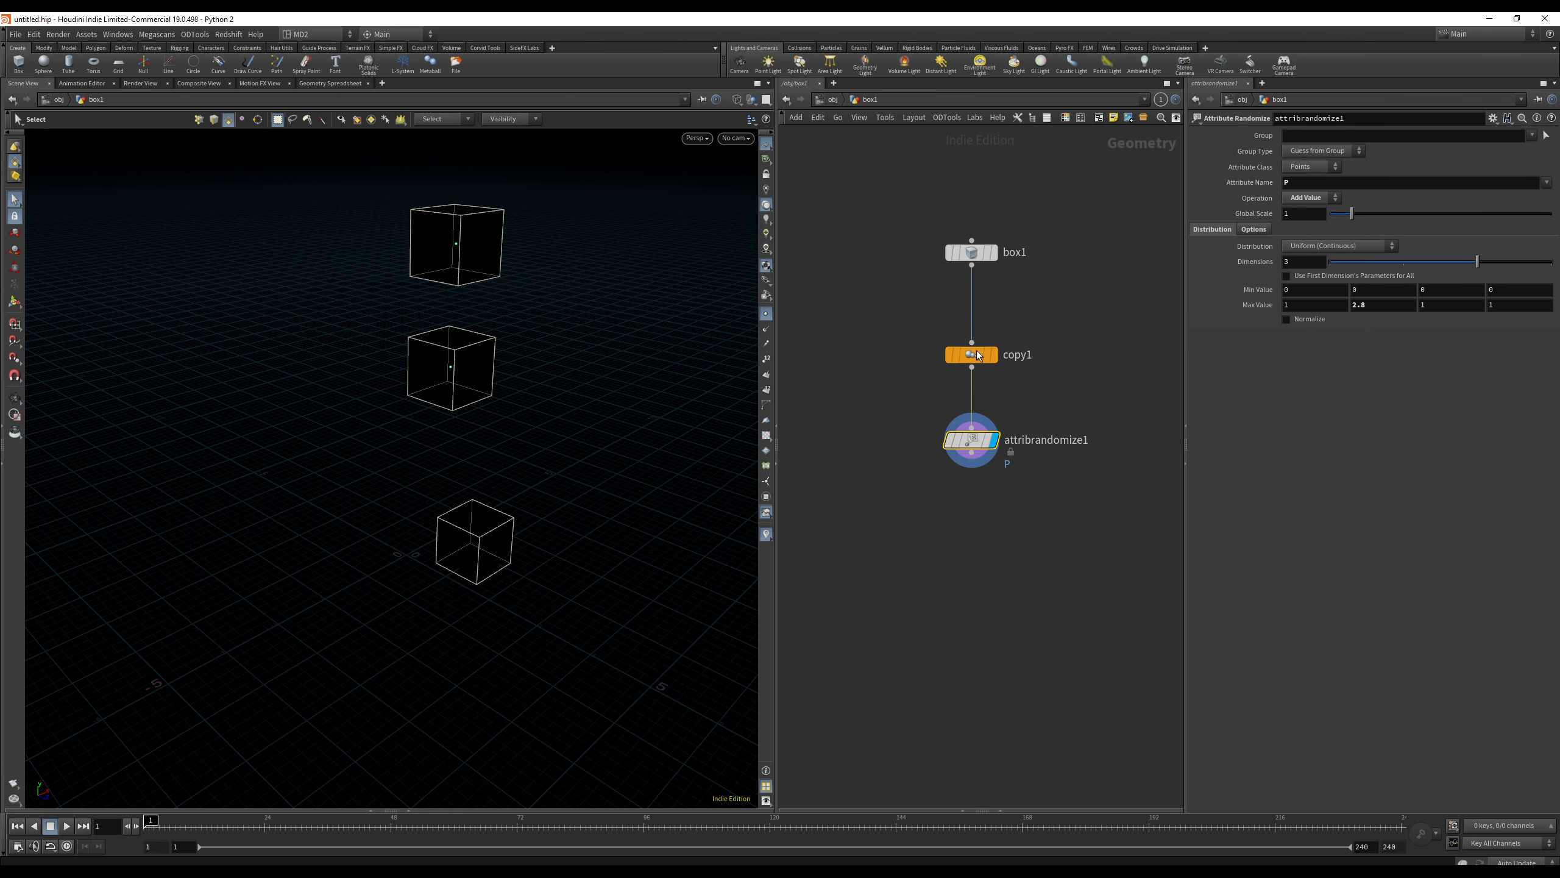
{"action": "left_click", "coordinate": [1298, 185]}
{"action": "left_click_drag", "start_coordinate": [443, 381], "coordinate": [613, 407], "text": "alt"}
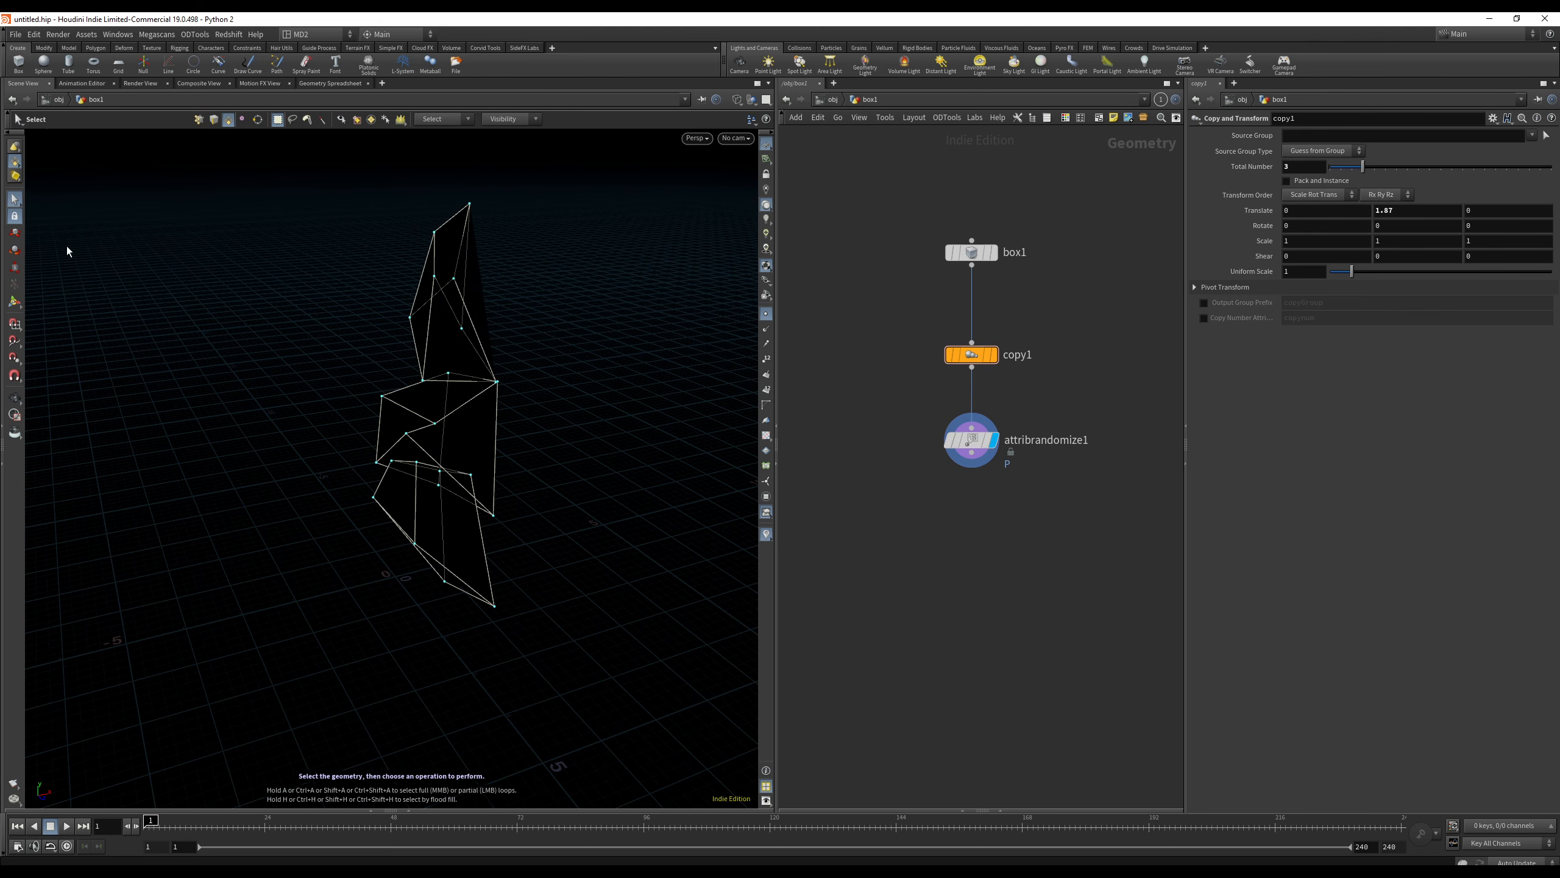
Extrude the upper face of the middle unpacked cube by about 1.96 with PolyExtrude.
{"action": "left_click", "coordinate": [442, 398]}
{"action": "key", "text": "Tab"}
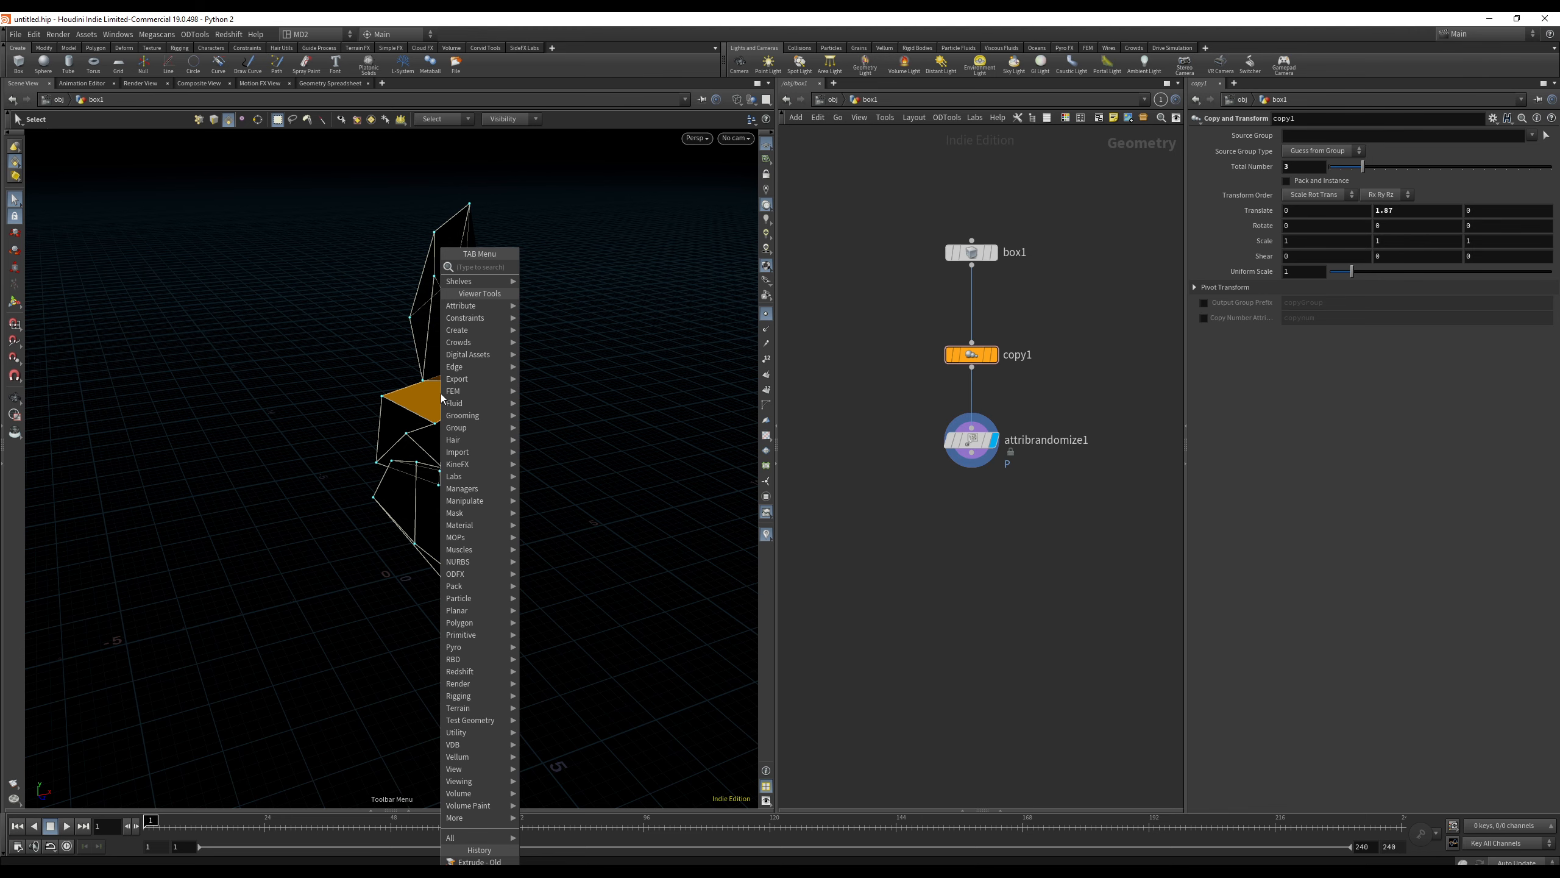
{"action": "type", "text": "extru"}
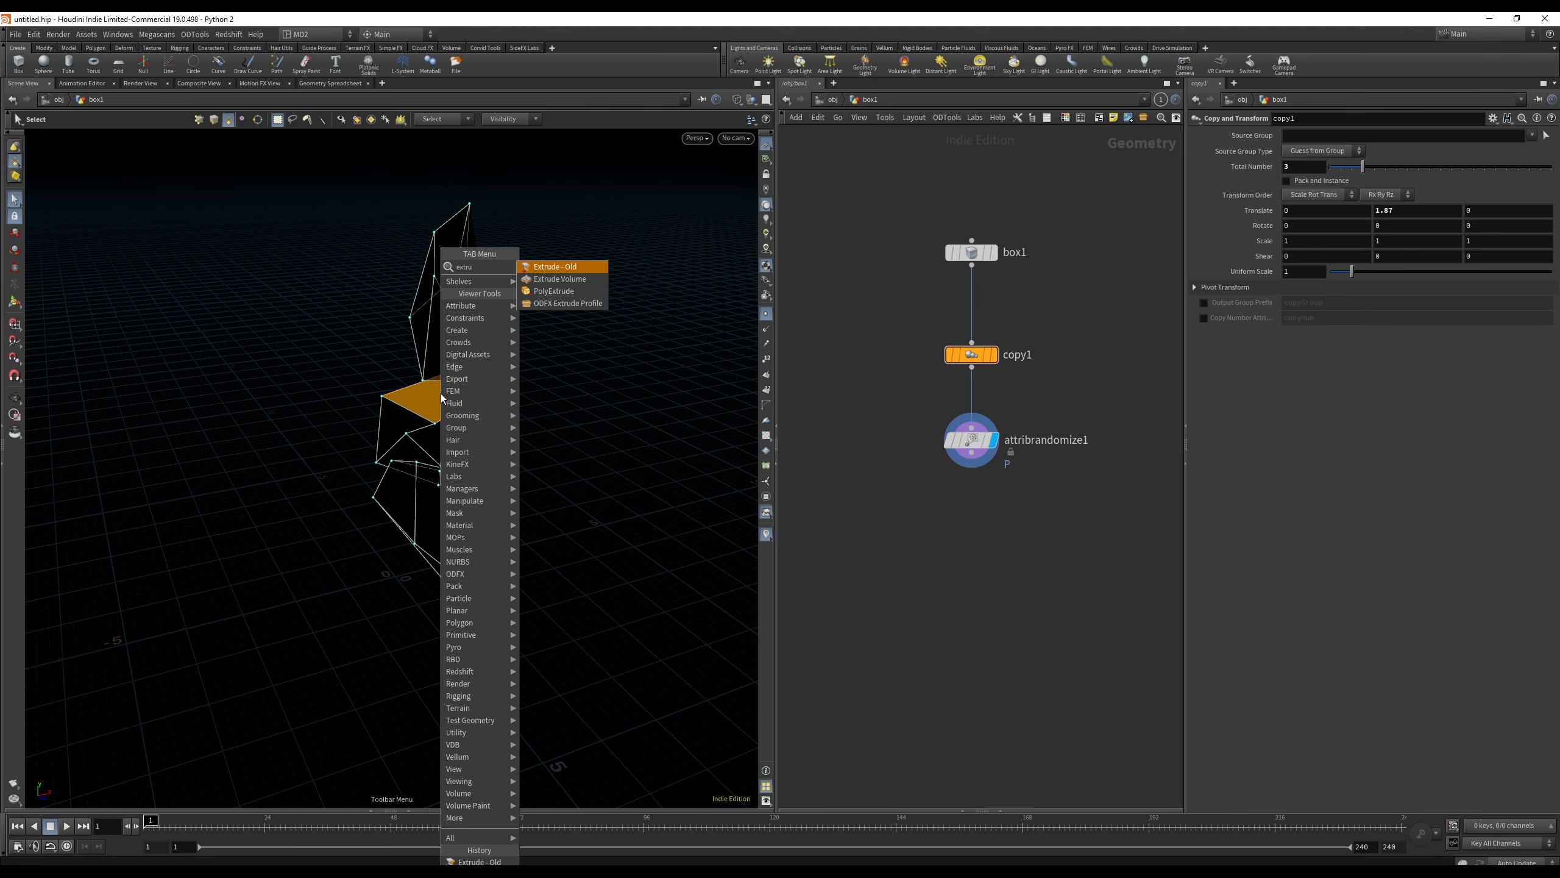
{"action": "key", "text": "Down"}
{"action": "key", "text": "Down"}
{"action": "key", "text": "Return"}
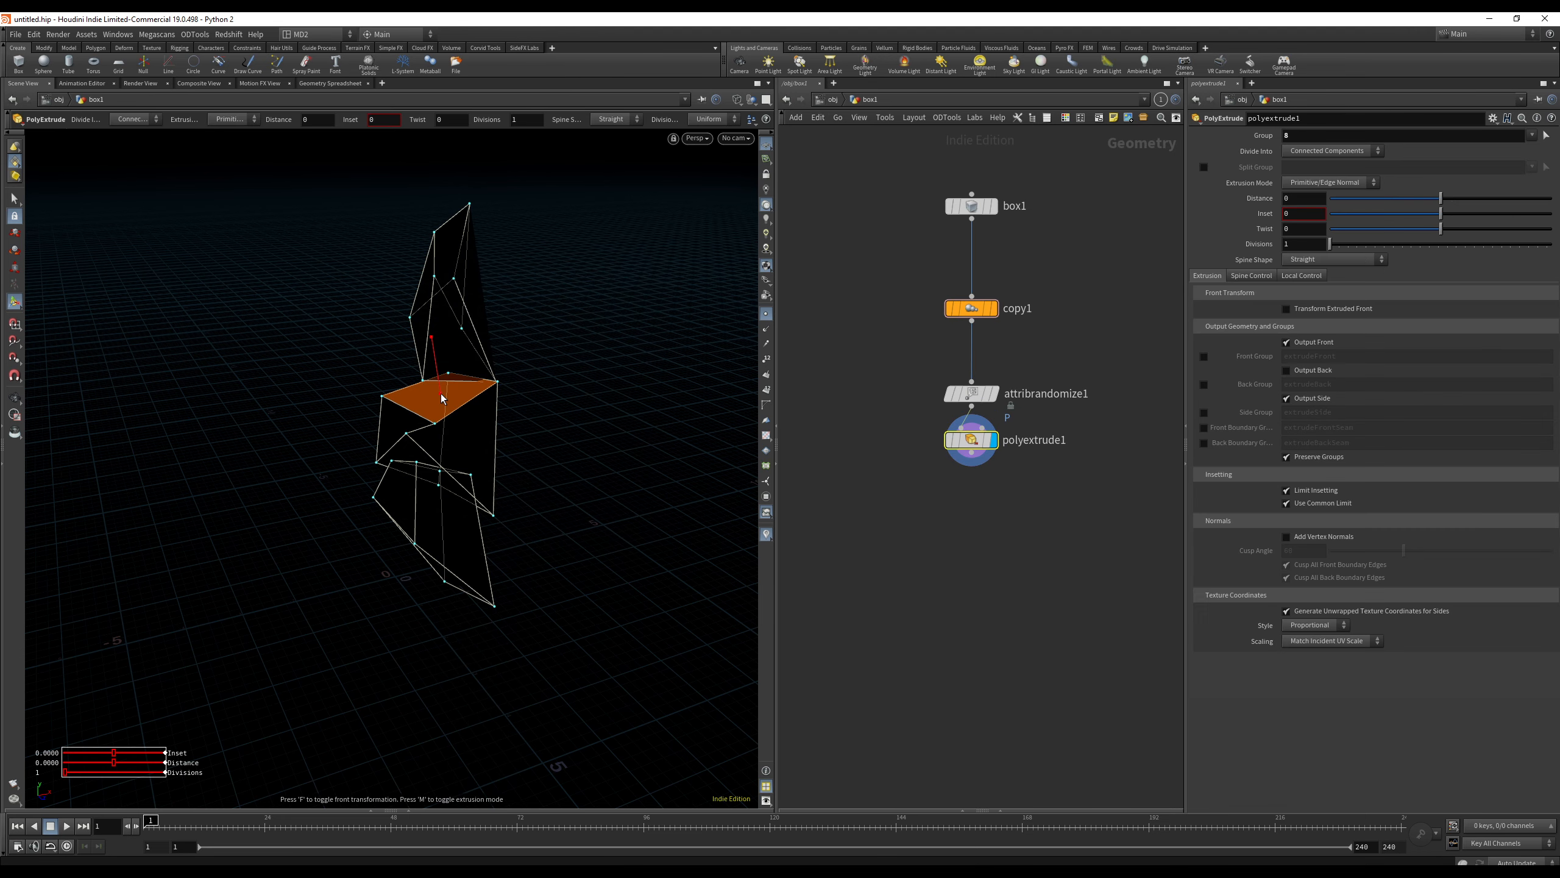
{"action": "mouse_move", "coordinate": [431, 338]}
{"action": "left_mouse_down"}
{"action": "mouse_move", "coordinate": [408, 257]}
{"action": "mouse_move", "coordinate": [519, 380]}
{"action": "mouse_move", "coordinate": [562, 369]}
{"action": "mouse_move", "coordinate": [488, 383]}
{"action": "mouse_move", "coordinate": [178, 359]}
{"action": "mouse_move", "coordinate": [250, 384]}
{"action": "mouse_move", "coordinate": [453, 286]}
{"action": "left_mouse_up"}
Move the polyextrude1 node lower in the network, delete it, and select the Attribute Randomize node.
{"action": "left_click_drag", "start_coordinate": [975, 444], "coordinate": [974, 504]}
{"action": "left_click", "coordinate": [972, 567]}
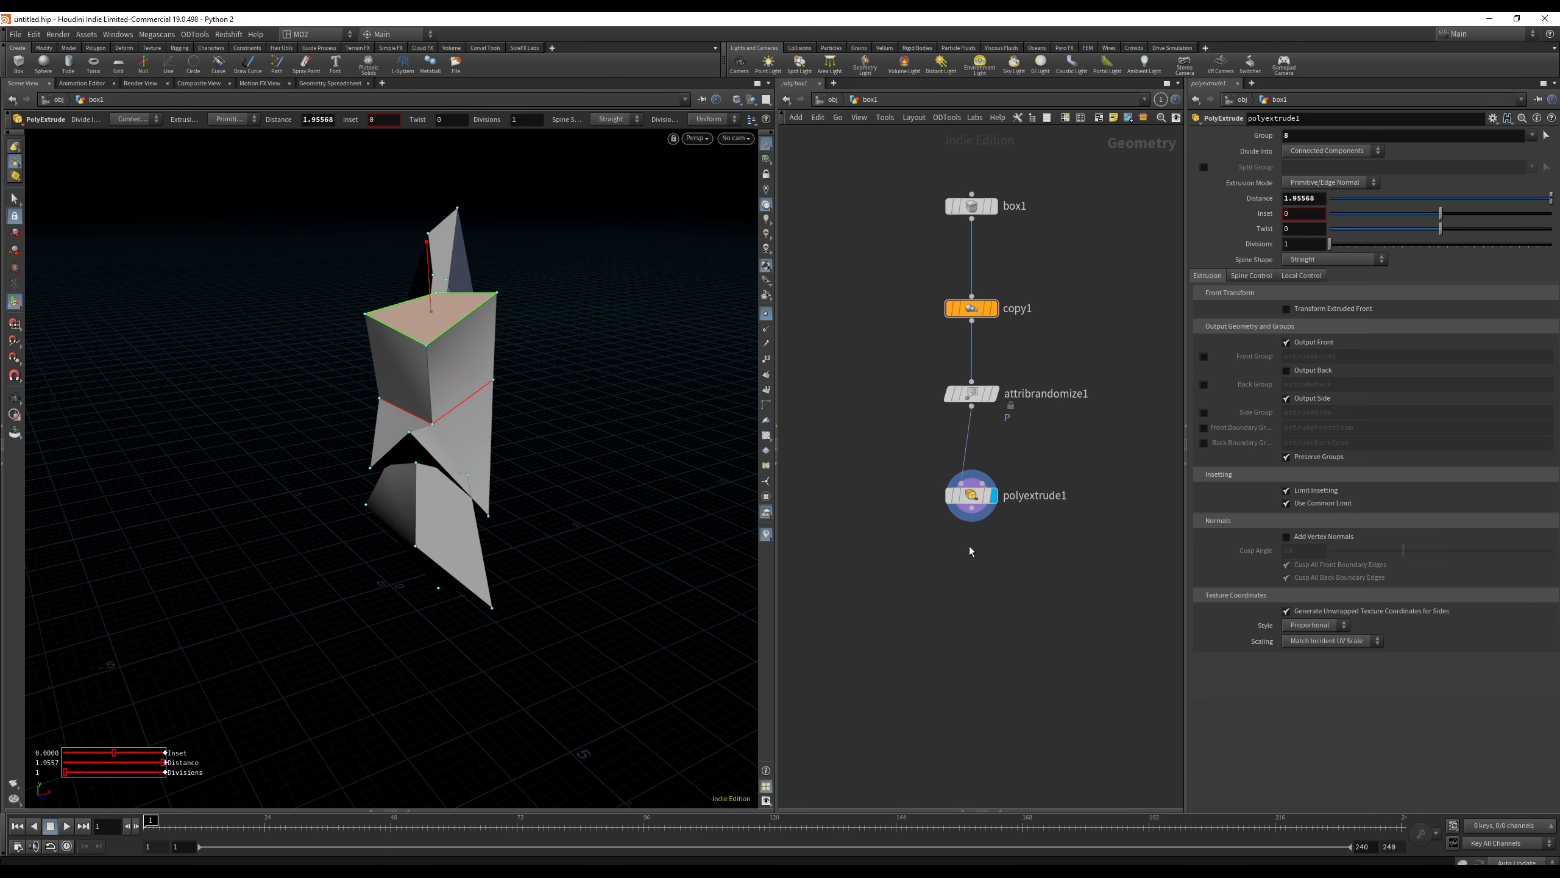
{"action": "left_click", "coordinate": [972, 494]}
{"action": "key", "text": "Delete"}
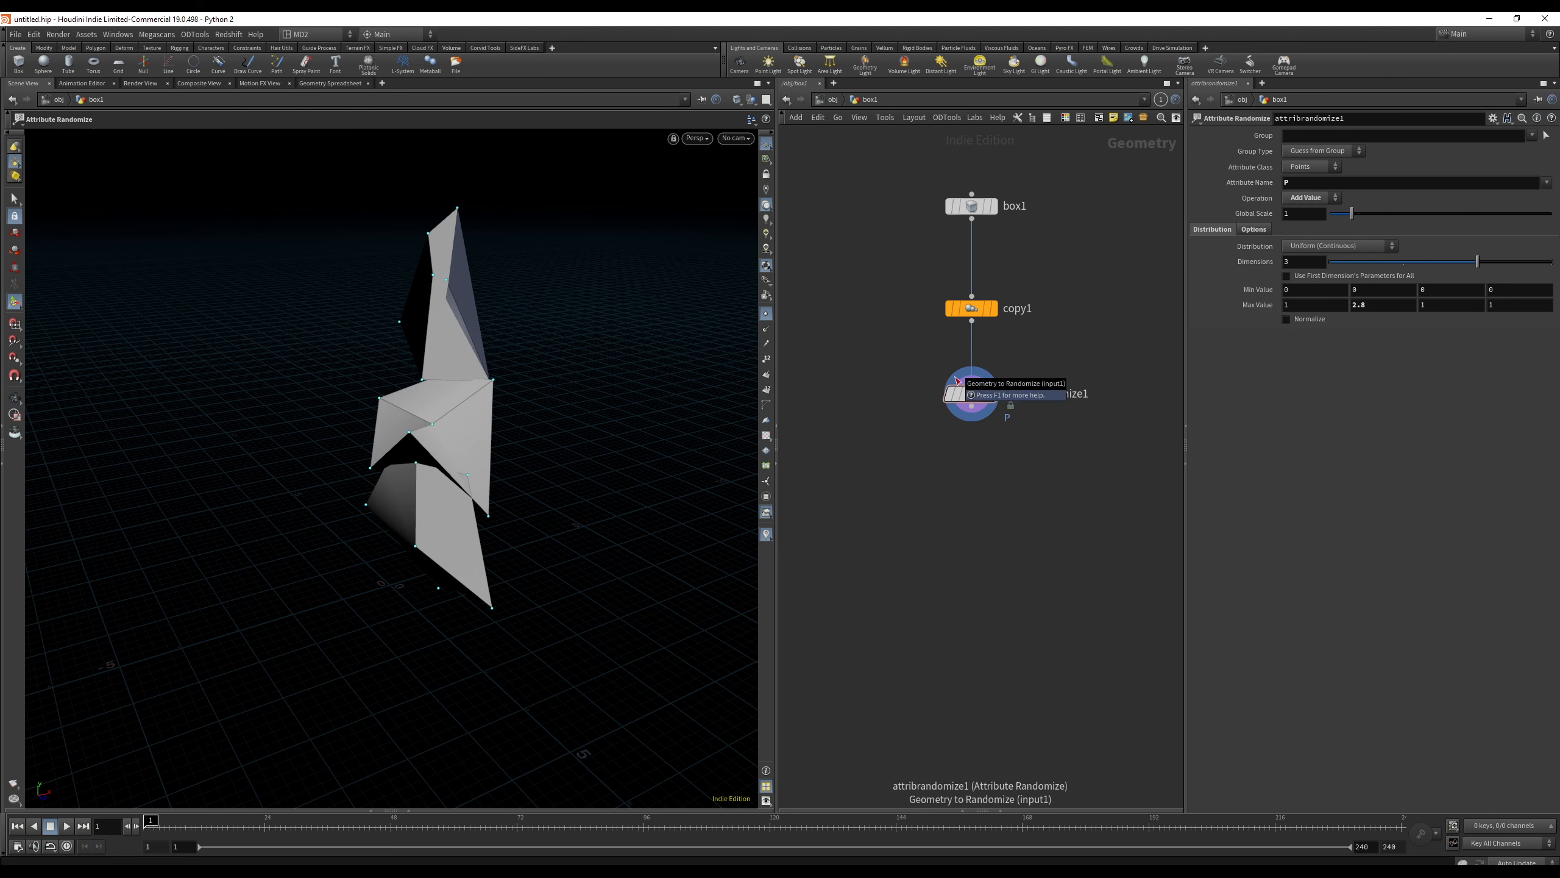
{"action": "left_click", "coordinate": [971, 393]}
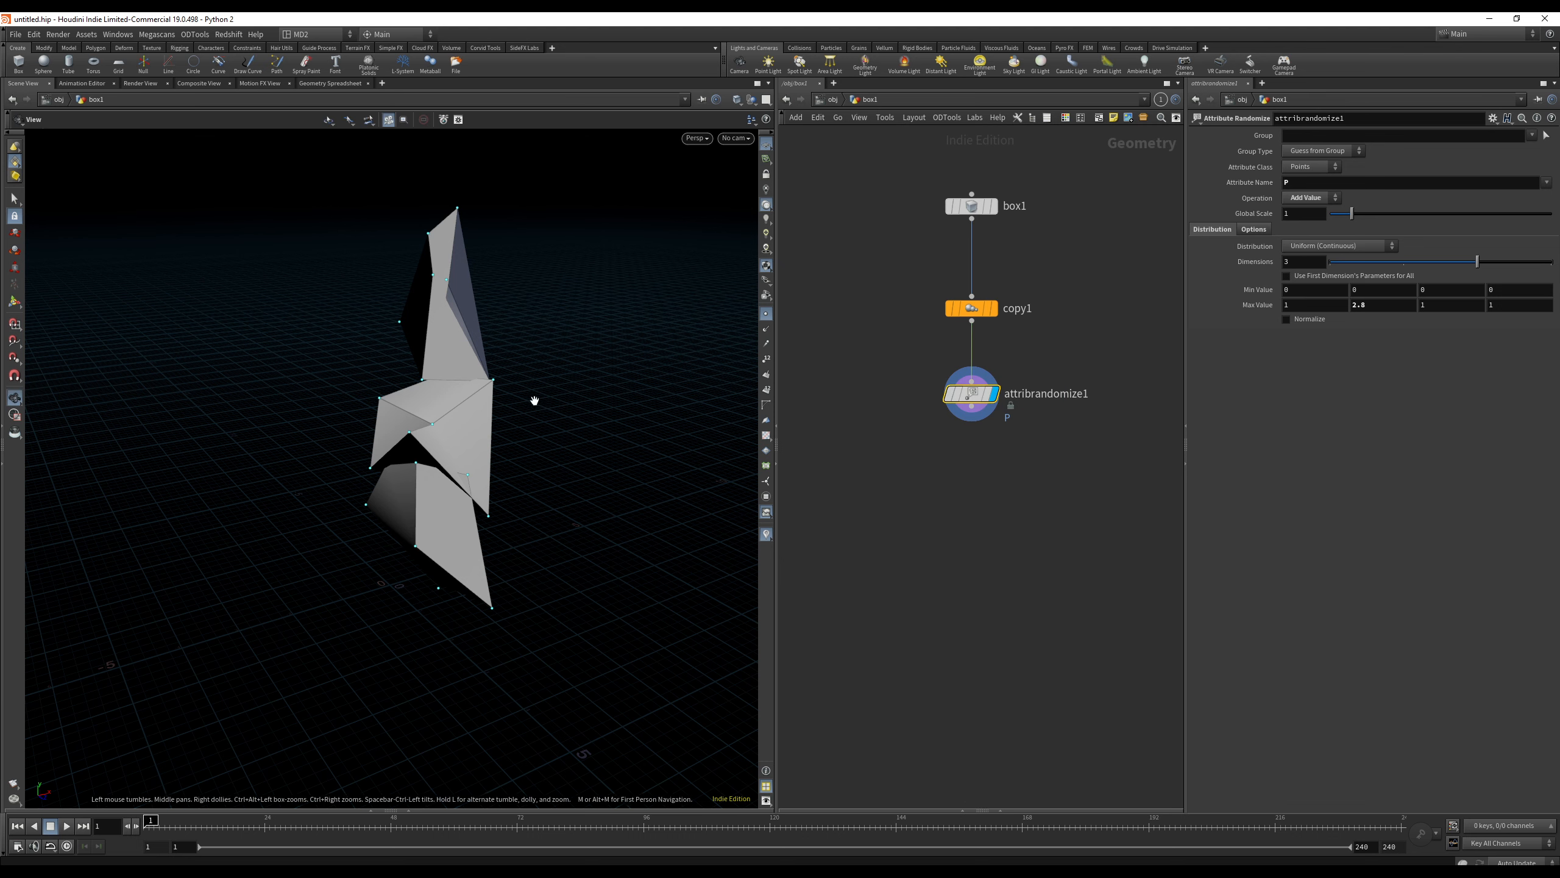
Re-enable Pack and Instance on copy1 and view the Attribute Randomize node's packed cubes.
{"action": "left_click_drag", "start_coordinate": [533, 401], "coordinate": [455, 396], "text": "alt"}
{"action": "left_click", "coordinate": [969, 312]}
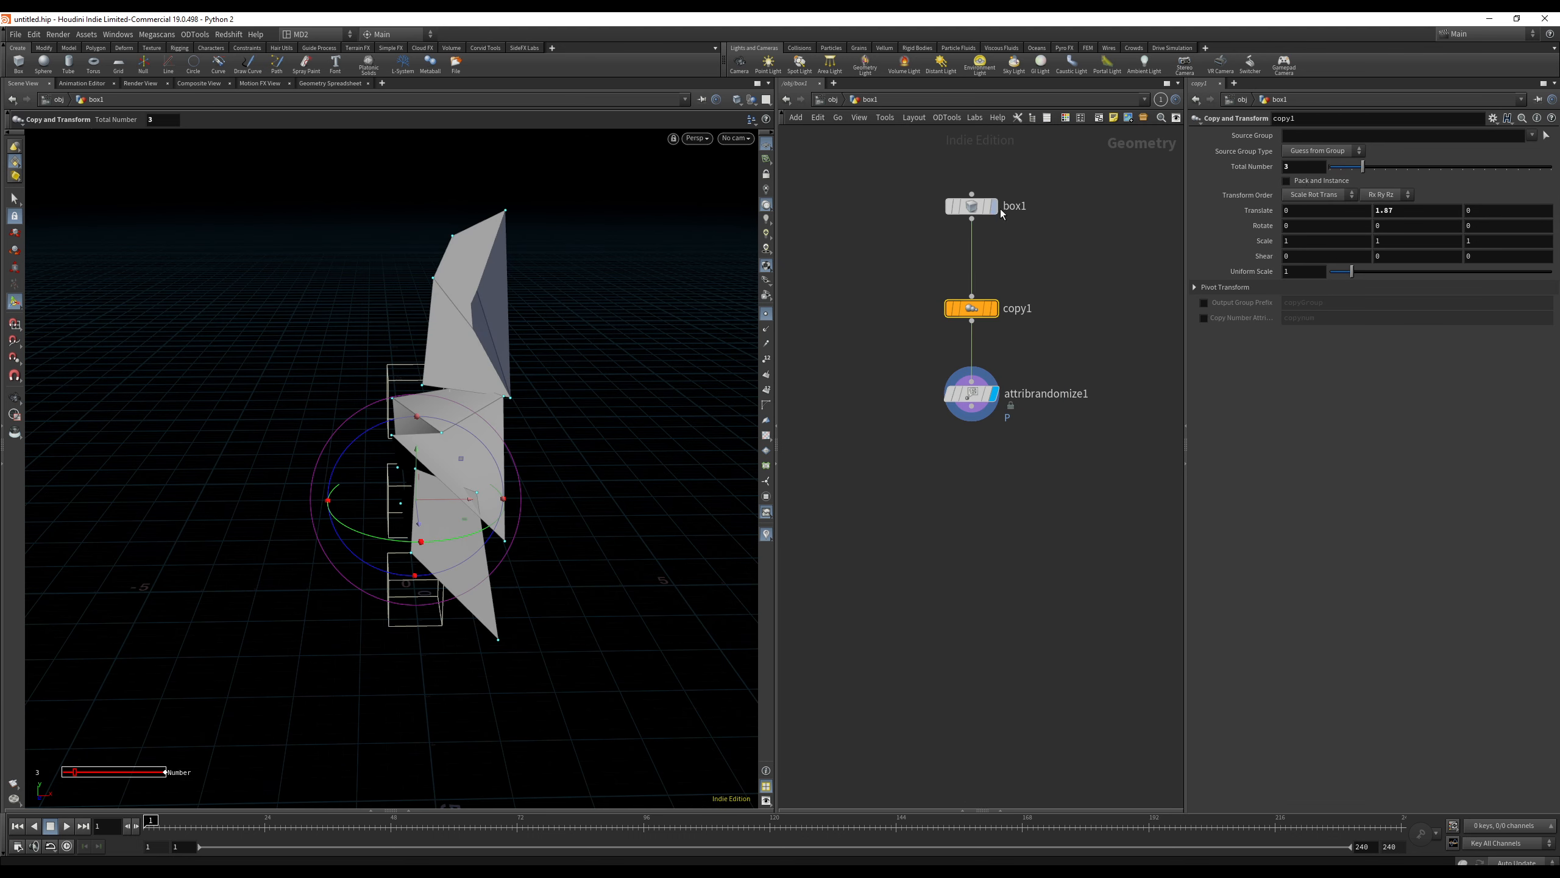
{"action": "left_click", "coordinate": [1309, 187]}
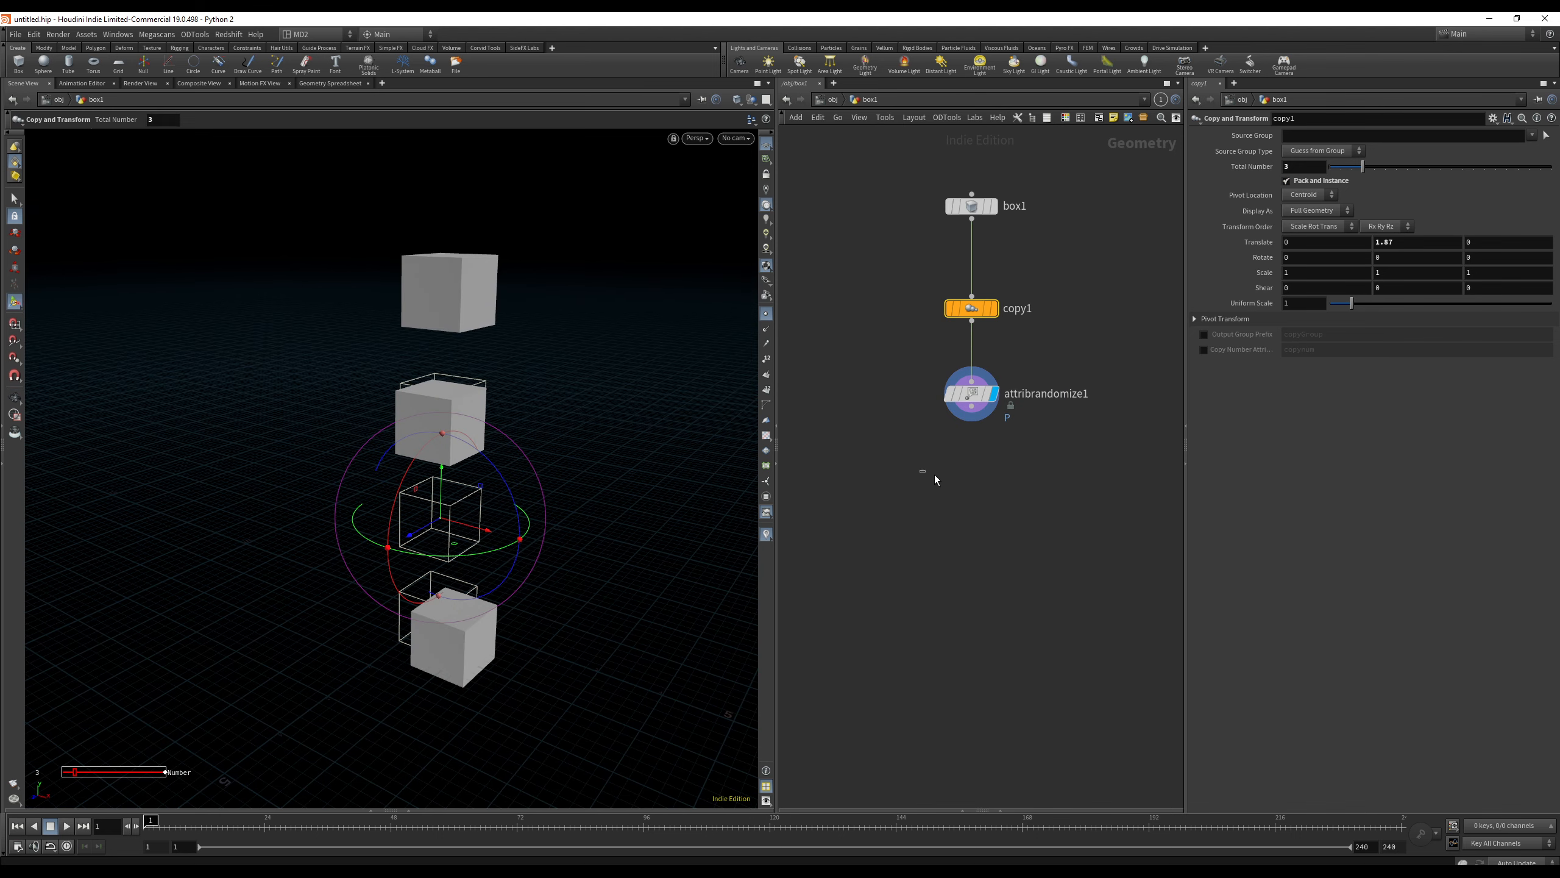
{"action": "left_click", "coordinate": [970, 393]}
{"action": "left_click_drag", "start_coordinate": [756, 455], "coordinate": [751, 446]}
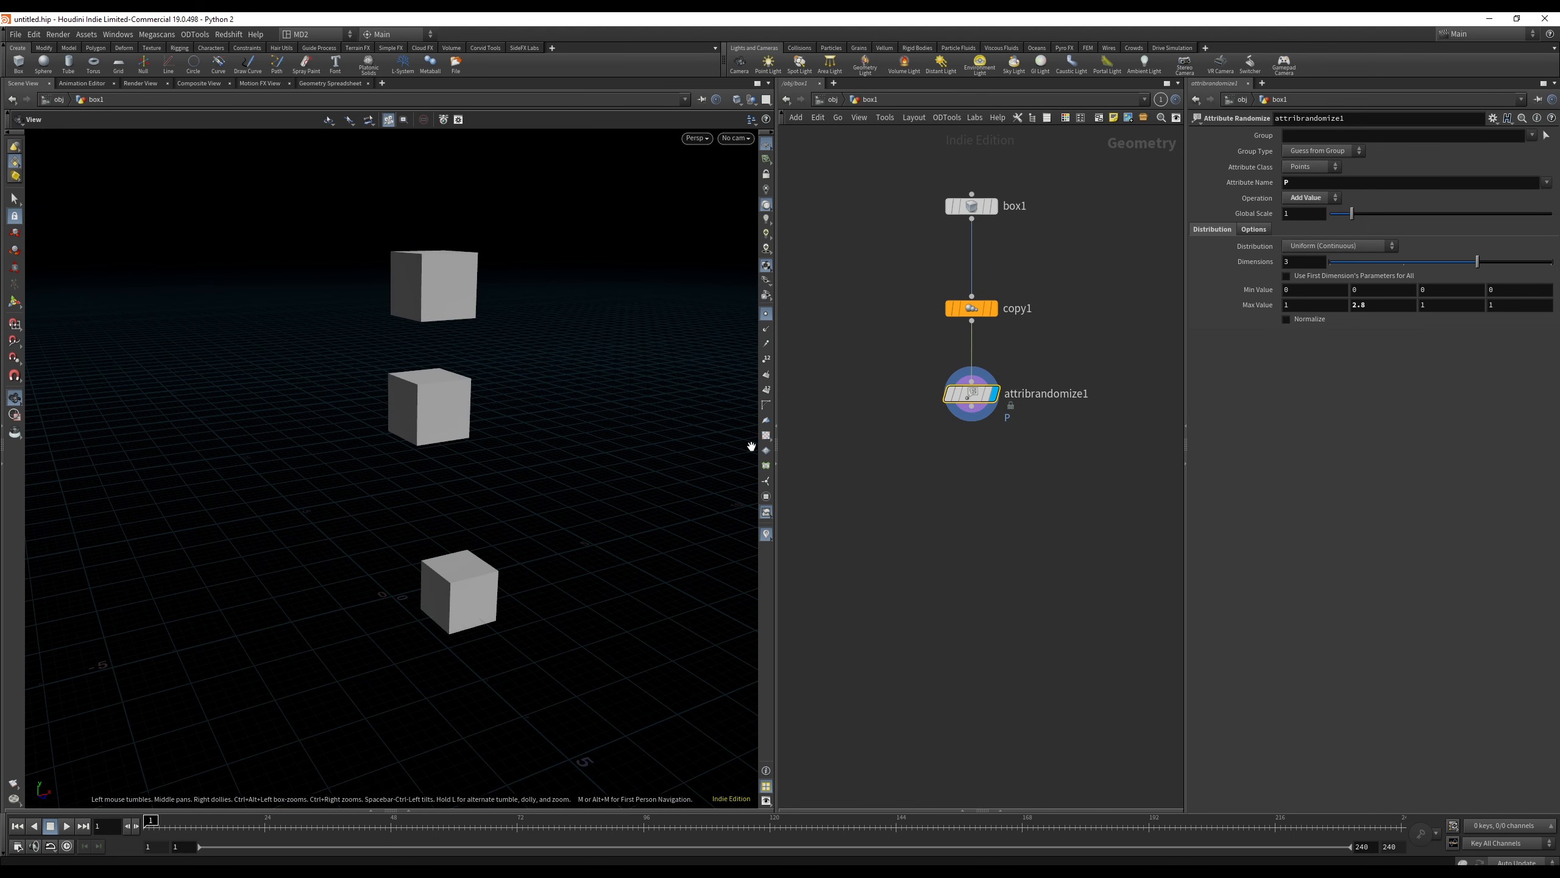
{"action": "middle_click_drag", "start_coordinate": [480, 404], "coordinate": [470, 407], "text": "alt"}
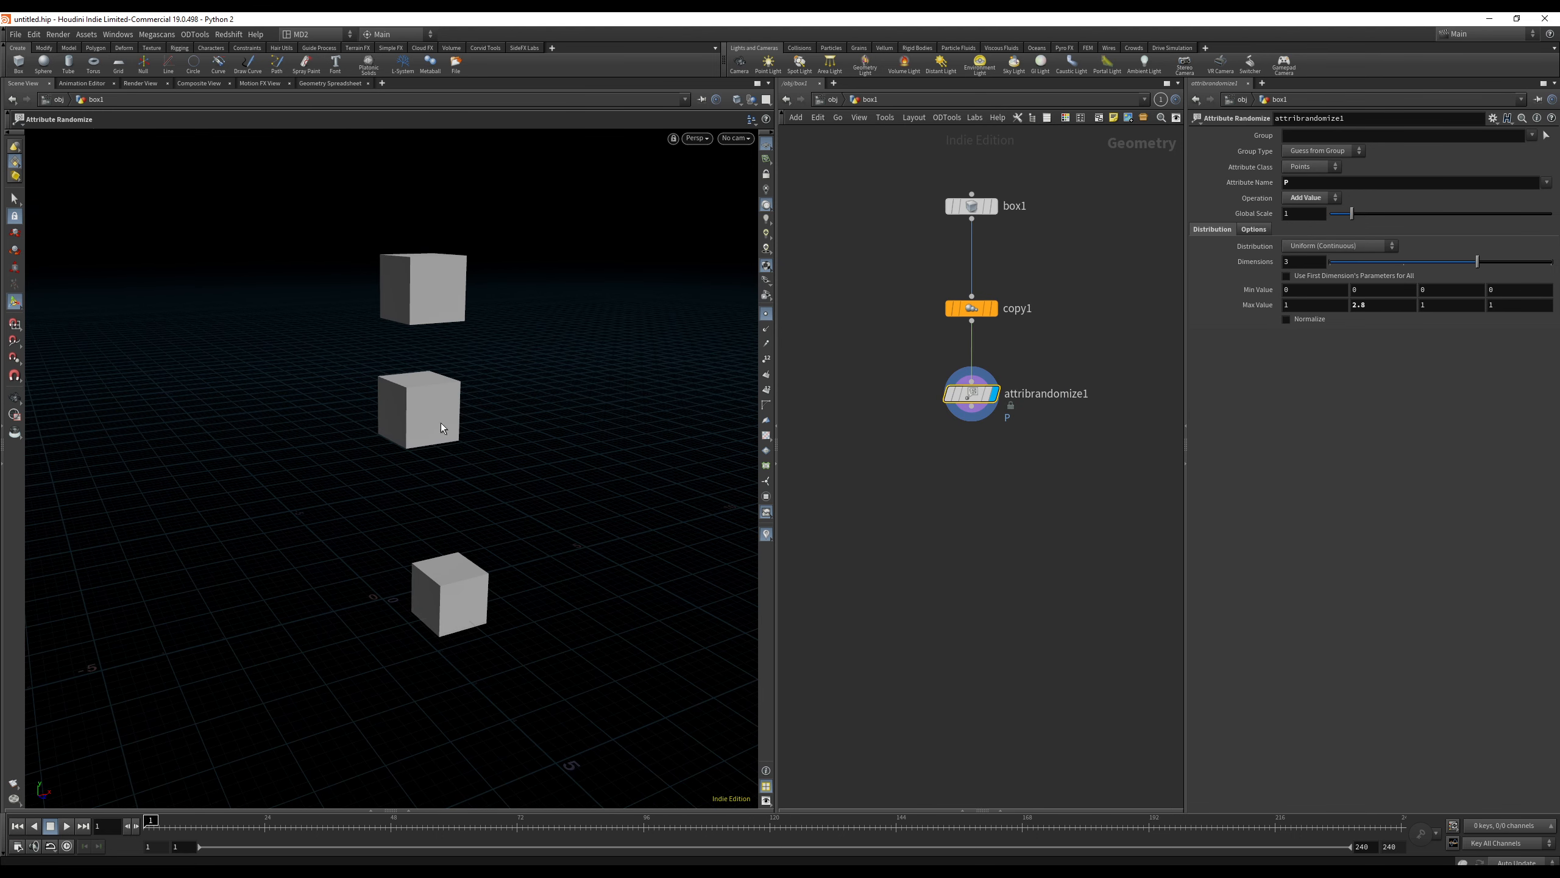
Move the attribrandomize1 and copy1 nodes slightly lower in the network, and inspect the original and randomized copies from several angles.
{"action": "left_click_drag", "start_coordinate": [994, 398], "coordinate": [993, 418]}
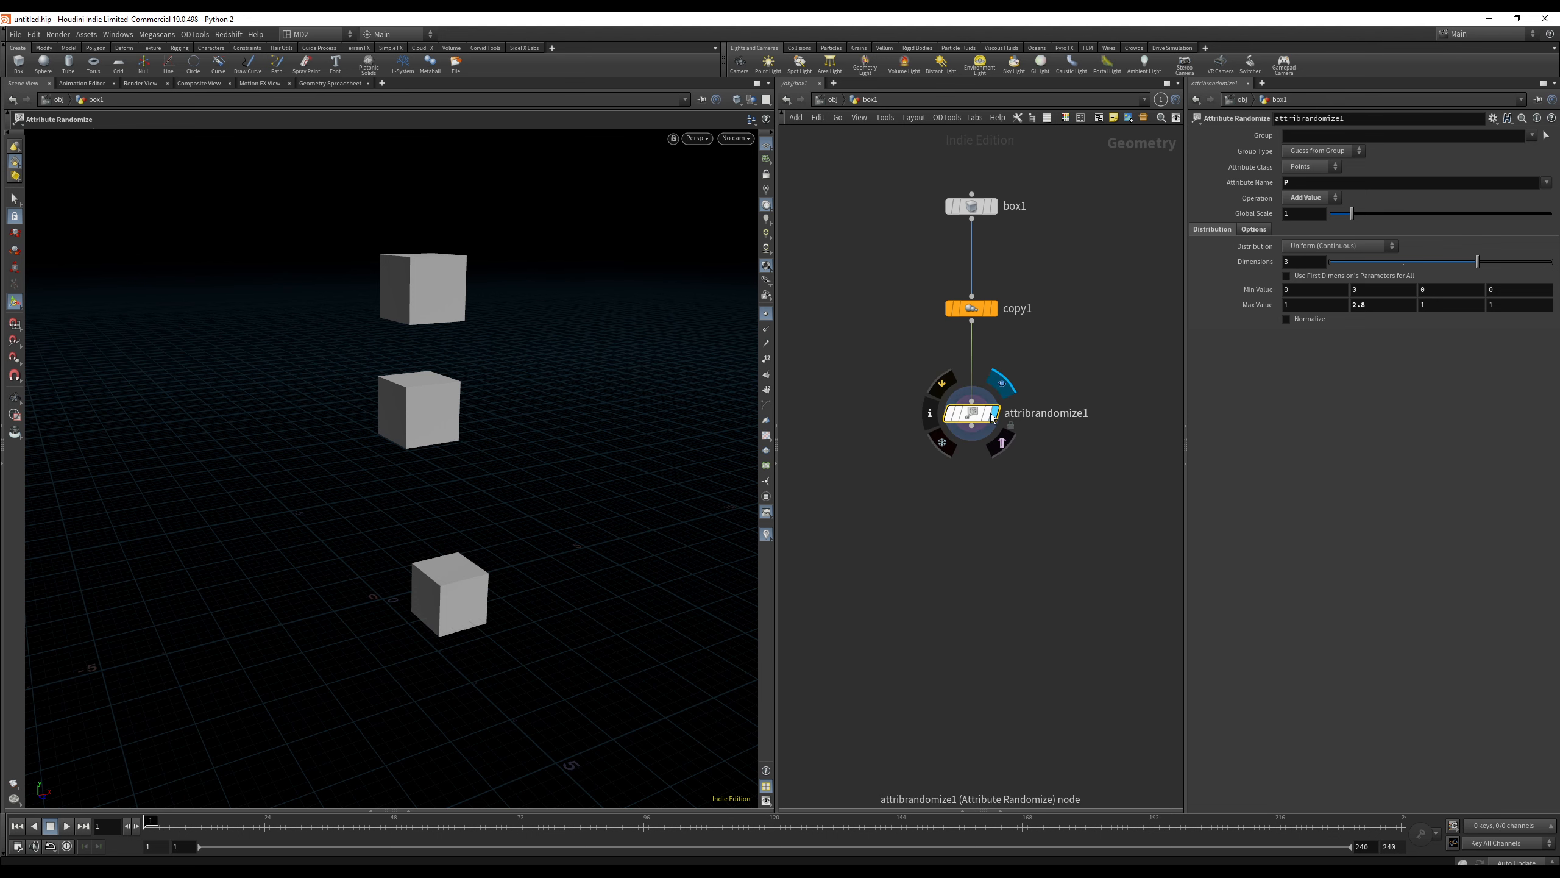
{"action": "left_click", "coordinate": [971, 308]}
{"action": "left_click_drag", "start_coordinate": [413, 385], "coordinate": [523, 383]}
{"action": "key", "text": "Return"}
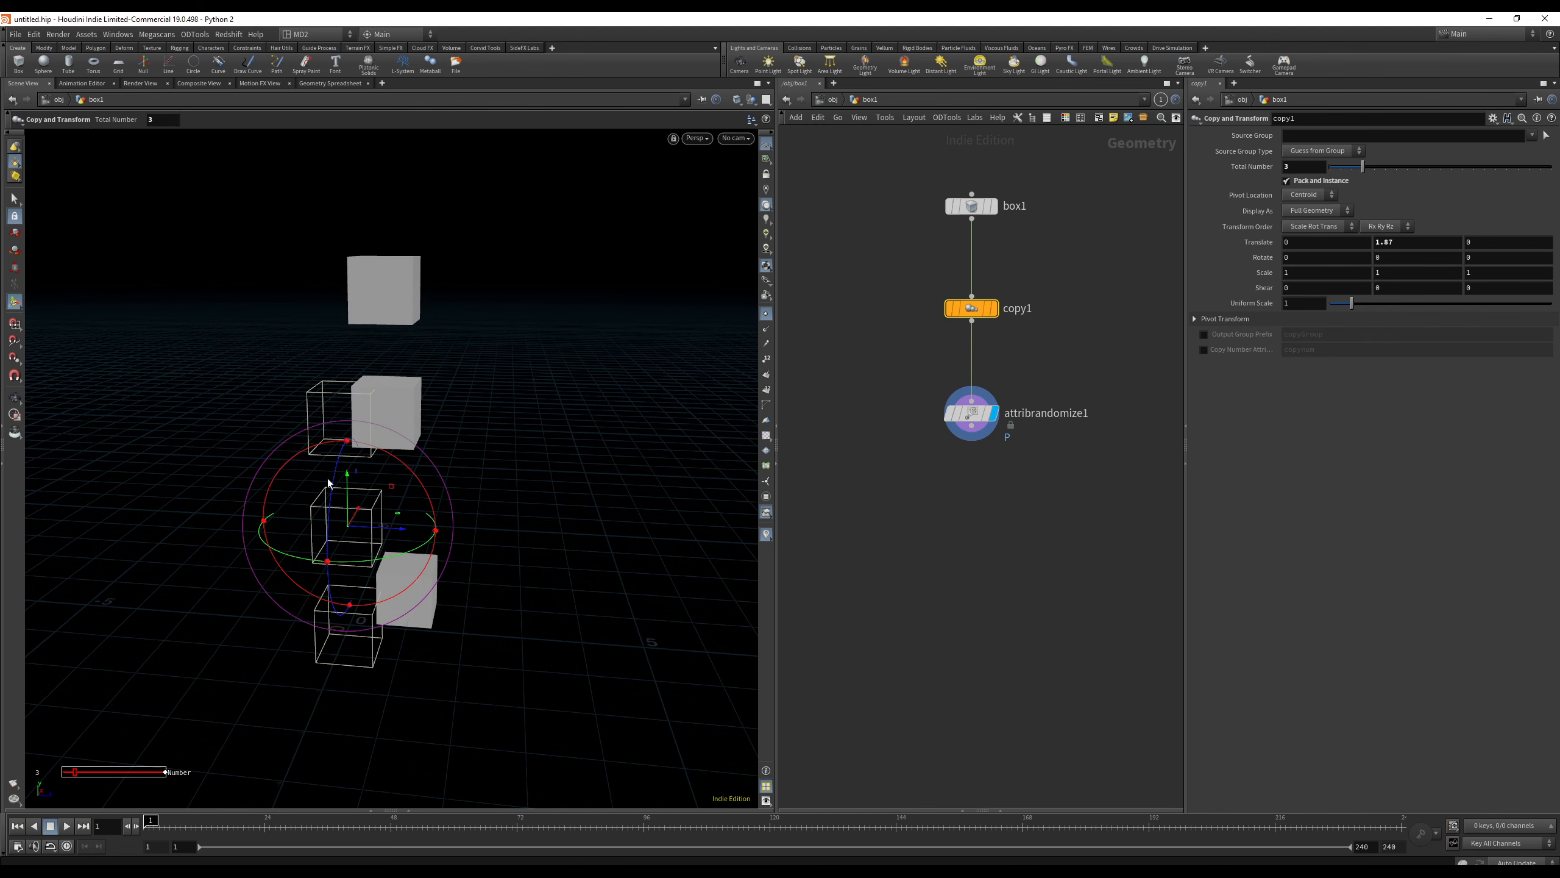
{"action": "left_click_drag", "start_coordinate": [328, 498], "coordinate": [457, 369]}
{"action": "left_click", "coordinate": [973, 209]}
{"action": "left_click", "coordinate": [976, 418]}
{"action": "left_click_drag", "start_coordinate": [439, 445], "coordinate": [383, 422]}
{"action": "key", "text": "Return"}
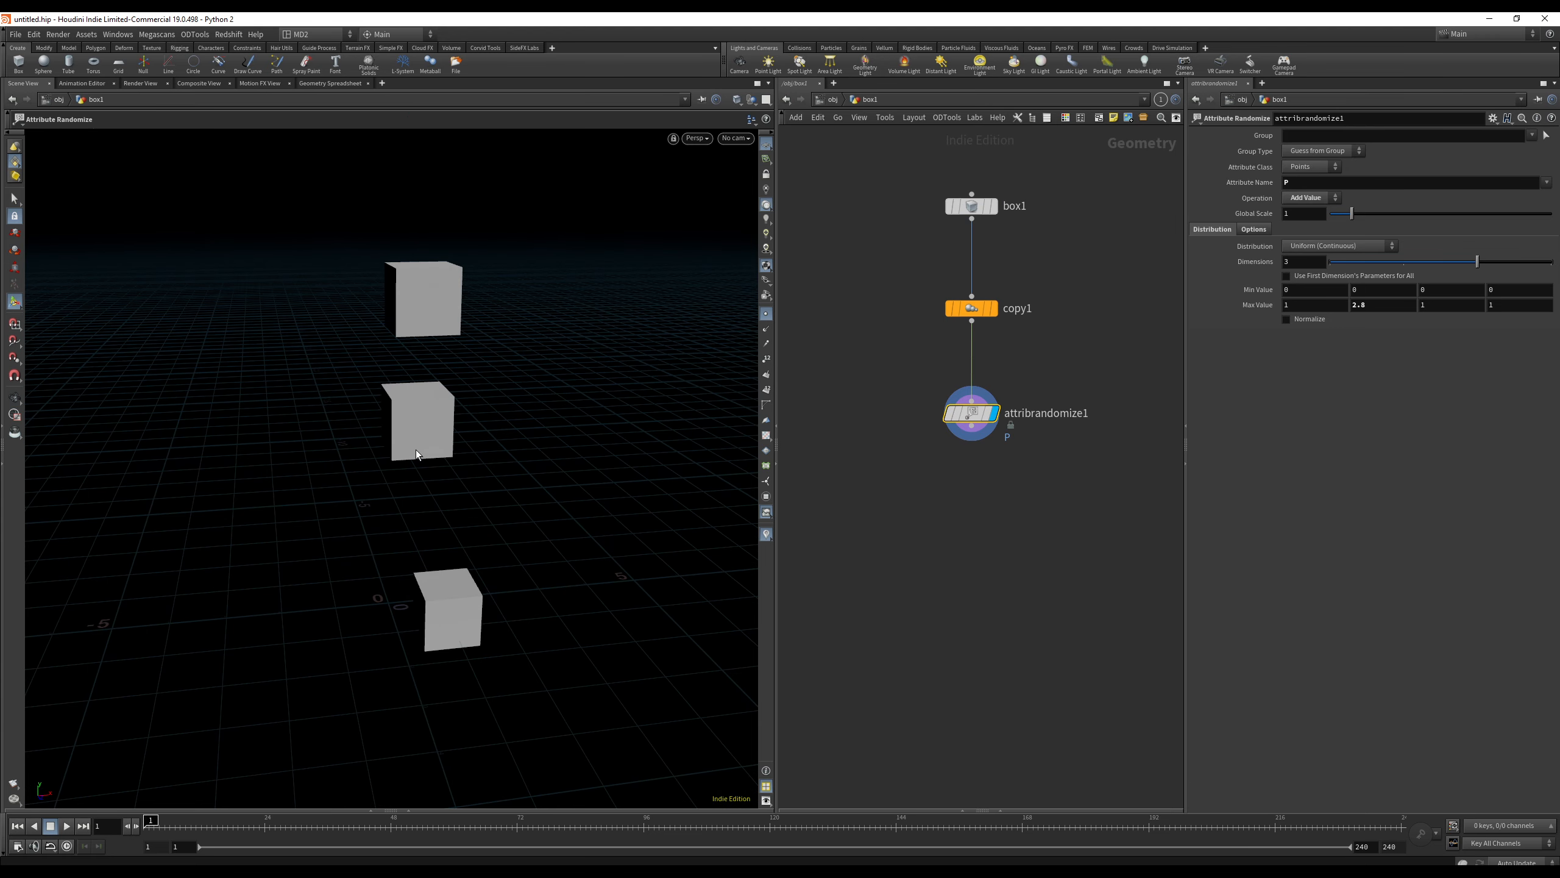
{"action": "left_click_drag", "start_coordinate": [969, 312], "coordinate": [972, 326]}
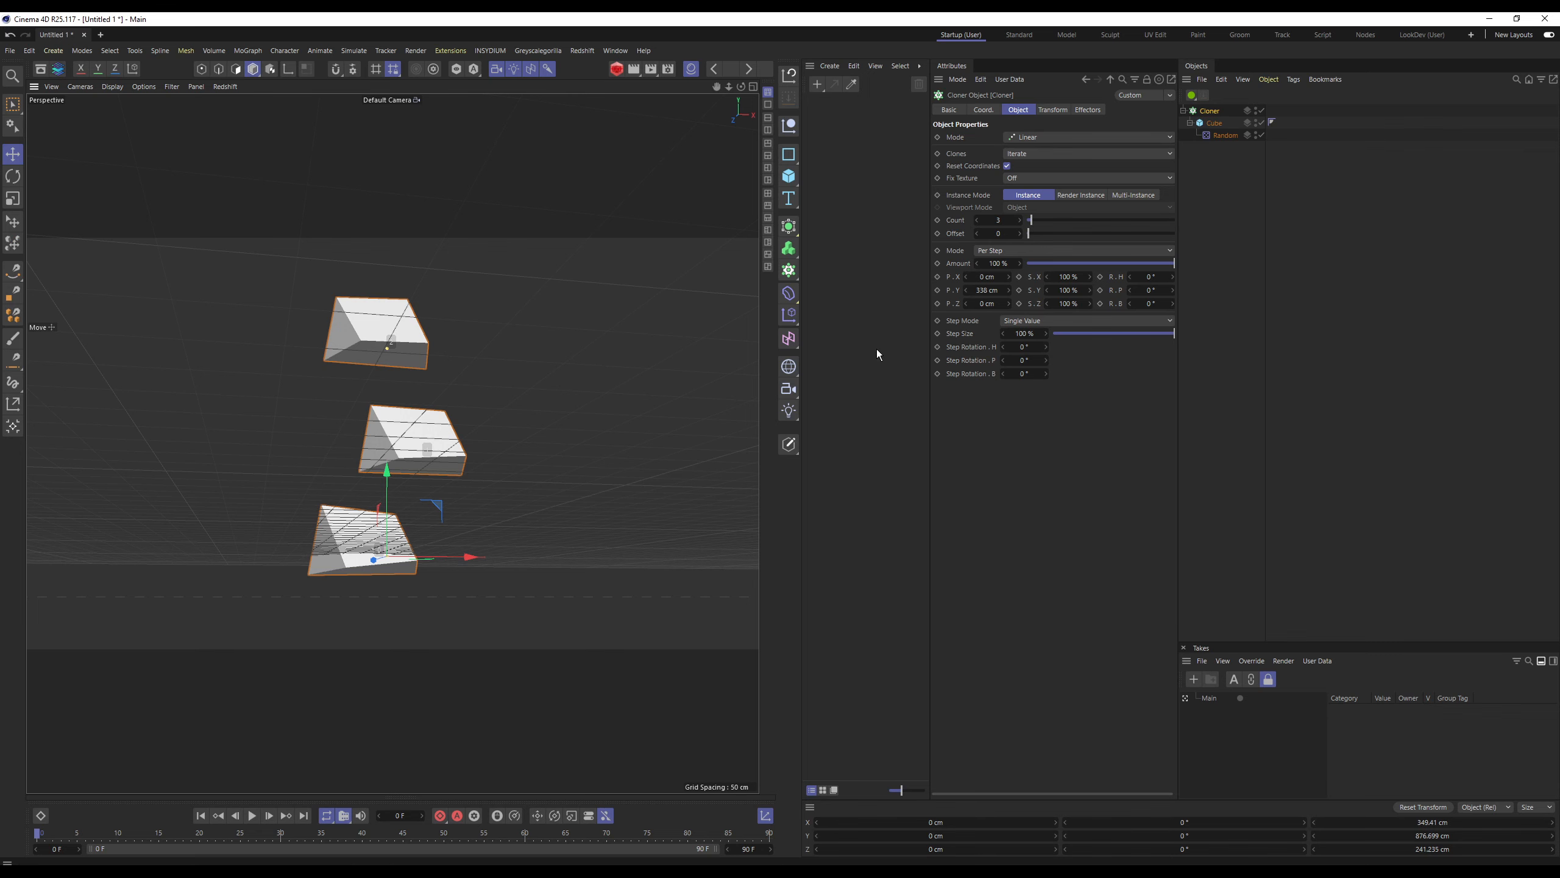
Switch to Cinema 4D, move the Random effector out of the Cube to the top level, and set its deformation to Off.
{"action": "left_click_drag", "start_coordinate": [1224, 135], "coordinate": [1219, 112]}
{"action": "left_click", "coordinate": [1069, 110]}
{"action": "left_click", "coordinate": [1090, 110]}
{"action": "left_click", "coordinate": [1002, 139]}
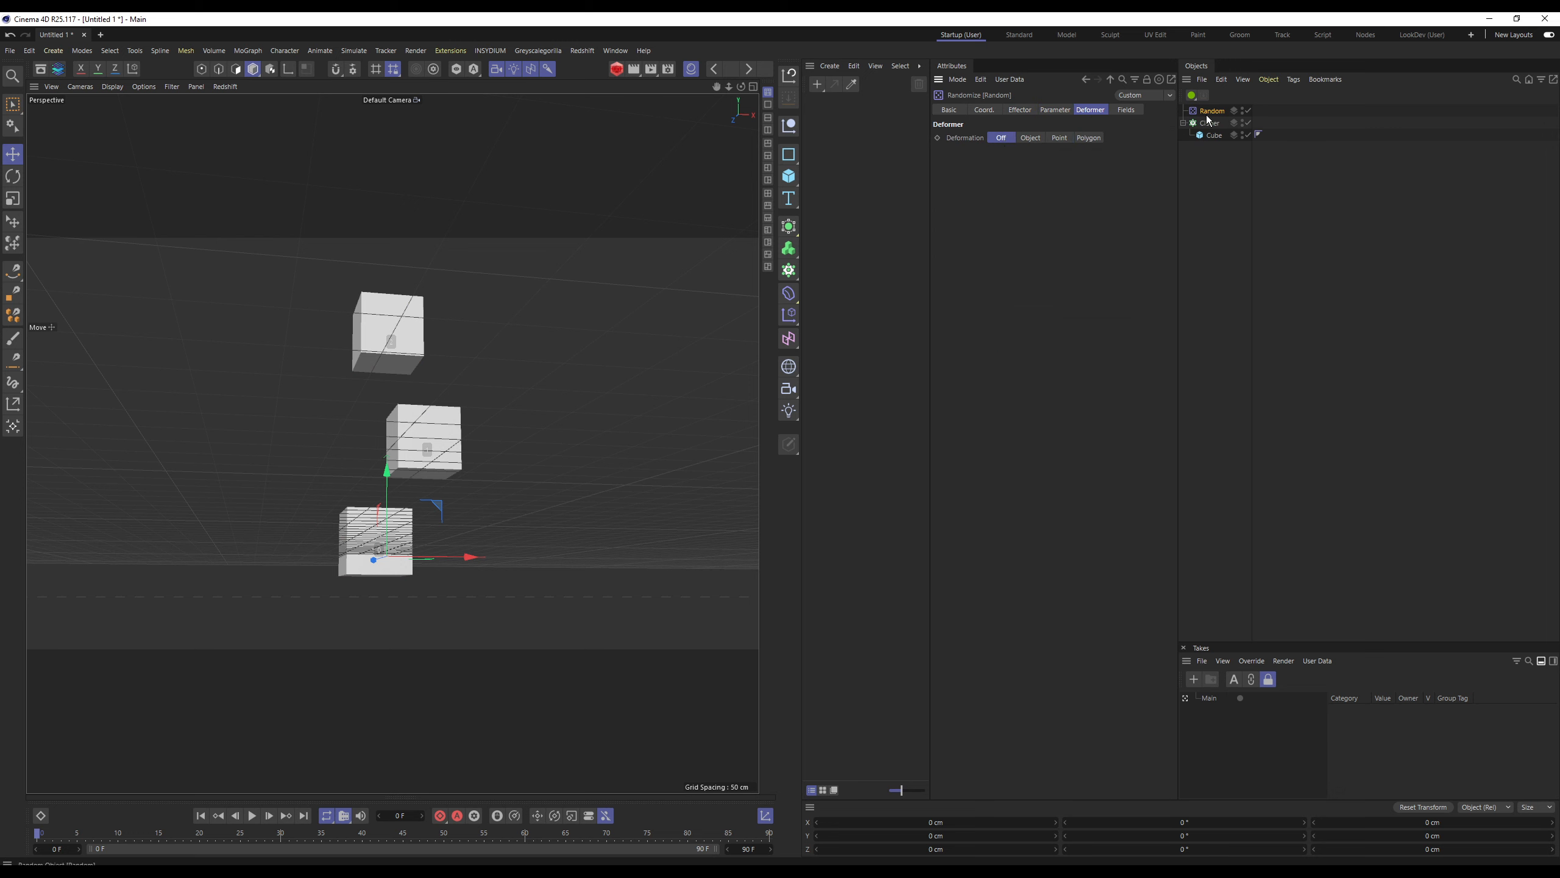
Select the Cloner and set its mode to Grid.
{"action": "left_click", "coordinate": [1208, 124]}
{"action": "left_click", "coordinate": [1028, 146]}
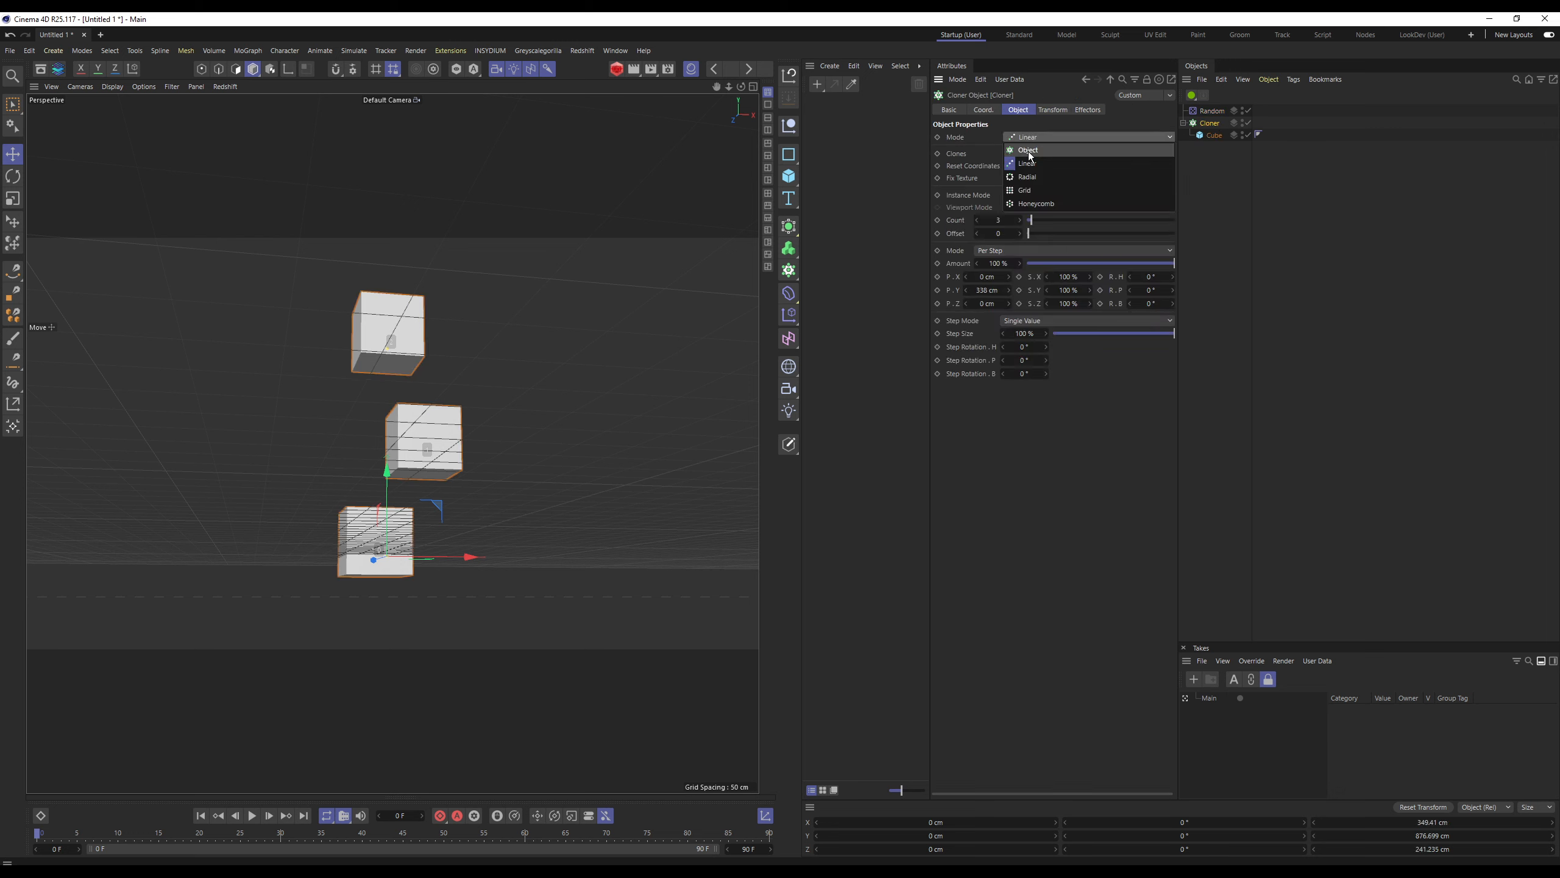
{"action": "left_click", "coordinate": [1021, 183]}
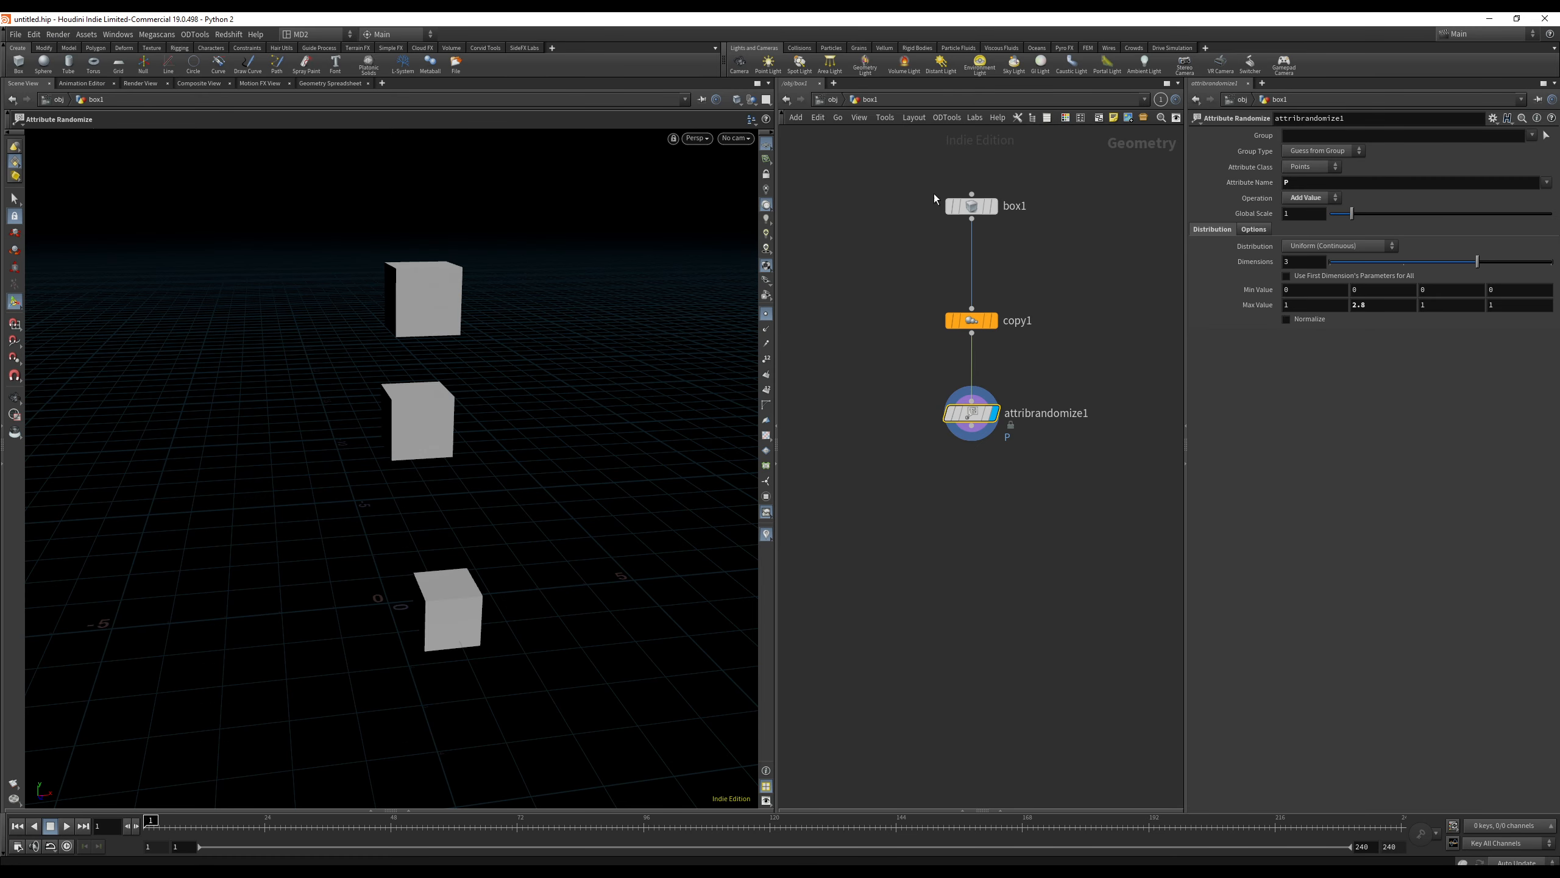
Switch to Houdini, look at the settings of the copy1 node, and select the attribrandomize1 node.
{"action": "left_click", "coordinate": [977, 323]}
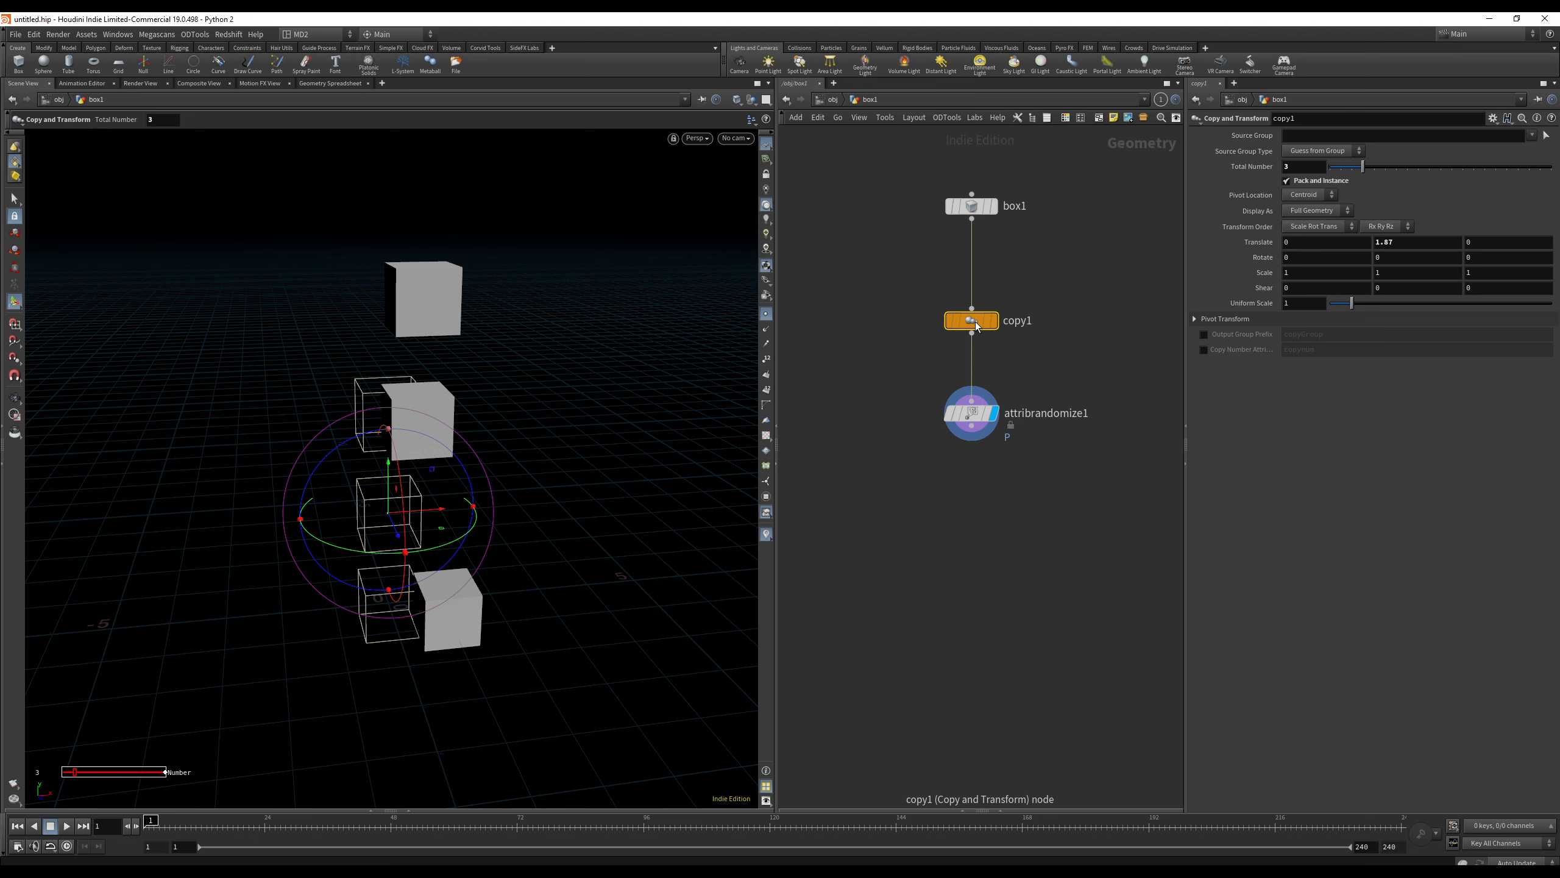
{"action": "left_click_drag", "start_coordinate": [895, 407], "coordinate": [1139, 443]}
{"action": "middle_click_drag", "start_coordinate": [890, 333], "coordinate": [944, 347]}
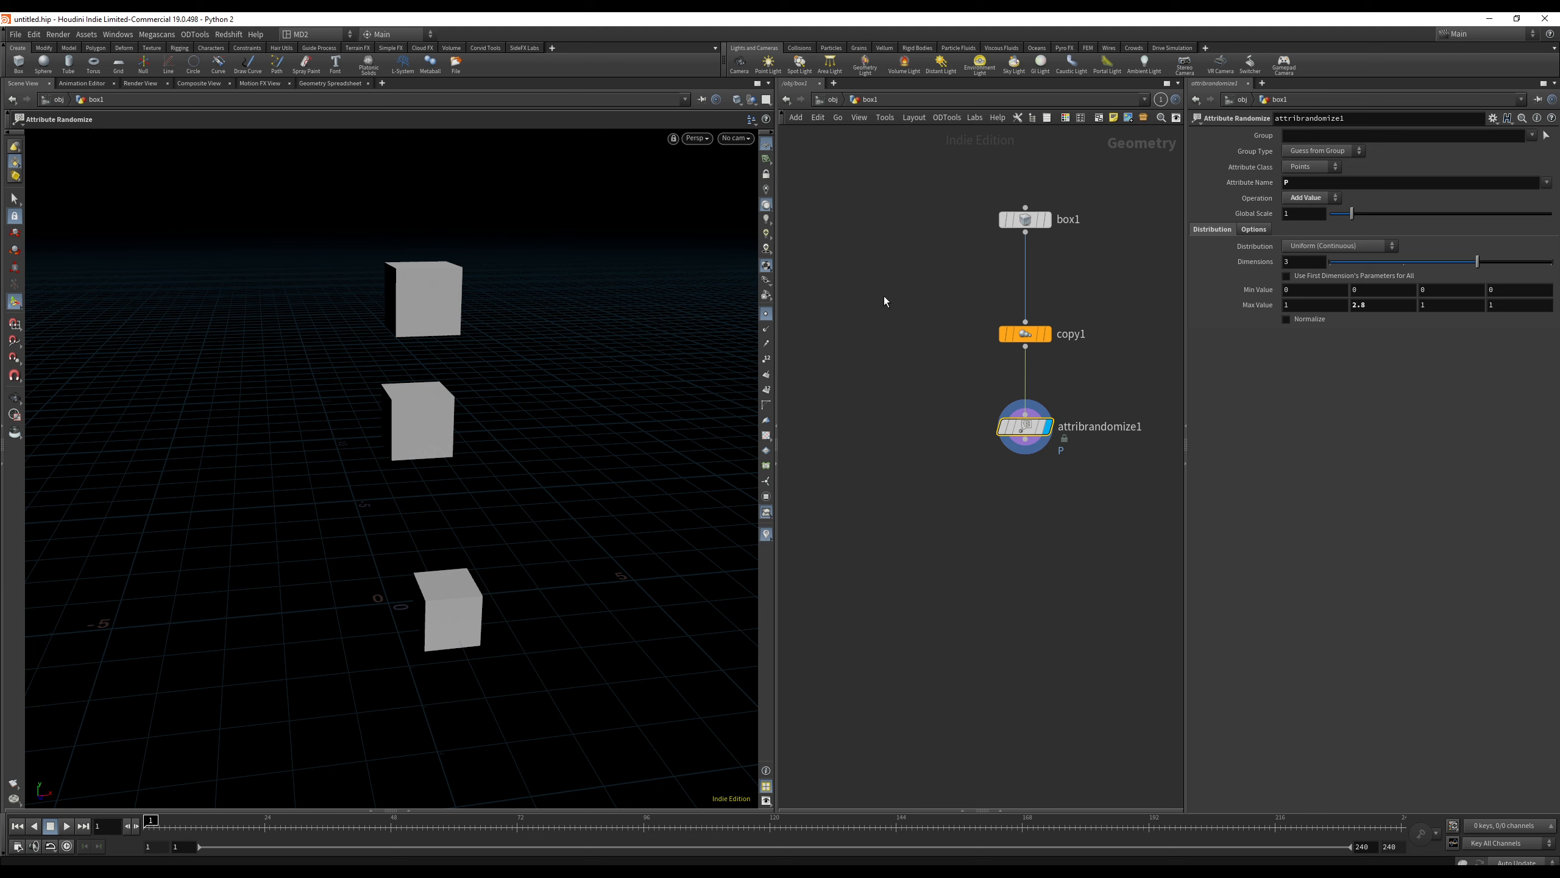
Add a MOPs Instancer node beside copy1, feed box1 into it, and display its result.
{"action": "key", "text": "Tab"}
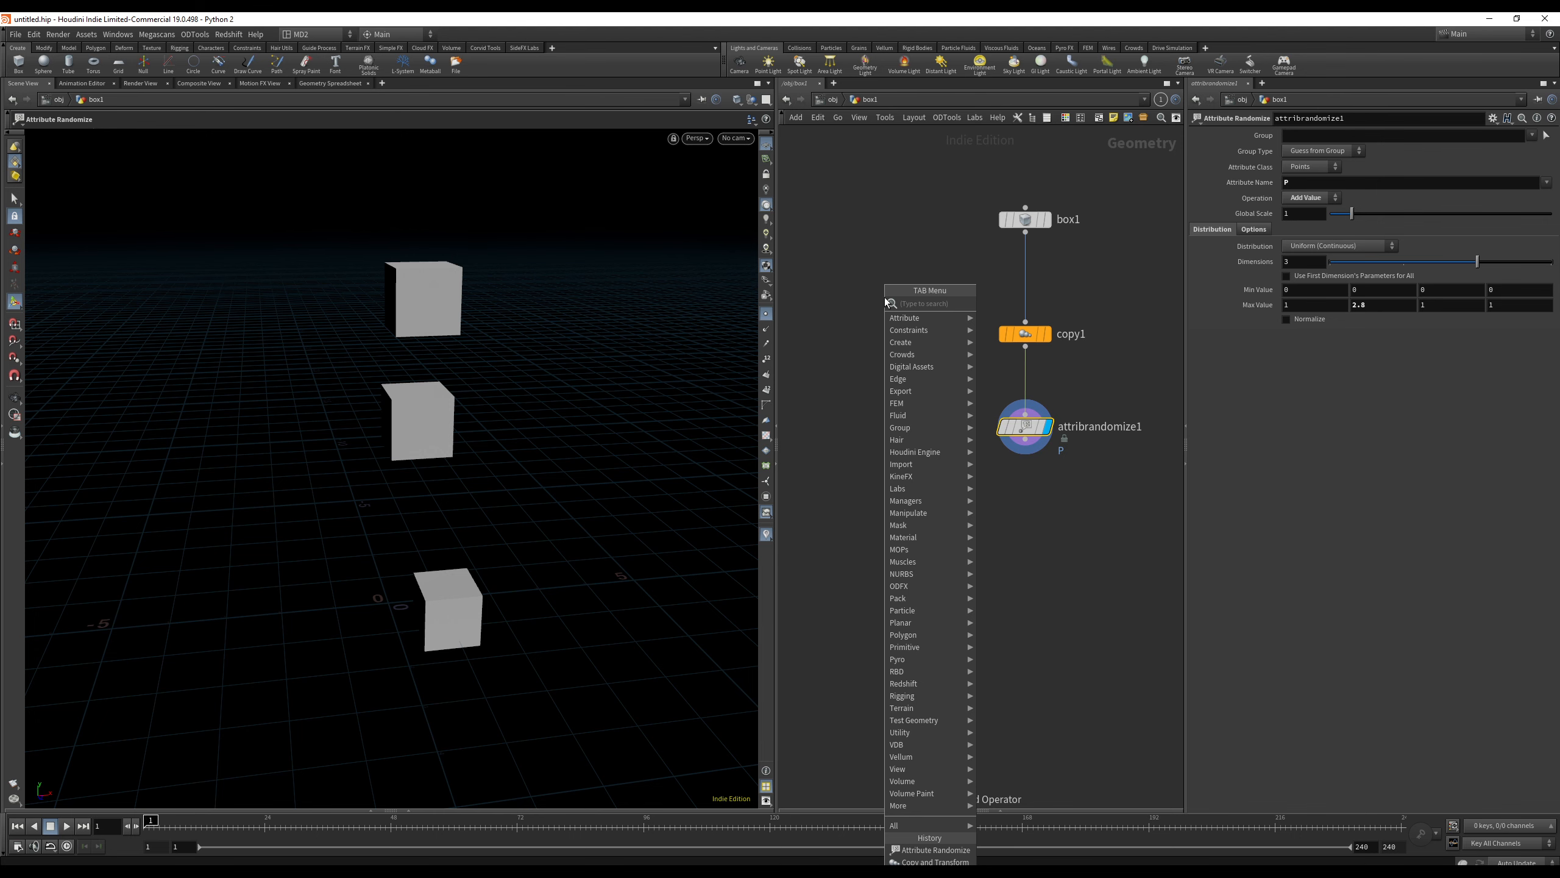
{"action": "type", "text": "mo"}
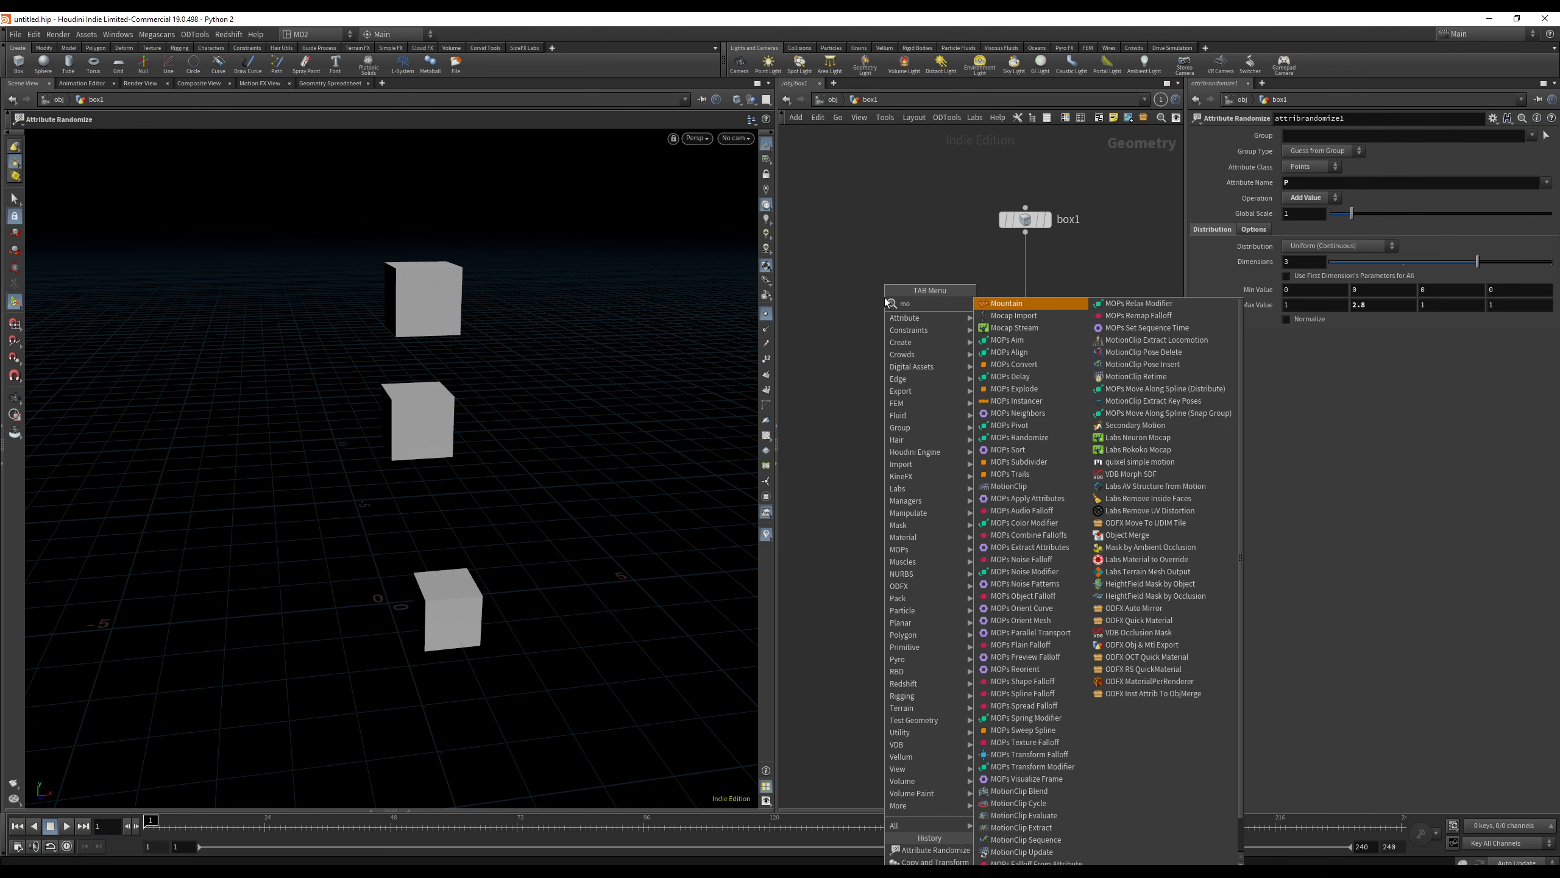
{"action": "type", "text": "ps"}
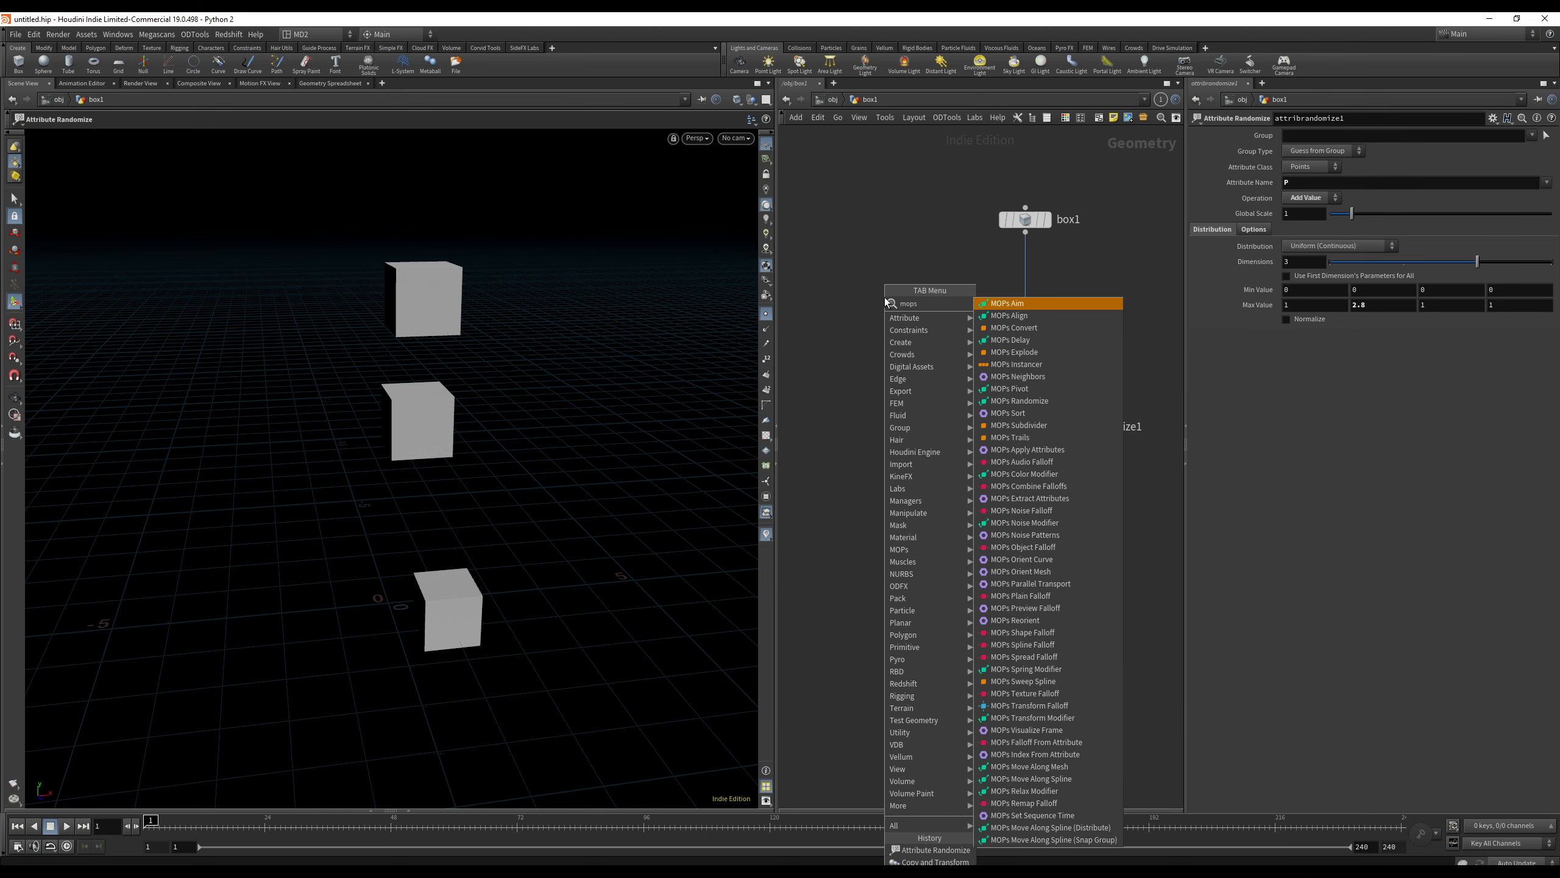
{"action": "left_click", "coordinate": [1008, 366]}
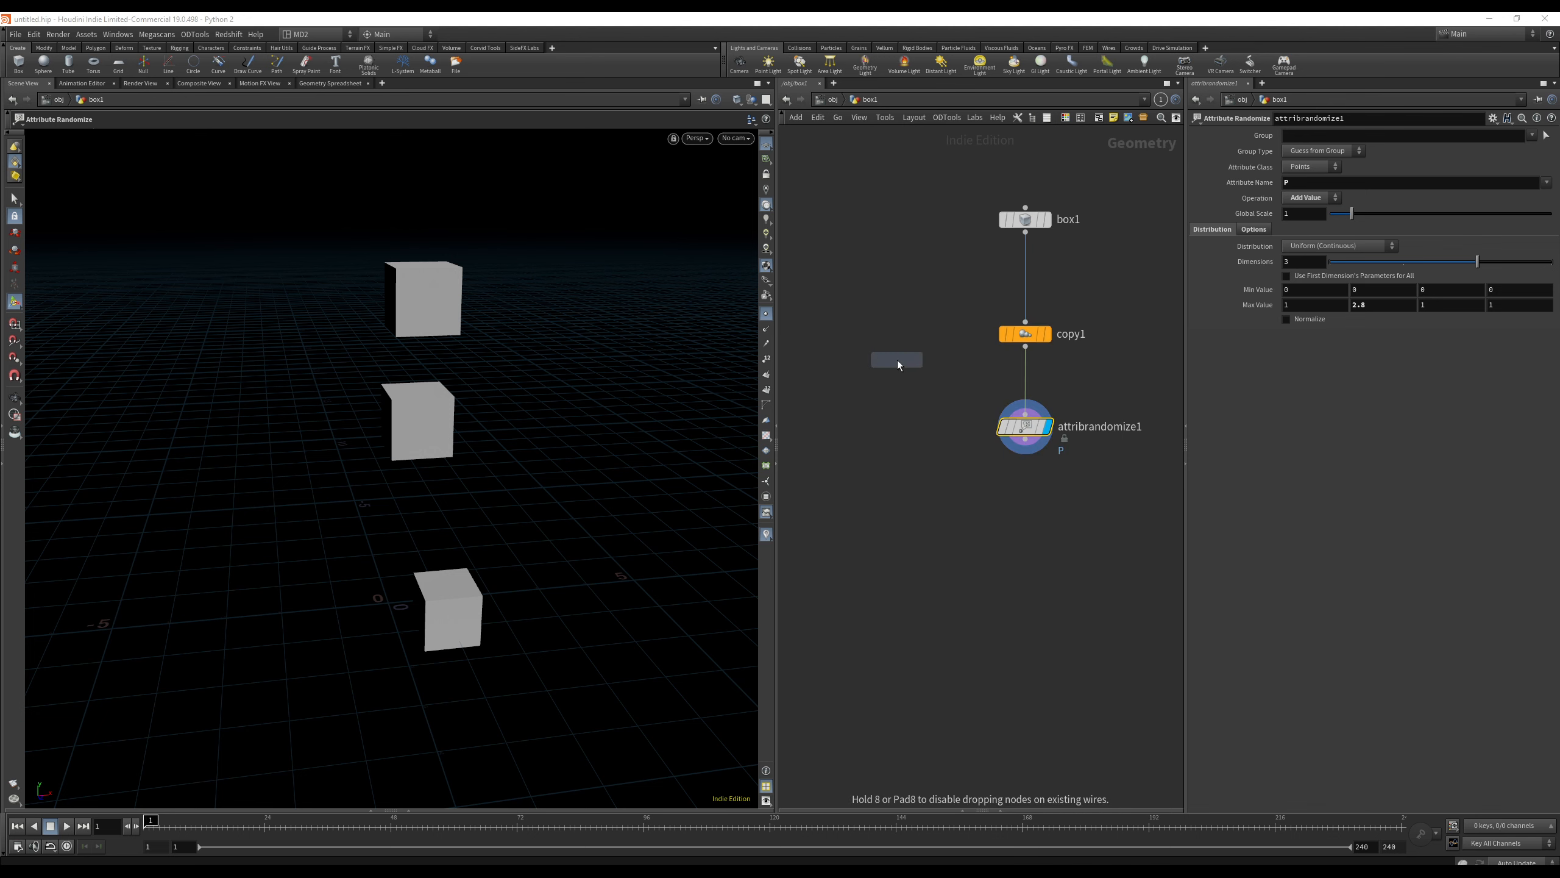
{"action": "left_click", "coordinate": [896, 366]}
{"action": "left_click_drag", "start_coordinate": [896, 365], "coordinate": [907, 346]}
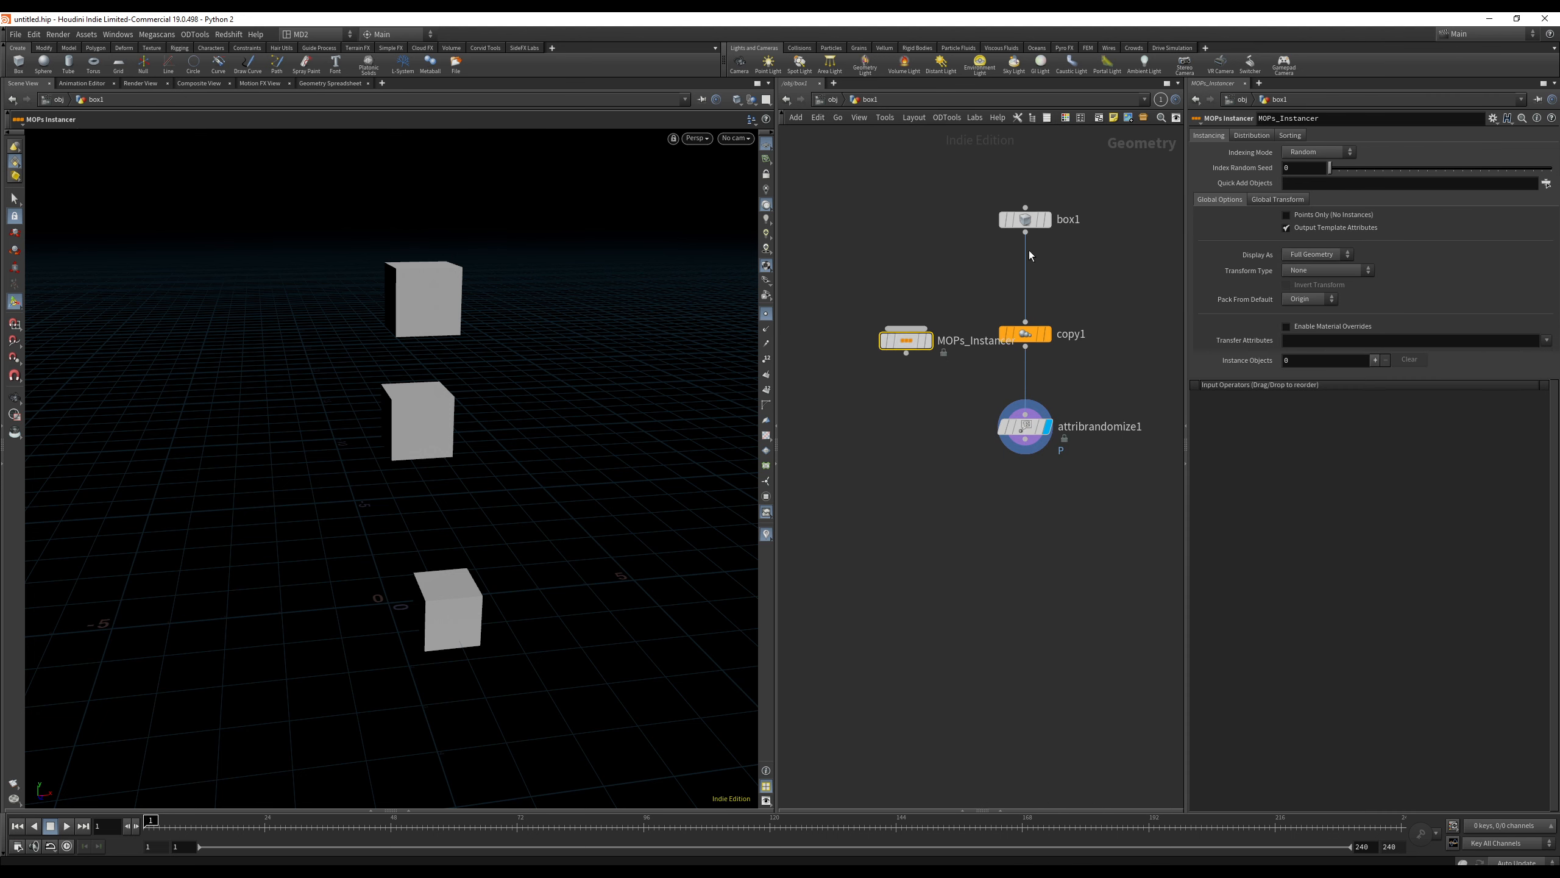
{"action": "left_click_drag", "start_coordinate": [989, 275], "coordinate": [906, 328]}
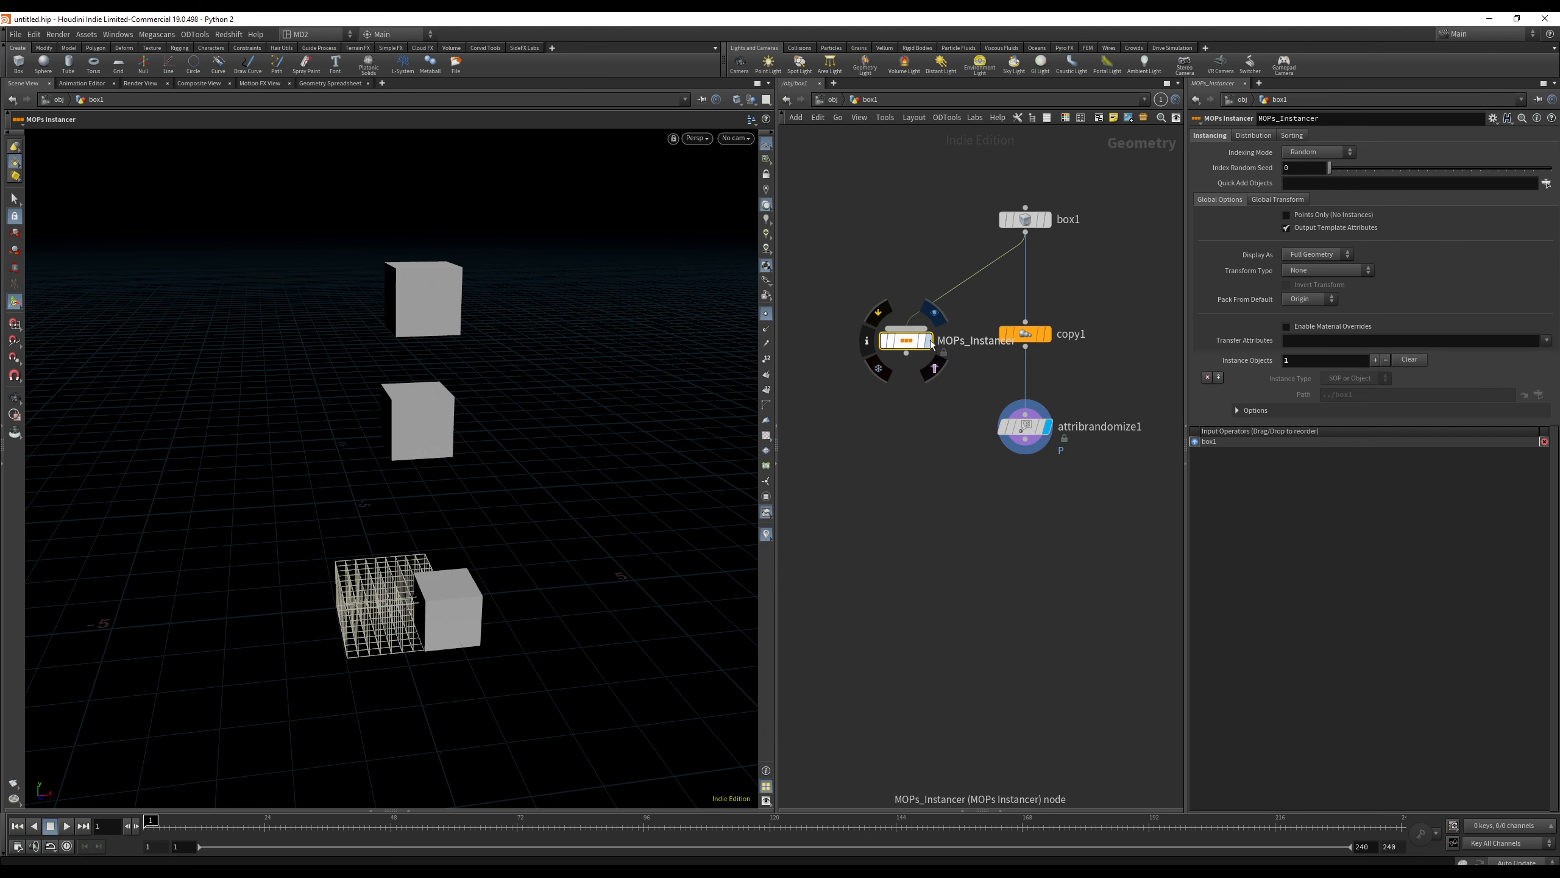
{"action": "left_click", "coordinate": [930, 346]}
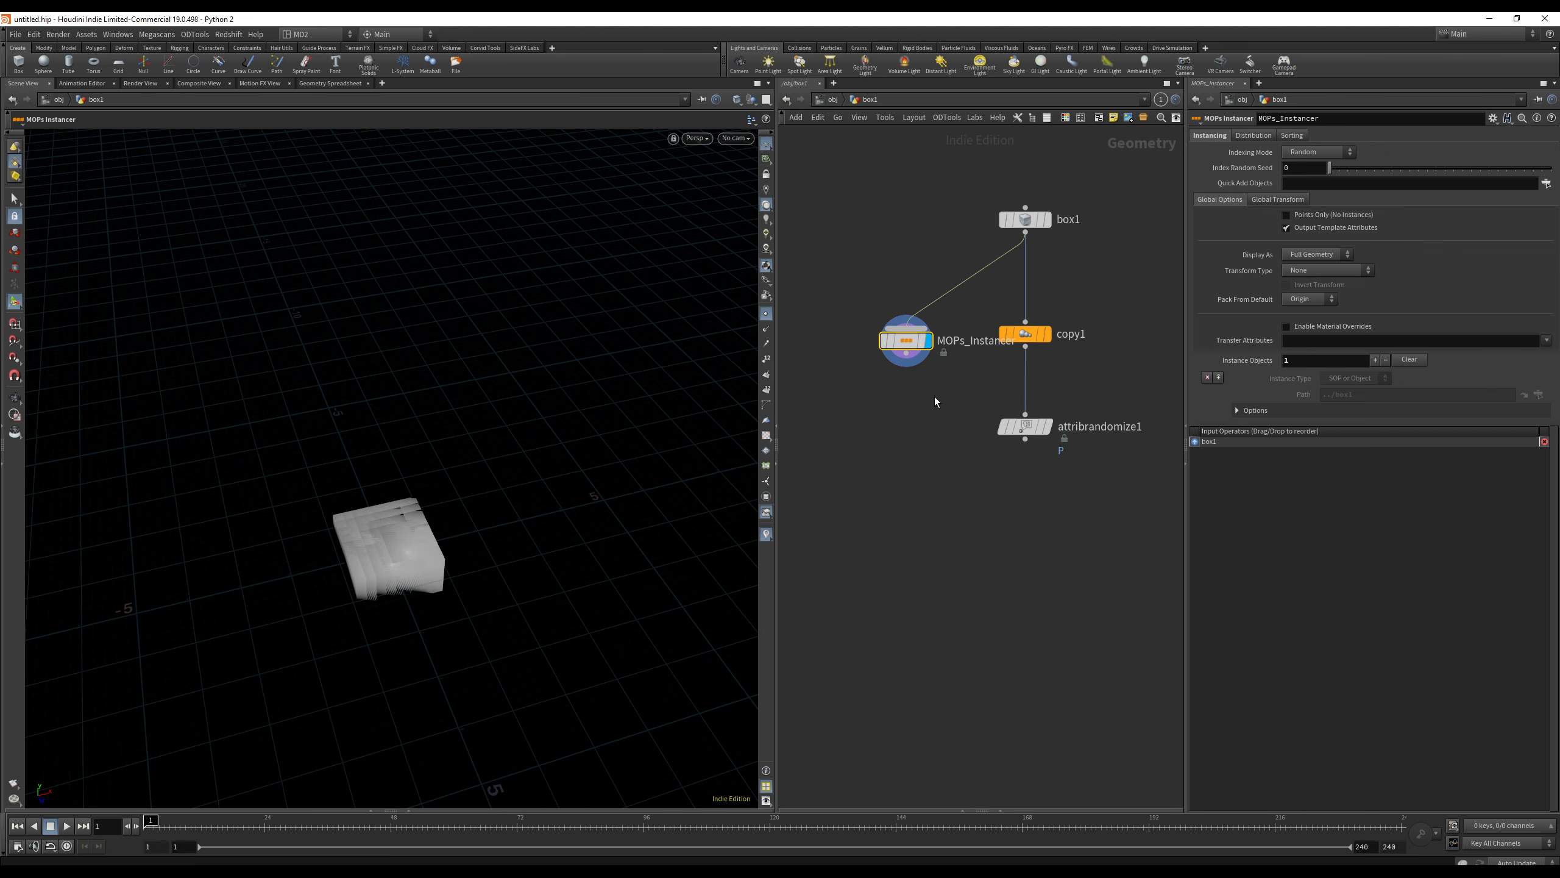
{"action": "left_click_drag", "start_coordinate": [912, 350], "coordinate": [982, 396]}
Enlarge the MOPs Instancer's fixed-size grid distribution to a Size of 7.5, 1.9 and 3.6.
{"action": "left_click_drag", "start_coordinate": [431, 517], "coordinate": [454, 418], "text": "alt"}
{"action": "right_click_drag", "start_coordinate": [455, 418], "coordinate": [586, 518], "text": "alt"}
{"action": "left_click_drag", "start_coordinate": [586, 518], "coordinate": [692, 376], "text": "alt"}
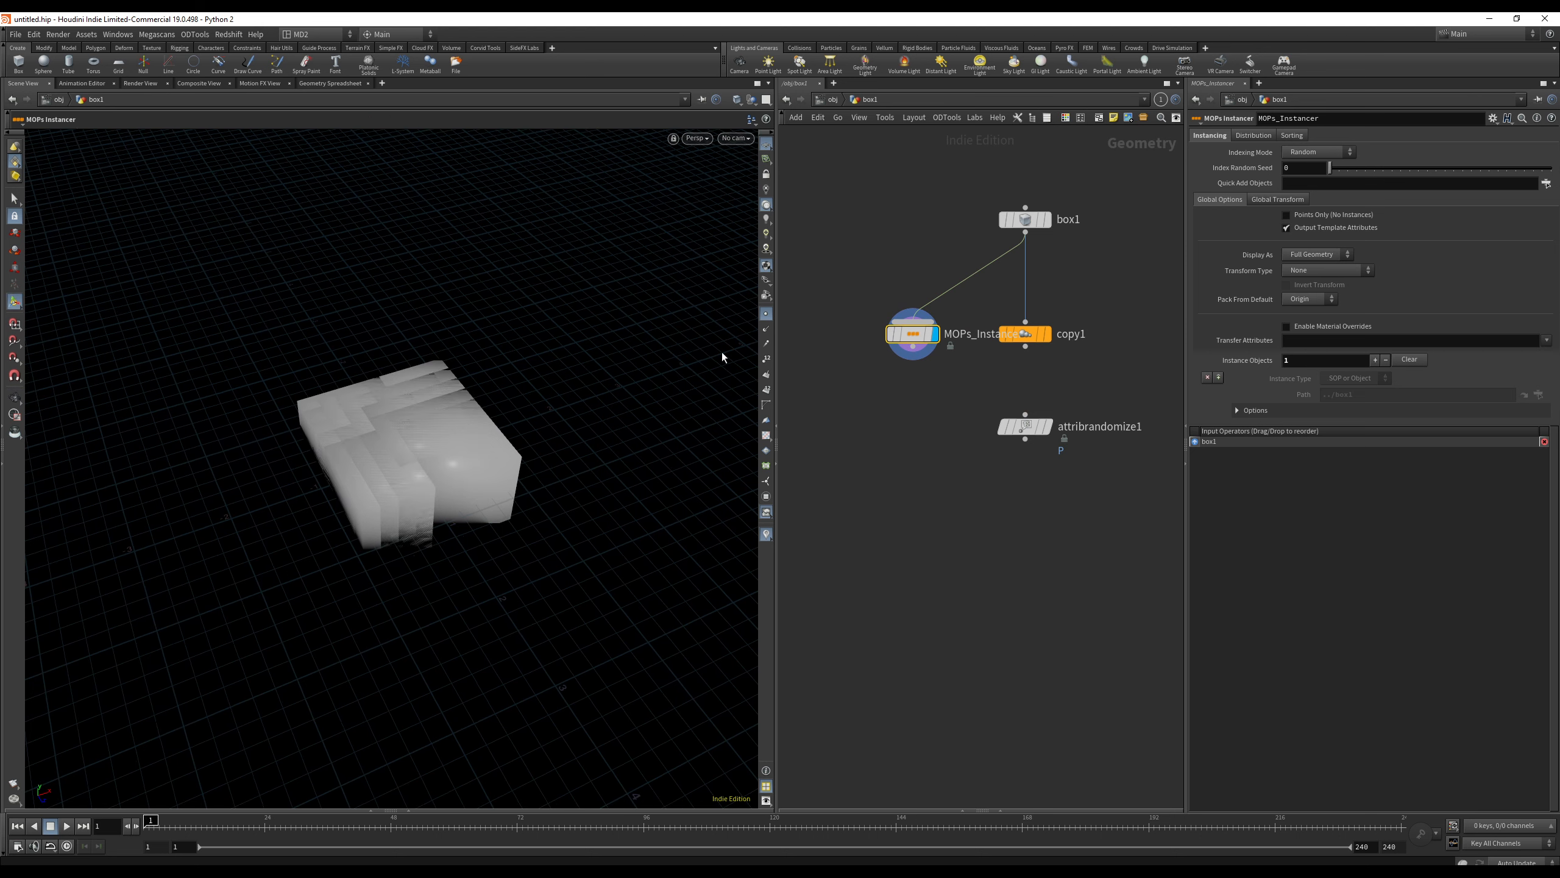
{"action": "left_click", "coordinate": [1253, 138]}
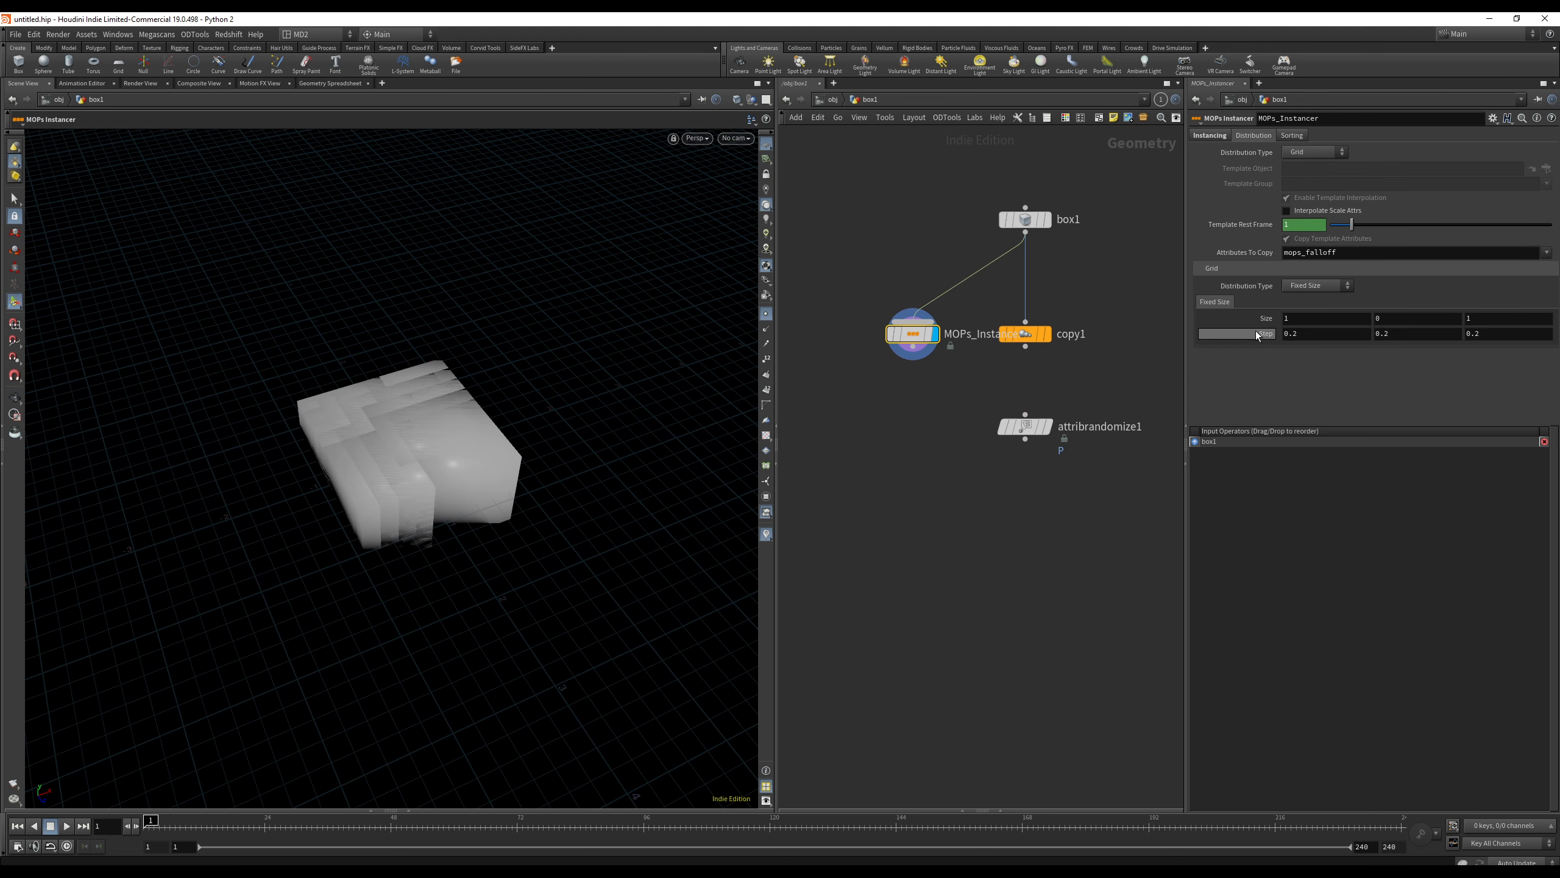
{"action": "middle_click_drag", "start_coordinate": [1255, 320], "coordinate": [1559, 312]}
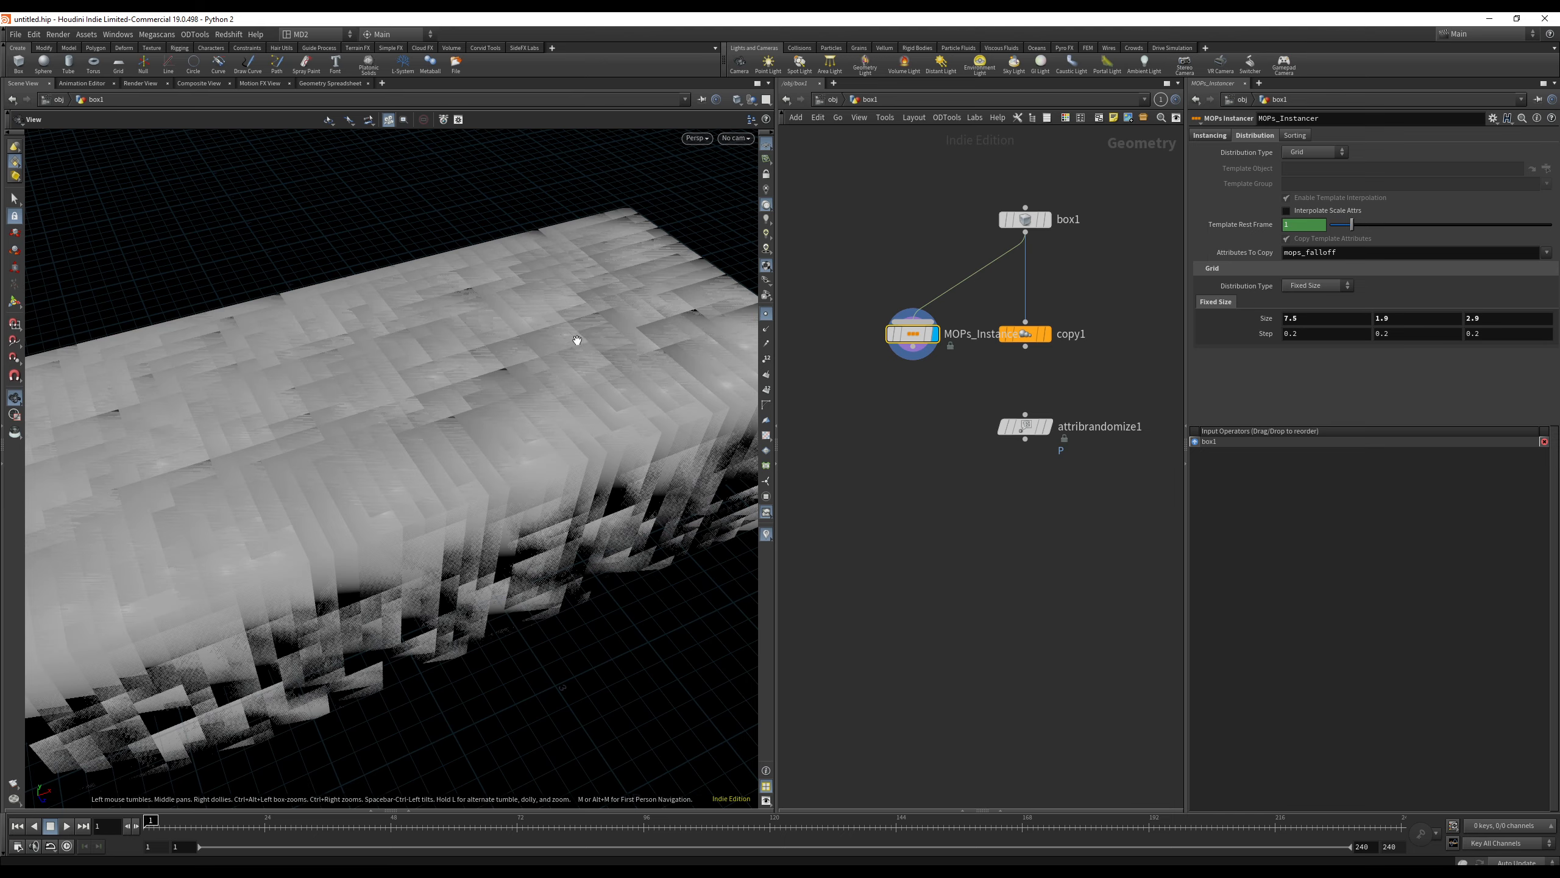
{"action": "right_click_drag", "start_coordinate": [589, 342], "coordinate": [523, 361], "text": "alt"}
{"action": "middle_click_drag", "start_coordinate": [523, 360], "coordinate": [449, 373]}
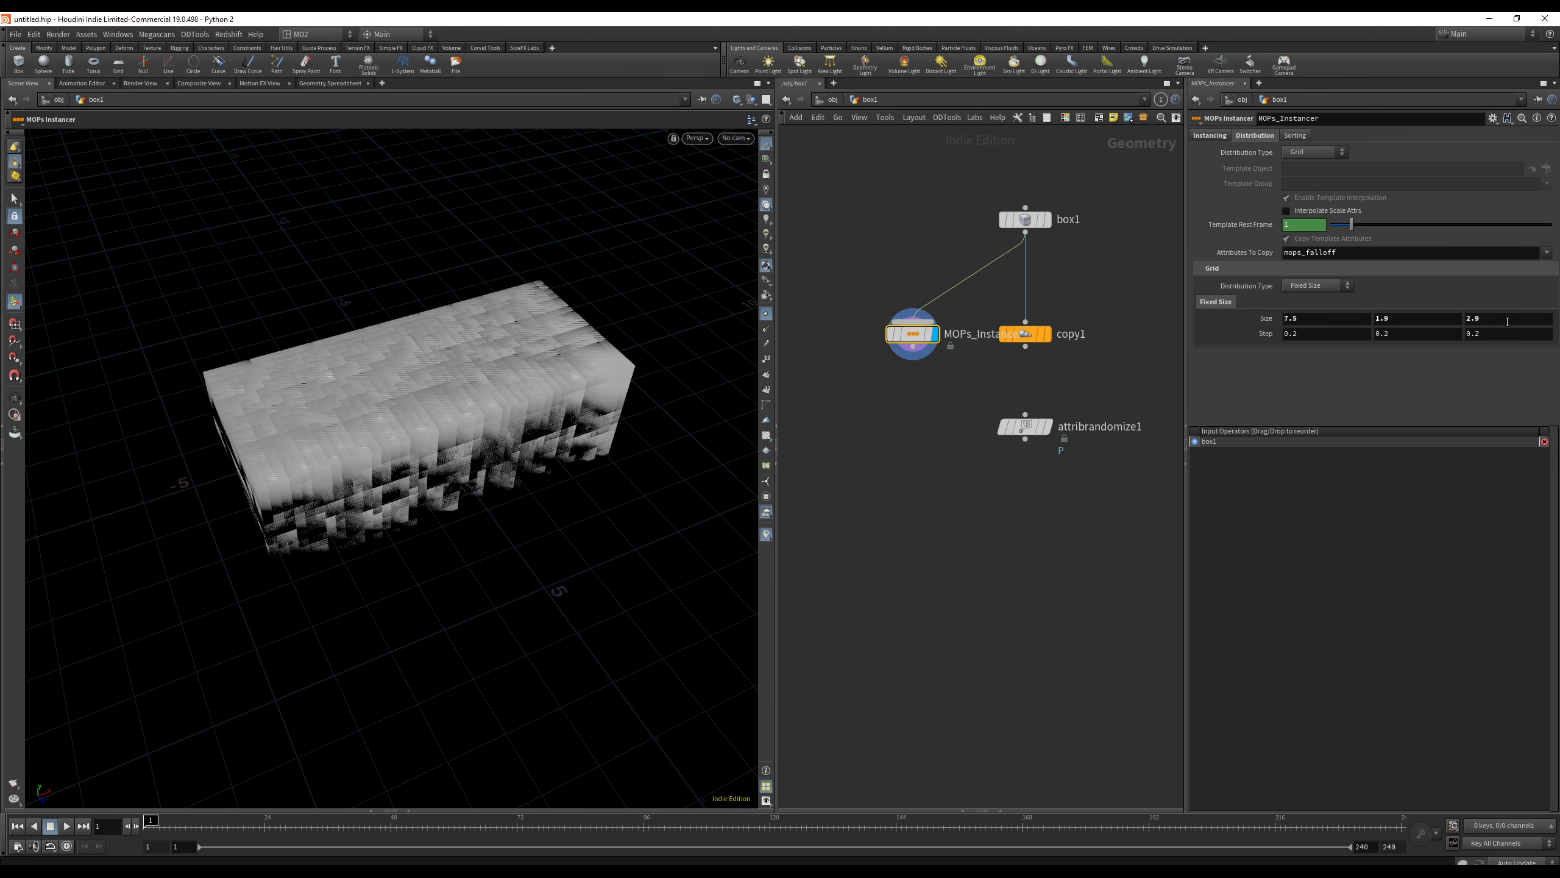
{"action": "middle_click_drag", "start_coordinate": [1506, 321], "coordinate": [1545, 321]}
Set the grid distribution's Step to 1.6, 1.5 and 0.8, and widen its Size in X.
{"action": "middle_click_drag", "start_coordinate": [1295, 334], "coordinate": [1382, 334]}
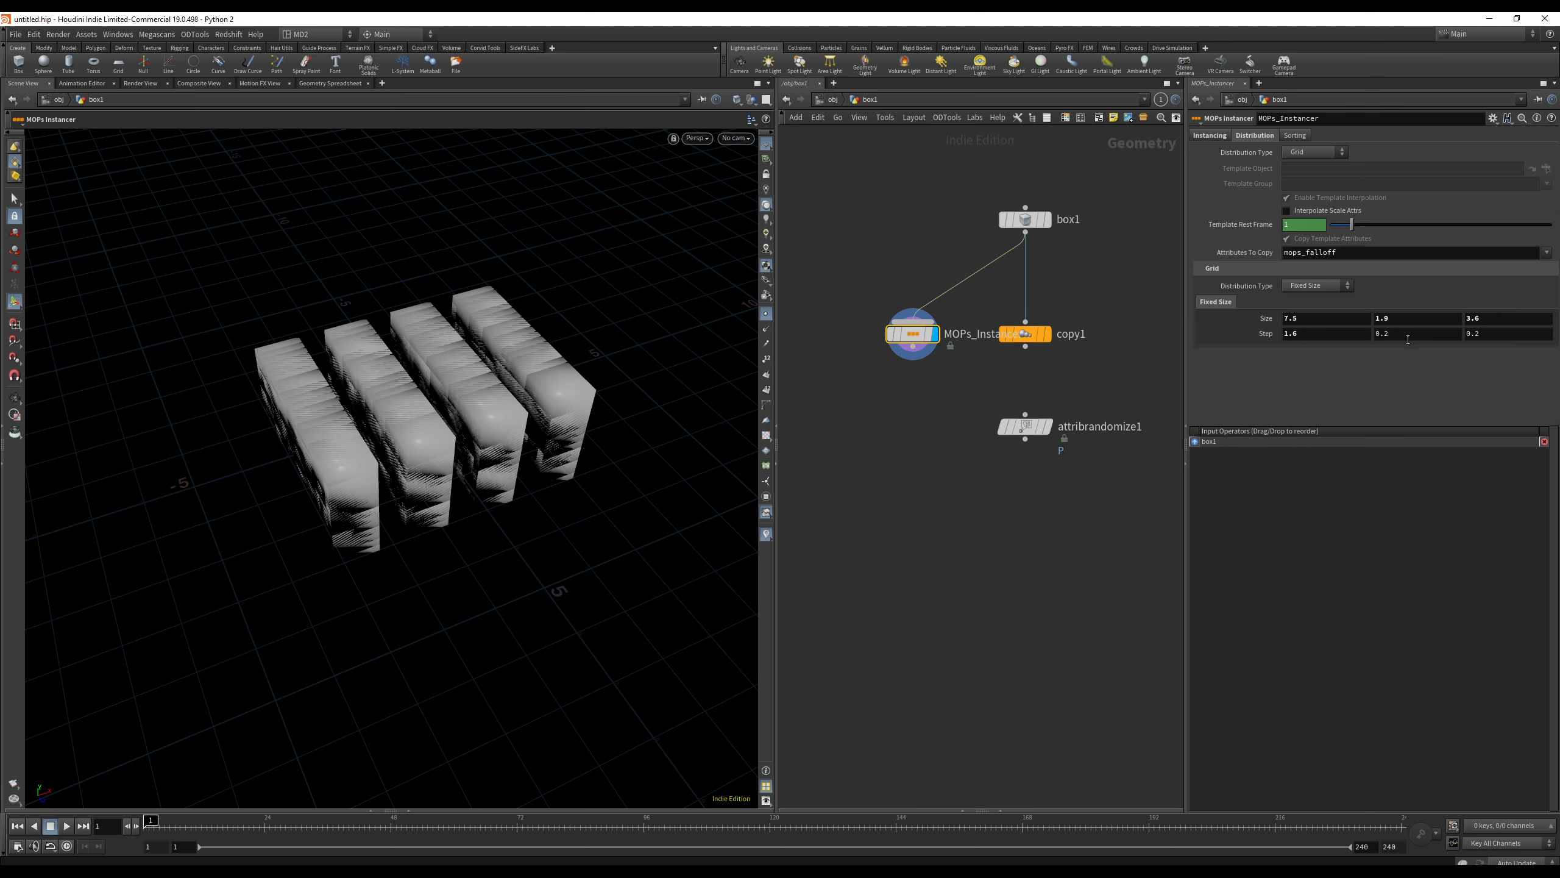
{"action": "middle_click_drag", "start_coordinate": [1478, 335], "coordinate": [1521, 333]}
{"action": "middle_click_drag", "start_coordinate": [1395, 333], "coordinate": [1476, 330]}
{"action": "middle_click_drag", "start_coordinate": [1293, 318], "coordinate": [1554, 318]}
{"action": "left_click_drag", "start_coordinate": [455, 350], "coordinate": [534, 445], "text": "alt"}
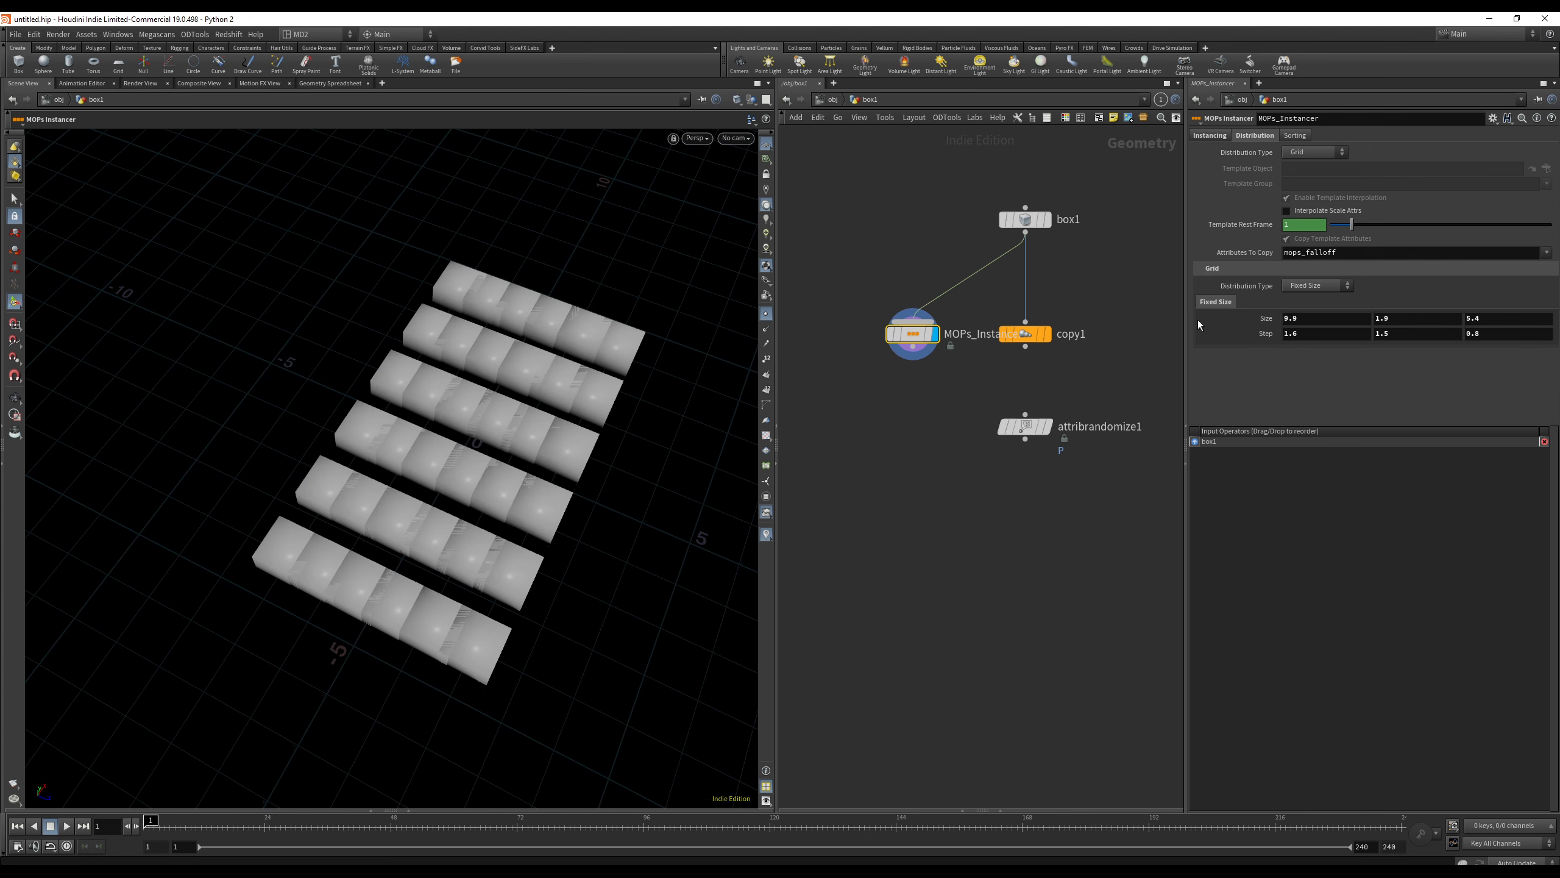
Resize the instanced grid with an X size of 10.9 and set its Z step to 1.6.
{"action": "middle_click_drag", "start_coordinate": [1336, 320], "coordinate": [1284, 326]}
{"action": "middle_click_drag", "start_coordinate": [1483, 319], "coordinate": [1480, 311]}
{"action": "middle_click_drag", "start_coordinate": [1478, 333], "coordinate": [1537, 337]}
{"action": "left_click_drag", "start_coordinate": [523, 473], "coordinate": [767, 379], "text": "alt"}
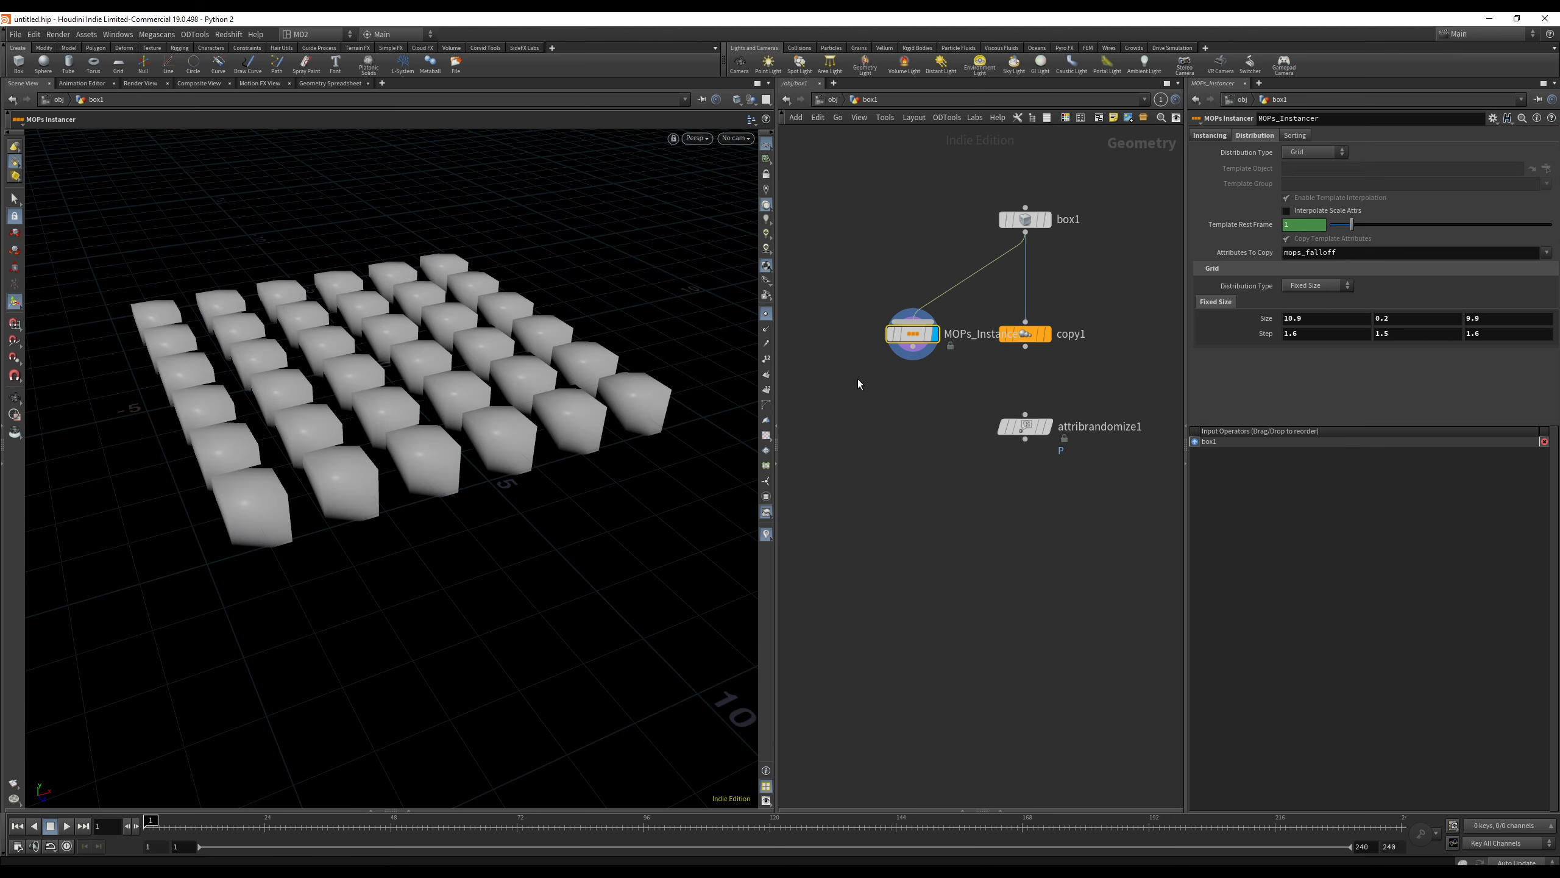
Add a Normal node after the MOPs Instancer and display its result.
{"action": "key", "text": "Tab"}
{"action": "type", "text": "normal"}
{"action": "key", "text": "Return"}
{"action": "left_click", "coordinate": [919, 391]}
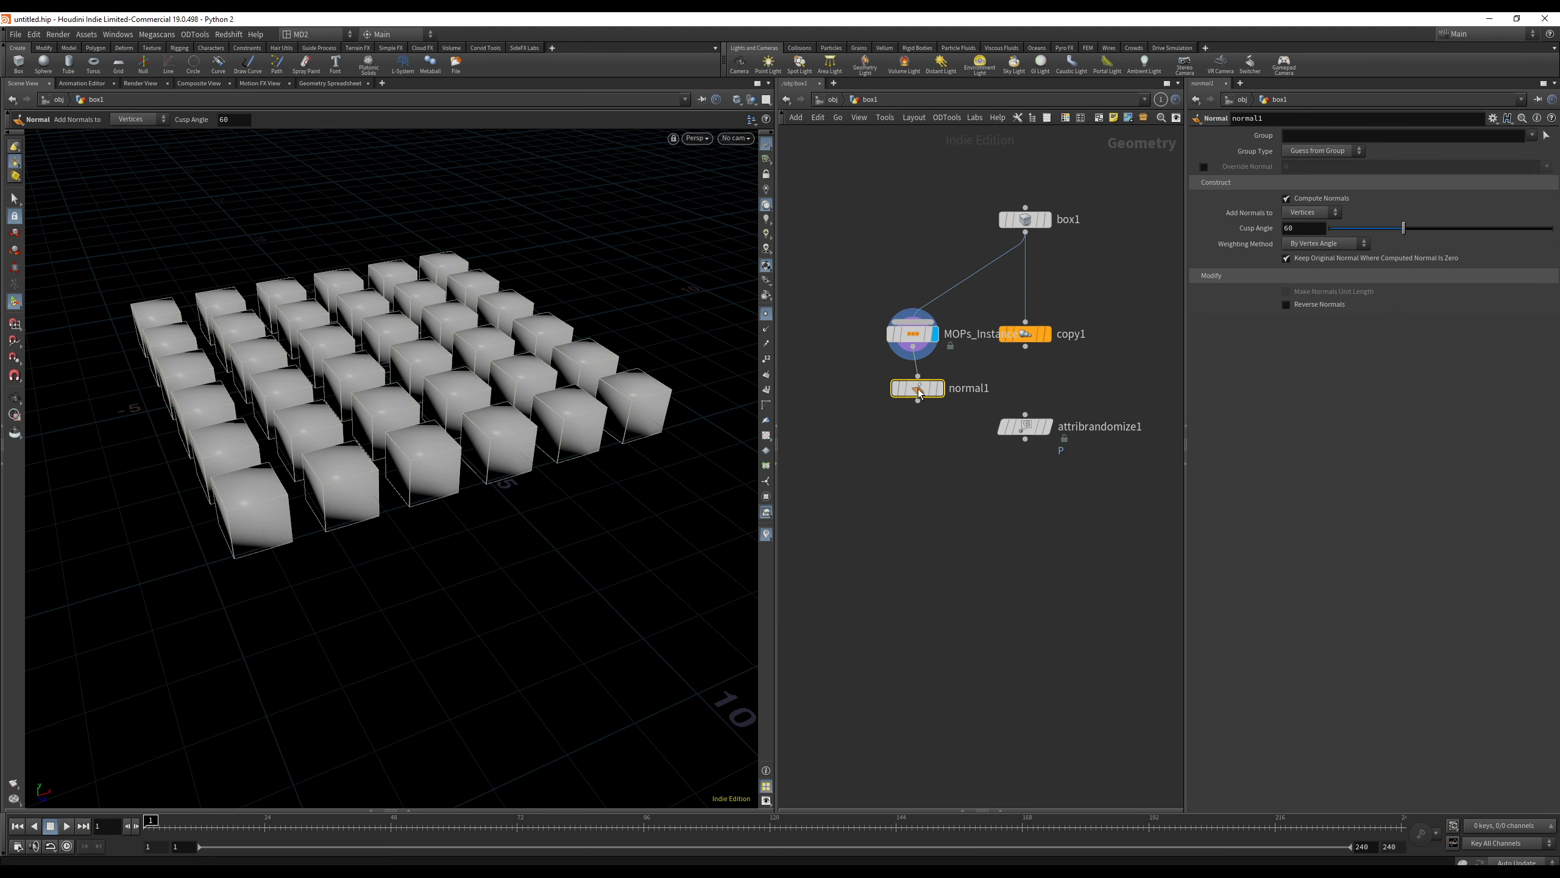
{"action": "left_click", "coordinate": [940, 388]}
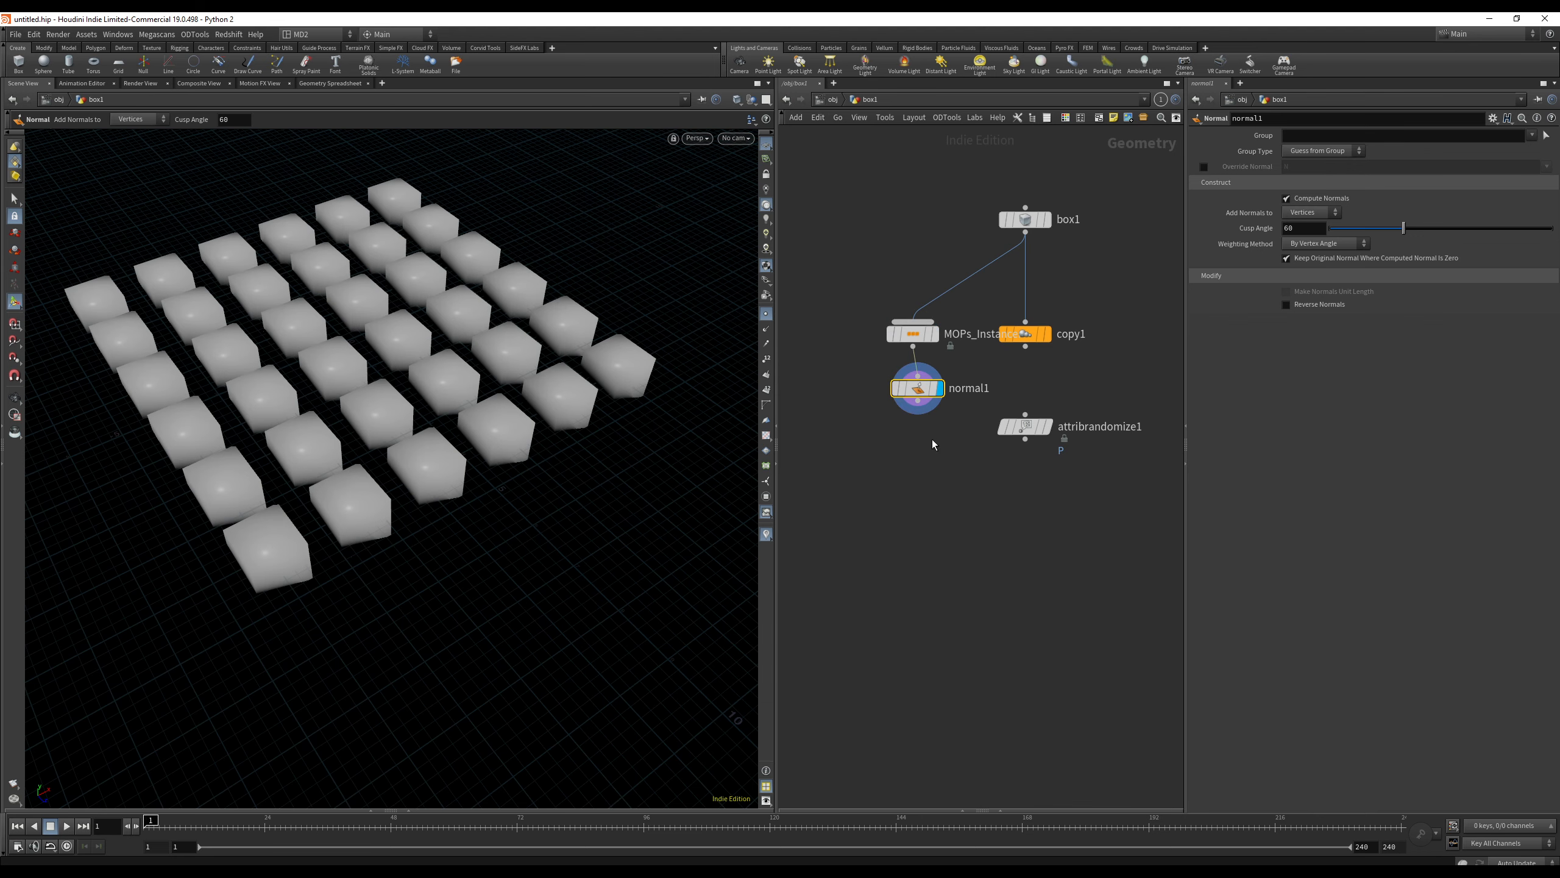
Place the normal1 node between box1 and the MOPs Instancer, and display the MOPs Instancer below it.
{"action": "left_click_drag", "start_coordinate": [923, 395], "coordinate": [959, 281]}
{"action": "left_click", "coordinate": [934, 335]}
{"action": "left_click_drag", "start_coordinate": [915, 338], "coordinate": [906, 421]}
{"action": "left_click_drag", "start_coordinate": [470, 406], "coordinate": [363, 439], "text": "alt"}
{"action": "left_click_drag", "start_coordinate": [520, 462], "coordinate": [579, 447], "text": "alt"}
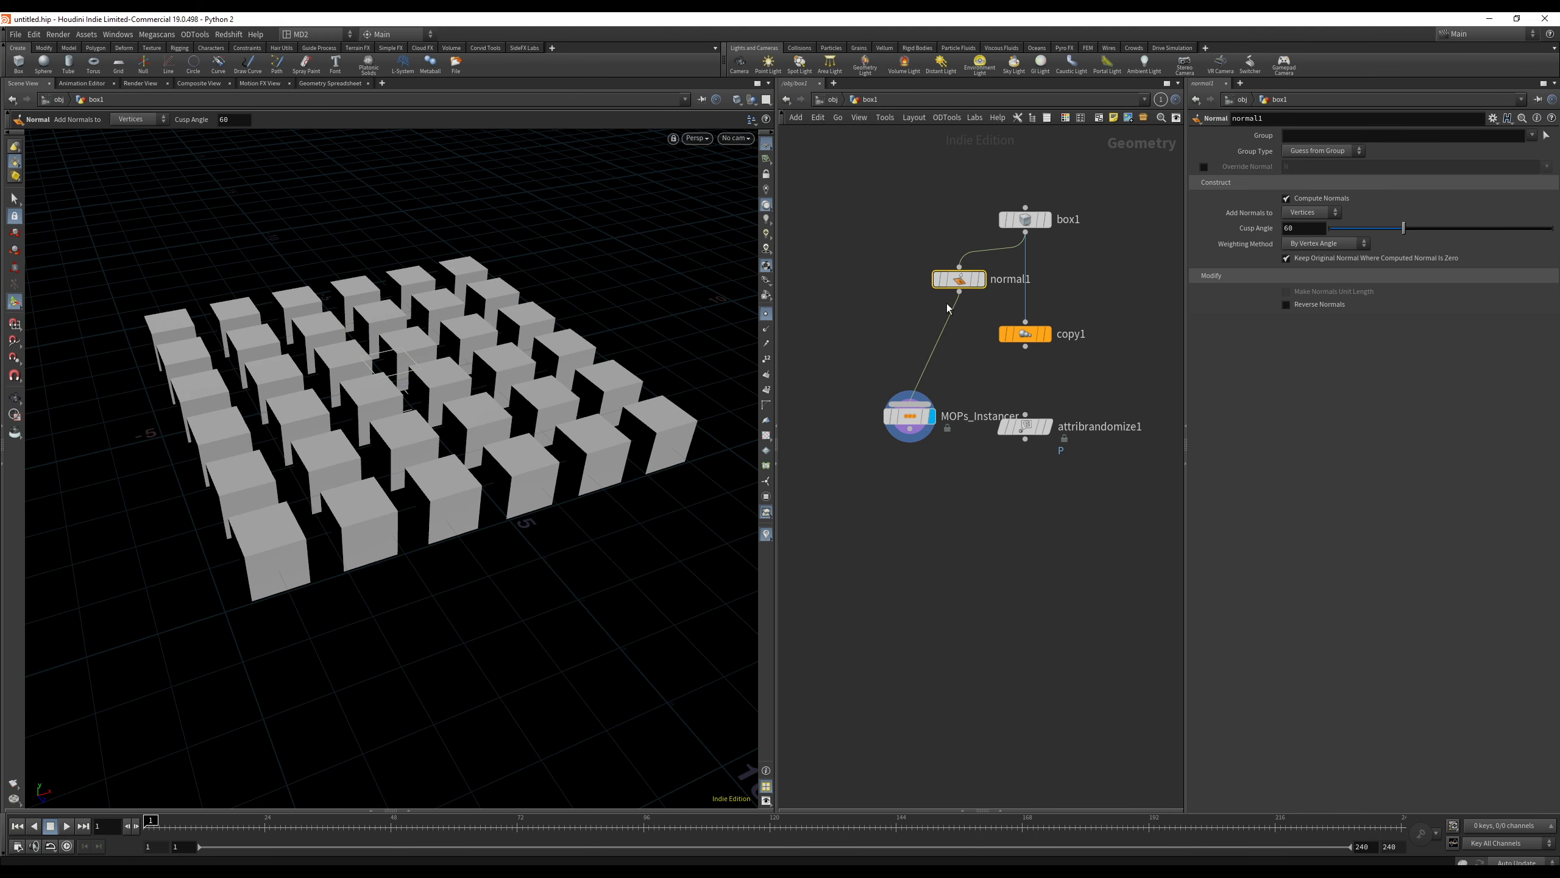
Change the MOPs Instancer's distribution type to Radial and adjust one of its radial settings.
{"action": "left_click", "coordinate": [910, 416]}
{"action": "left_click", "coordinate": [1327, 153]}
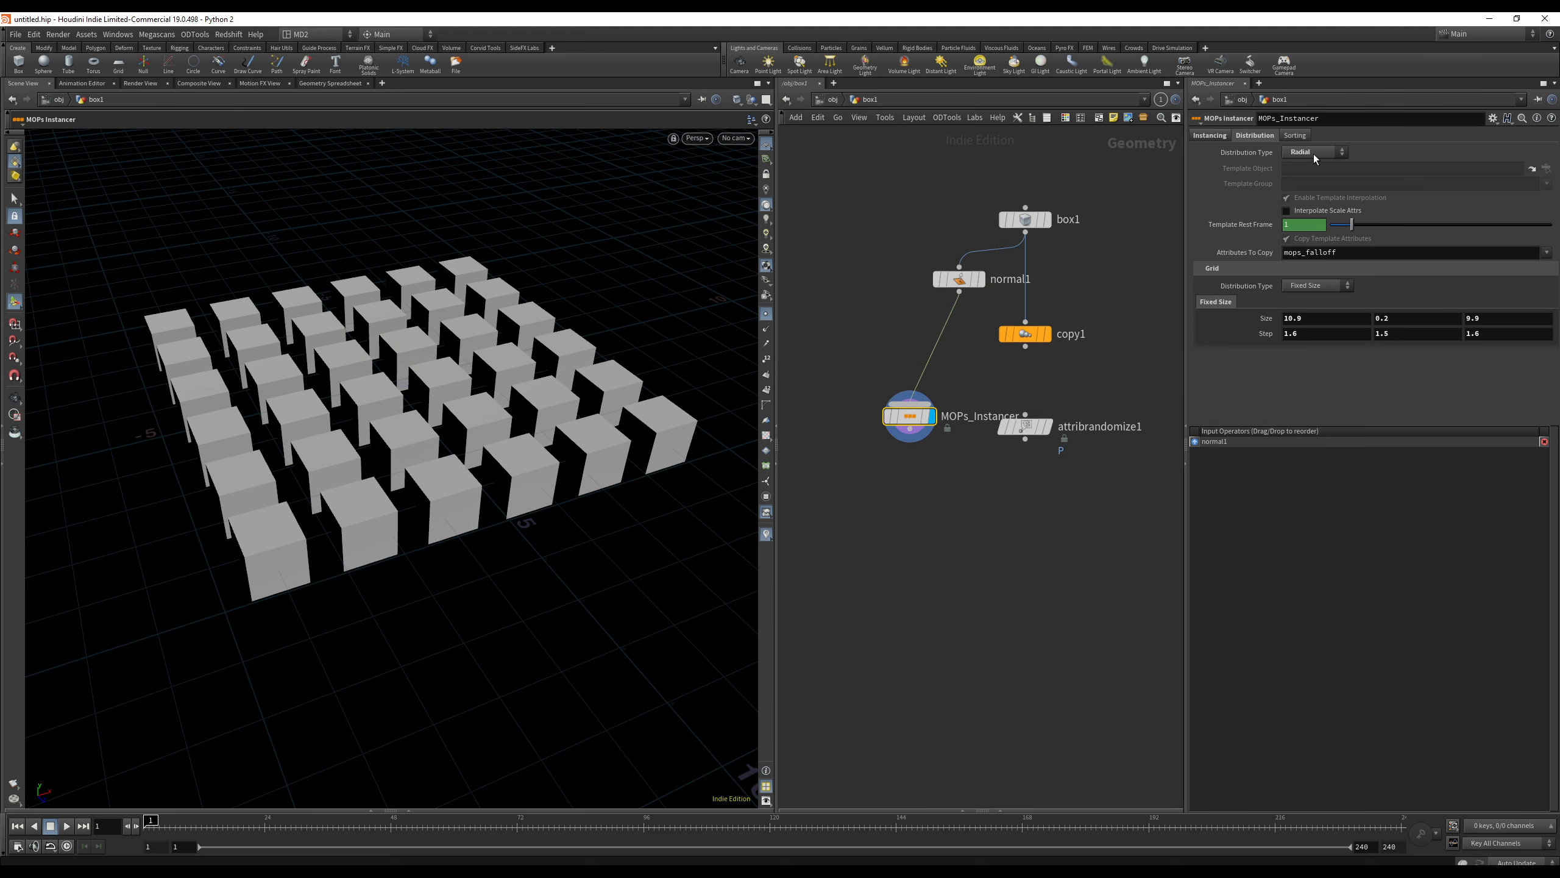
{"action": "left_click", "coordinate": [1313, 158]}
{"action": "left_click_drag", "start_coordinate": [1352, 364], "coordinate": [1439, 364]}
Delete the MOPs Instancer and normal1 nodes from the network.
{"action": "left_click_drag", "start_coordinate": [859, 335], "coordinate": [951, 461]}
{"action": "key", "text": "Delete"}
{"action": "left_click_drag", "start_coordinate": [911, 233], "coordinate": [953, 305]}
{"action": "key", "text": "Delete"}
Reconnect copy1 to attribrandomize1, move attribrandomize1 slightly lower in the network, and select copy1.
{"action": "left_click_drag", "start_coordinate": [1026, 348], "coordinate": [1030, 428]}
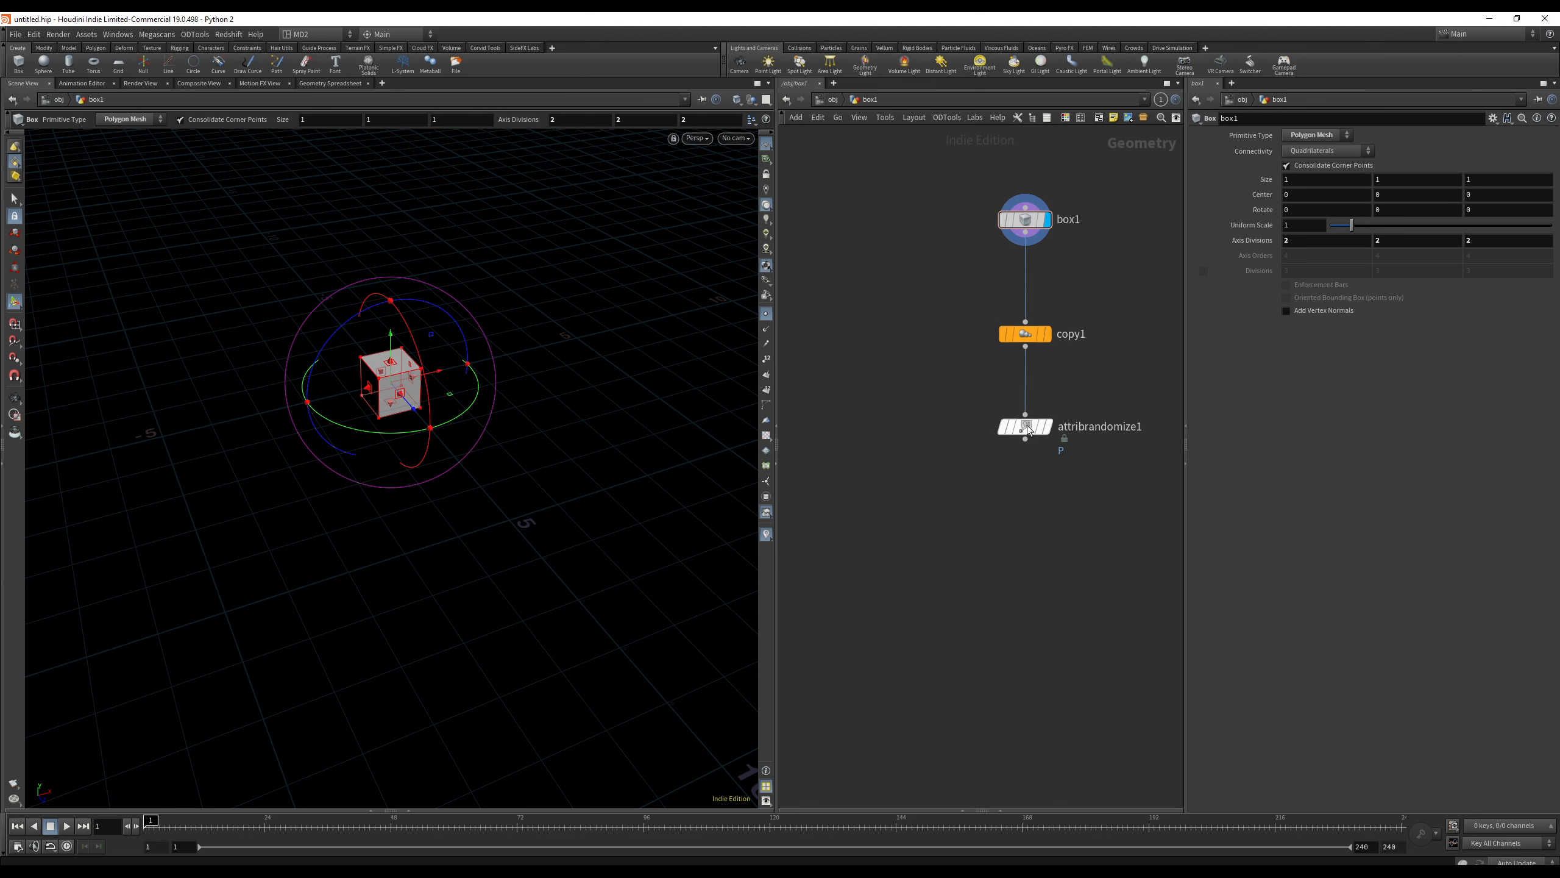
{"action": "mouse_move", "coordinate": [1030, 428]}
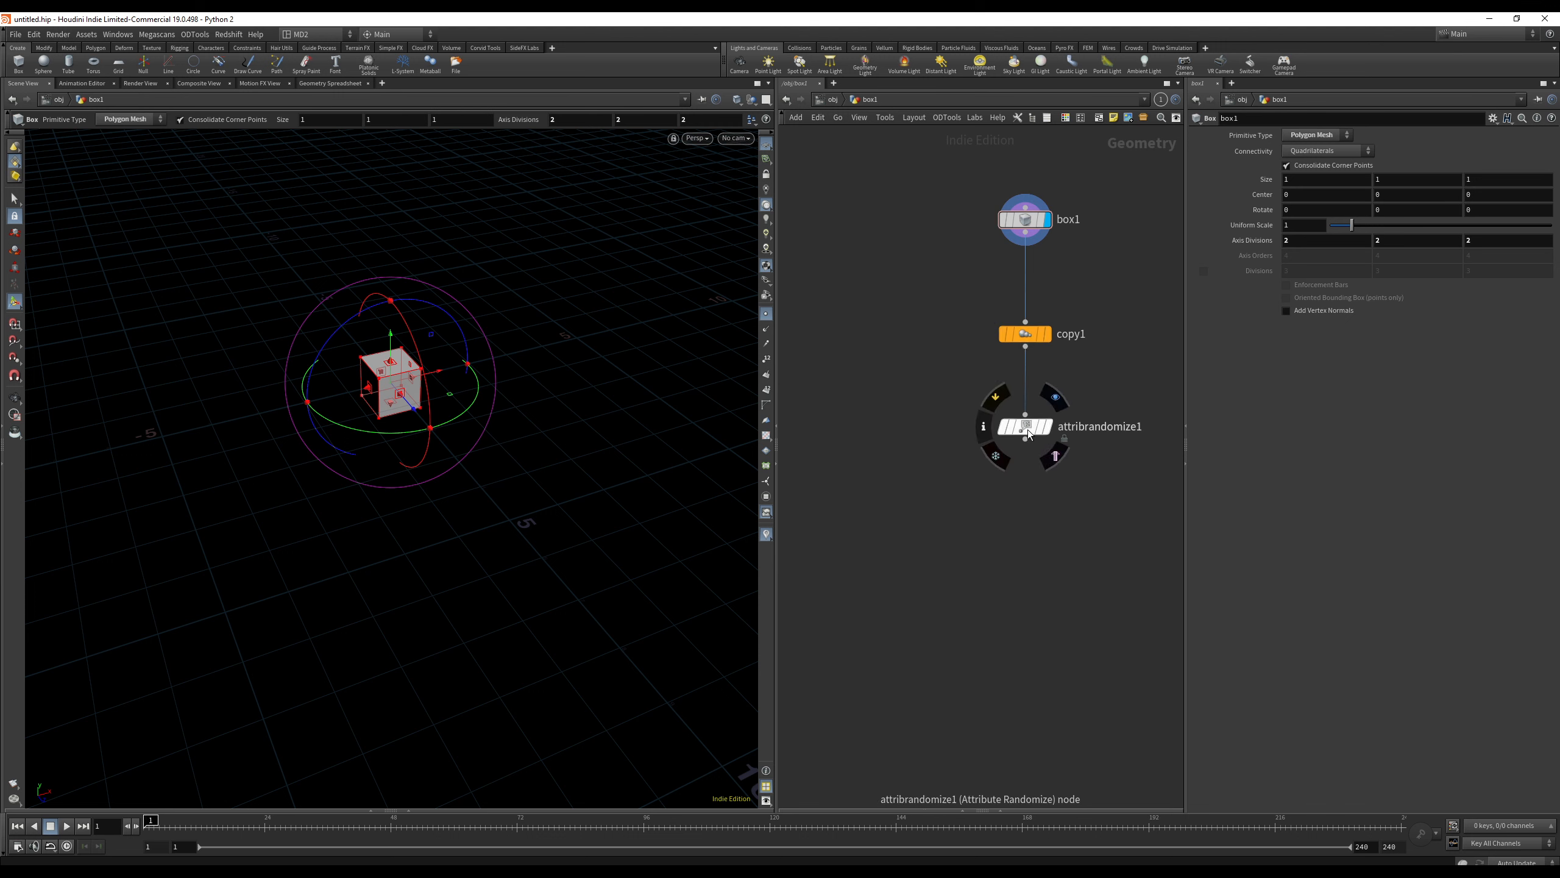
{"action": "left_click_drag", "start_coordinate": [1030, 434], "coordinate": [1030, 462]}
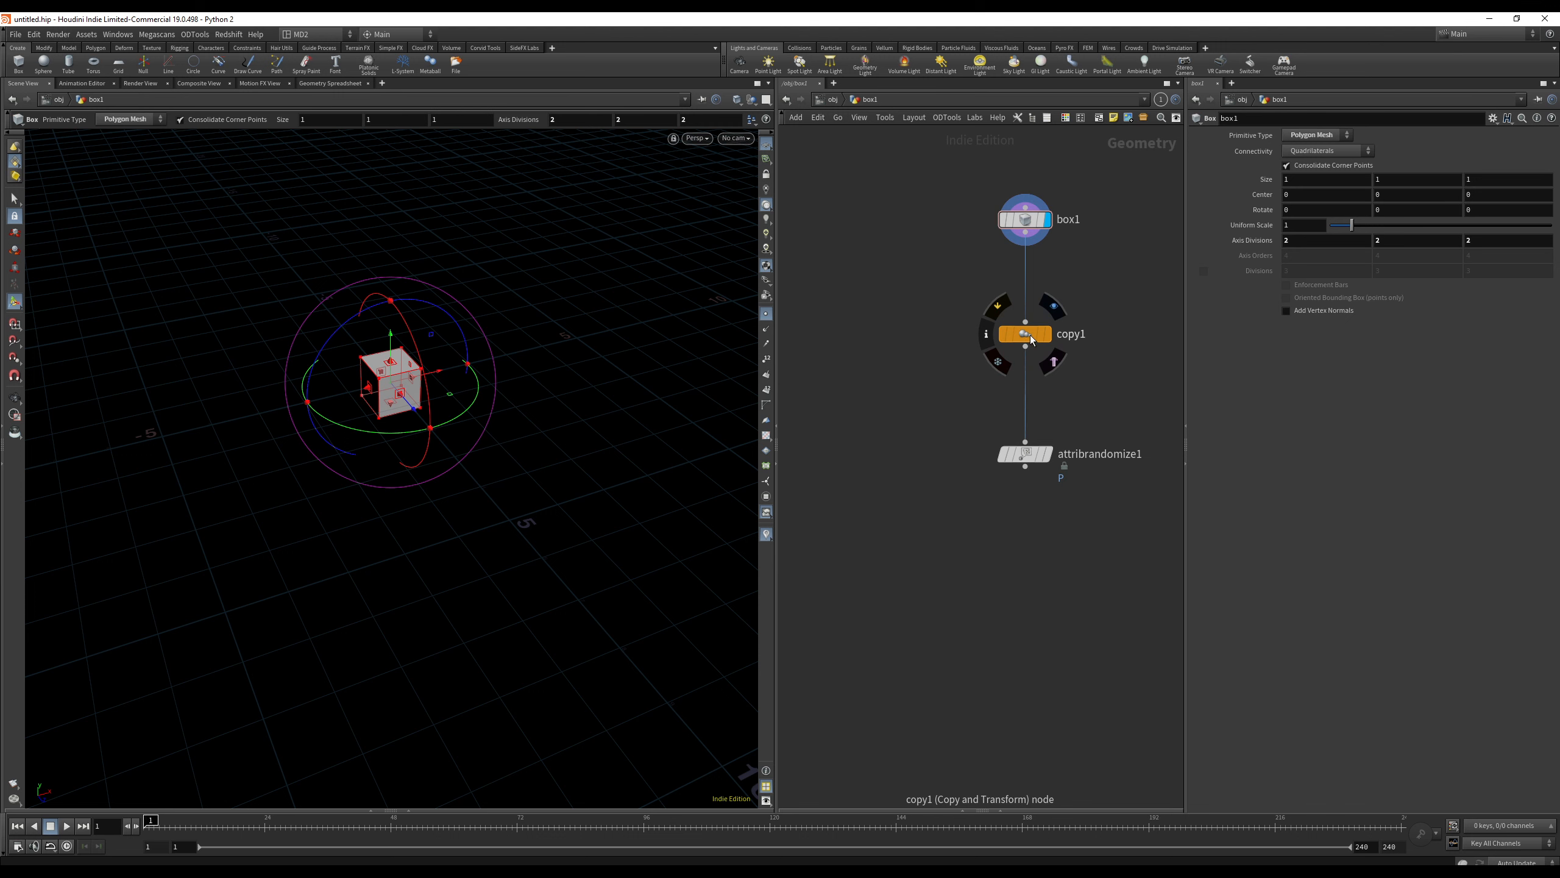
{"action": "left_click", "coordinate": [1032, 340]}
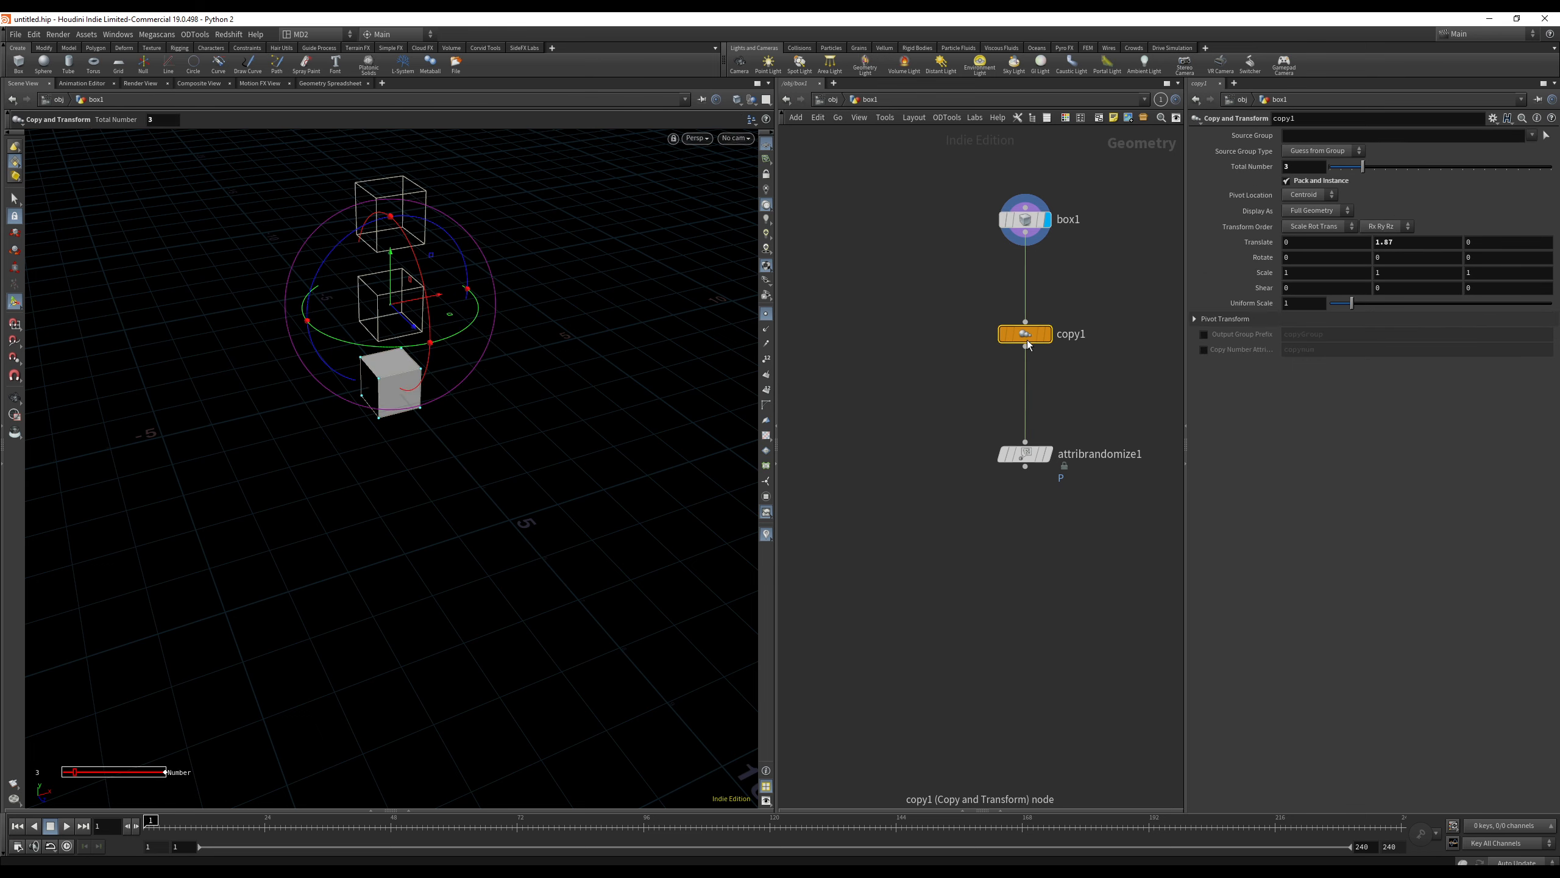
{"action": "left_click", "coordinate": [912, 423]}
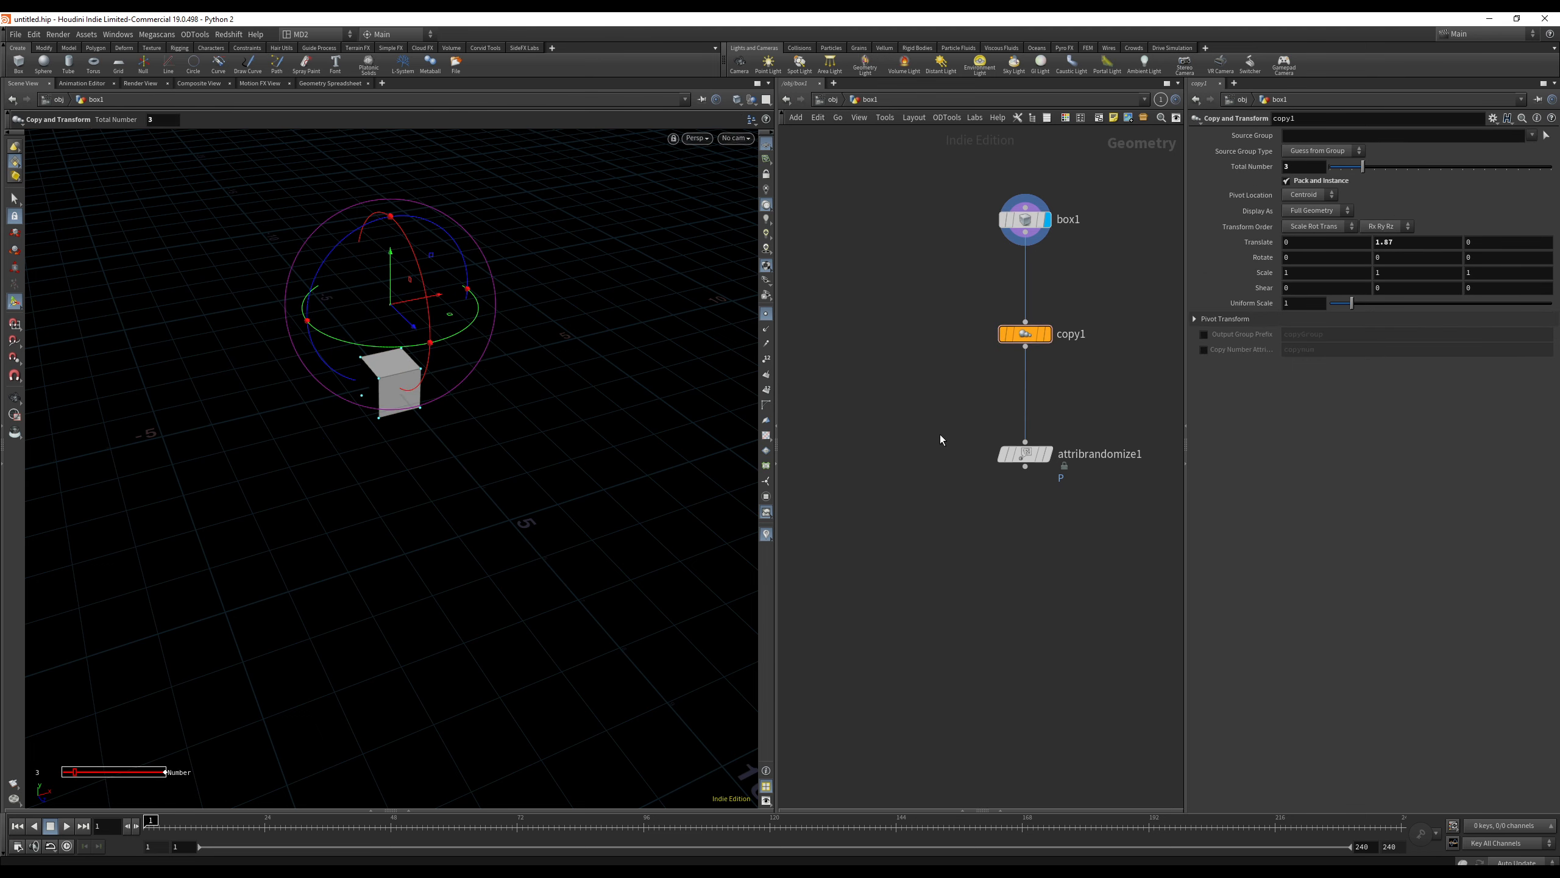
Switch to Cinema 4D and review the Cloner's mode options, keeping Grid.
{"action": "key", "text": "alt+Tab"}
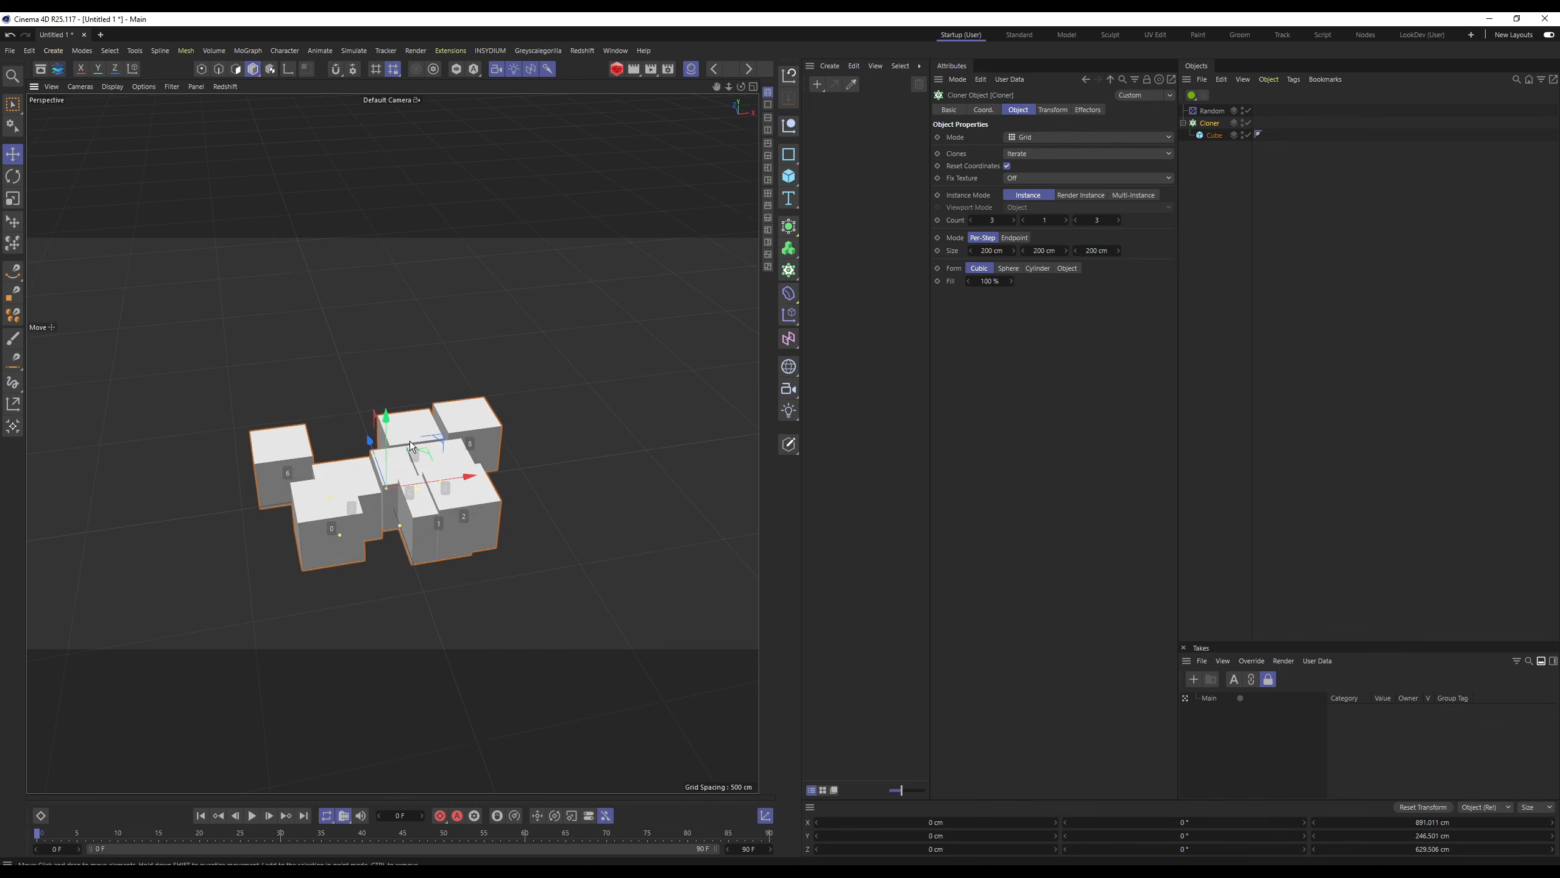
{"action": "left_click_drag", "start_coordinate": [411, 447], "coordinate": [419, 410]}
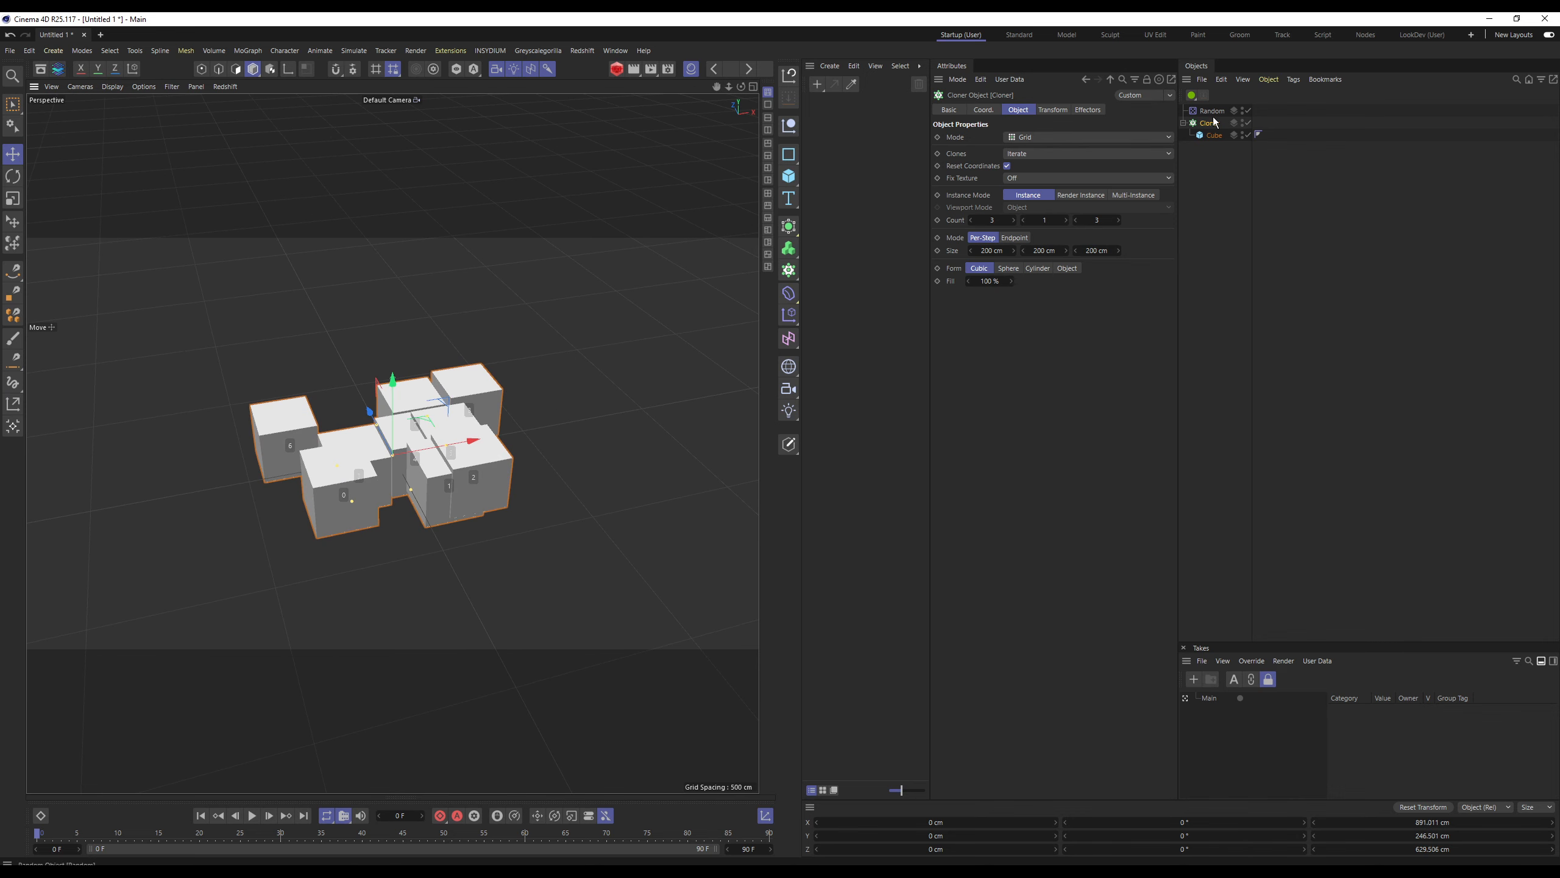
{"action": "left_click", "coordinate": [1023, 139]}
{"action": "left_click", "coordinate": [1022, 191]}
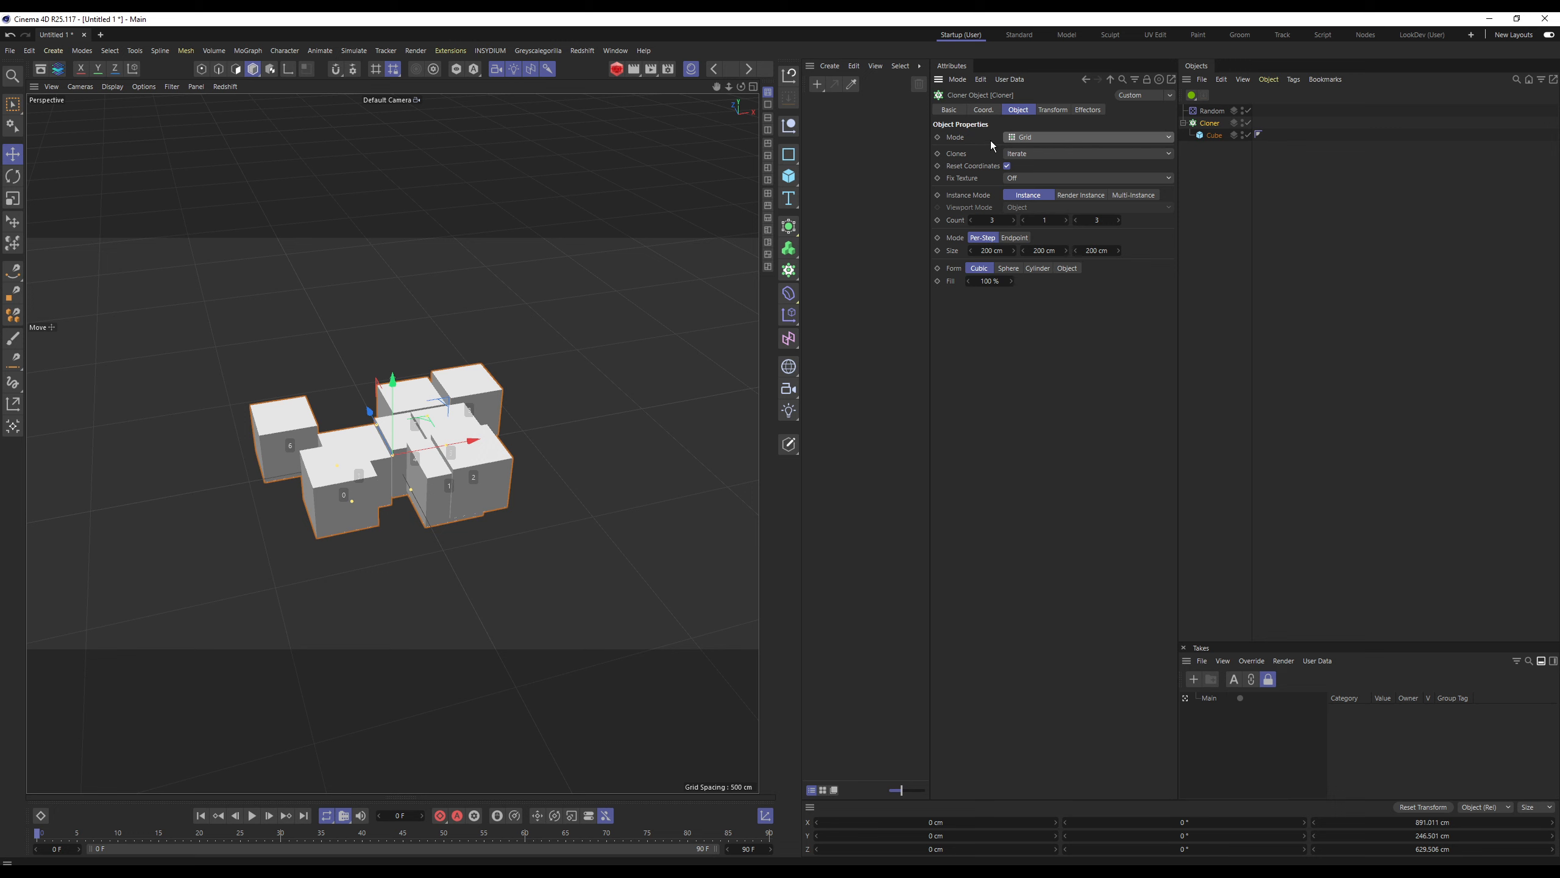
Take the Cube out of the Cloner to view it alone, and nest it back under the Cloner.
{"action": "left_click", "coordinate": [1211, 111]}
{"action": "left_click", "coordinate": [1206, 126]}
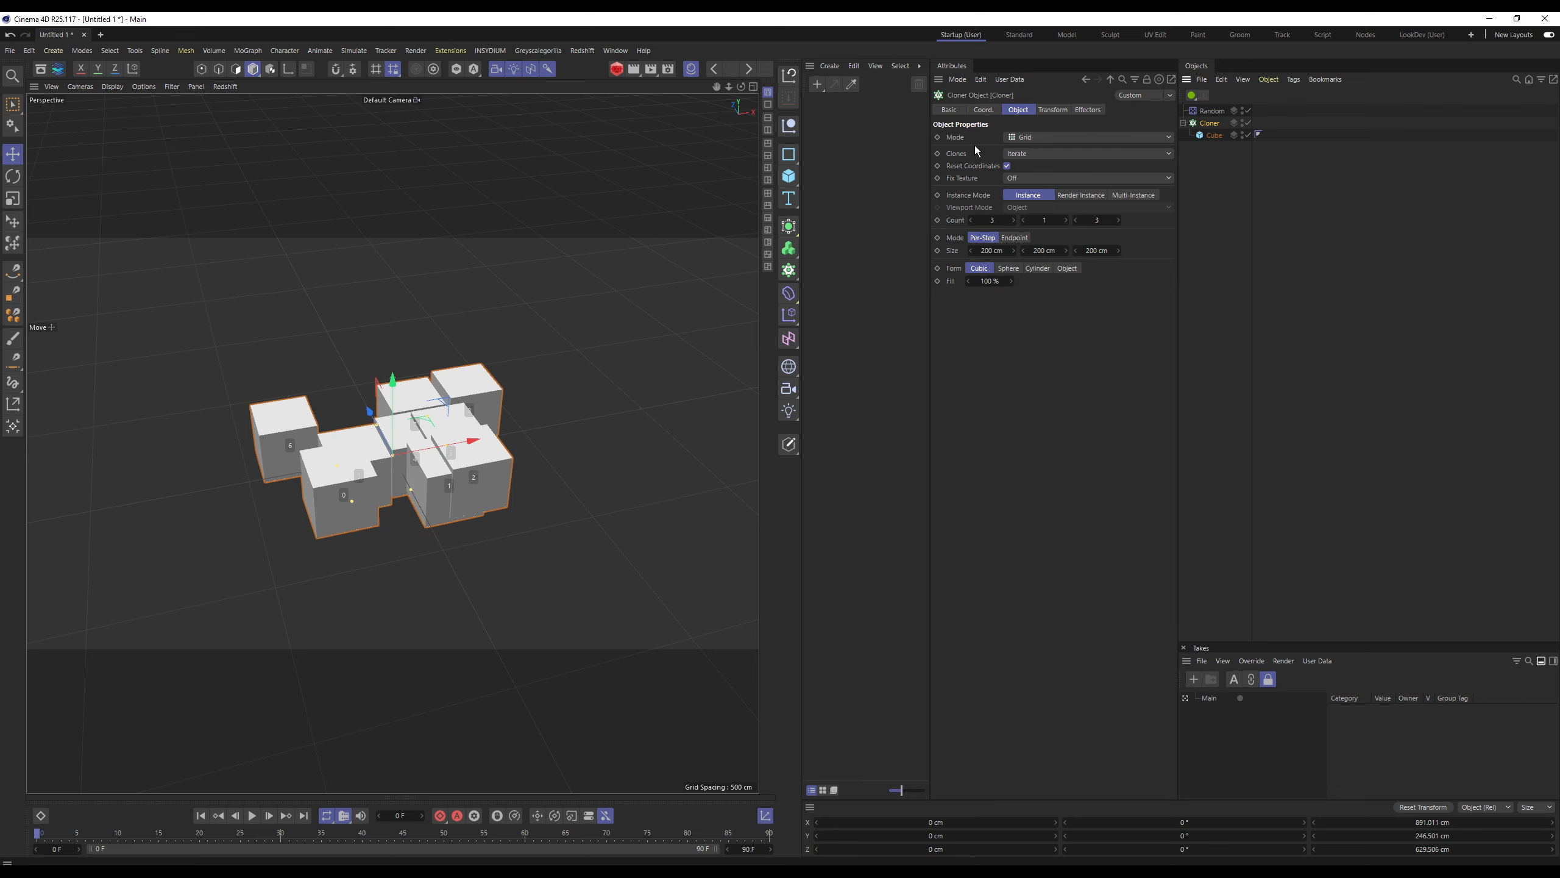
{"action": "left_click", "coordinate": [1210, 135]}
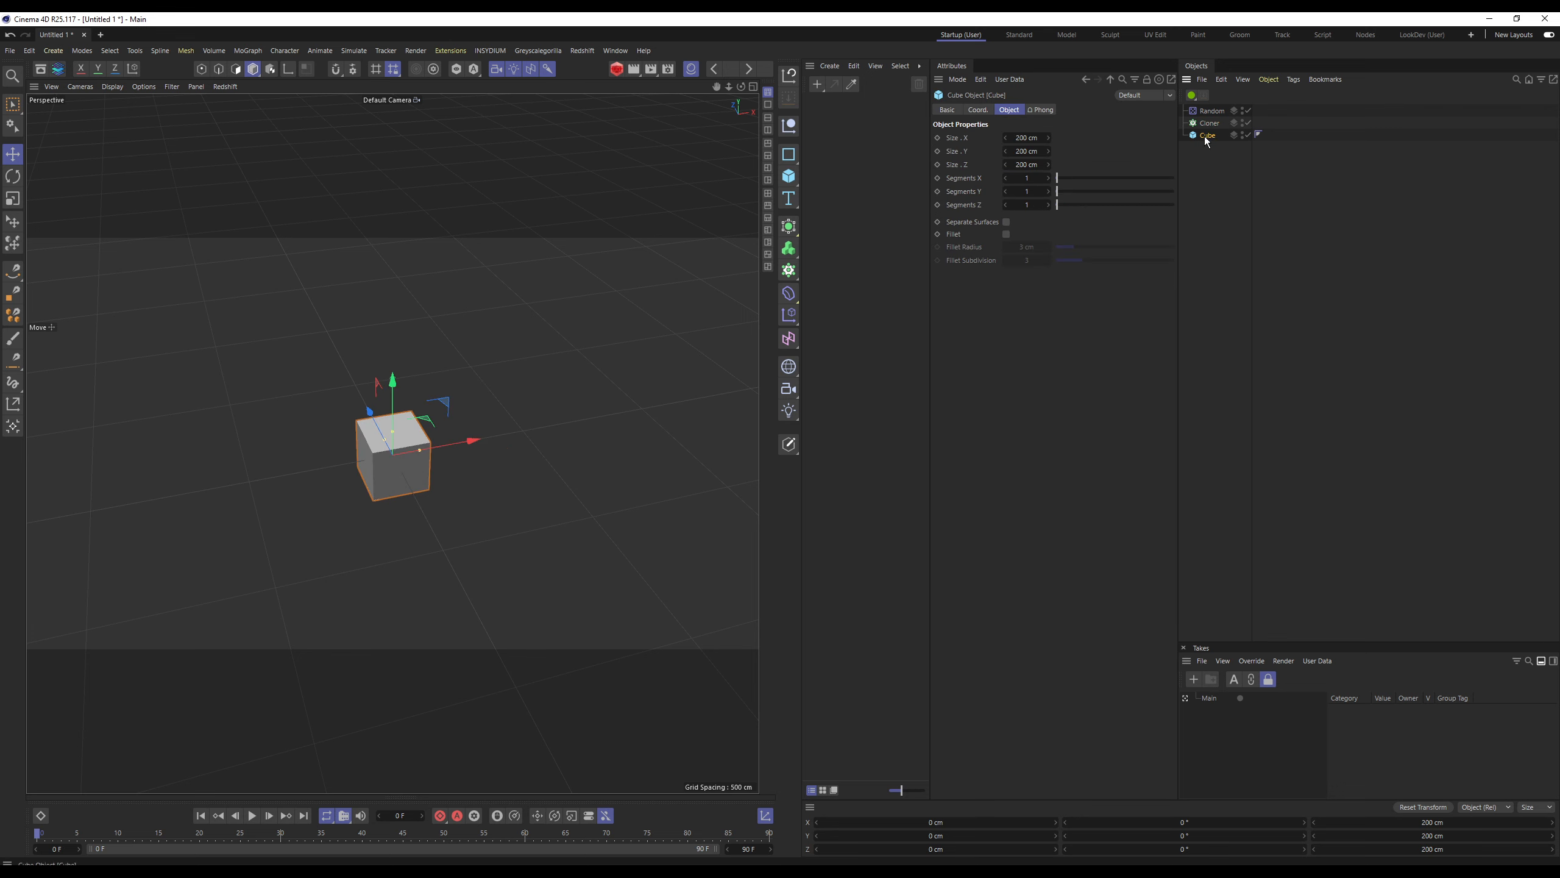
{"action": "left_click", "coordinate": [1207, 125]}
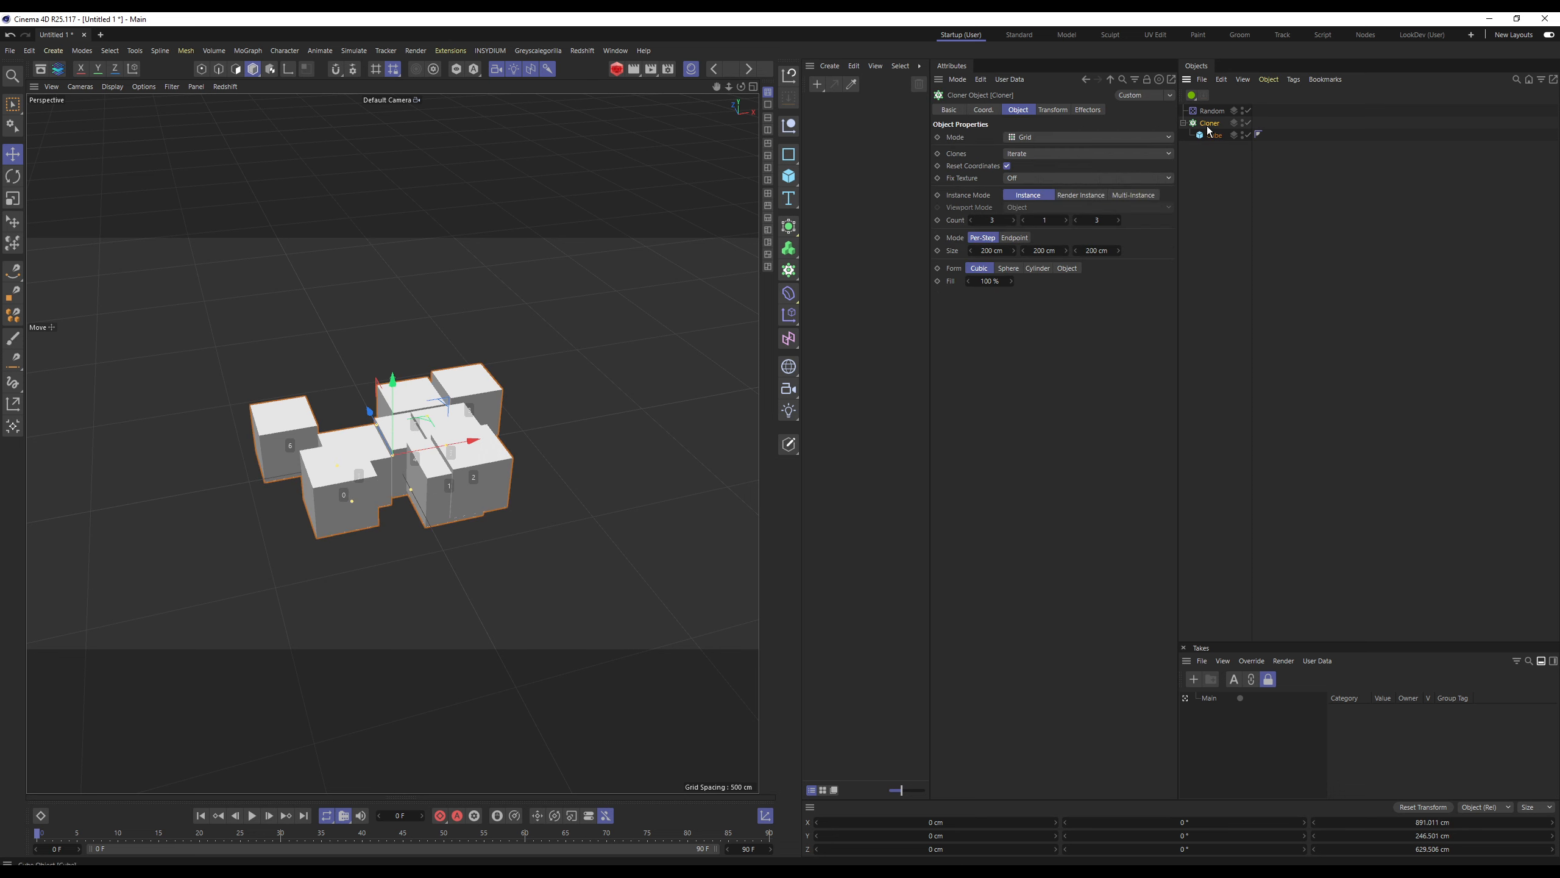
Delete the Random effector and set the Cloner's mode to Object.
{"action": "left_click", "coordinate": [1212, 112]}
{"action": "key", "text": "Delete"}
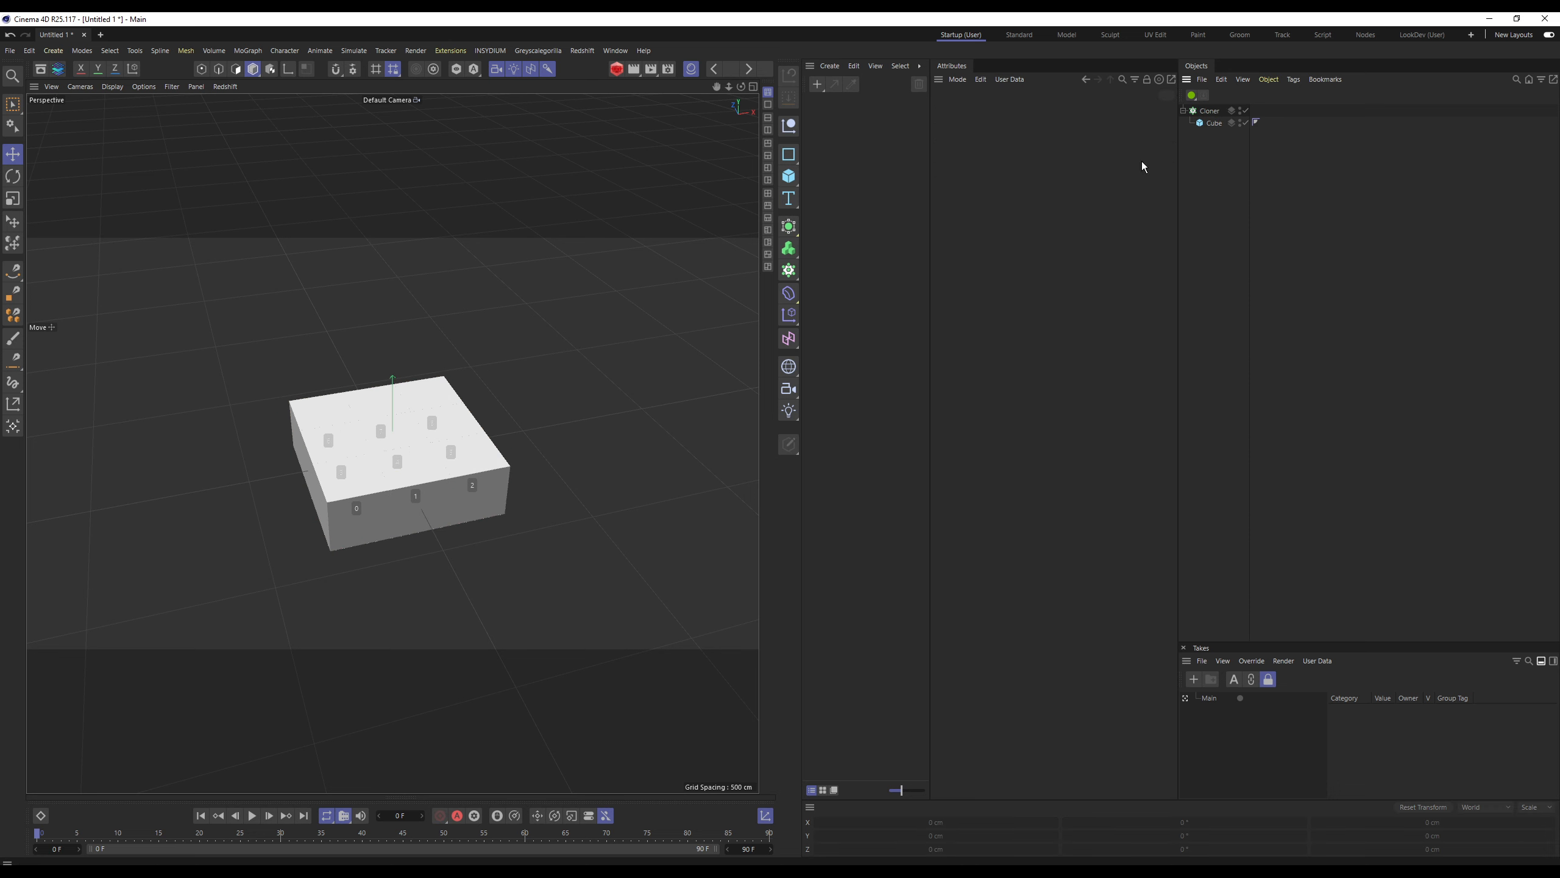
{"action": "left_click", "coordinate": [1207, 111]}
{"action": "left_click", "coordinate": [1024, 138]}
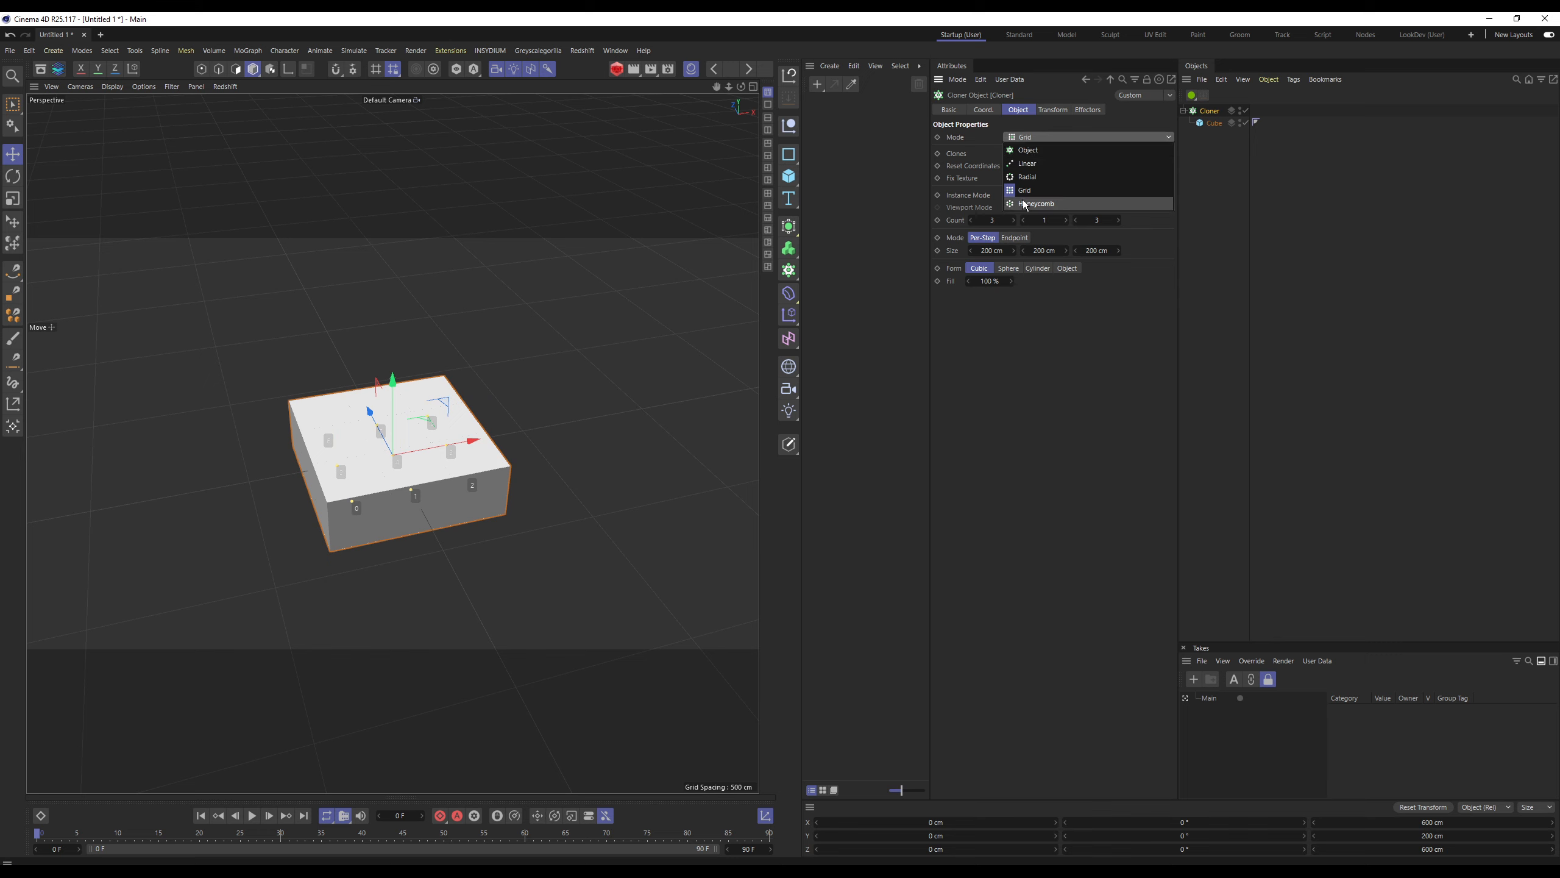
{"action": "left_click", "coordinate": [1026, 153]}
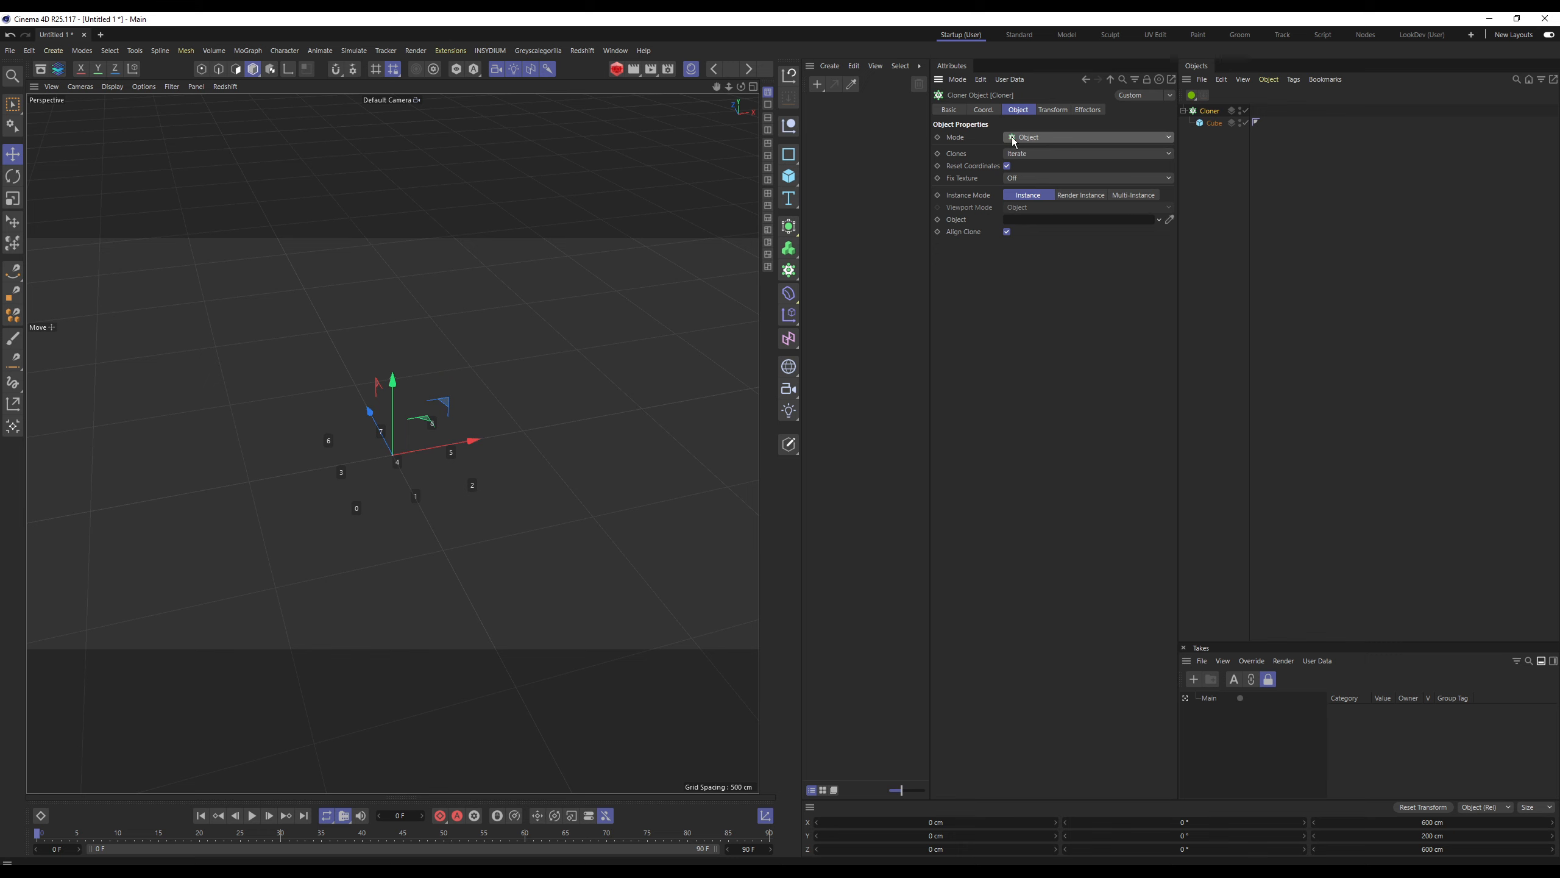
Add a Matrix object in Grid mode with a count of 10, 1 and 10.
{"action": "left_click", "coordinate": [1212, 169]}
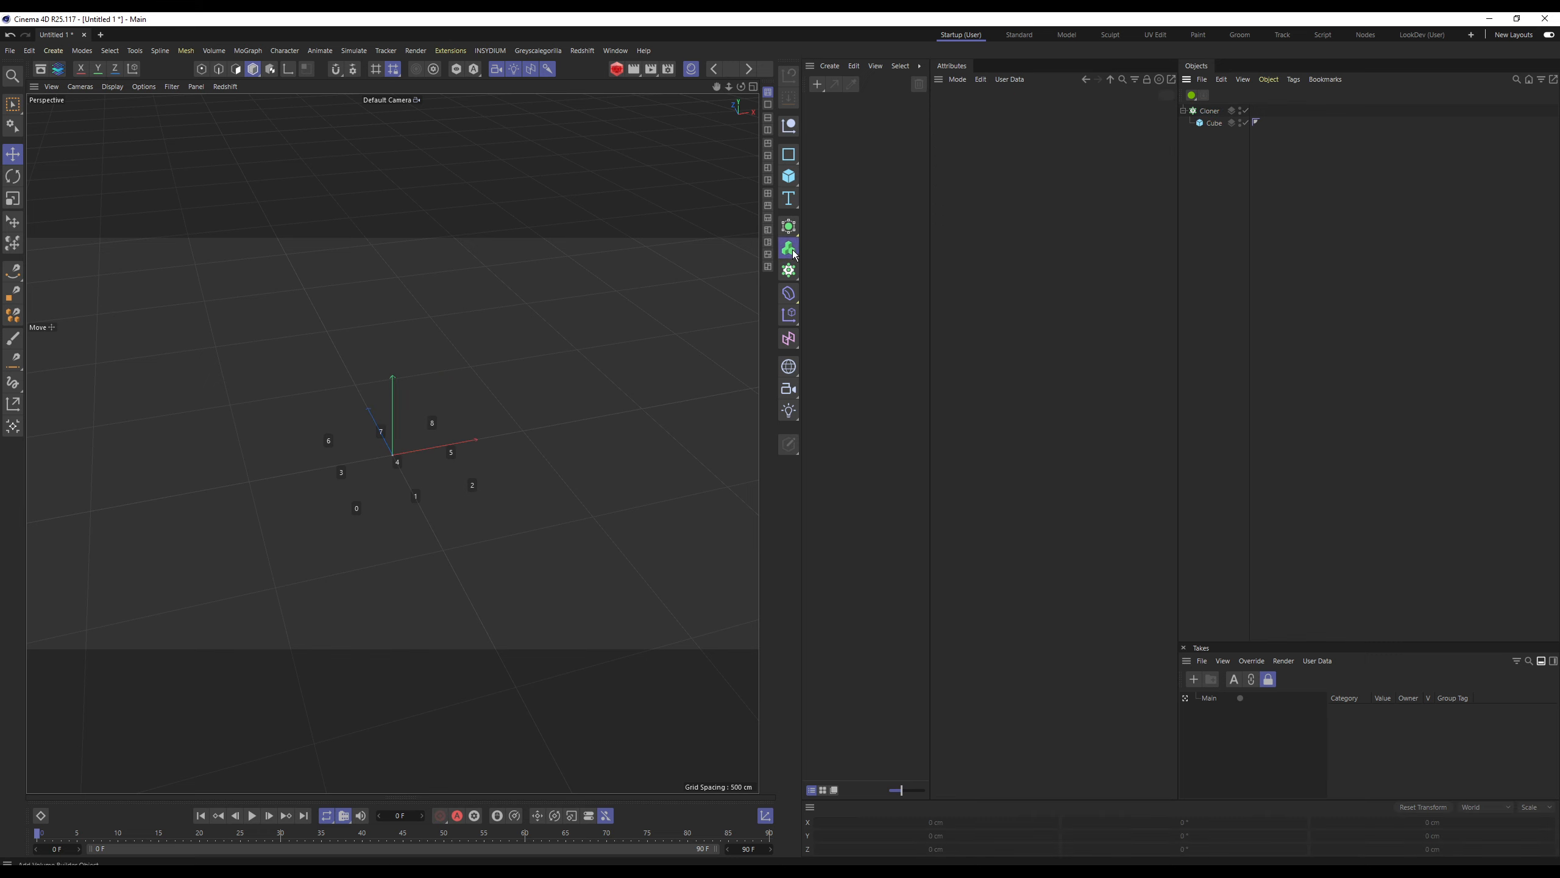
{"action": "mouse_move", "coordinate": [799, 275]}
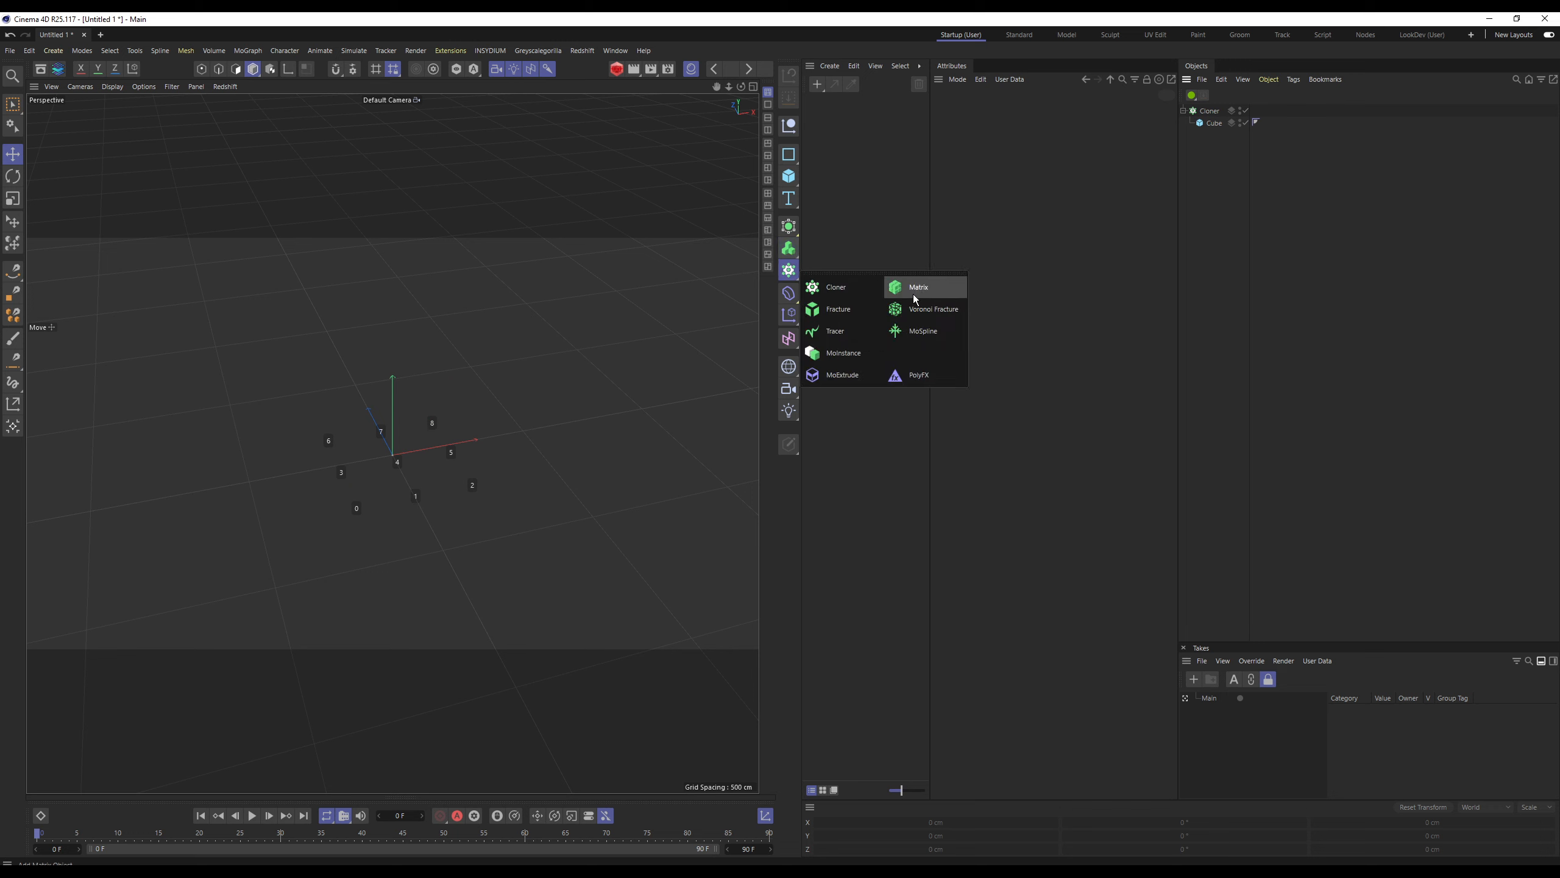
{"action": "left_click", "coordinate": [933, 287]}
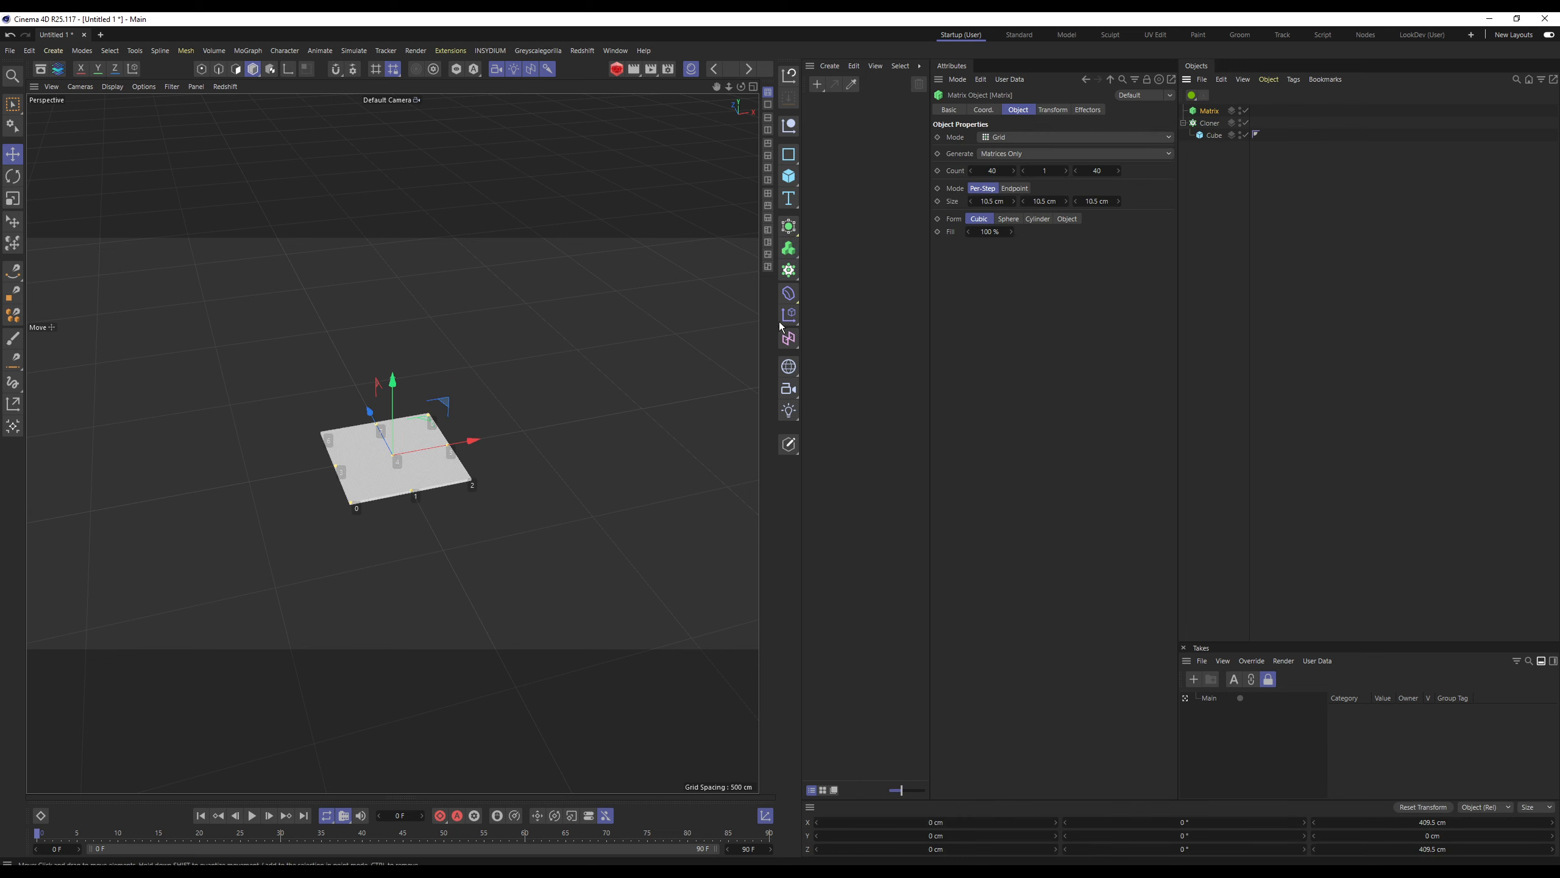
{"action": "double_click", "coordinate": [992, 170]}
{"action": "type", "text": "10"}
{"action": "key", "text": "Tab"}
{"action": "key", "text": "Tab"}
{"action": "type", "text": "10"}
{"action": "key", "text": "Return"}
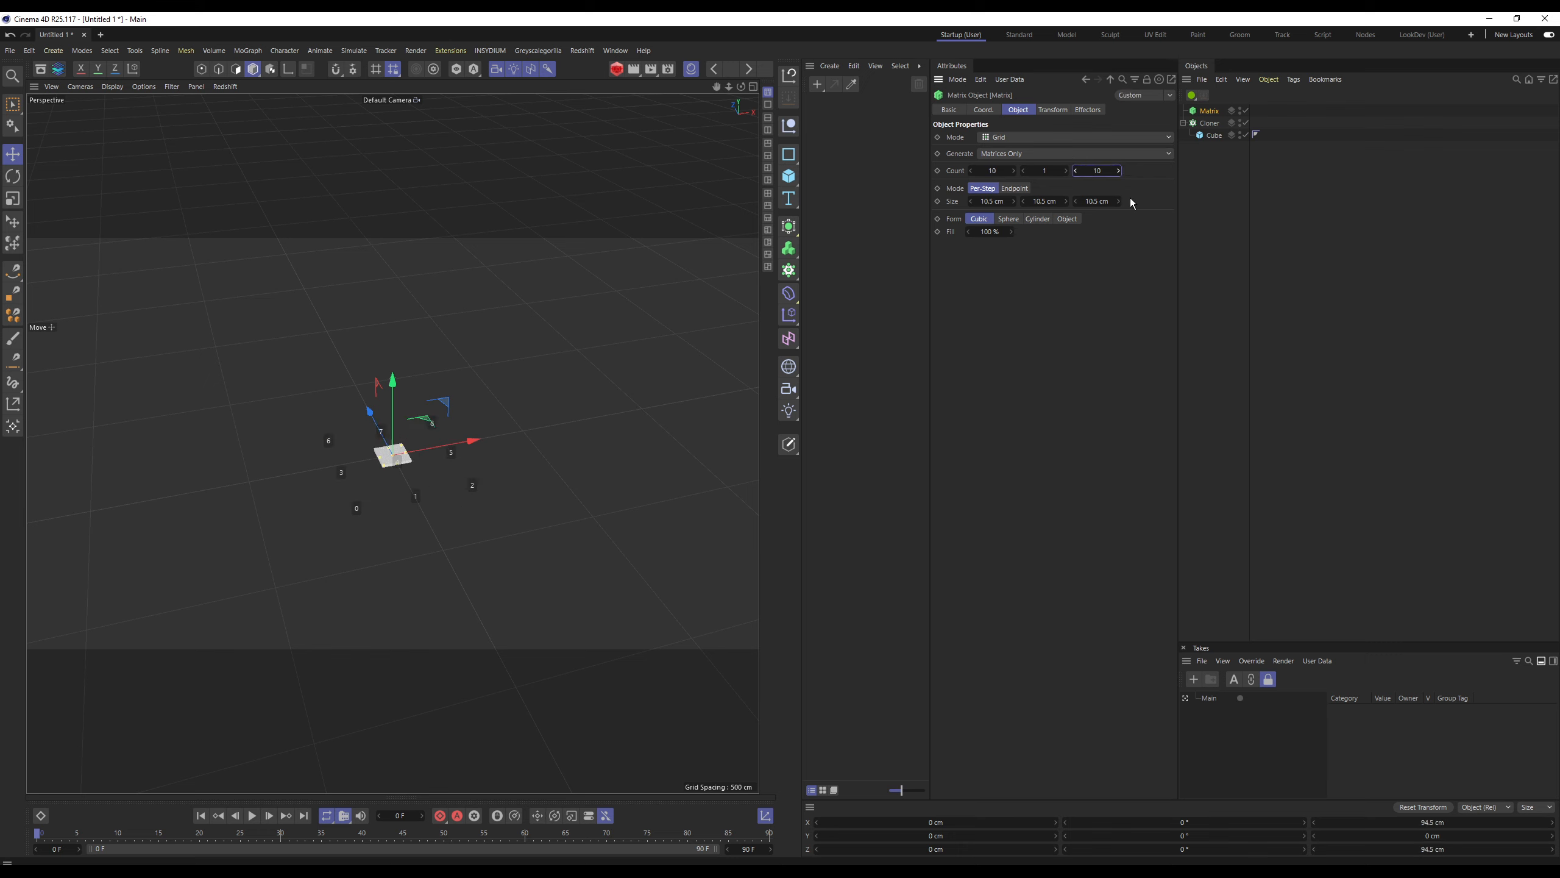
Widen the Matrix spacing to 114.5 cm in X and 142.5 cm in Z, and assign the Matrix as the Cloner's object.
{"action": "left_click_drag", "start_coordinate": [995, 202], "coordinate": [1115, 203]}
{"action": "left_click_drag", "start_coordinate": [432, 485], "coordinate": [411, 304], "text": "alt"}
{"action": "left_click_drag", "start_coordinate": [486, 429], "coordinate": [439, 419], "text": "alt"}
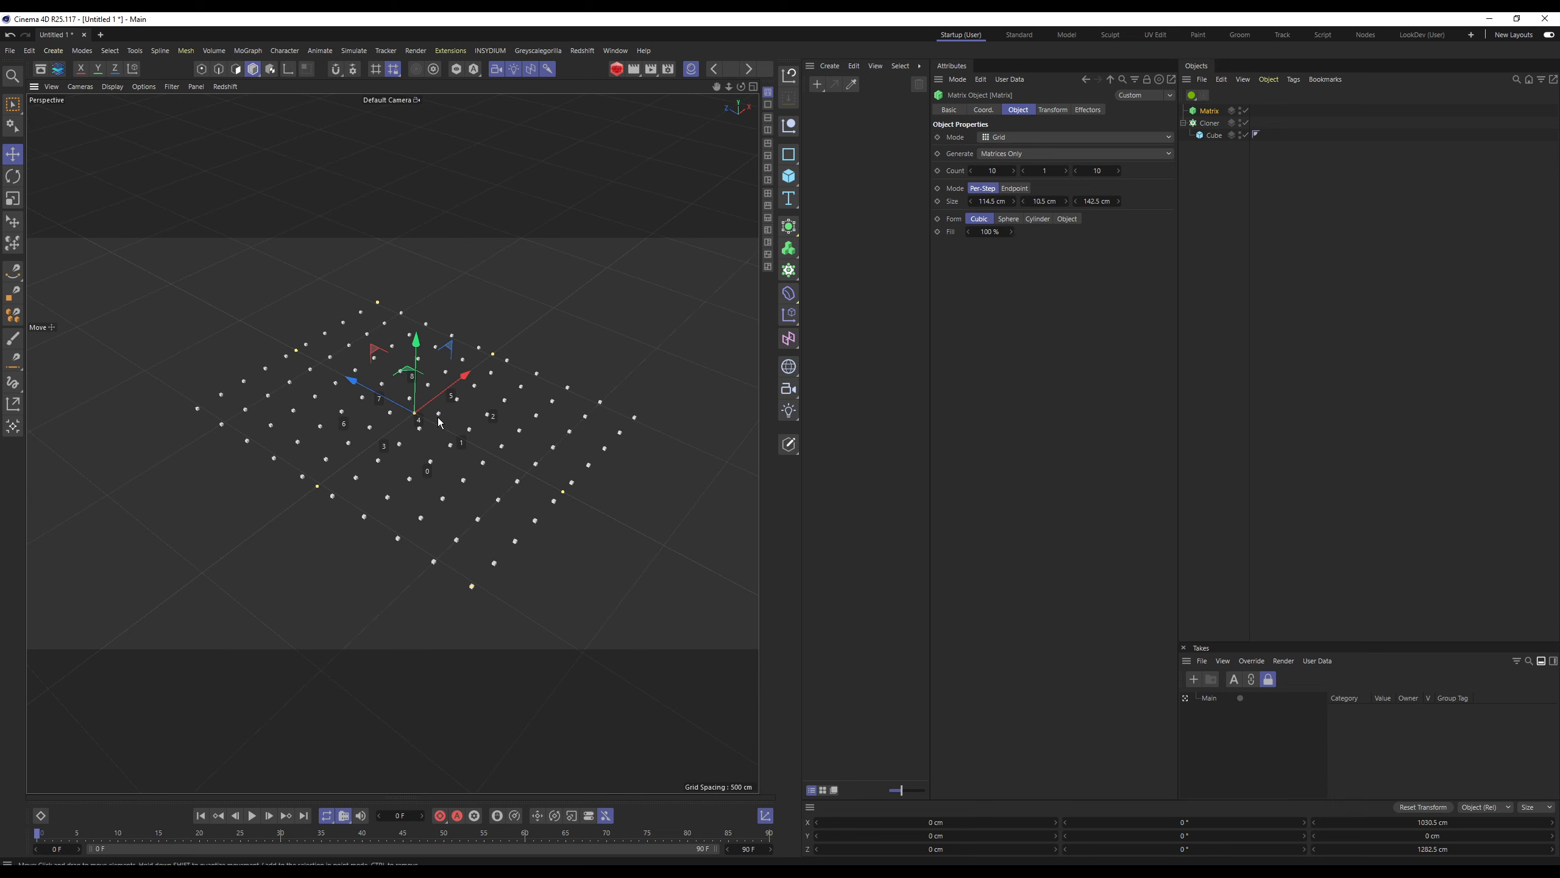
{"action": "mouse_move", "coordinate": [434, 454]}
{"action": "right_mouse_down", "text": "alt"}
{"action": "mouse_move", "coordinate": [702, 456]}
{"action": "mouse_move", "coordinate": [462, 465]}
{"action": "right_mouse_up", "text": "alt"}
{"action": "mouse_move", "coordinate": [462, 465]}
{"action": "left_mouse_down", "text": "alt"}
{"action": "mouse_move", "coordinate": [528, 409]}
{"action": "mouse_move", "coordinate": [433, 470]}
{"action": "left_mouse_up", "text": "alt"}
{"action": "left_click", "coordinate": [1208, 123]}
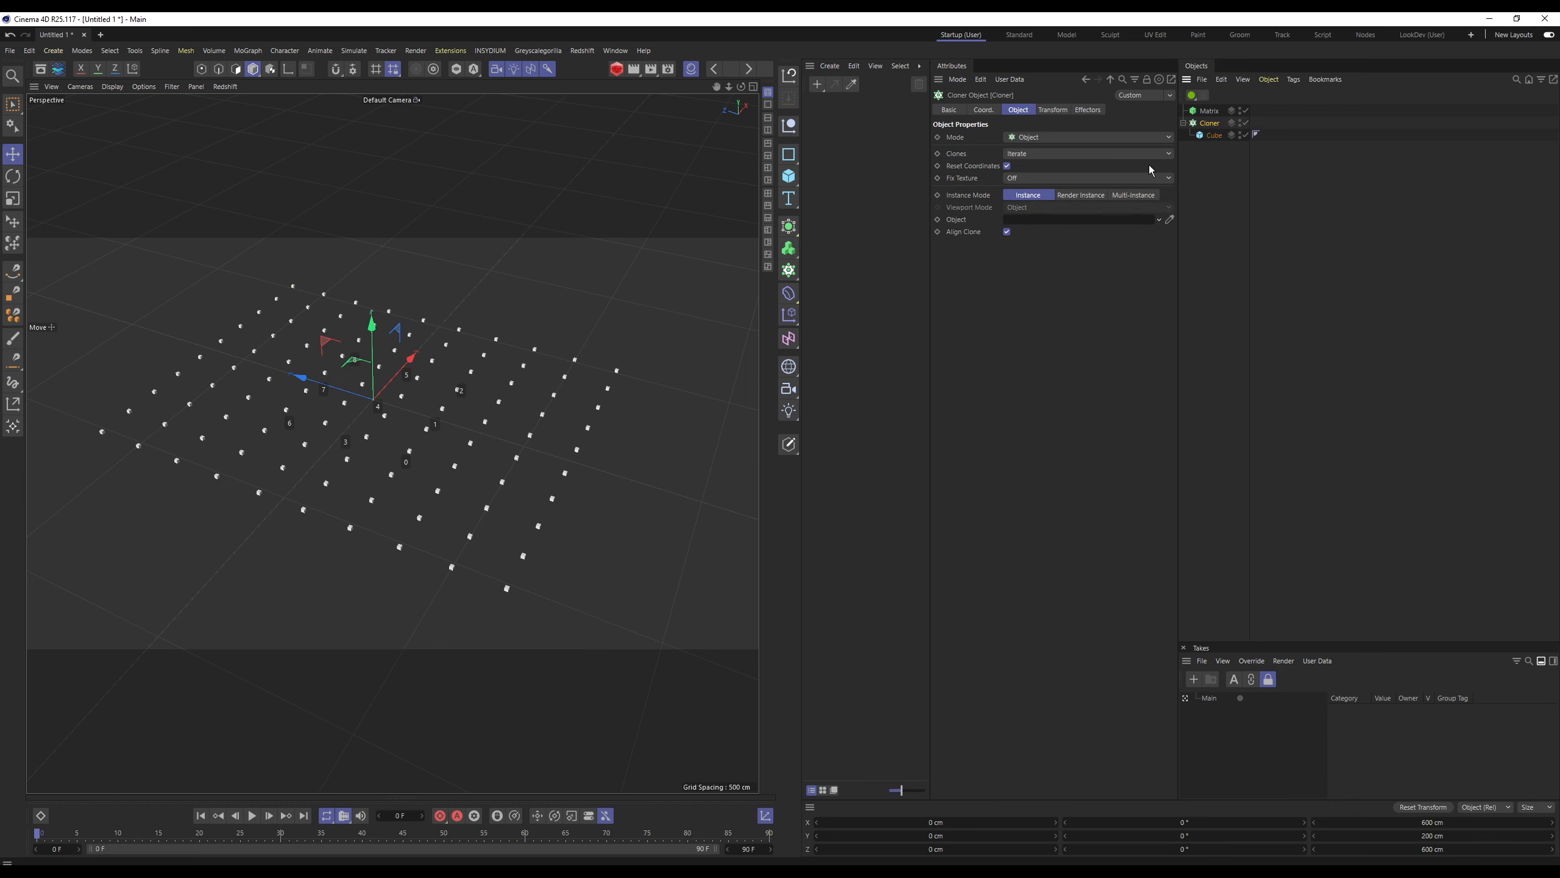
{"action": "left_click_drag", "start_coordinate": [1208, 112], "coordinate": [1050, 220]}
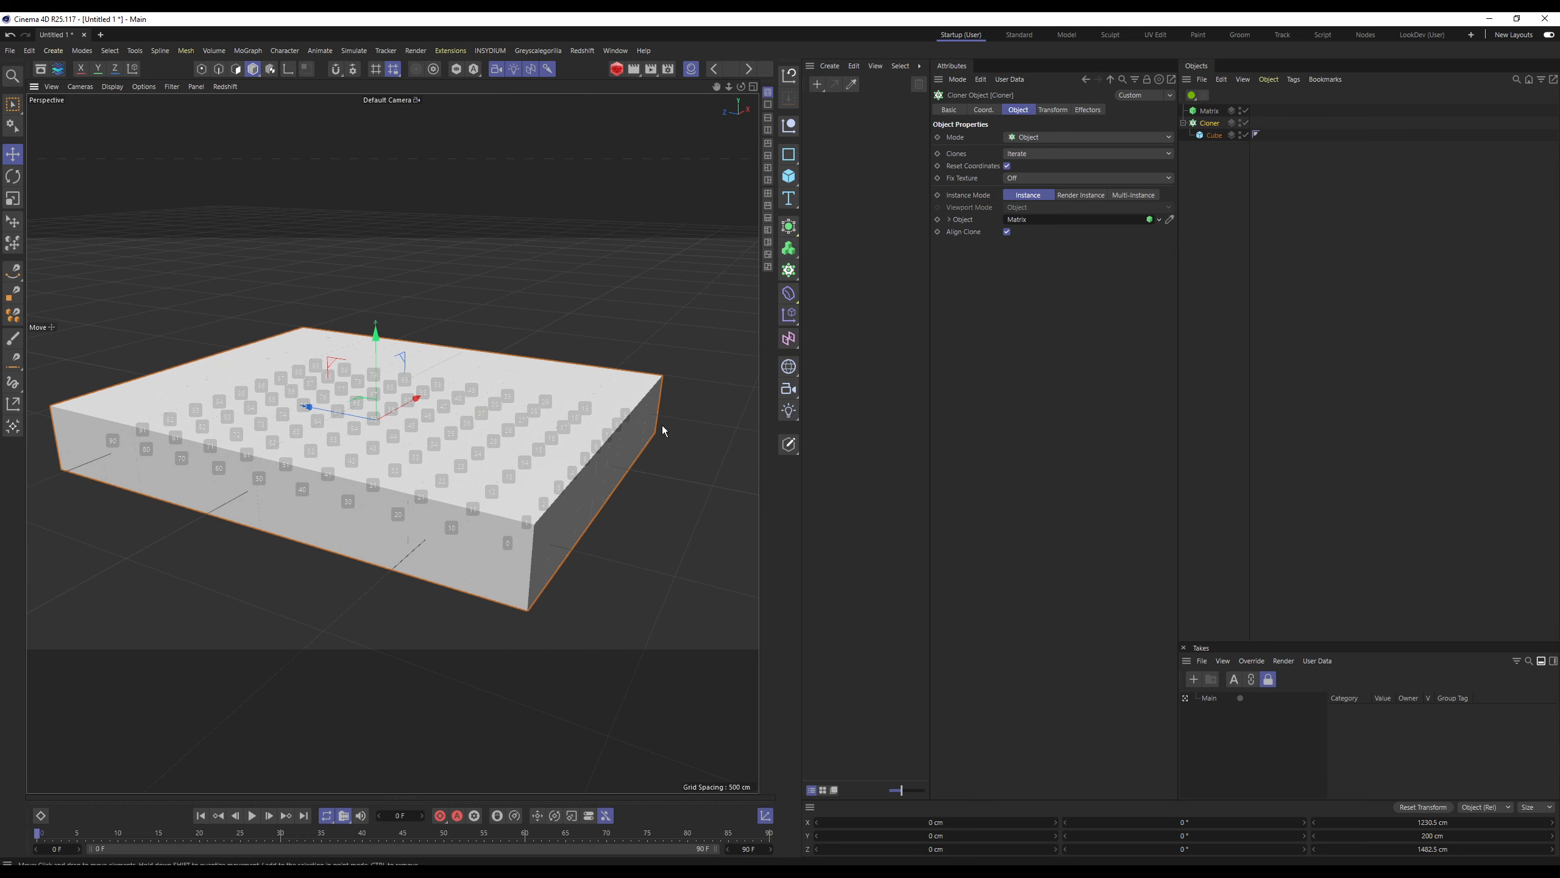
Set the Cube's X, Y and Z sizes to 68 cm together.
{"action": "left_click", "coordinate": [1213, 135]}
{"action": "left_click", "coordinate": [964, 169]}
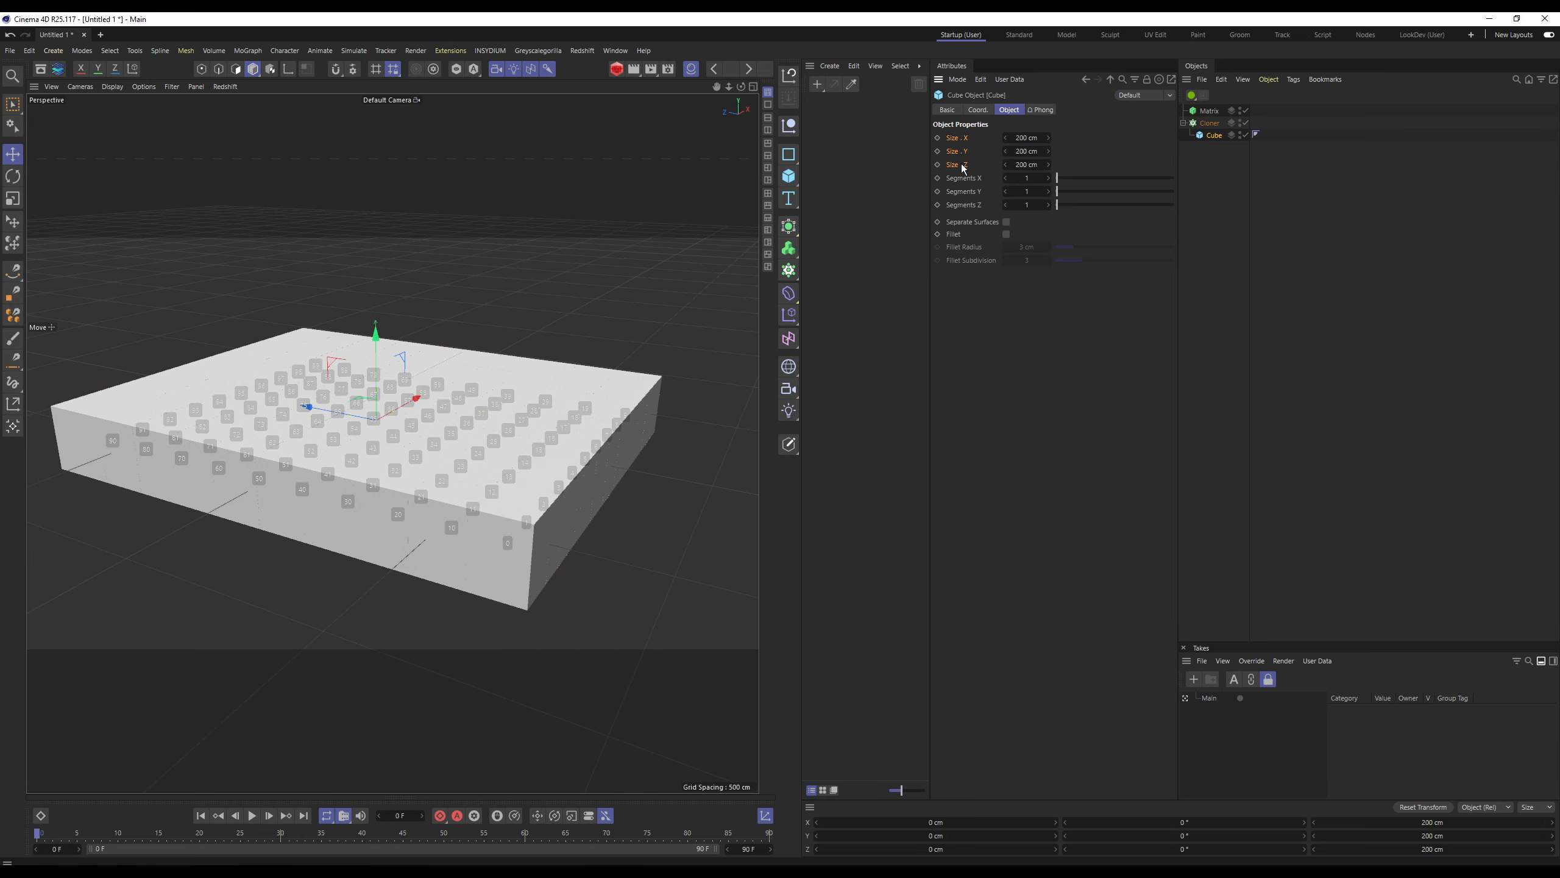
{"action": "mouse_move", "coordinate": [1033, 140]}
{"action": "left_mouse_down"}
{"action": "mouse_move", "coordinate": [478, 363]}
{"action": "mouse_move", "coordinate": [464, 417]}
{"action": "left_mouse_up"}
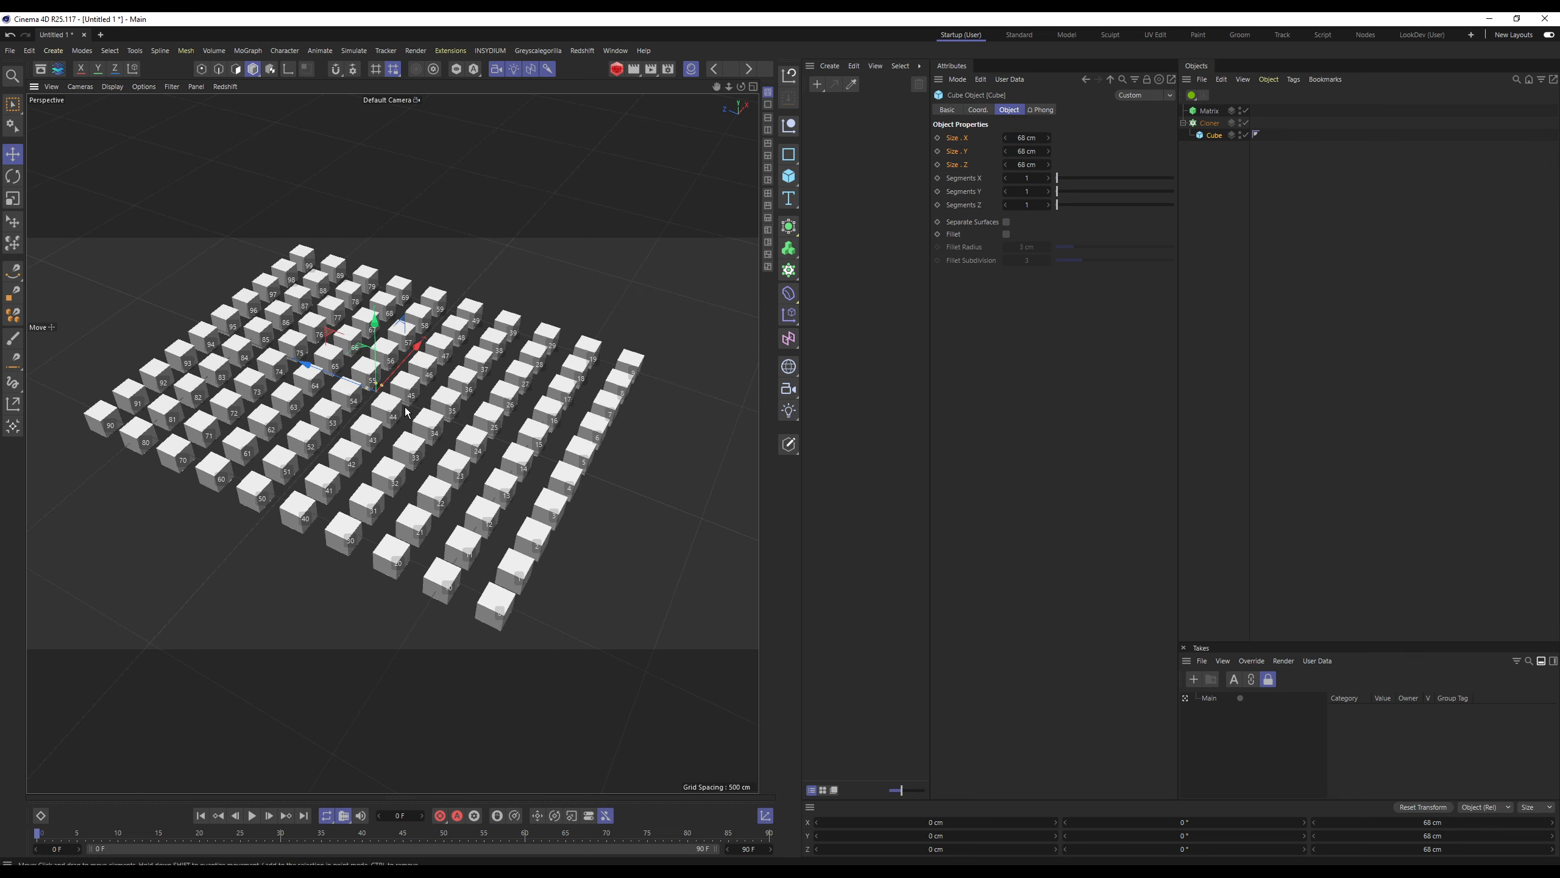
{"action": "left_click_drag", "start_coordinate": [407, 413], "coordinate": [426, 400], "text": "alt"}
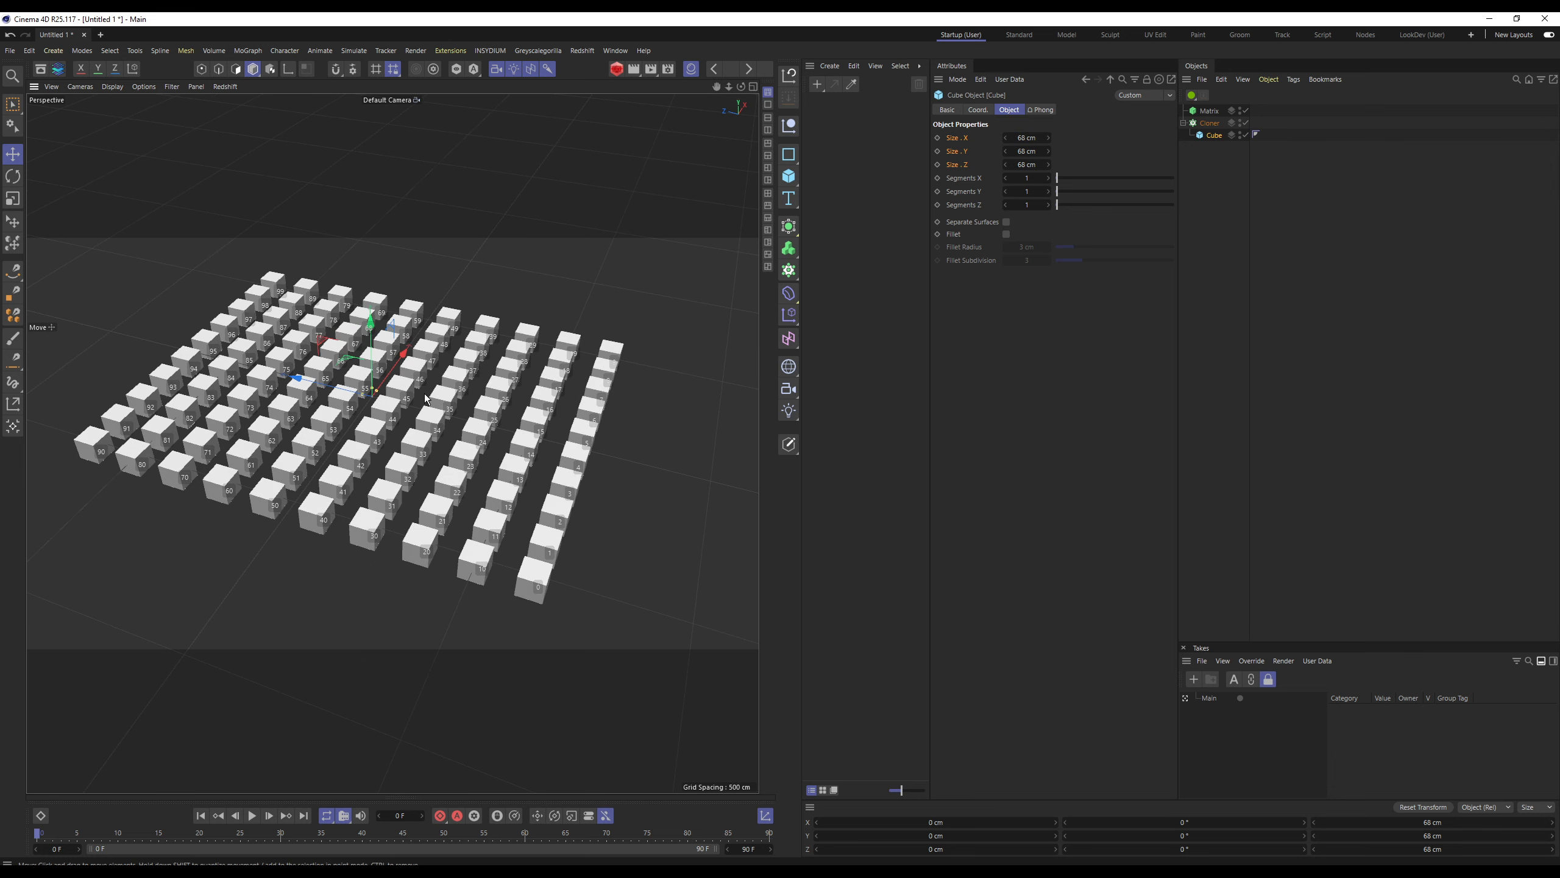
Add a Random effector to the Matrix so it scatters the cloned cubes.
{"action": "left_click", "coordinate": [1209, 112]}
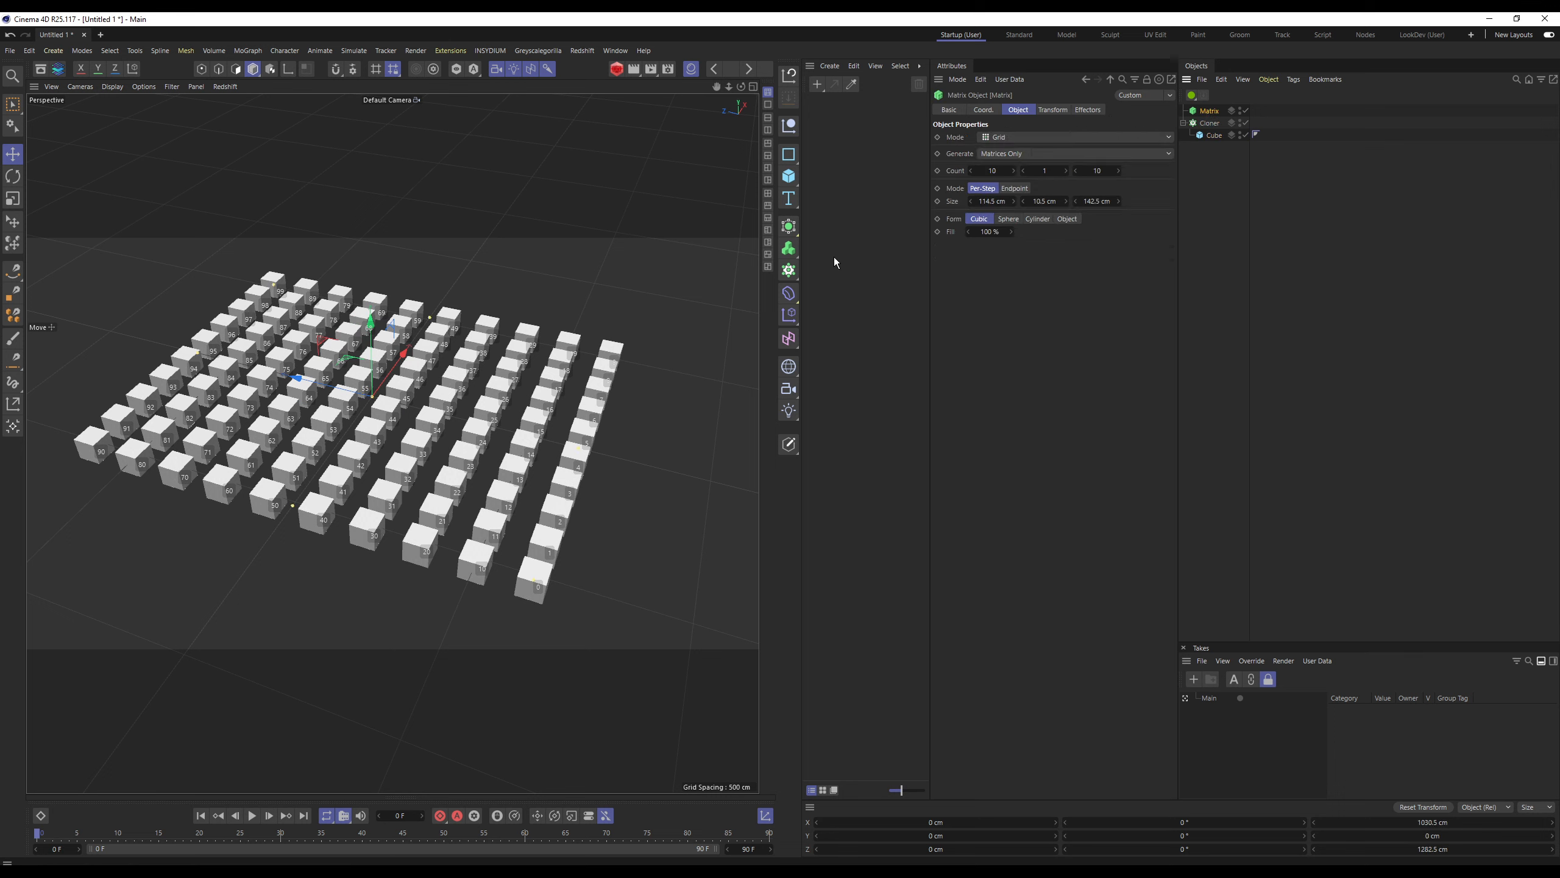
{"action": "left_click", "coordinate": [789, 314]}
{"action": "left_click", "coordinate": [902, 396]}
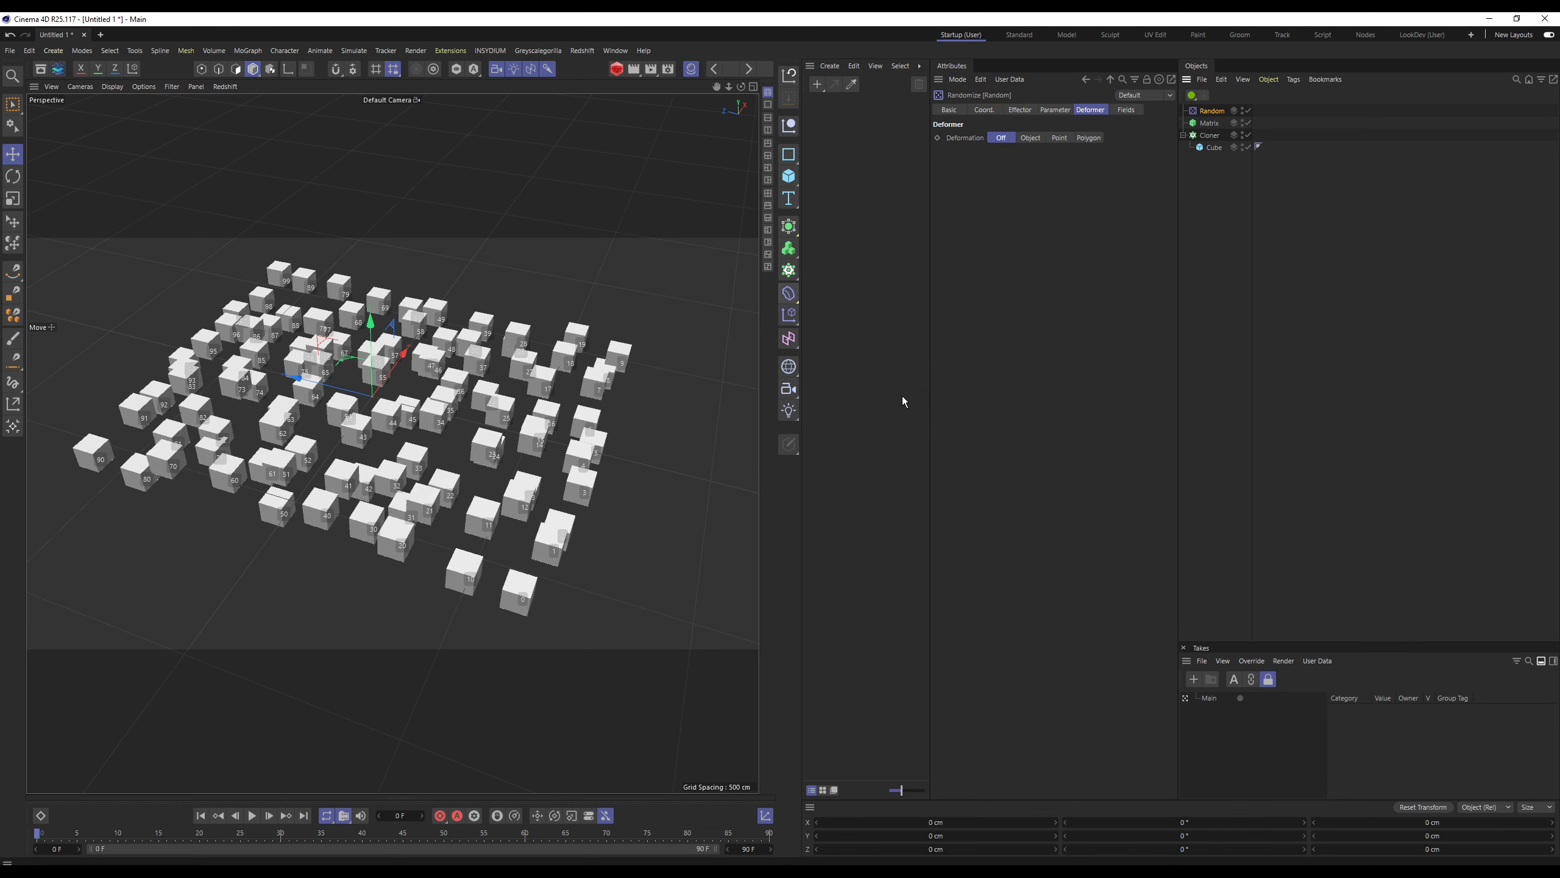
{"action": "left_click_drag", "start_coordinate": [732, 418], "coordinate": [389, 386], "text": "alt"}
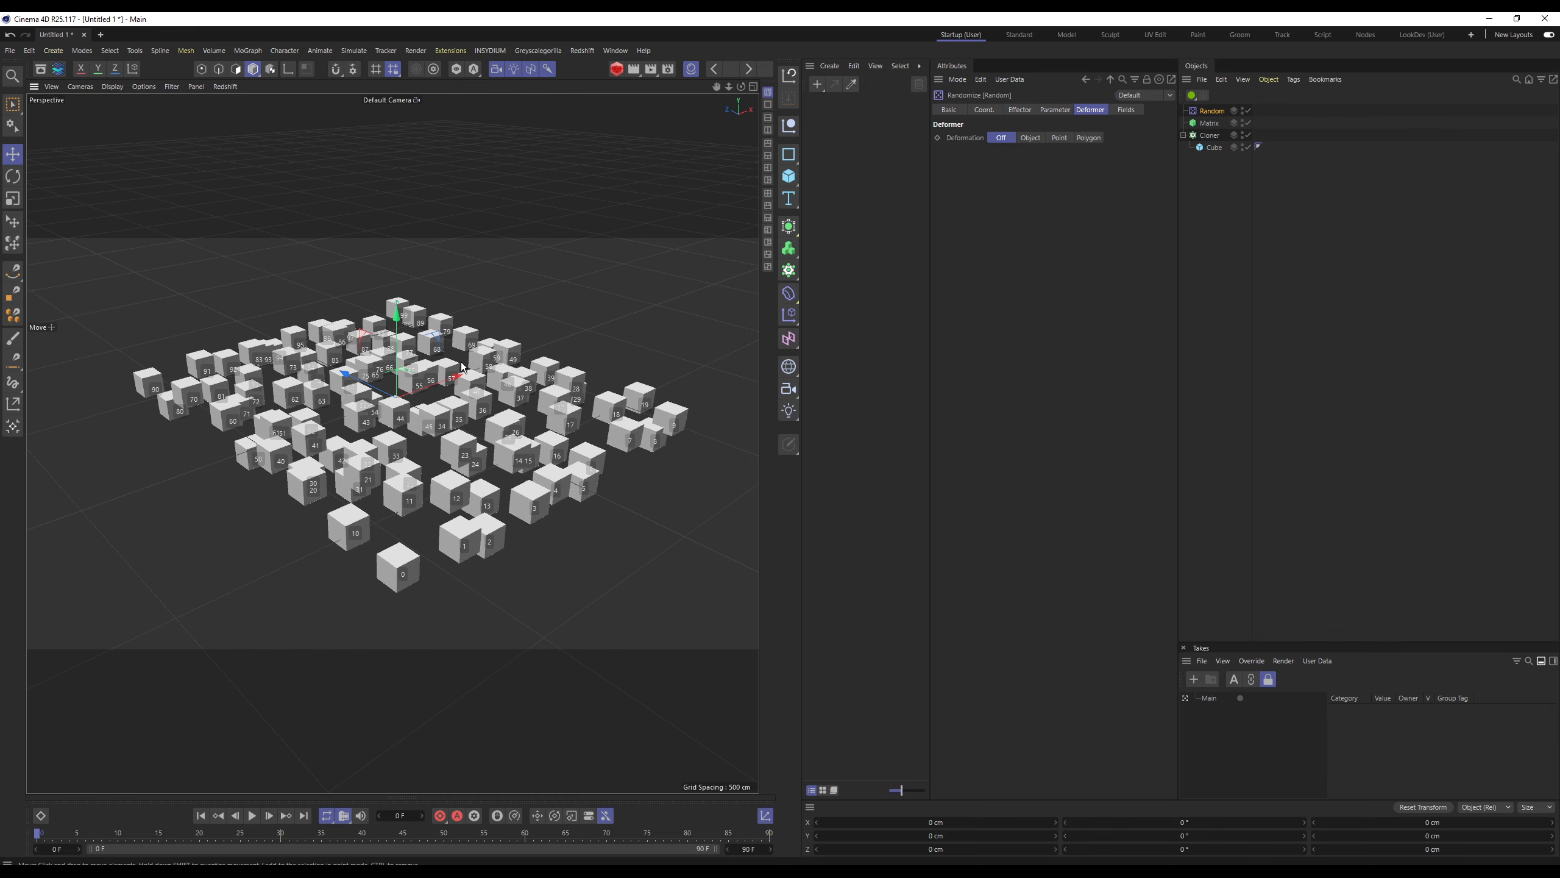
Switch to Houdini and add a Grid node beside box1 in the network.
{"action": "key", "text": "alt+Tab"}
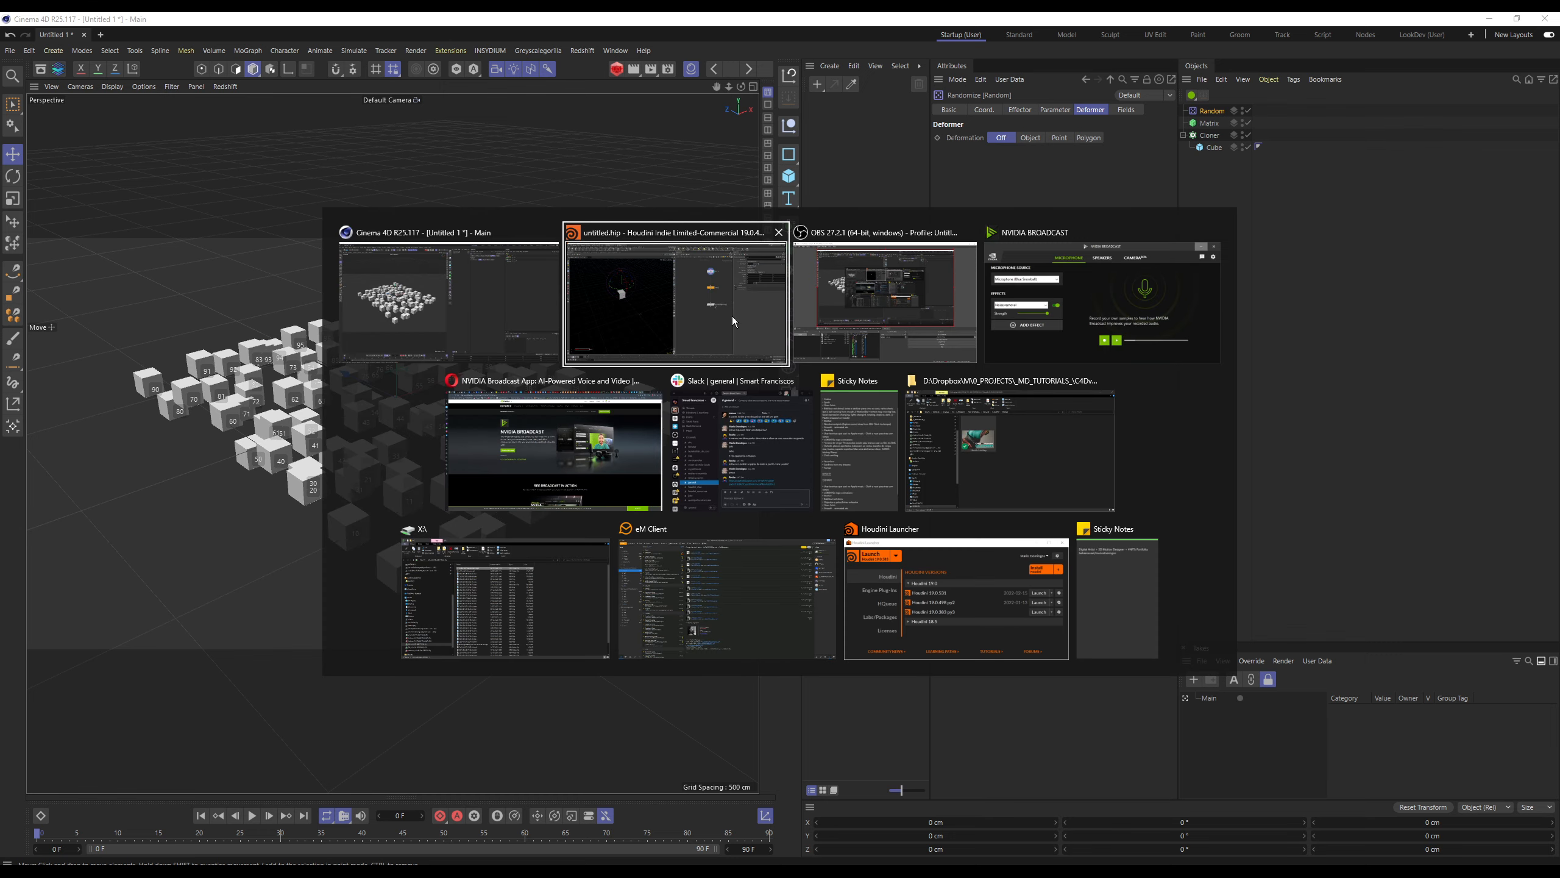
{"action": "left_click", "coordinate": [646, 310]}
{"action": "left_click_drag", "start_coordinate": [965, 177], "coordinate": [1086, 483]}
{"action": "left_click_drag", "start_coordinate": [1028, 335], "coordinate": [903, 344]}
{"action": "left_click", "coordinate": [999, 259]}
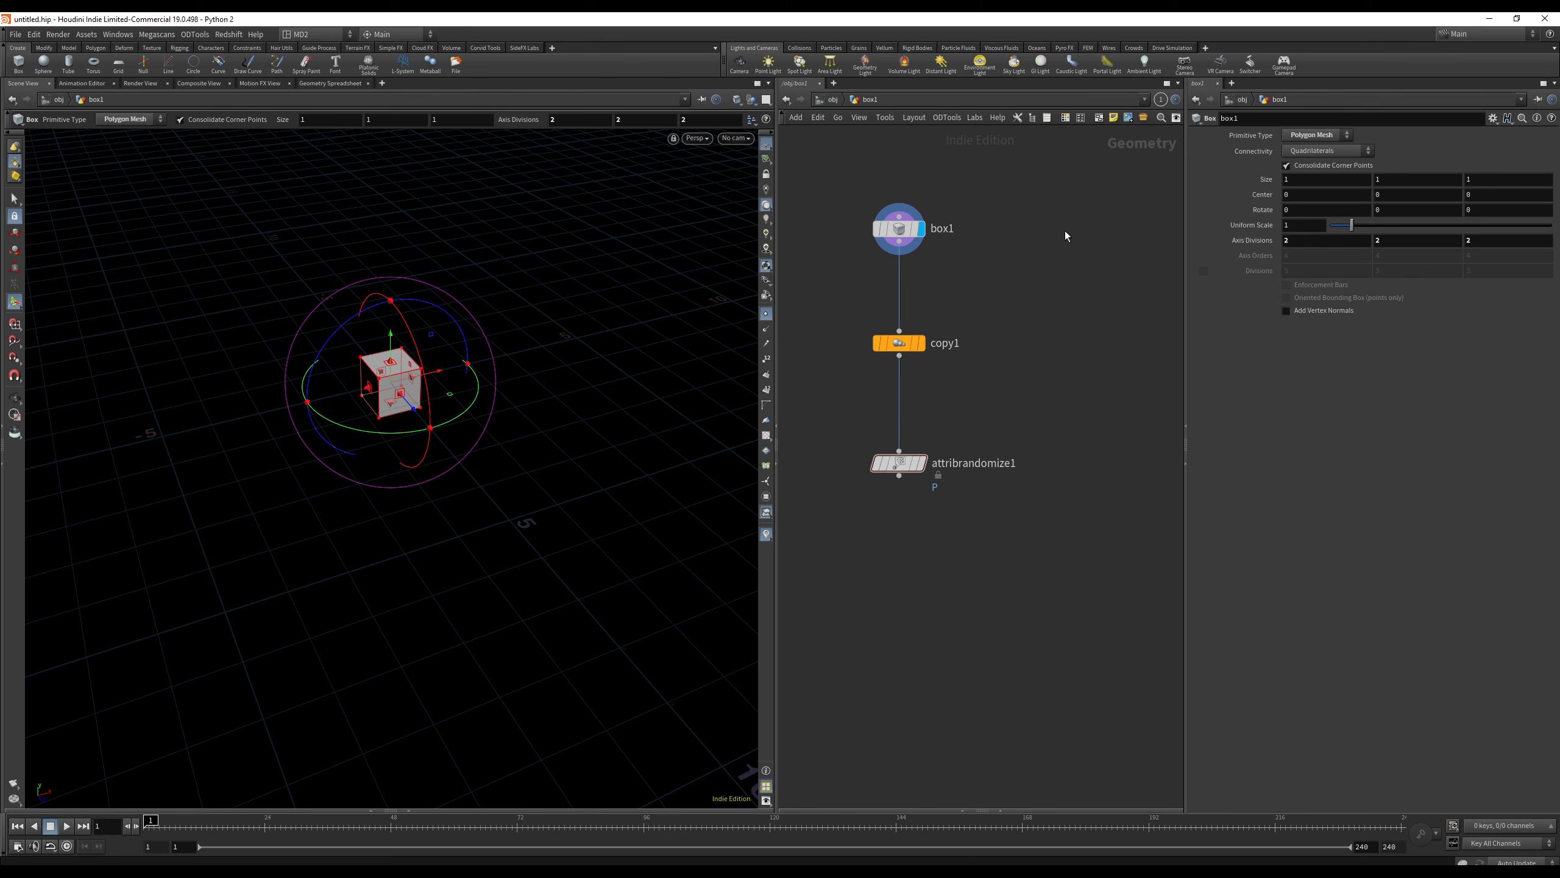
{"action": "key", "text": "Tab"}
{"action": "type", "text": "grid"}
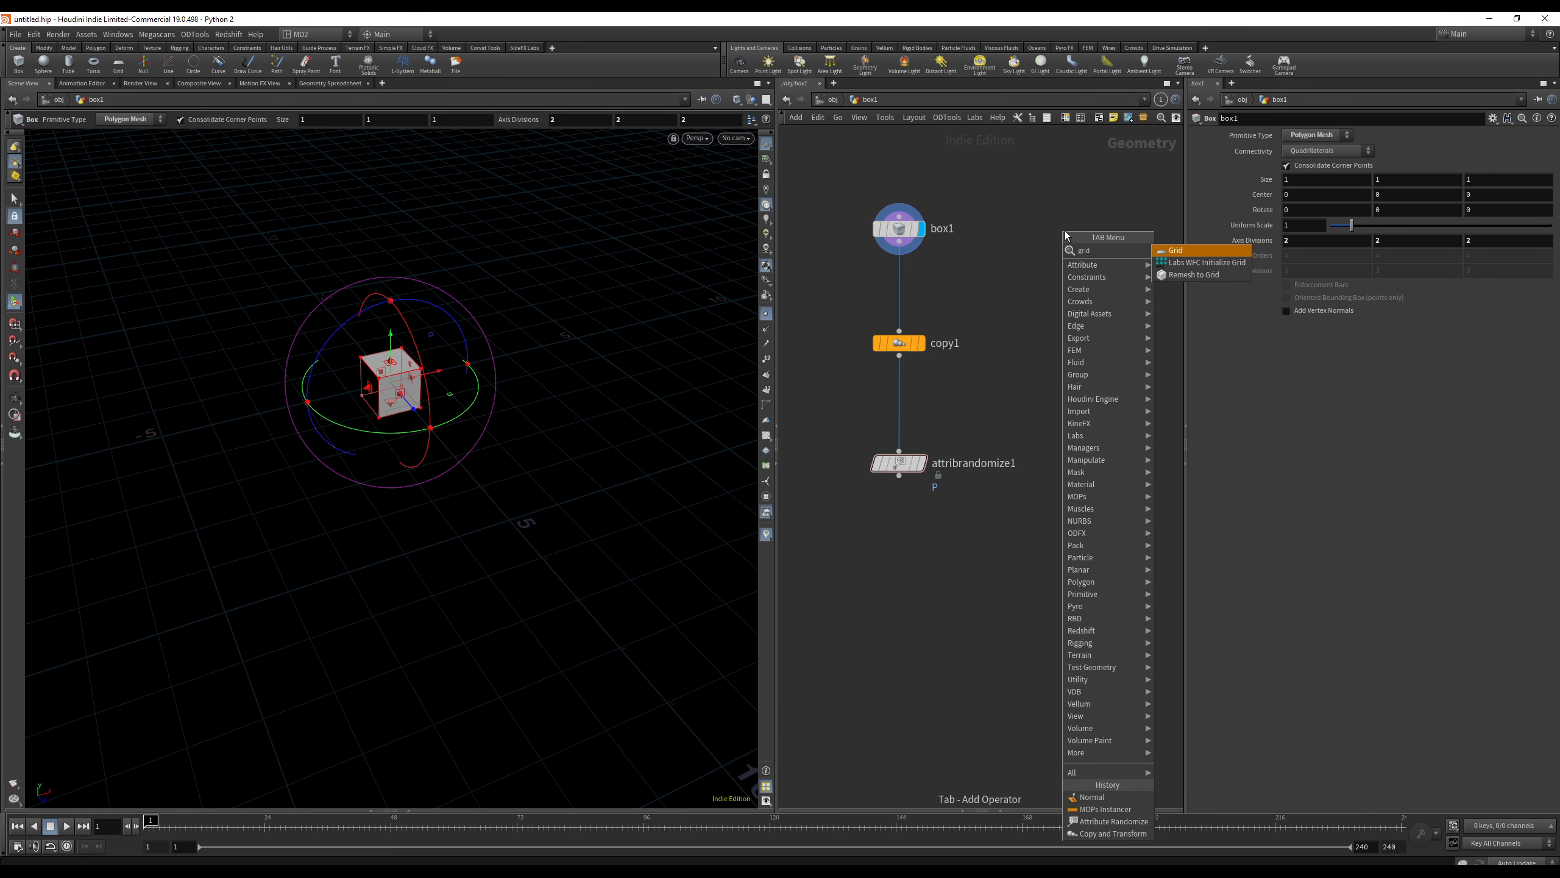
{"action": "key", "text": "Return"}
{"action": "left_click", "coordinate": [1064, 232]}
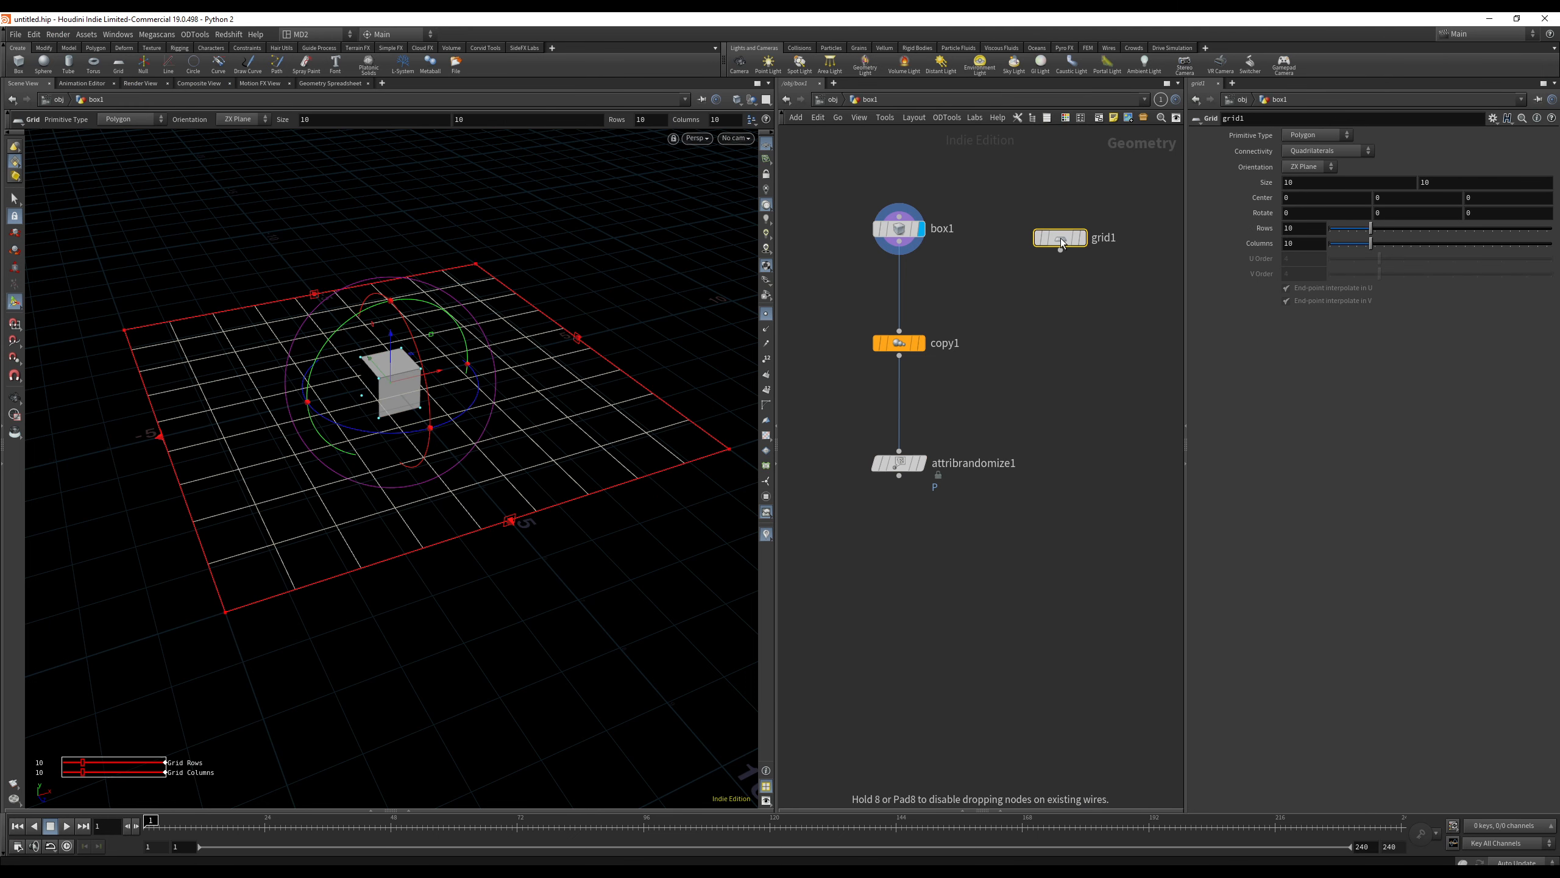
{"action": "mouse_move", "coordinate": [461, 492]}
{"action": "left_mouse_down", "text": "alt"}
{"action": "mouse_move", "coordinate": [484, 515]}
{"action": "mouse_move", "coordinate": [470, 500]}
{"action": "left_mouse_up", "text": "alt"}
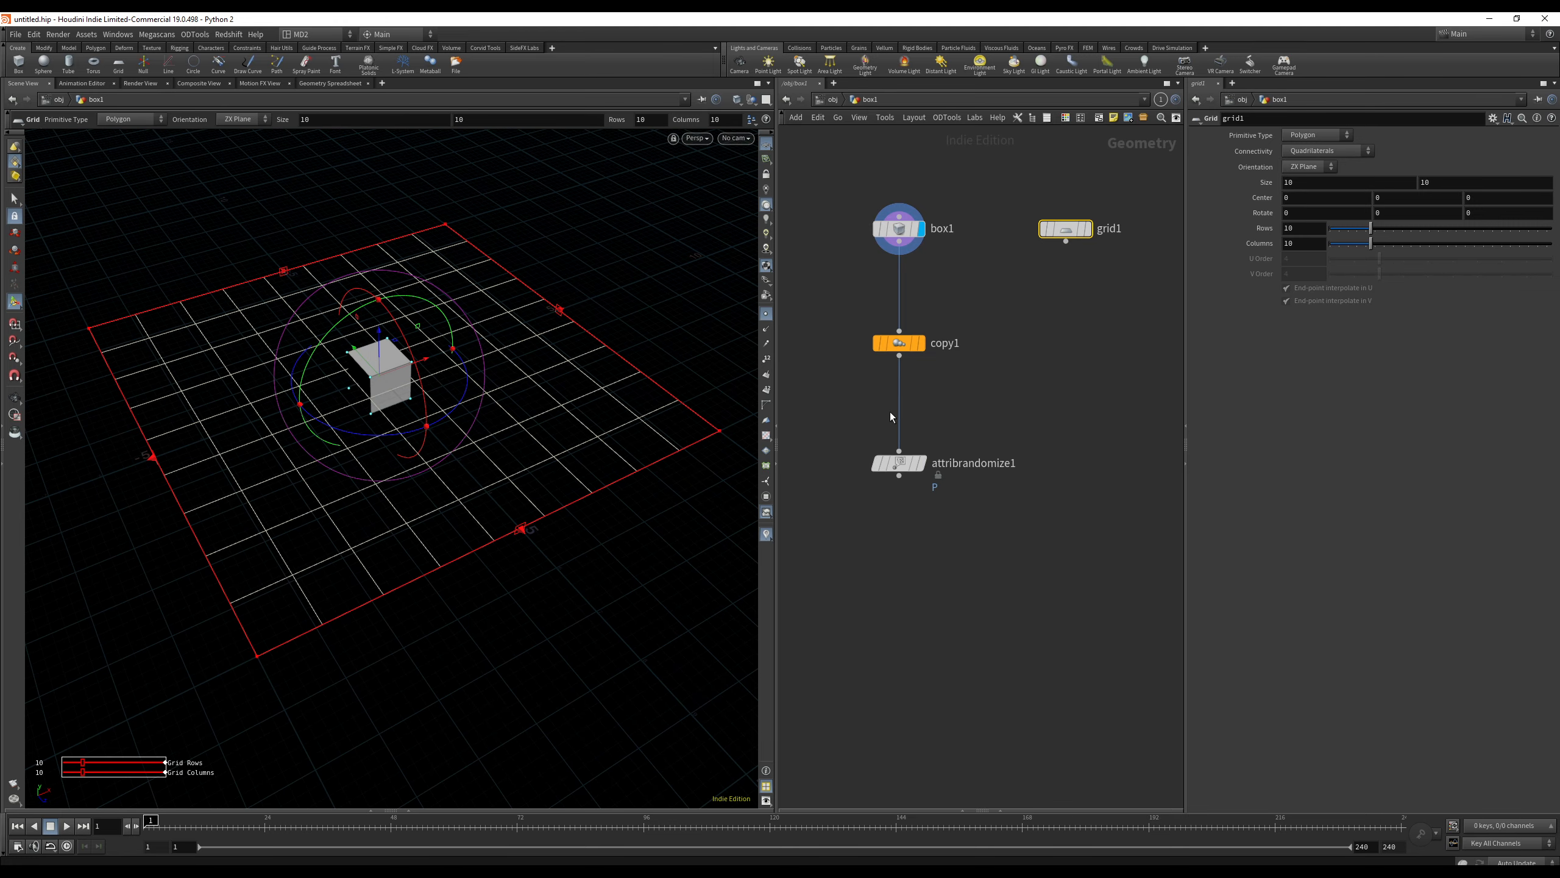
Switch back to Cinema 4D and delete the Matrix object.
{"action": "key", "text": "alt+Tab"}
{"action": "left_click", "coordinate": [664, 316]}
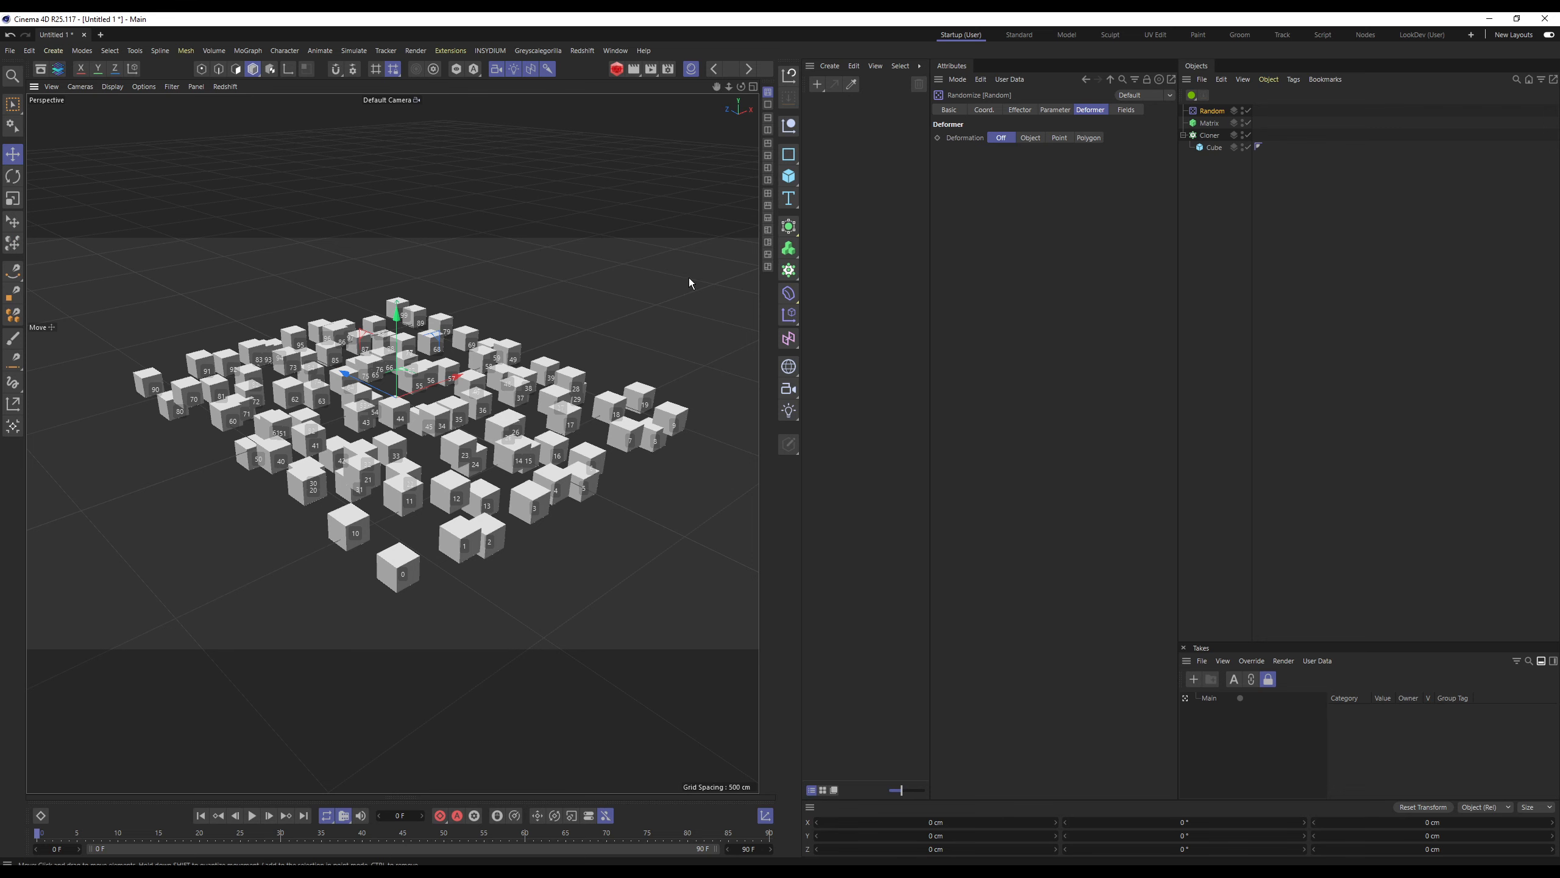
{"action": "left_click", "coordinate": [1209, 123]}
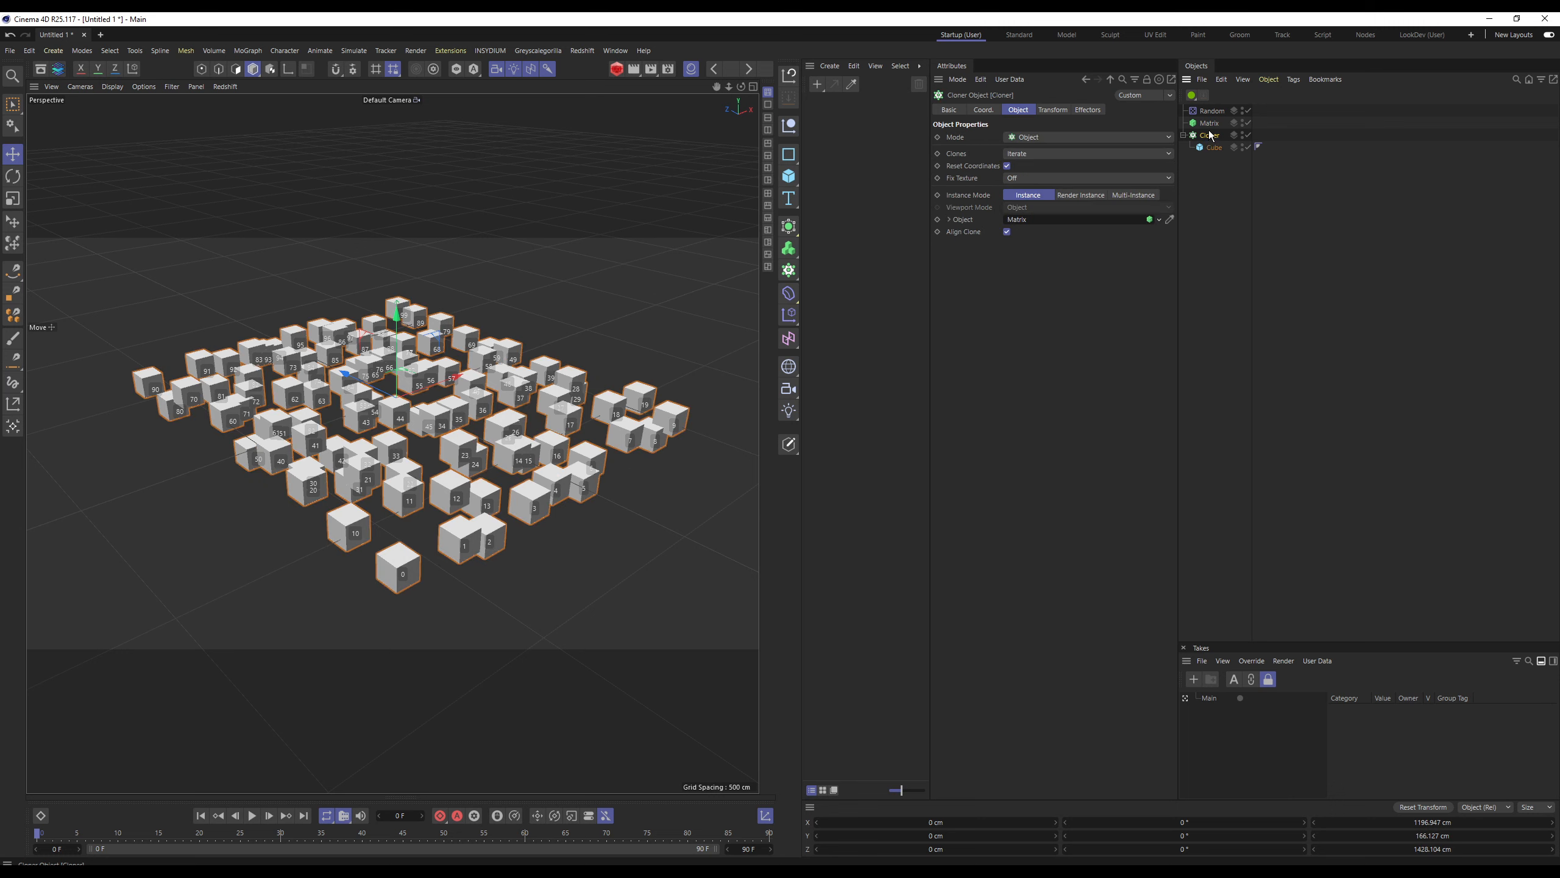
{"action": "key", "text": "Delete"}
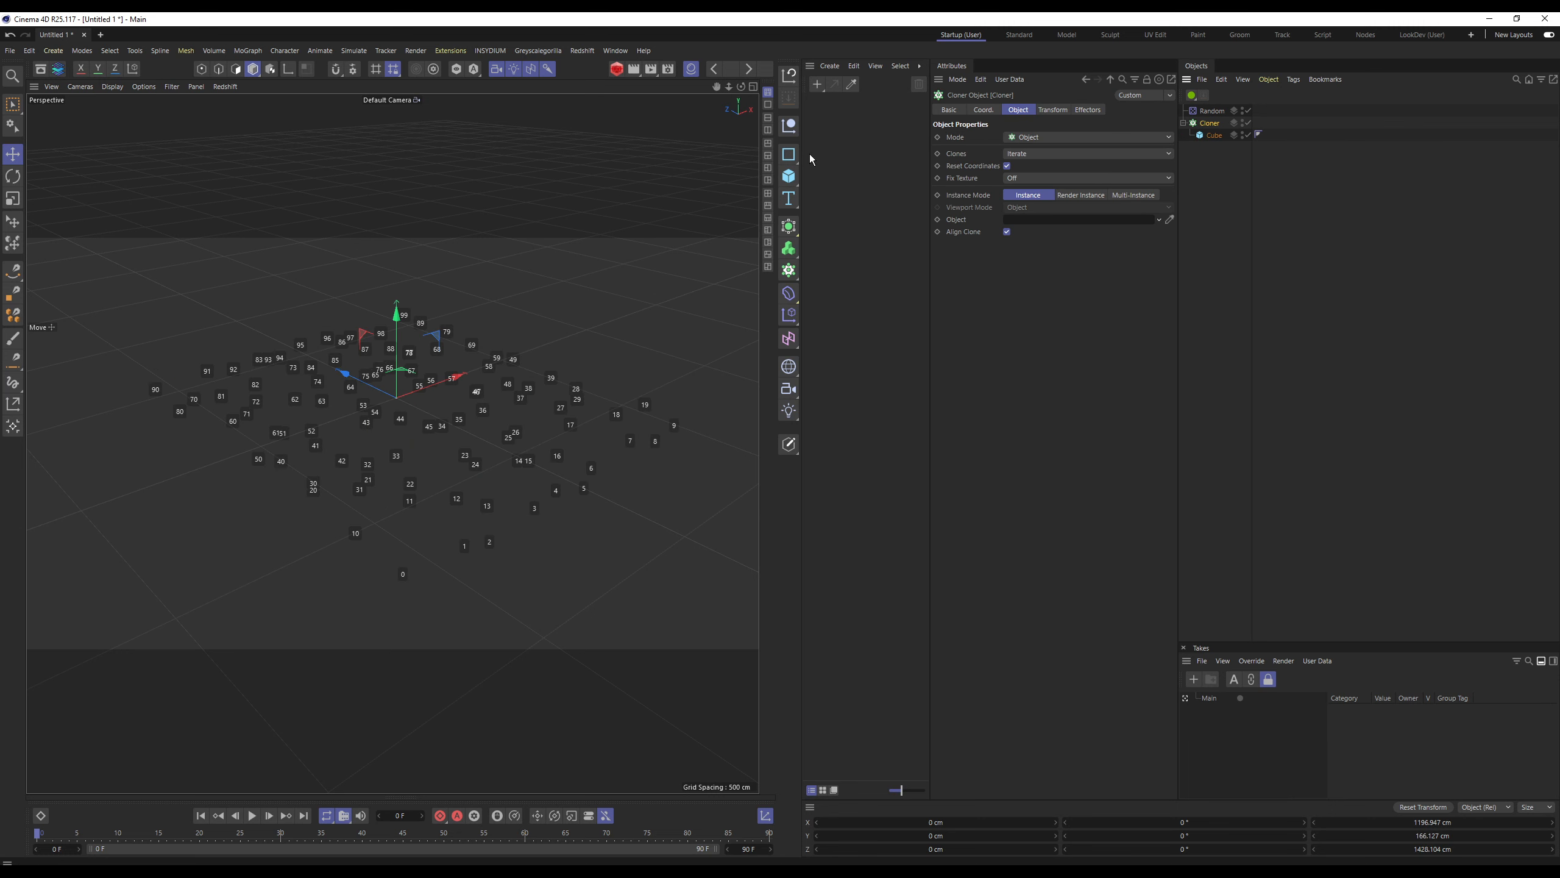
Add a Plane primitive and assign it as the Cloner's object.
{"action": "left_click", "coordinate": [796, 176]}
{"action": "left_click", "coordinate": [846, 217]}
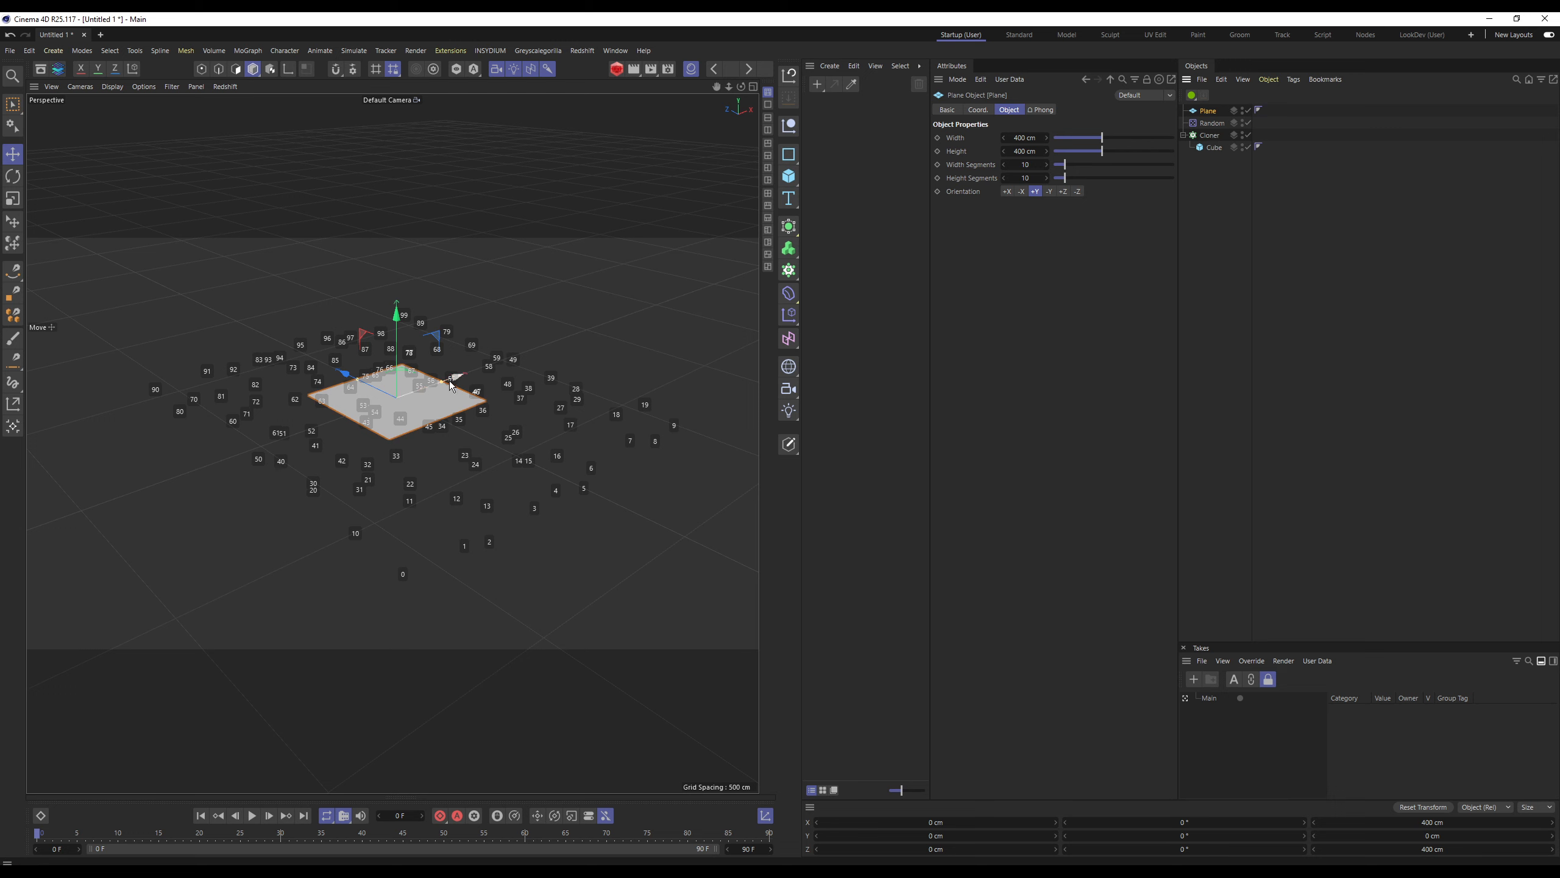
{"action": "left_click", "coordinate": [1208, 134]}
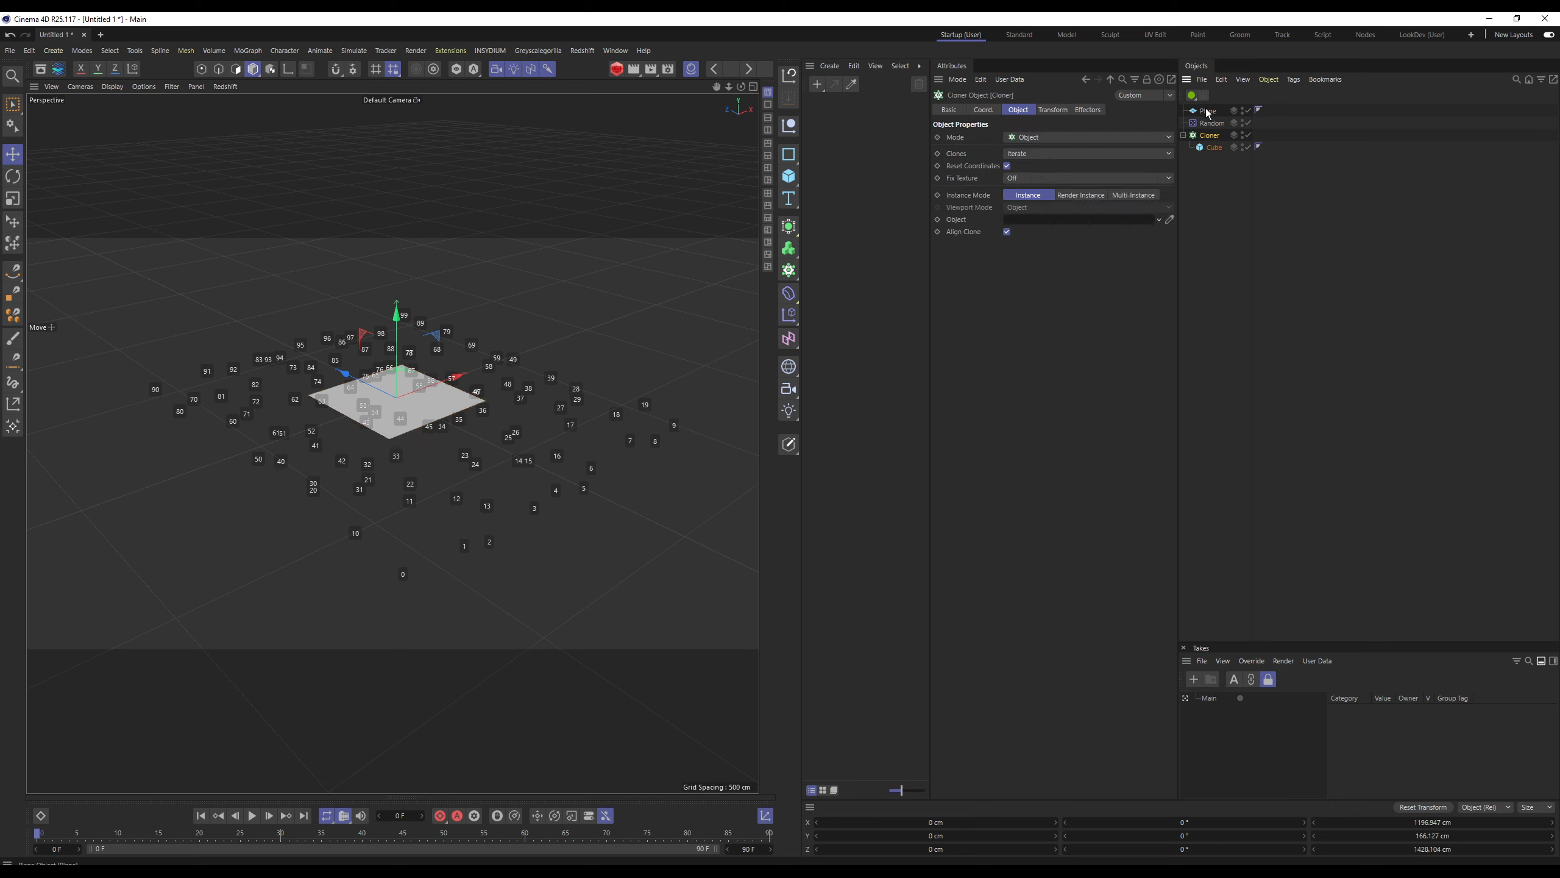
{"action": "left_click_drag", "start_coordinate": [1041, 205], "coordinate": [1035, 221]}
{"action": "right_click_drag", "start_coordinate": [407, 418], "coordinate": [644, 398], "text": "alt"}
{"action": "left_click_drag", "start_coordinate": [644, 398], "coordinate": [512, 438], "text": "alt"}
{"action": "right_click_drag", "start_coordinate": [512, 438], "coordinate": [342, 436], "text": "alt"}
{"action": "left_click_drag", "start_coordinate": [344, 439], "coordinate": [331, 386], "text": "alt"}
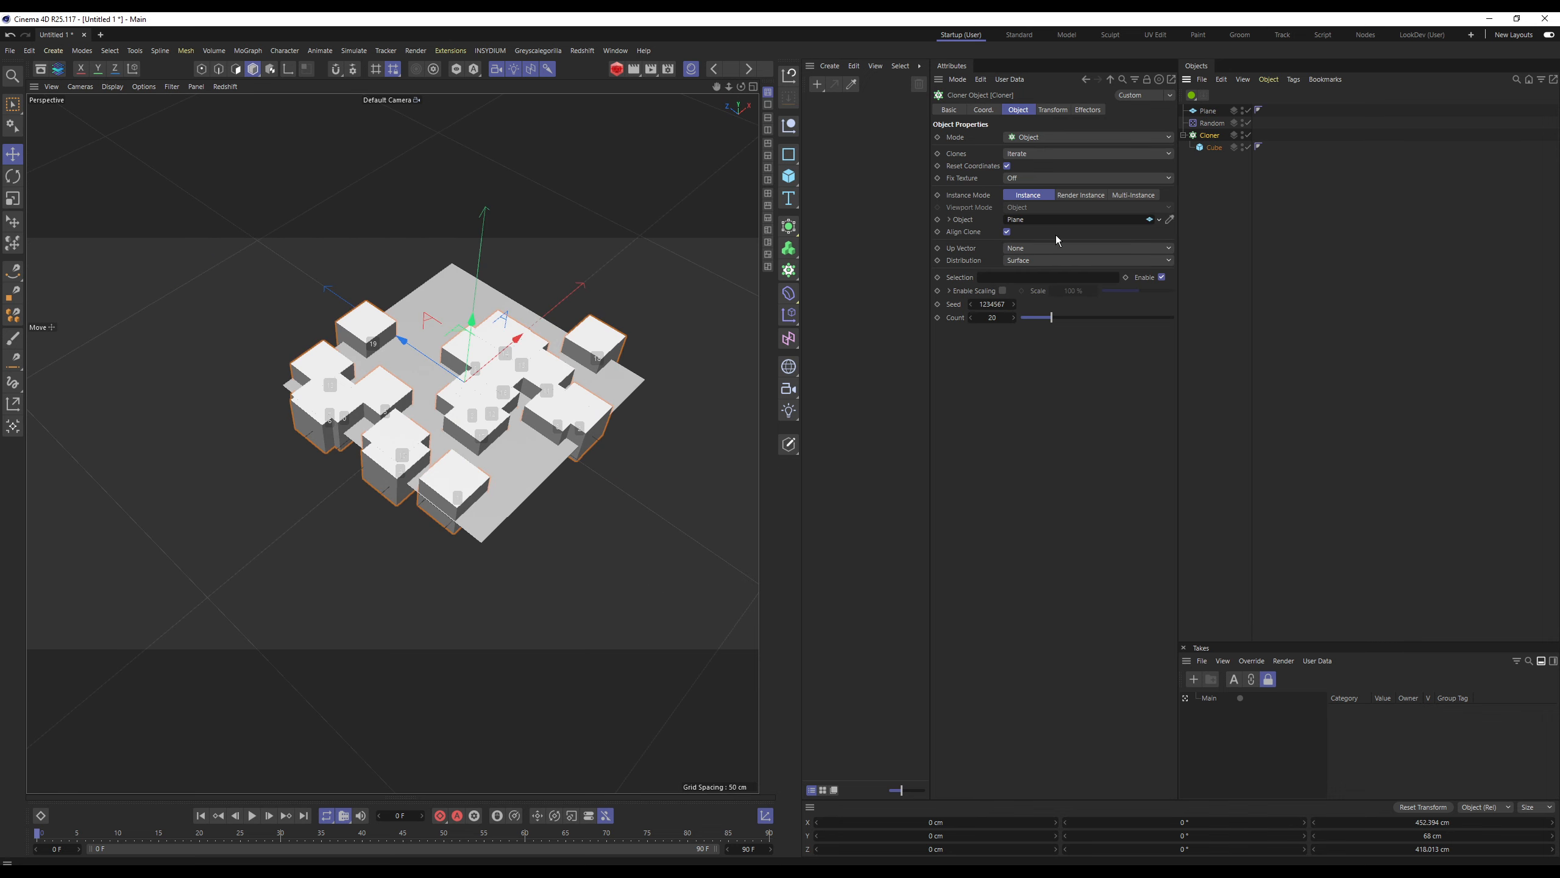
Set the Cloner's distribution to Vertex, leaving the up vector at None.
{"action": "left_click", "coordinate": [1032, 248]}
{"action": "left_click", "coordinate": [1021, 261]}
{"action": "left_click", "coordinate": [1088, 261]}
{"action": "left_click", "coordinate": [1023, 274]}
{"action": "left_click_drag", "start_coordinate": [537, 409], "coordinate": [553, 363], "text": "alt"}
Enlarge the Plane's width and height together to 1182 cm so the cloned cubes spread apart.
{"action": "left_click", "coordinate": [1205, 111]}
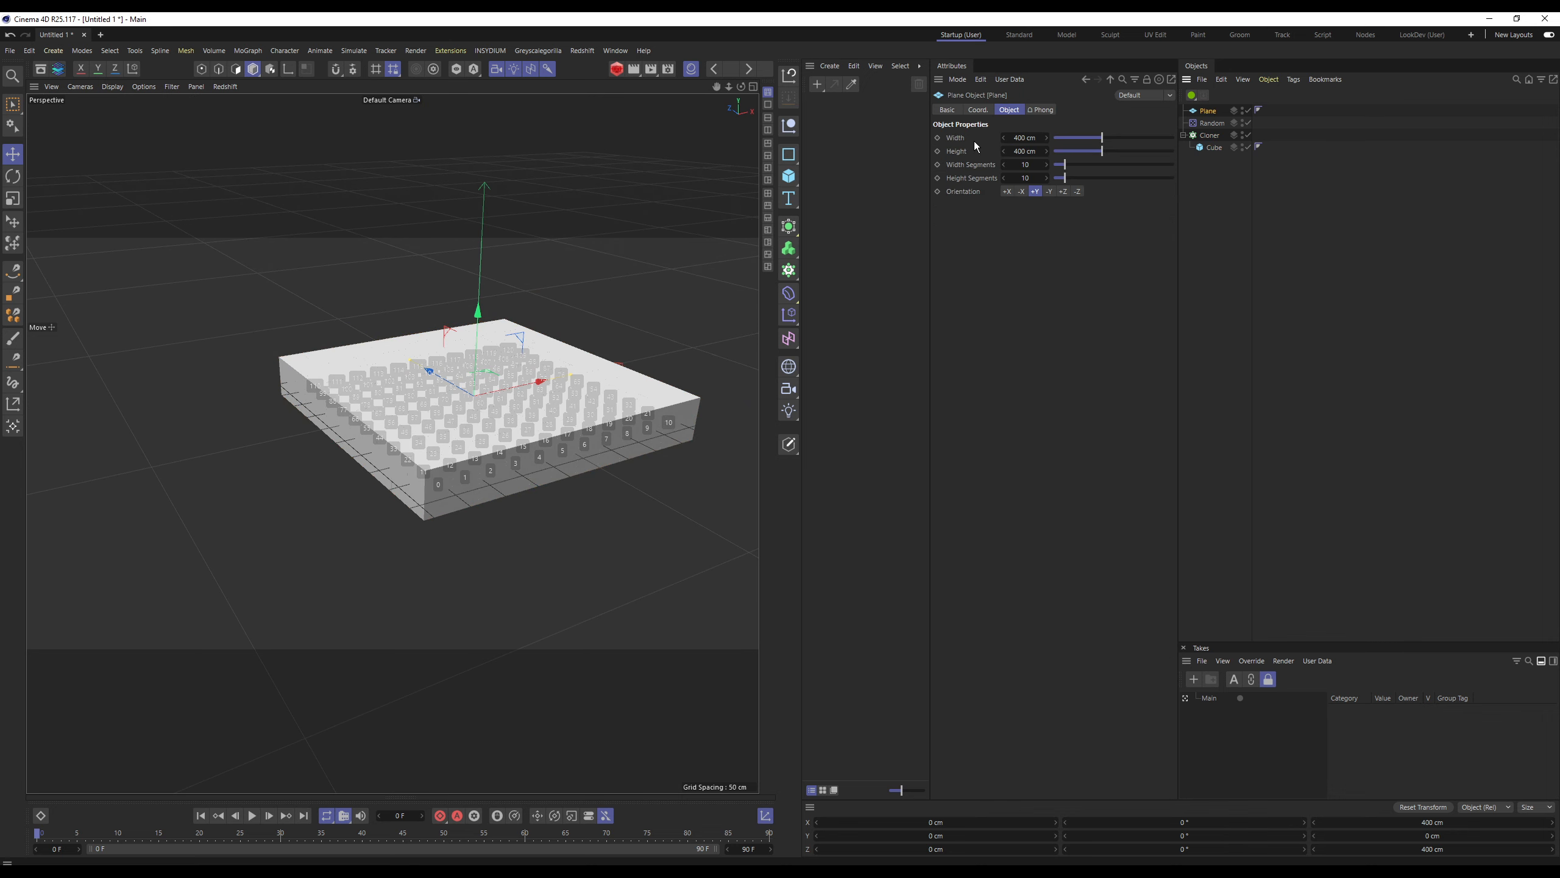
{"action": "left_click_drag", "start_coordinate": [1019, 136], "coordinate": [1498, 155]}
{"action": "scroll", "coordinate": [544, 381], "scroll_direction": "down", "scroll_amount": 6}
{"action": "mouse_move", "coordinate": [544, 381]}
{"action": "left_mouse_down", "text": "alt"}
{"action": "mouse_move", "coordinate": [571, 410]}
{"action": "mouse_move", "coordinate": [541, 419]}
{"action": "left_mouse_up", "text": "alt"}
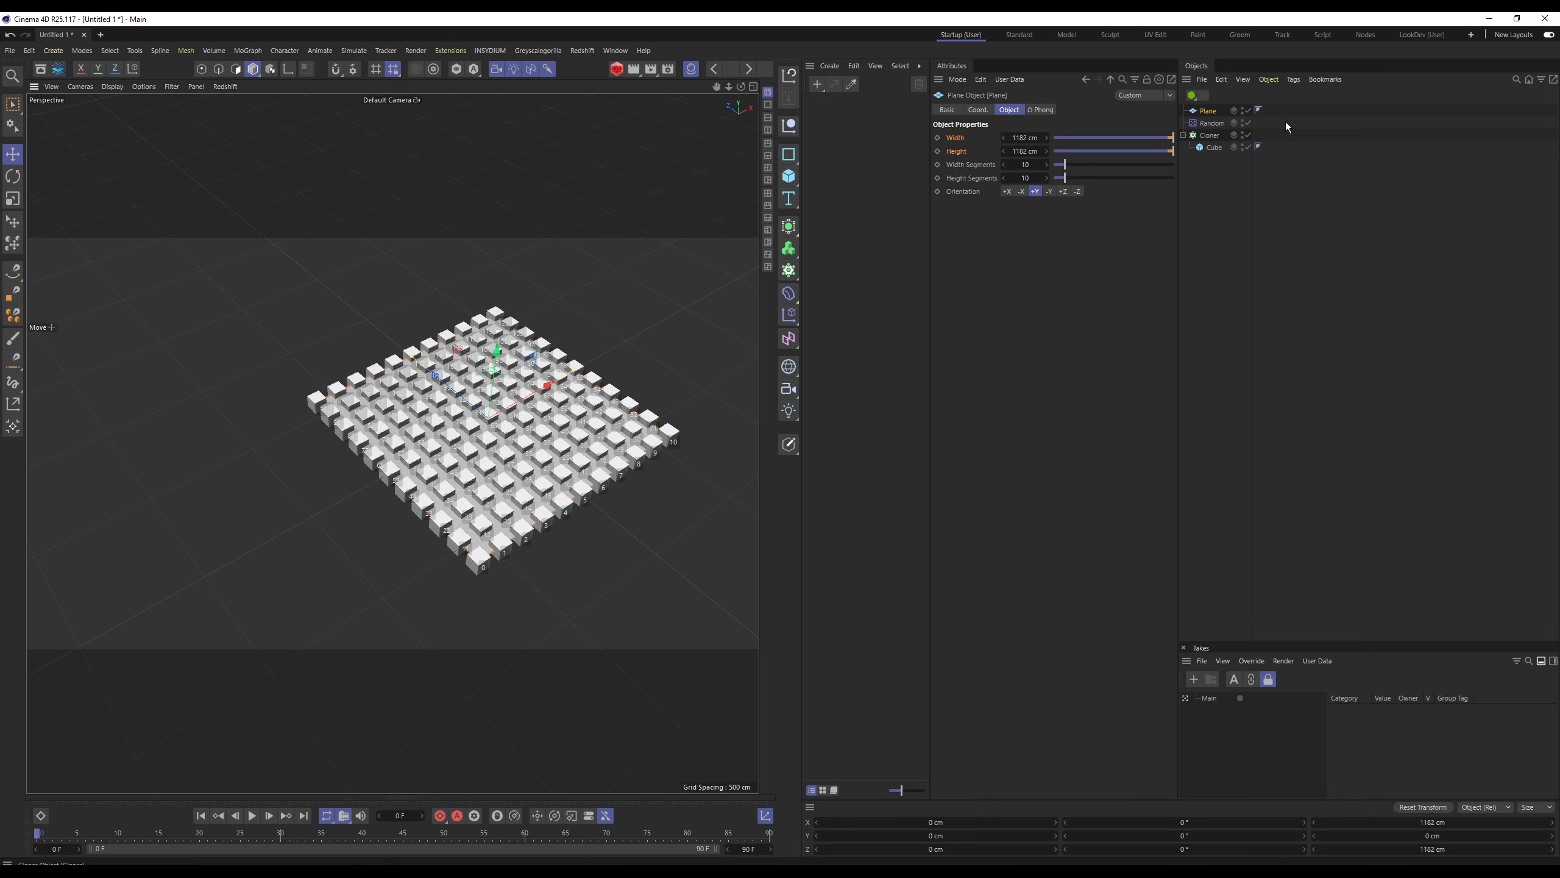
Hide the Plane in the viewport and in renders, leaving only the cloned cubes on show.
{"action": "left_click", "coordinate": [1242, 112], "text": "alt"}
{"action": "left_click", "coordinate": [1242, 113], "text": "alt"}
{"action": "middle_click_drag", "start_coordinate": [528, 382], "coordinate": [465, 363], "text": "alt"}
{"action": "left_click_drag", "start_coordinate": [464, 363], "coordinate": [442, 377], "text": "alt"}
{"action": "right_click_drag", "start_coordinate": [442, 377], "coordinate": [567, 381], "text": "alt"}
{"action": "scroll", "coordinate": [567, 383], "scroll_direction": "down", "scroll_amount": 4}
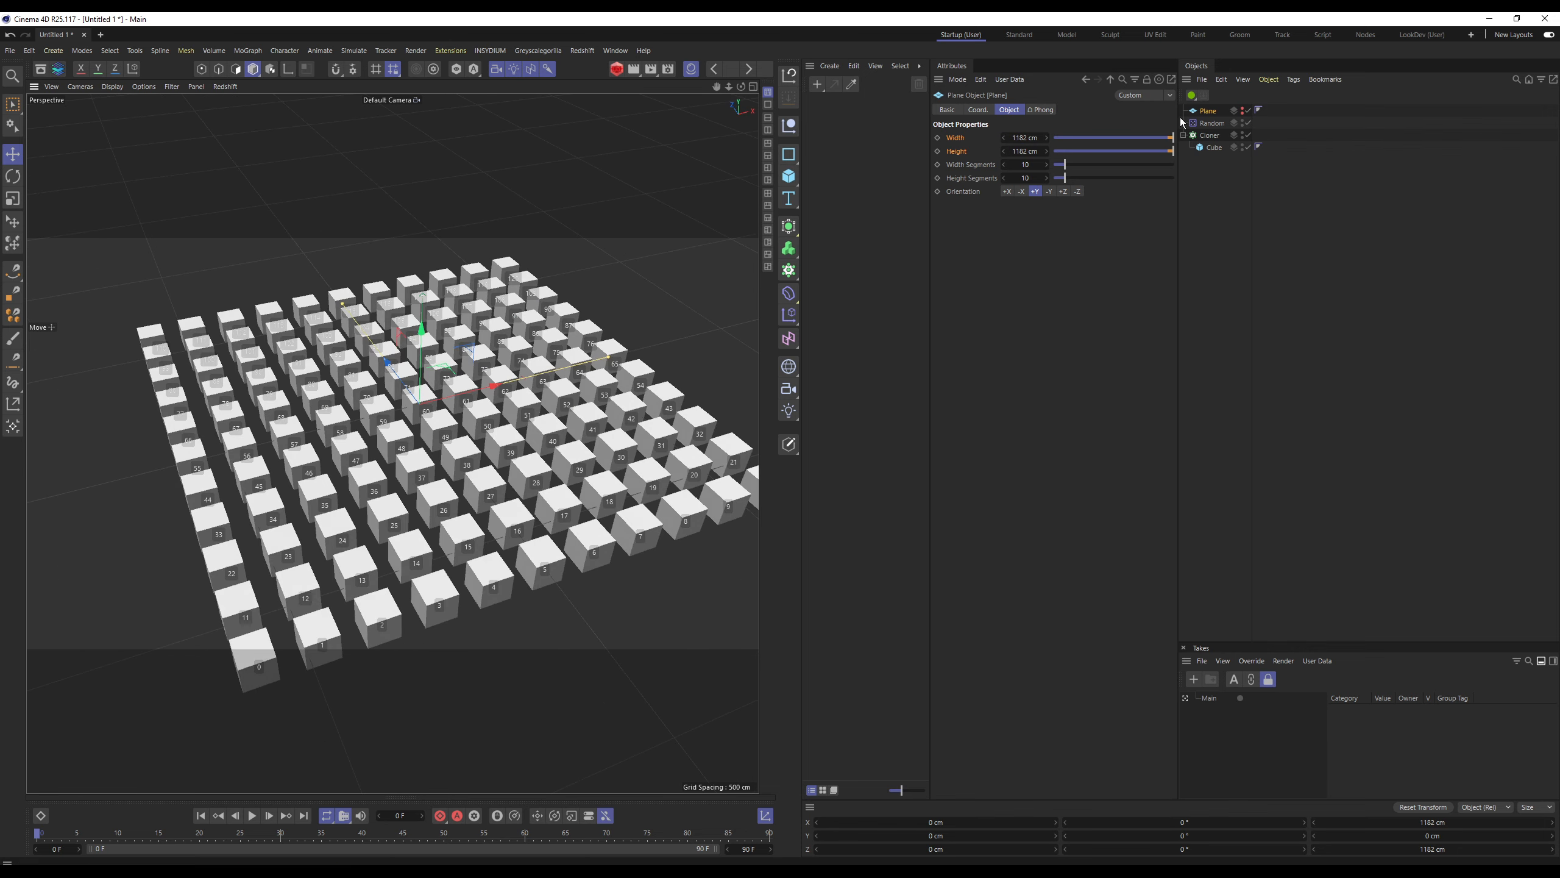
{"action": "left_click", "coordinate": [1209, 135]}
{"action": "left_click", "coordinate": [1213, 124]}
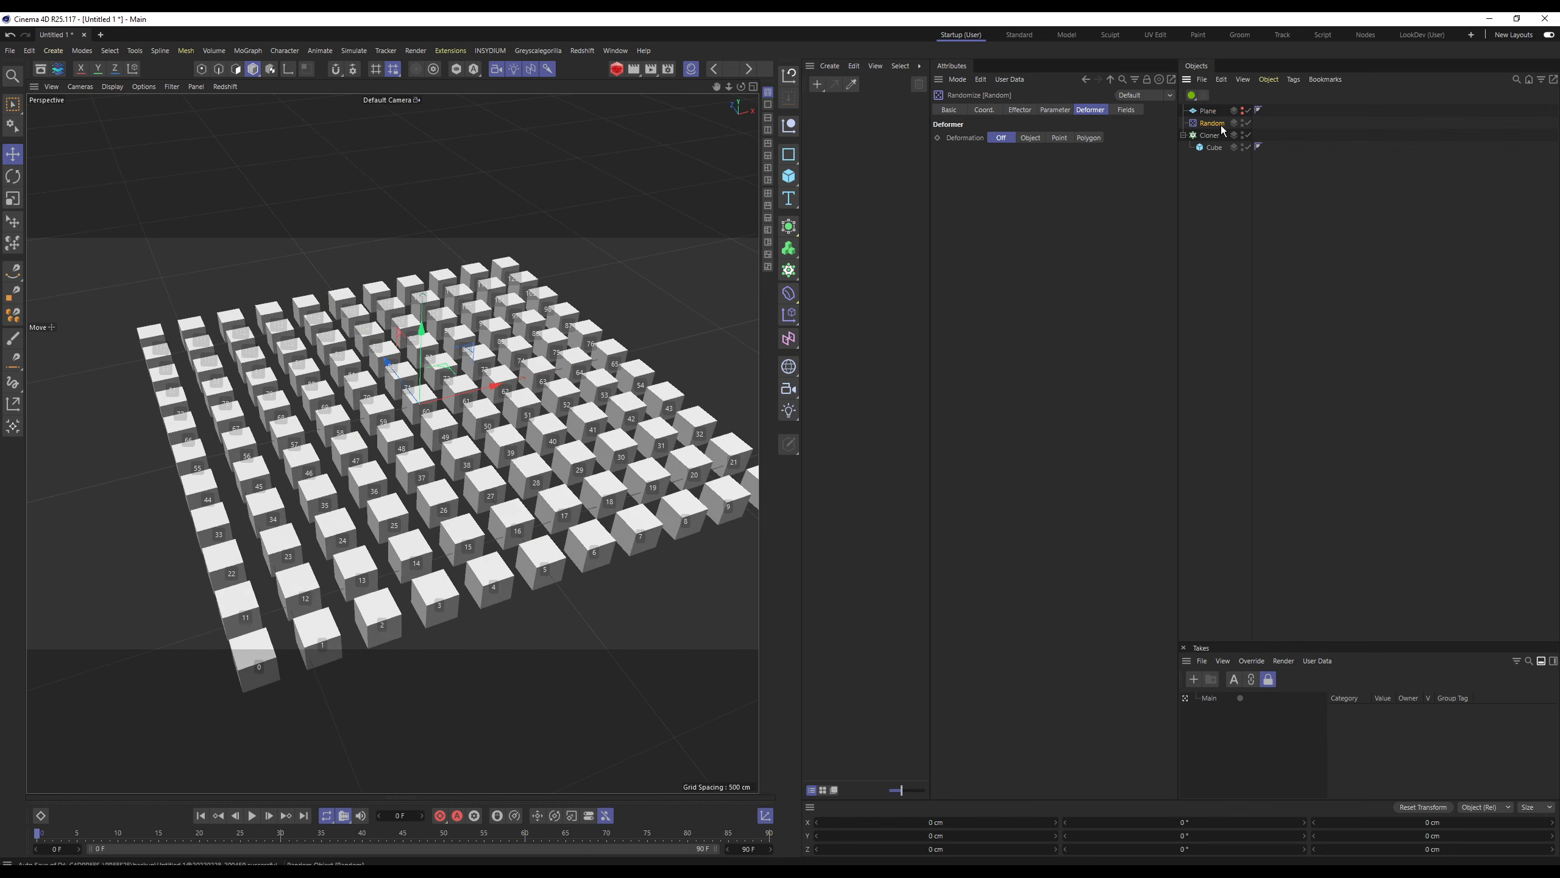
{"action": "left_click", "coordinate": [1209, 136]}
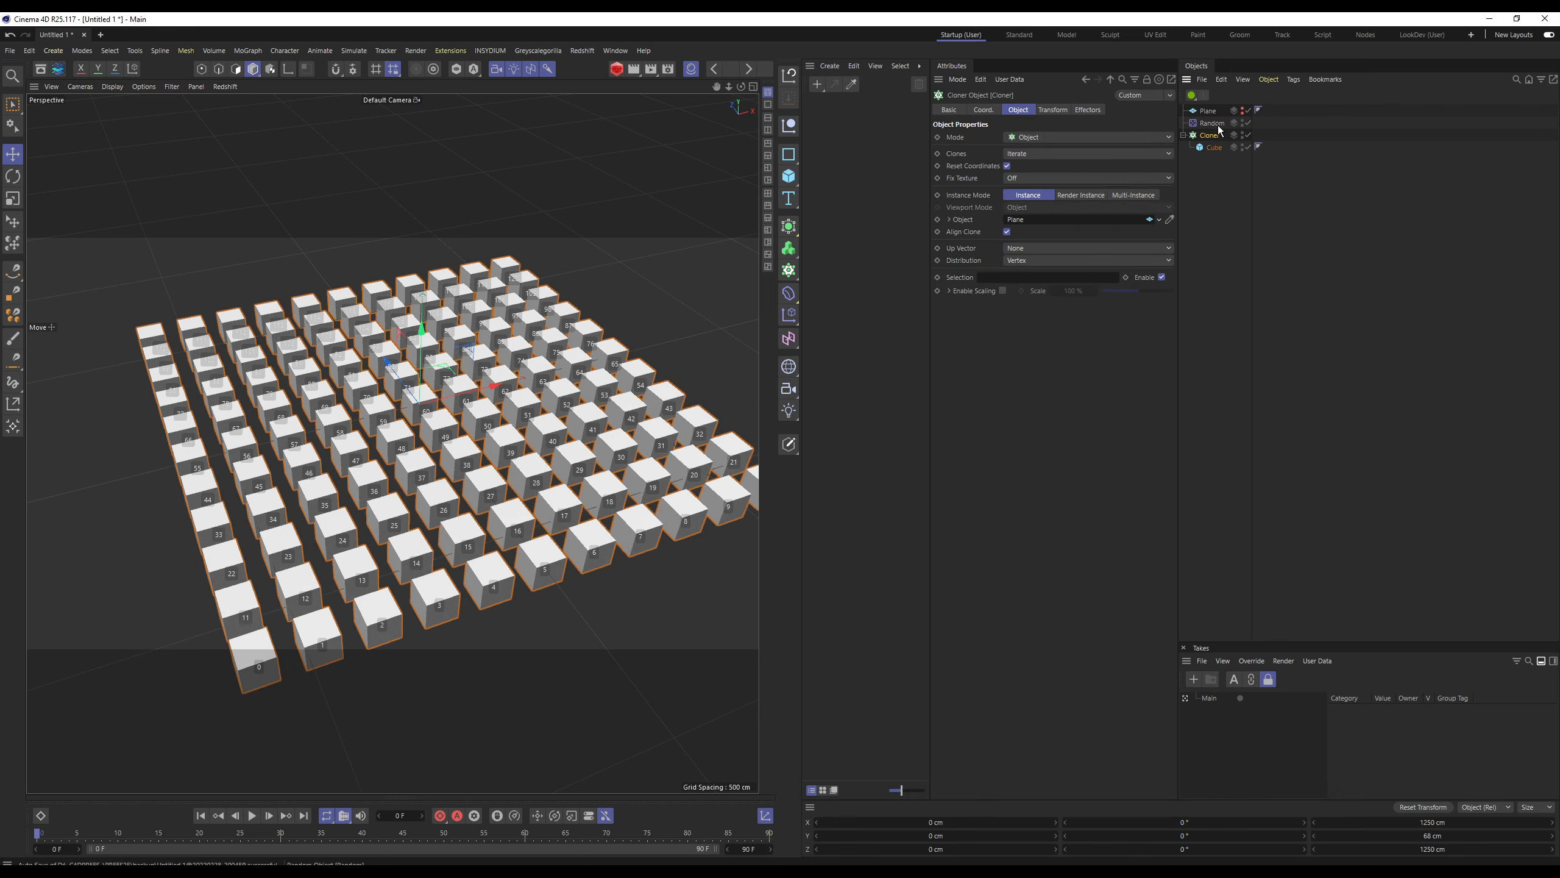
{"action": "left_click", "coordinate": [1218, 125]}
{"action": "left_click_drag", "start_coordinate": [574, 348], "coordinate": [651, 367], "text": "alt"}
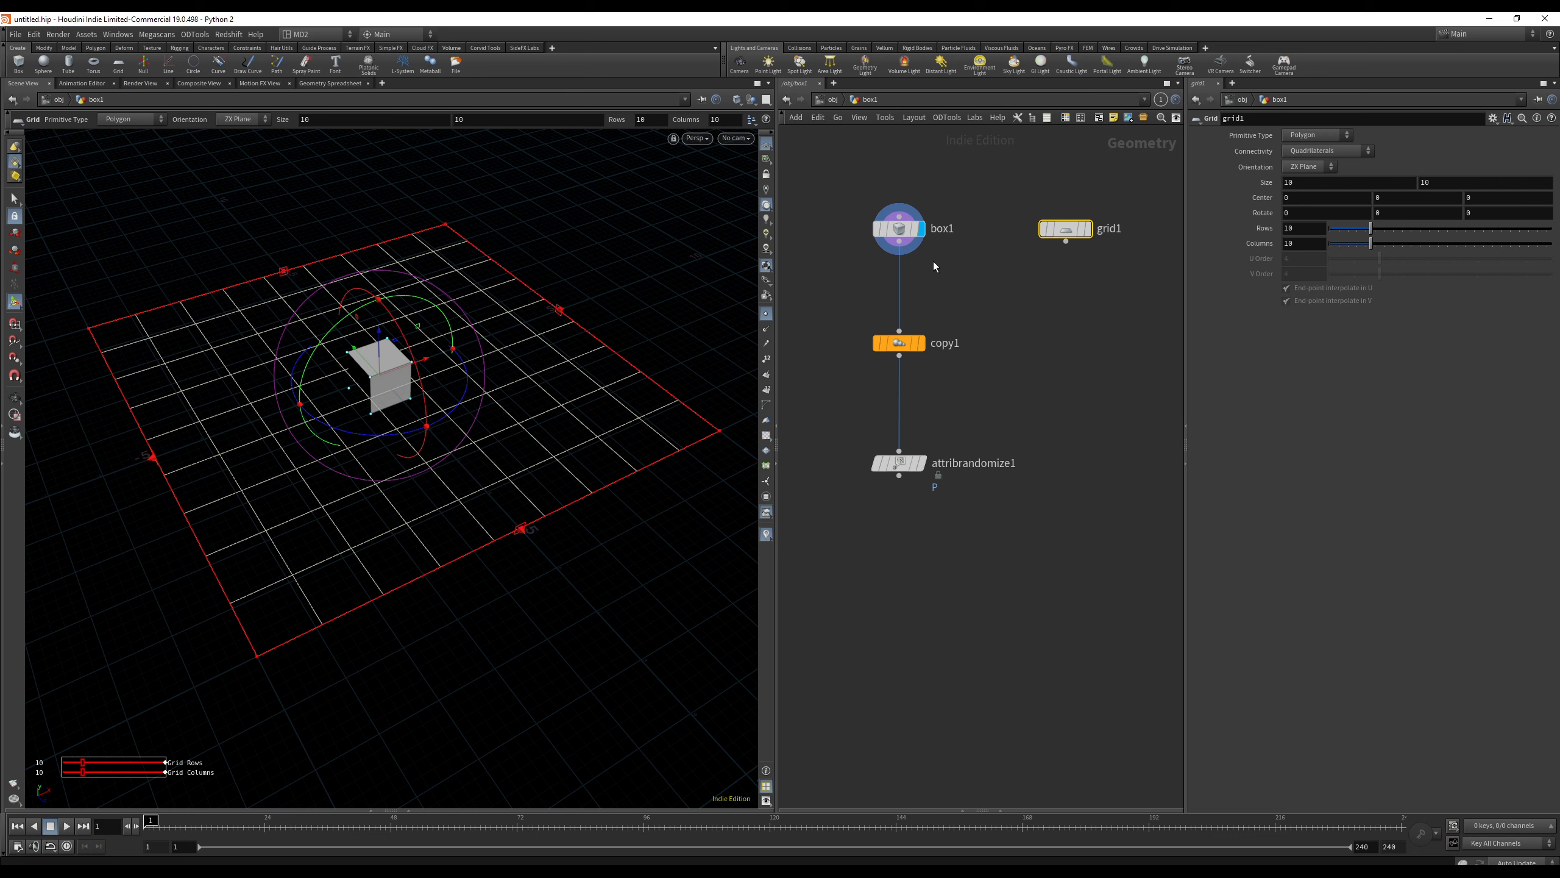
Switch to Houdini, move grid1 farther away from box1 in the network, and turn on grid1's display flag.
{"action": "left_click_drag", "start_coordinate": [1082, 231], "coordinate": [1116, 231]}
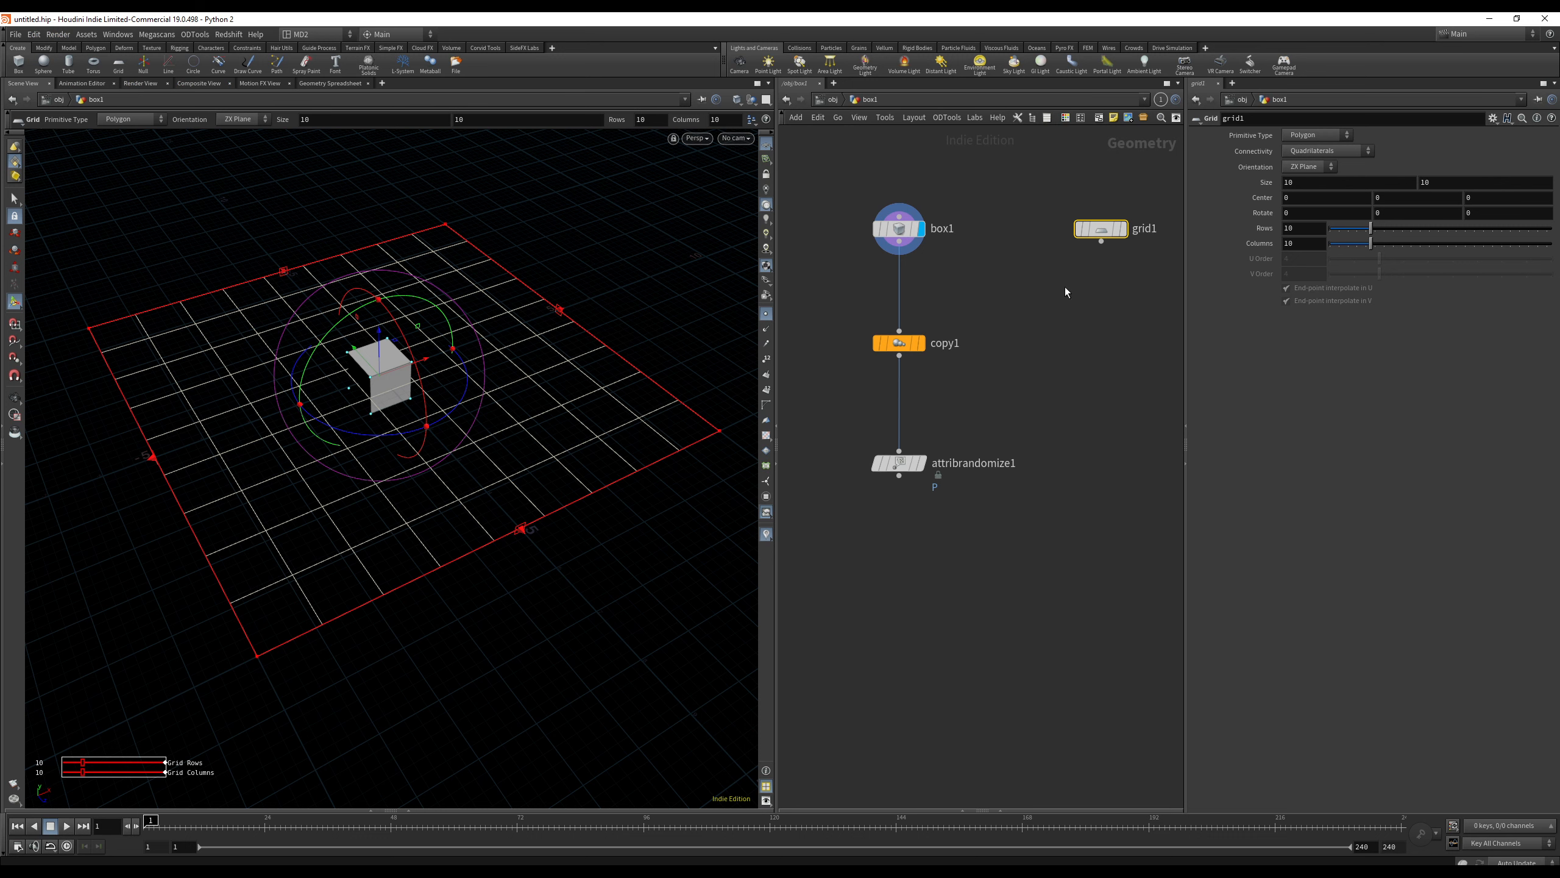
{"action": "left_click_drag", "start_coordinate": [1107, 236], "coordinate": [1102, 227]}
{"action": "left_click", "coordinate": [1121, 228]}
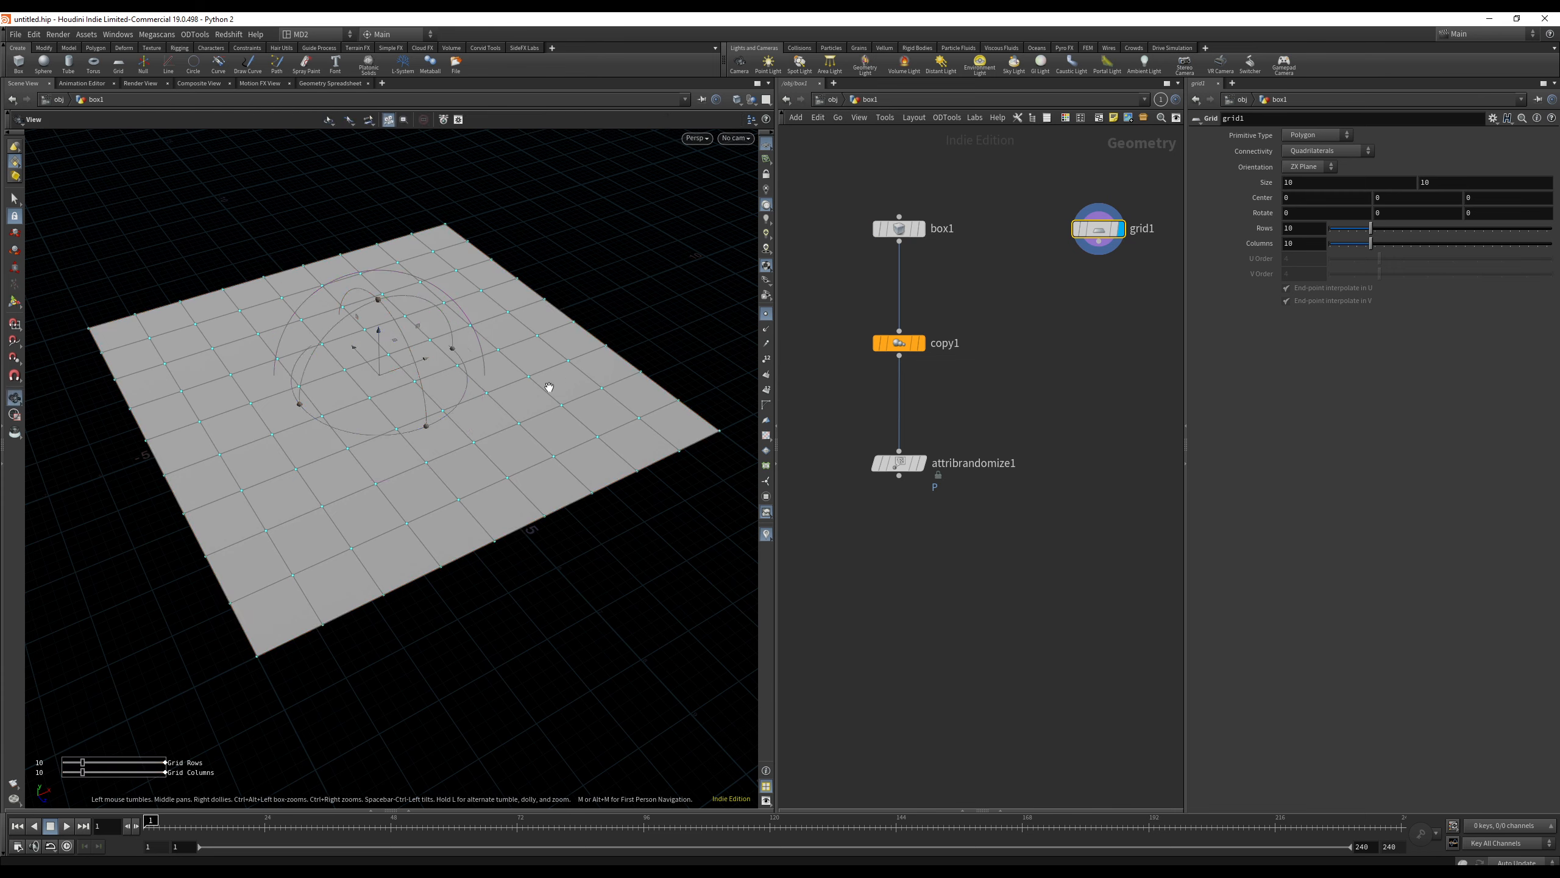
Add a Copy to Points node in the network between and below box1 and grid1.
{"action": "key", "text": "Return"}
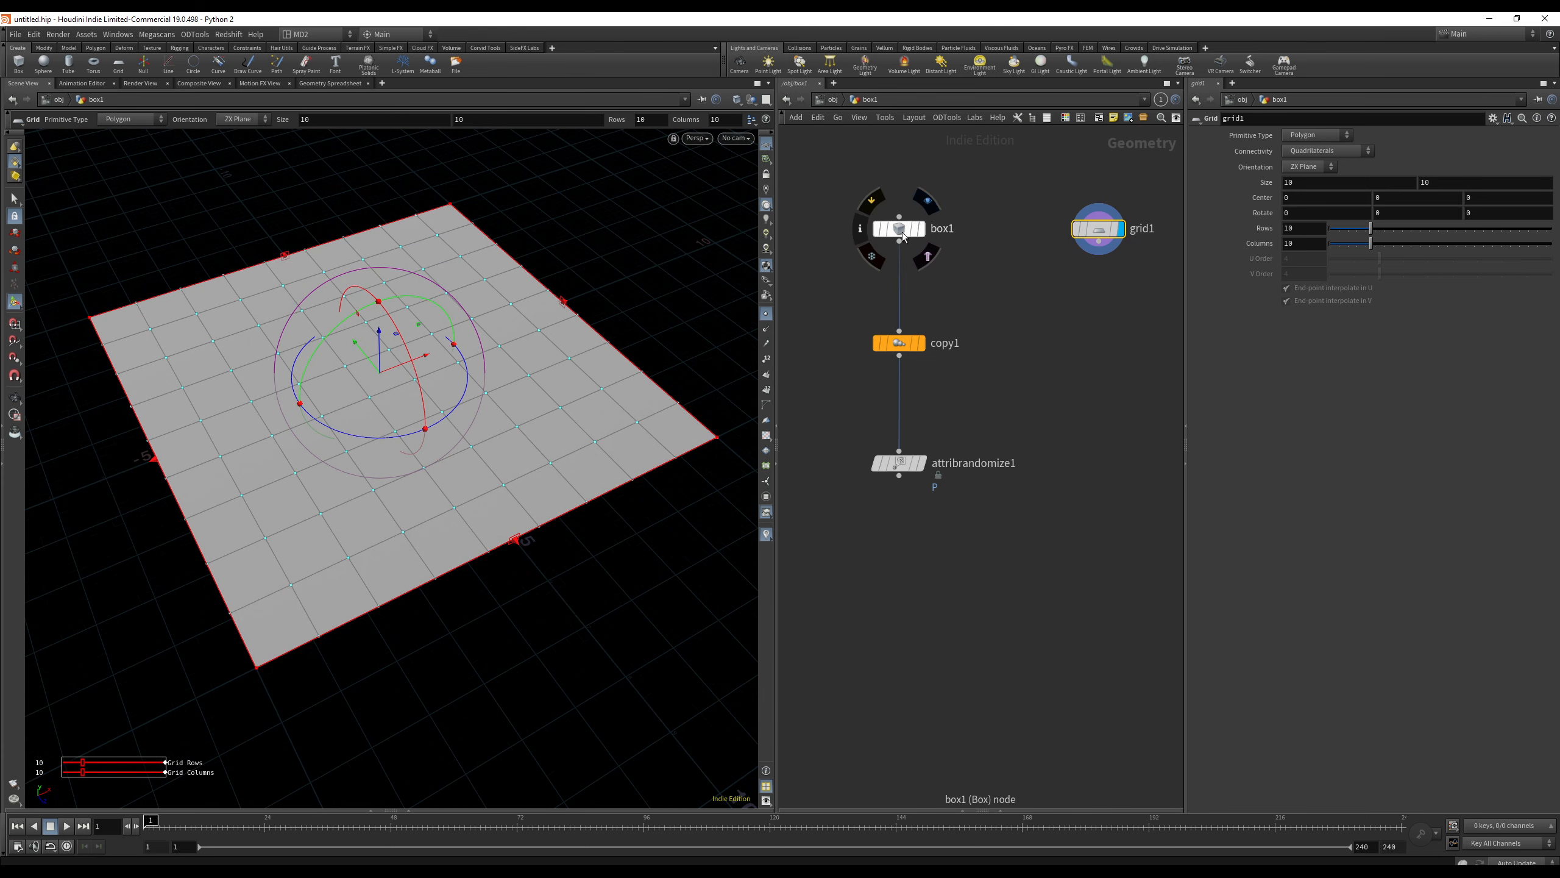
{"action": "left_click_drag", "start_coordinate": [900, 226], "coordinate": [891, 227]}
{"action": "key", "text": "Tab"}
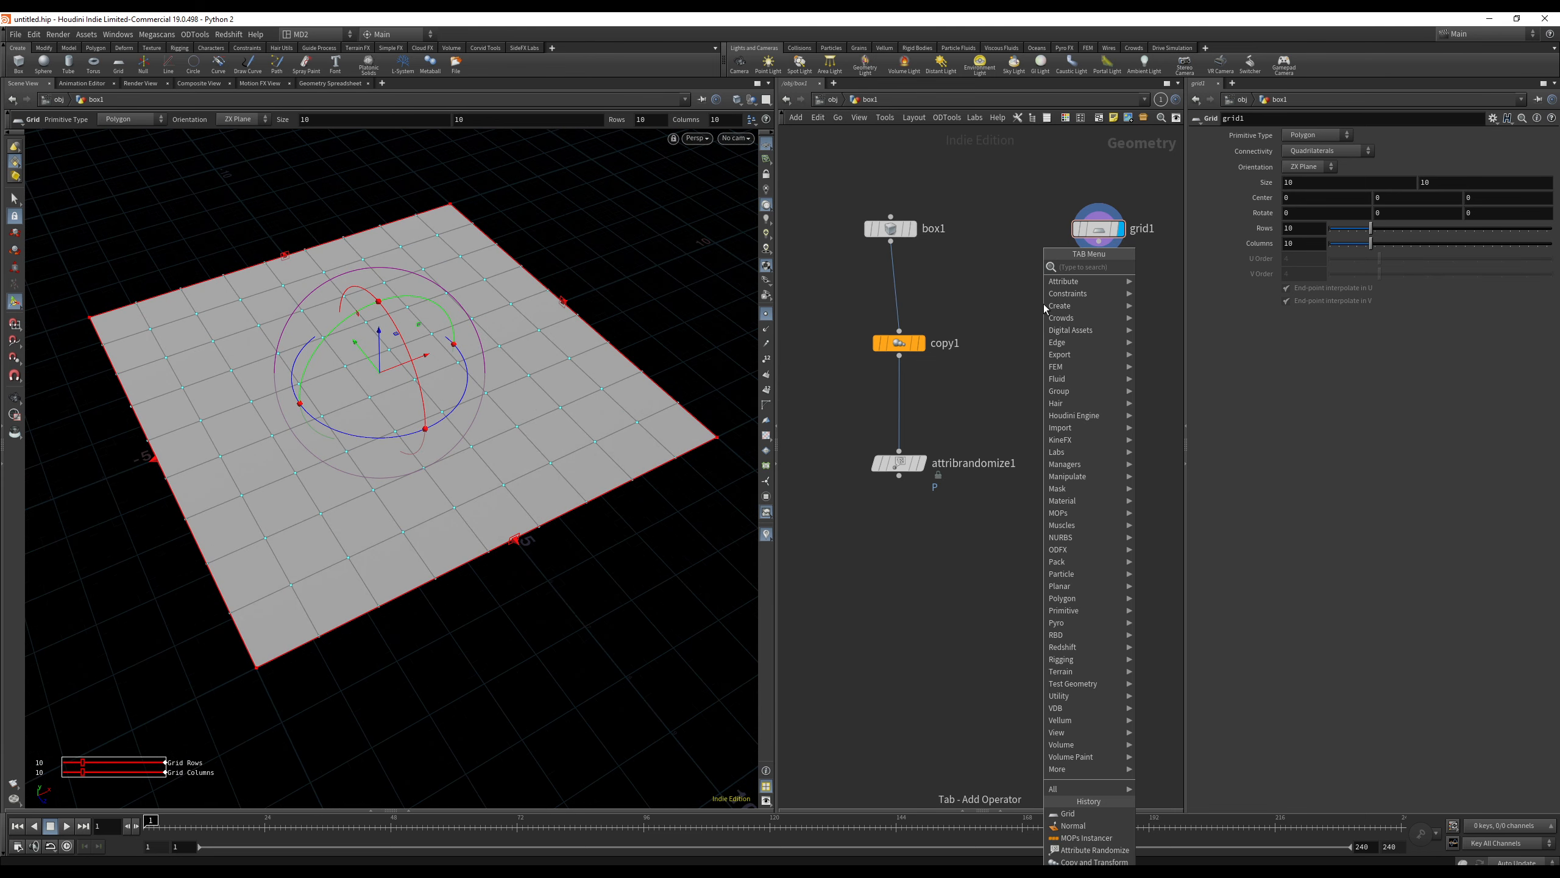
{"action": "type", "text": "copy to po"}
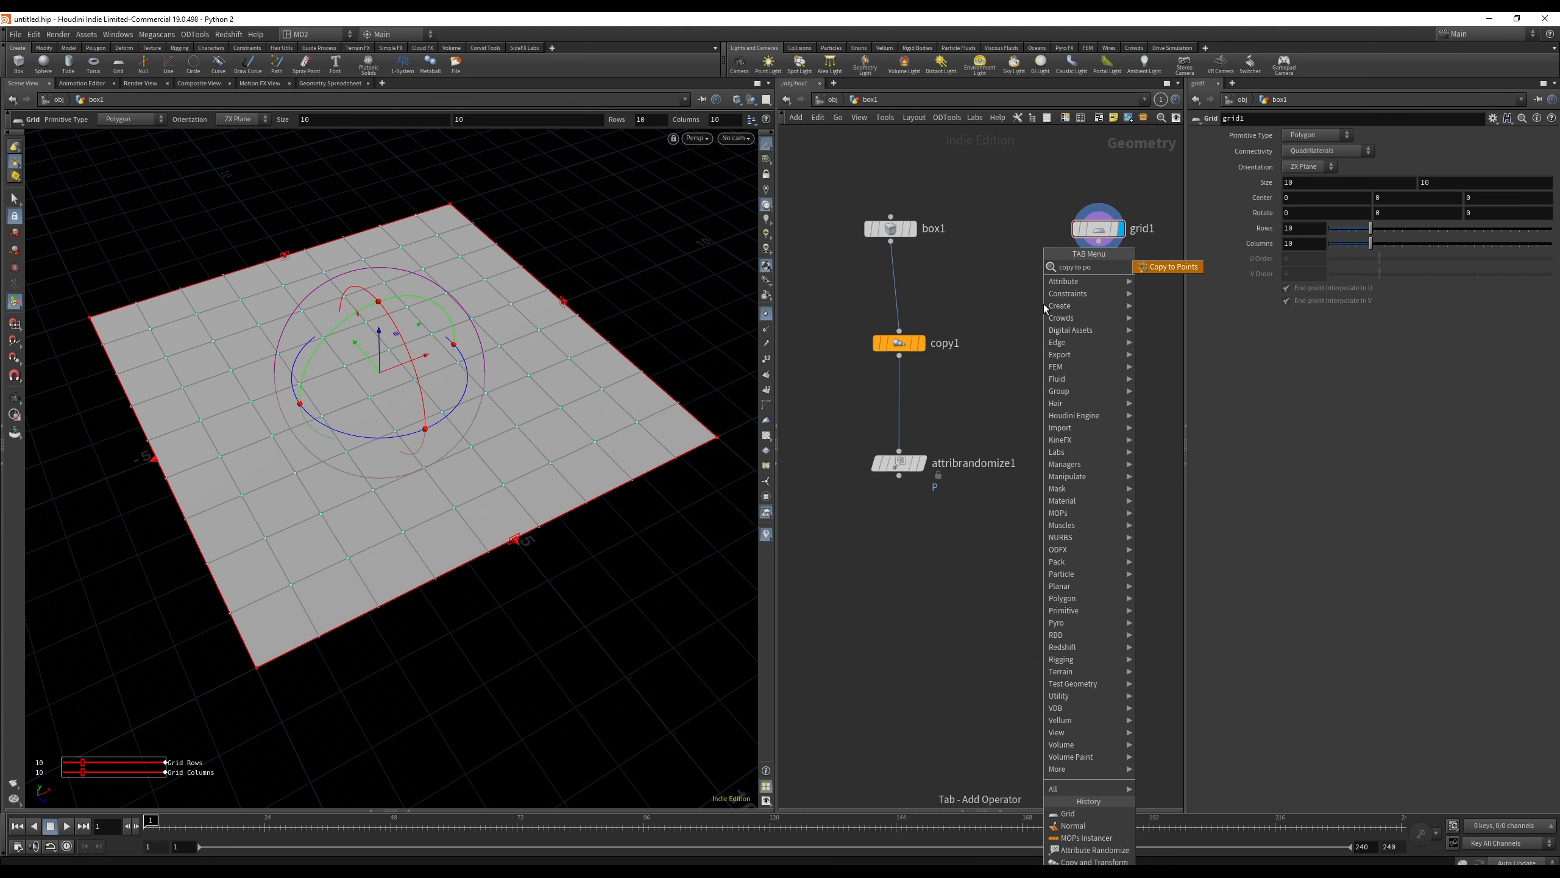
{"action": "key", "text": "Return"}
{"action": "left_click", "coordinate": [1043, 303]}
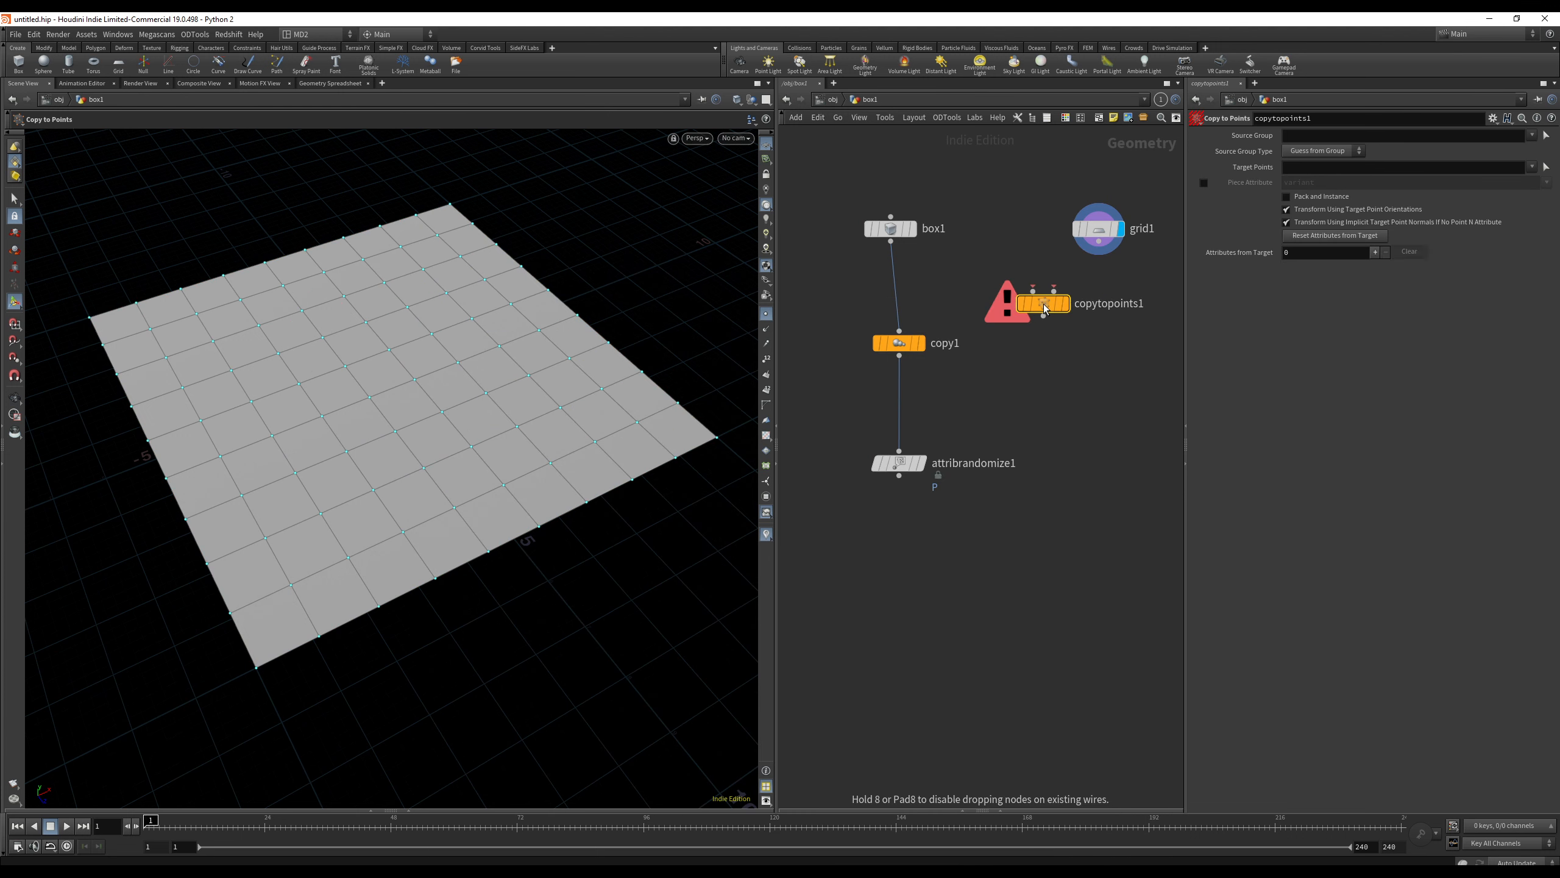
Wire box1 into copytopoints1's first input and grid1 into its second, and turn on copytopoints1's display flag.
{"action": "left_click_drag", "start_coordinate": [891, 241], "coordinate": [1044, 332]}
{"action": "left_click_drag", "start_coordinate": [1099, 241], "coordinate": [1044, 328]}
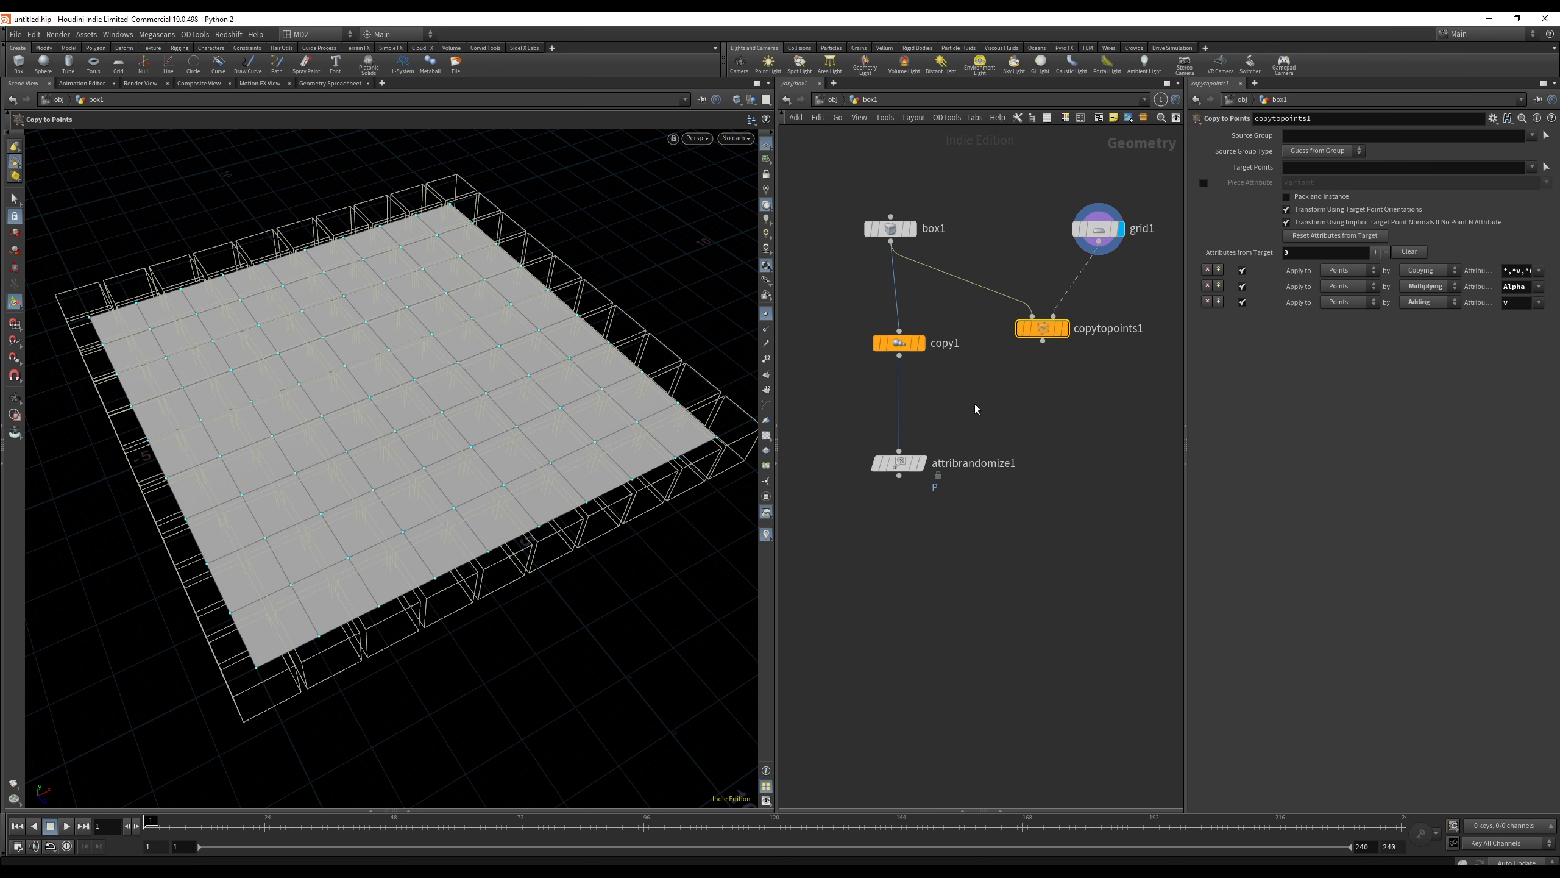
{"action": "left_click", "coordinate": [1065, 328]}
{"action": "mouse_move", "coordinate": [564, 403]}
{"action": "left_mouse_down"}
{"action": "mouse_move", "coordinate": [481, 742]}
{"action": "mouse_move", "coordinate": [557, 335]}
{"action": "mouse_move", "coordinate": [396, 331]}
{"action": "mouse_move", "coordinate": [478, 434]}
{"action": "mouse_move", "coordinate": [424, 516]}
{"action": "mouse_move", "coordinate": [503, 452]}
{"action": "mouse_move", "coordinate": [464, 393]}
{"action": "mouse_move", "coordinate": [549, 404]}
{"action": "left_mouse_up"}
Delete the copy1 node from the network, keeping attribrandomize1.
{"action": "left_click_drag", "start_coordinate": [847, 307], "coordinate": [929, 487]}
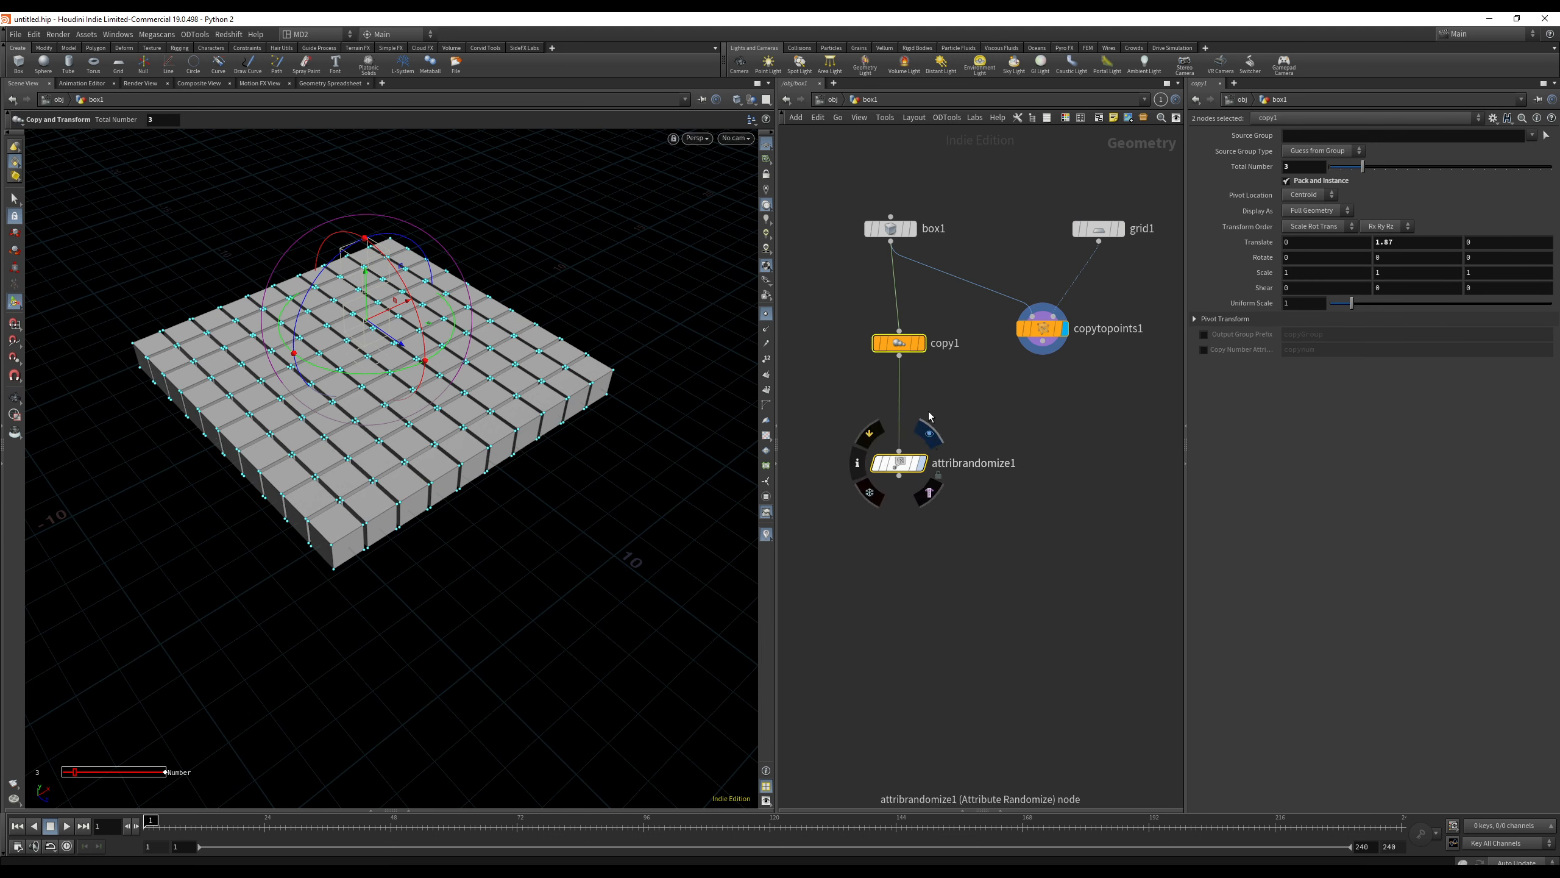
{"action": "left_click", "coordinate": [901, 345]}
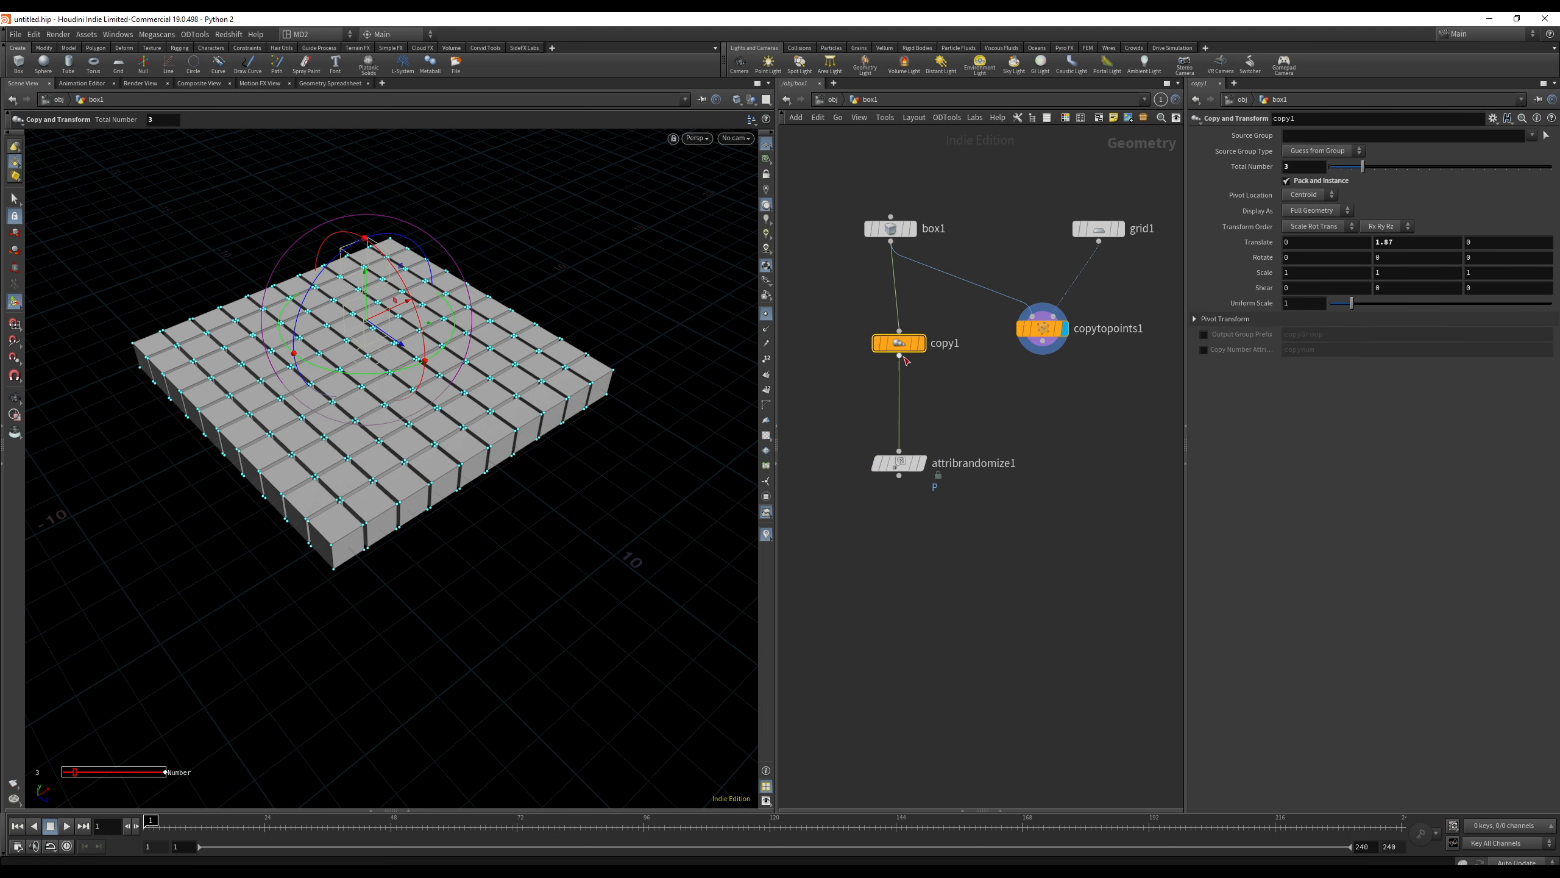
{"action": "key", "text": "Delete"}
Move attribrandomize1 below copytopoints1, wire copytopoints1's output into it, and turn on attribrandomize1's display flag.
{"action": "left_click_drag", "start_coordinate": [896, 462], "coordinate": [872, 417]}
{"action": "left_click_drag", "start_coordinate": [561, 347], "coordinate": [393, 369], "text": "alt"}
{"action": "left_click_drag", "start_coordinate": [882, 418], "coordinate": [1043, 422]}
{"action": "left_click_drag", "start_coordinate": [1043, 342], "coordinate": [1035, 407]}
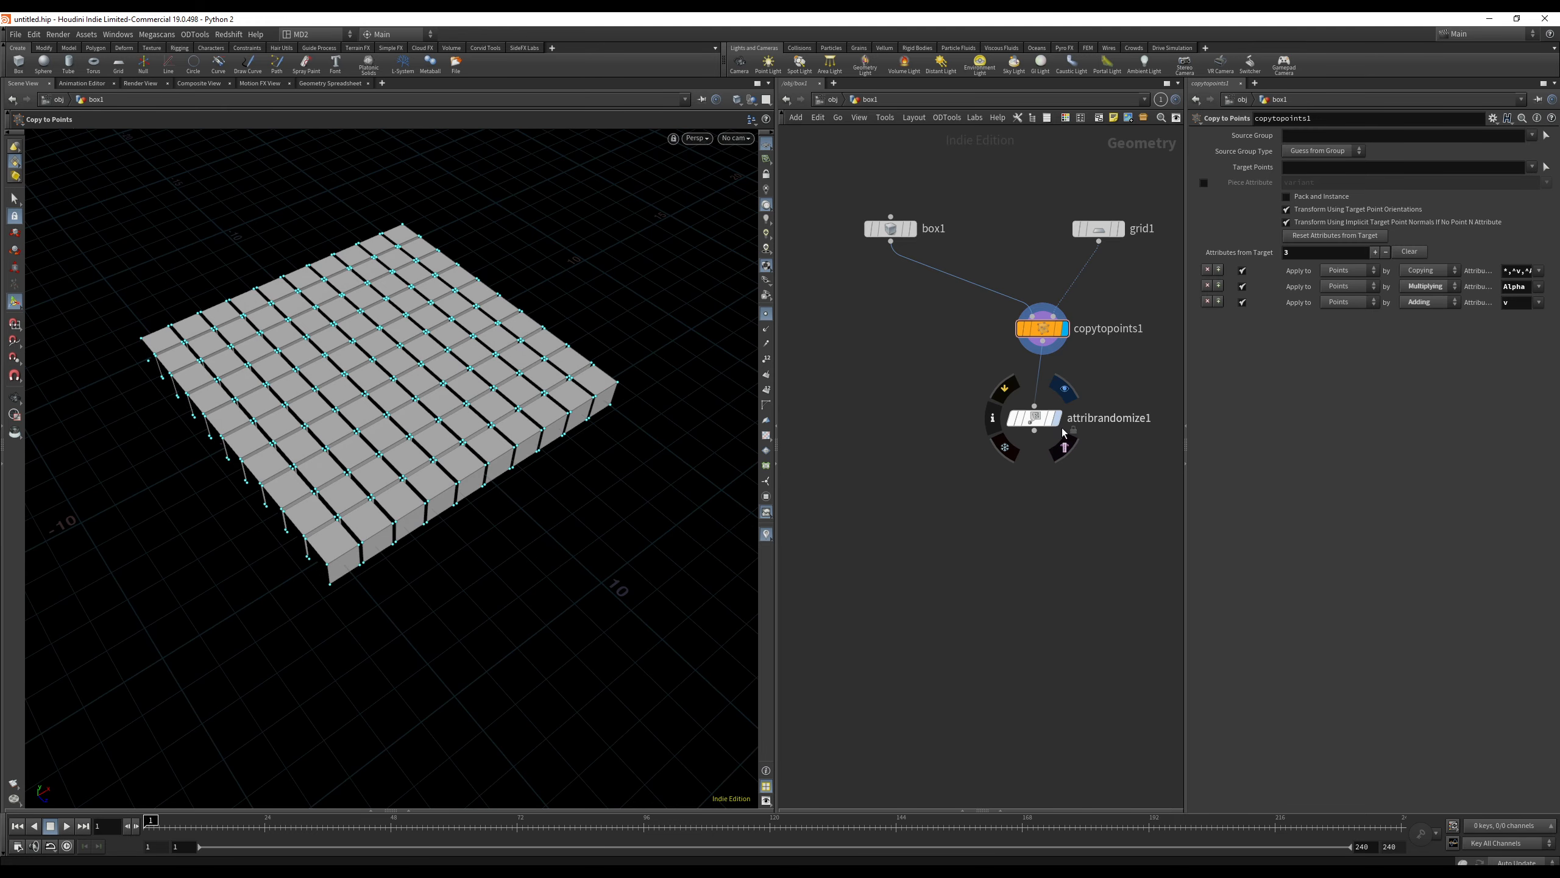
{"action": "left_click", "coordinate": [1059, 423]}
{"action": "left_click_drag", "start_coordinate": [425, 456], "coordinate": [437, 408], "text": "alt"}
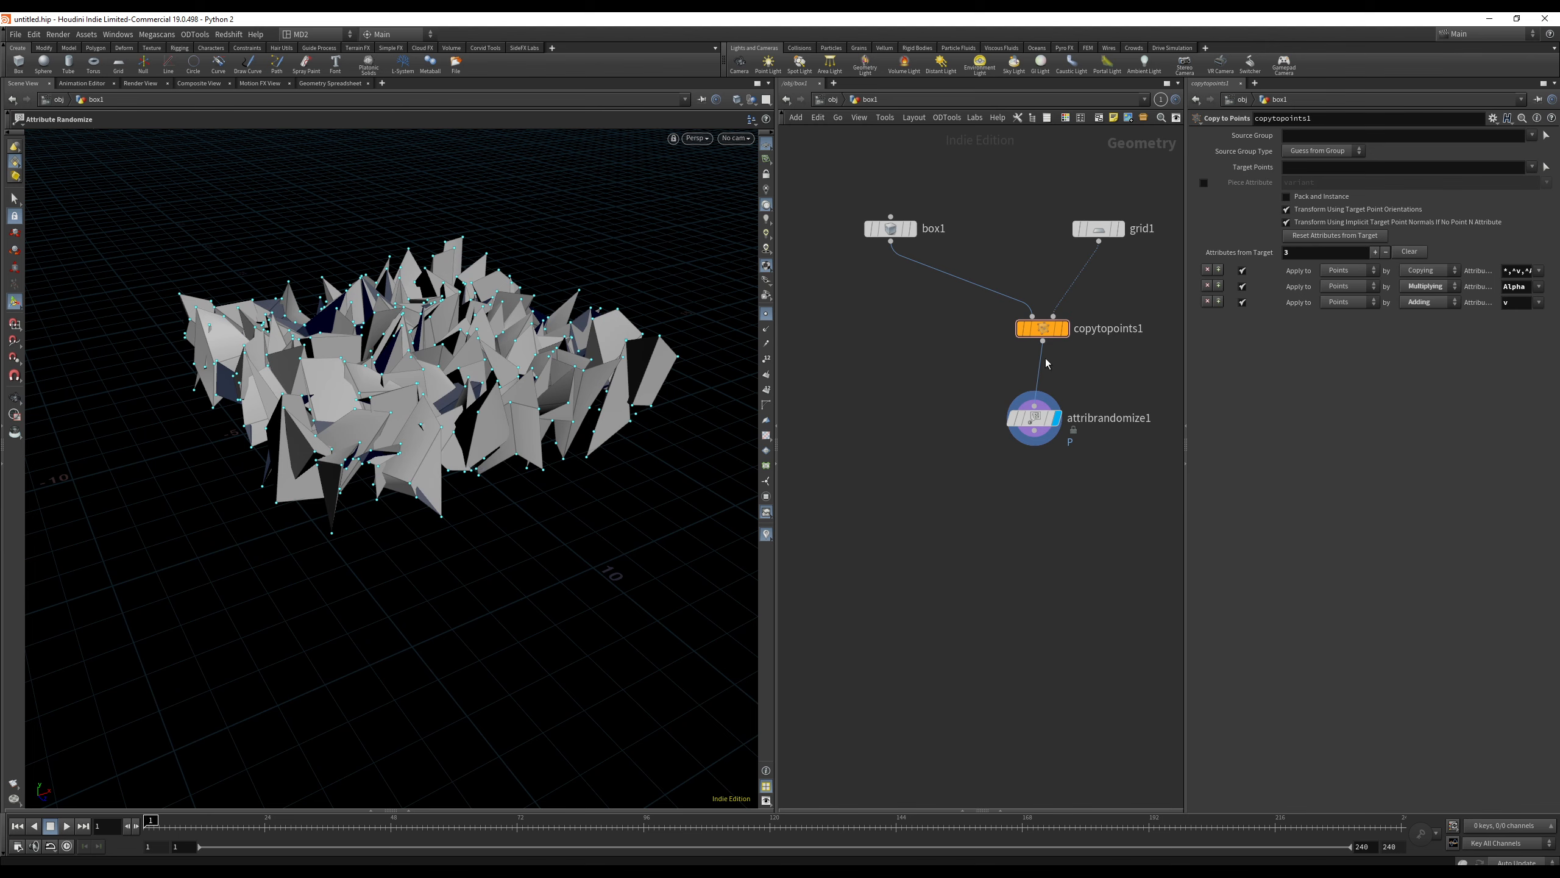
Enable Pack and Instance on copytopoints1 so each box is randomized as a whole.
{"action": "left_click", "coordinate": [1050, 333]}
{"action": "left_click", "coordinate": [1306, 198]}
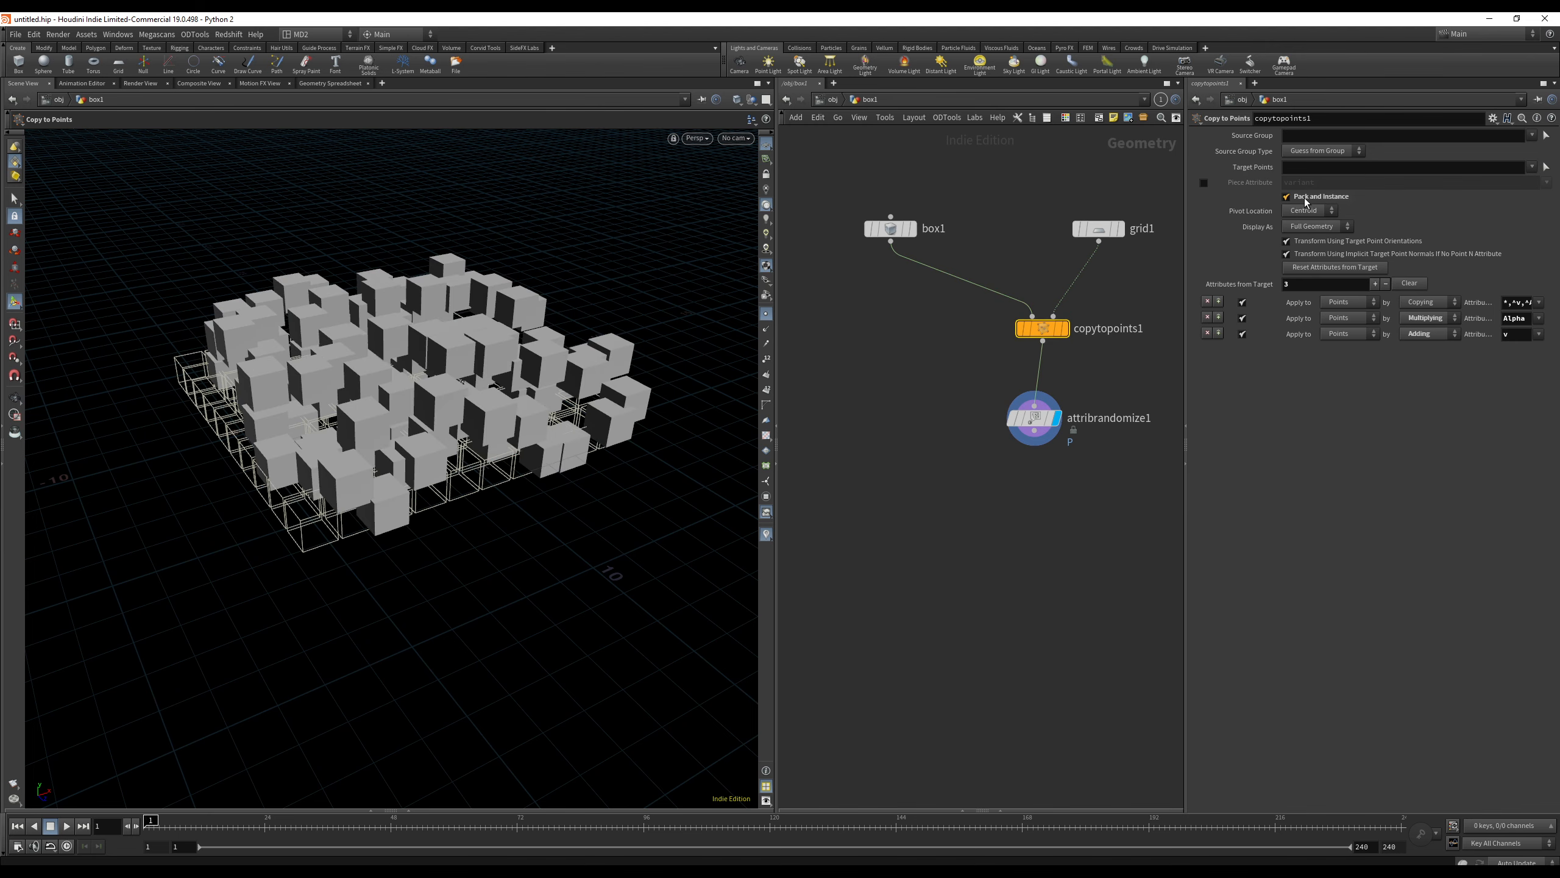
{"action": "key", "text": "Escape"}
{"action": "left_click_drag", "start_coordinate": [672, 453], "coordinate": [516, 388]}
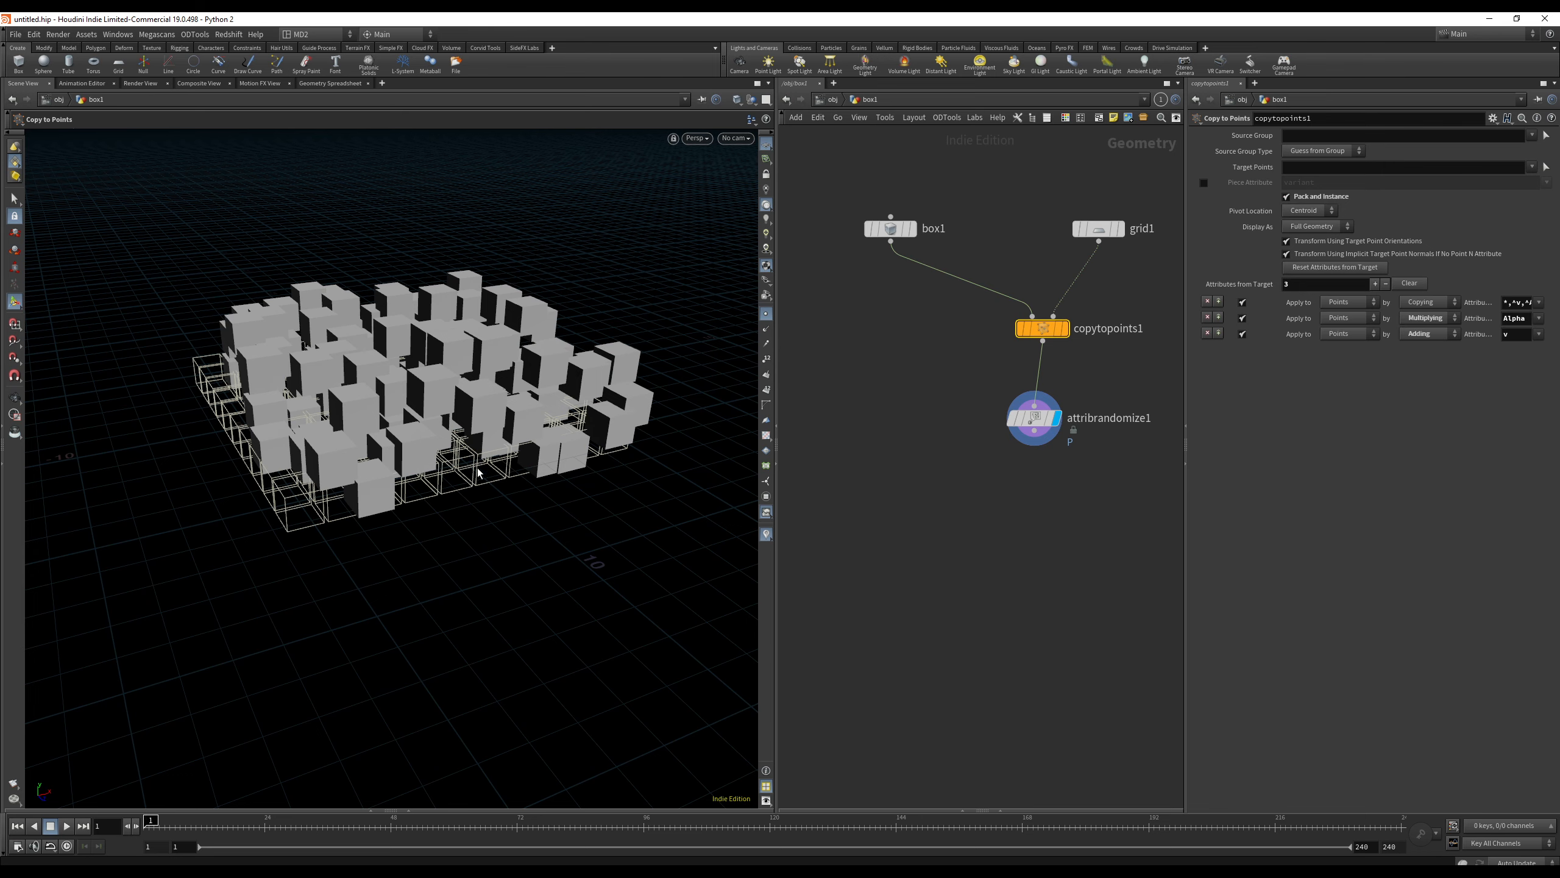
{"action": "left_click_drag", "start_coordinate": [479, 472], "coordinate": [440, 454], "text": "alt"}
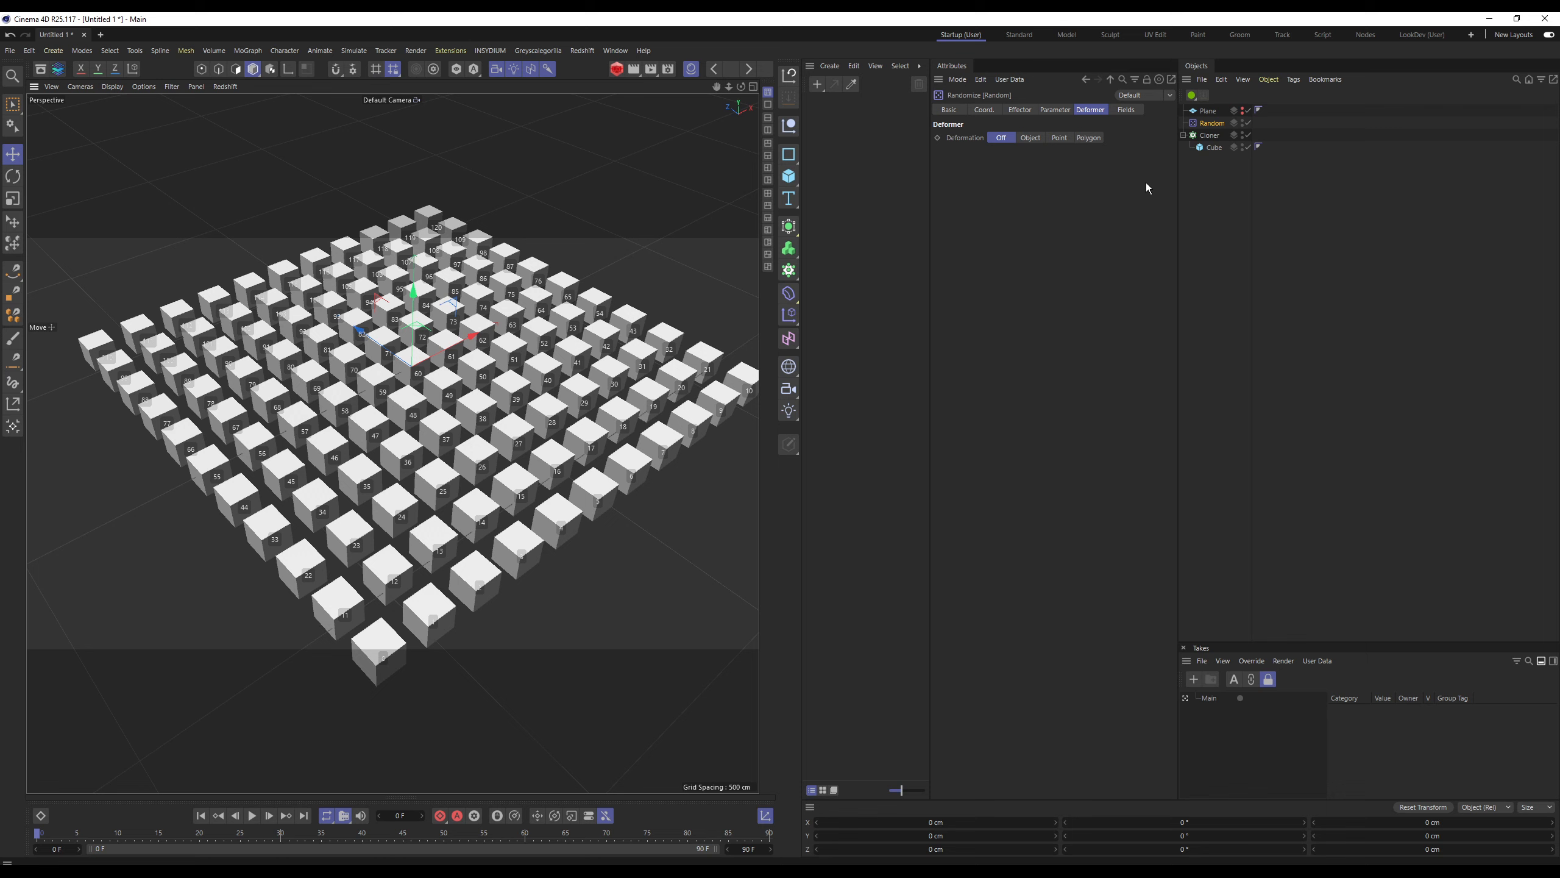
Switch to Cinema 4D, add the Random effector to the Cloner's effectors, and show the Cloner's object properties again.
{"action": "left_click", "coordinate": [1214, 137]}
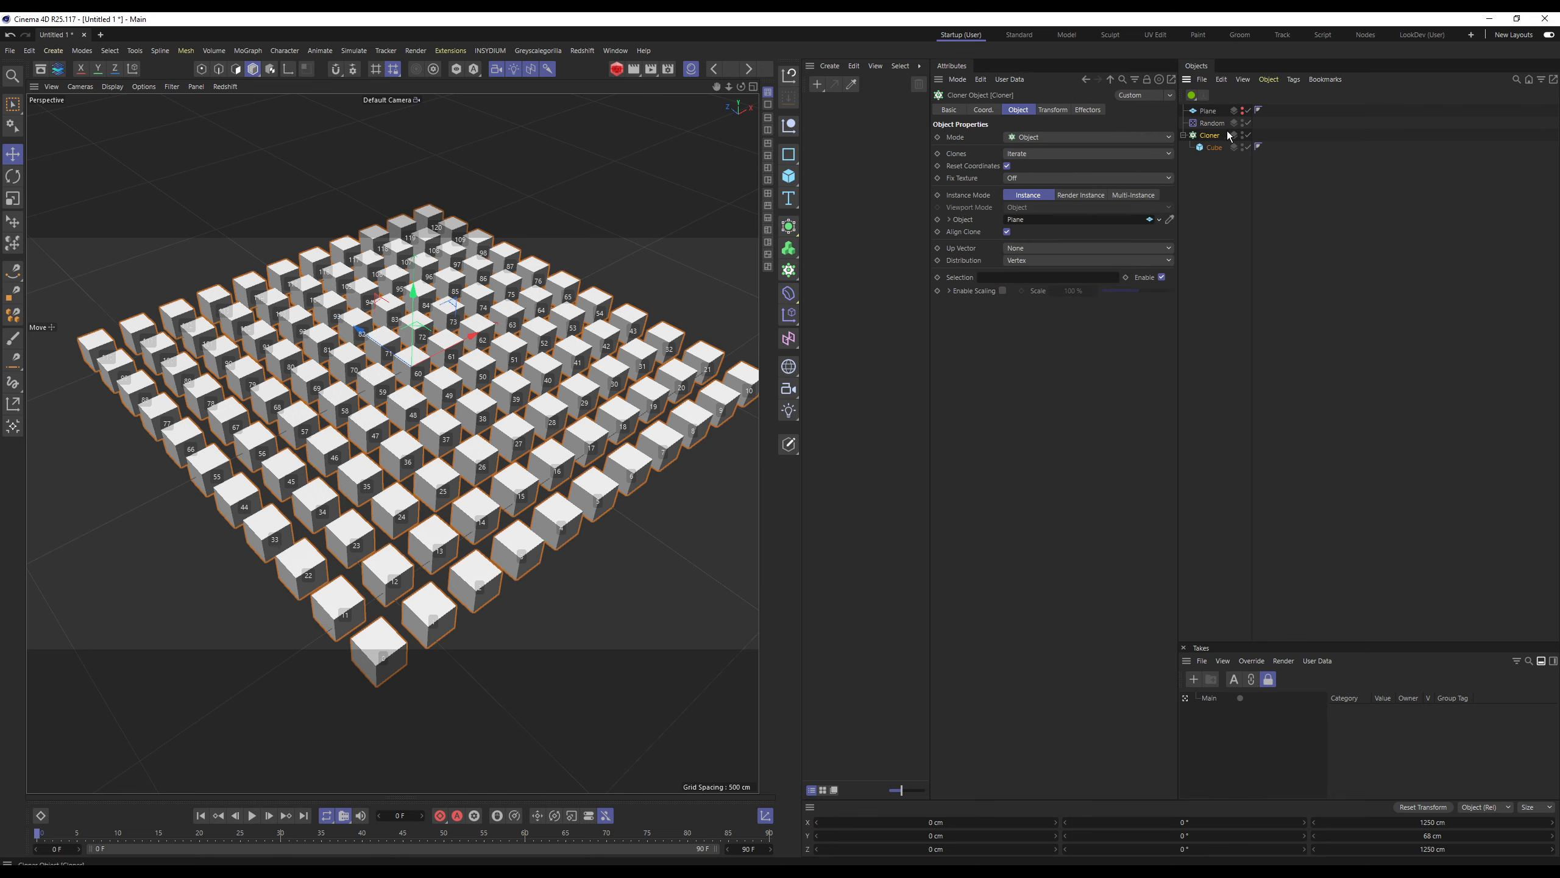
{"action": "left_click_drag", "start_coordinate": [1209, 122], "coordinate": [1057, 158]}
{"action": "mouse_move", "coordinate": [477, 395]}
{"action": "left_mouse_down", "text": "alt"}
{"action": "mouse_move", "coordinate": [352, 292]}
{"action": "mouse_move", "coordinate": [559, 350]}
{"action": "mouse_move", "coordinate": [645, 332]}
{"action": "mouse_move", "coordinate": [528, 357]}
{"action": "mouse_move", "coordinate": [516, 390]}
{"action": "mouse_move", "coordinate": [541, 362]}
{"action": "left_mouse_up", "text": "alt"}
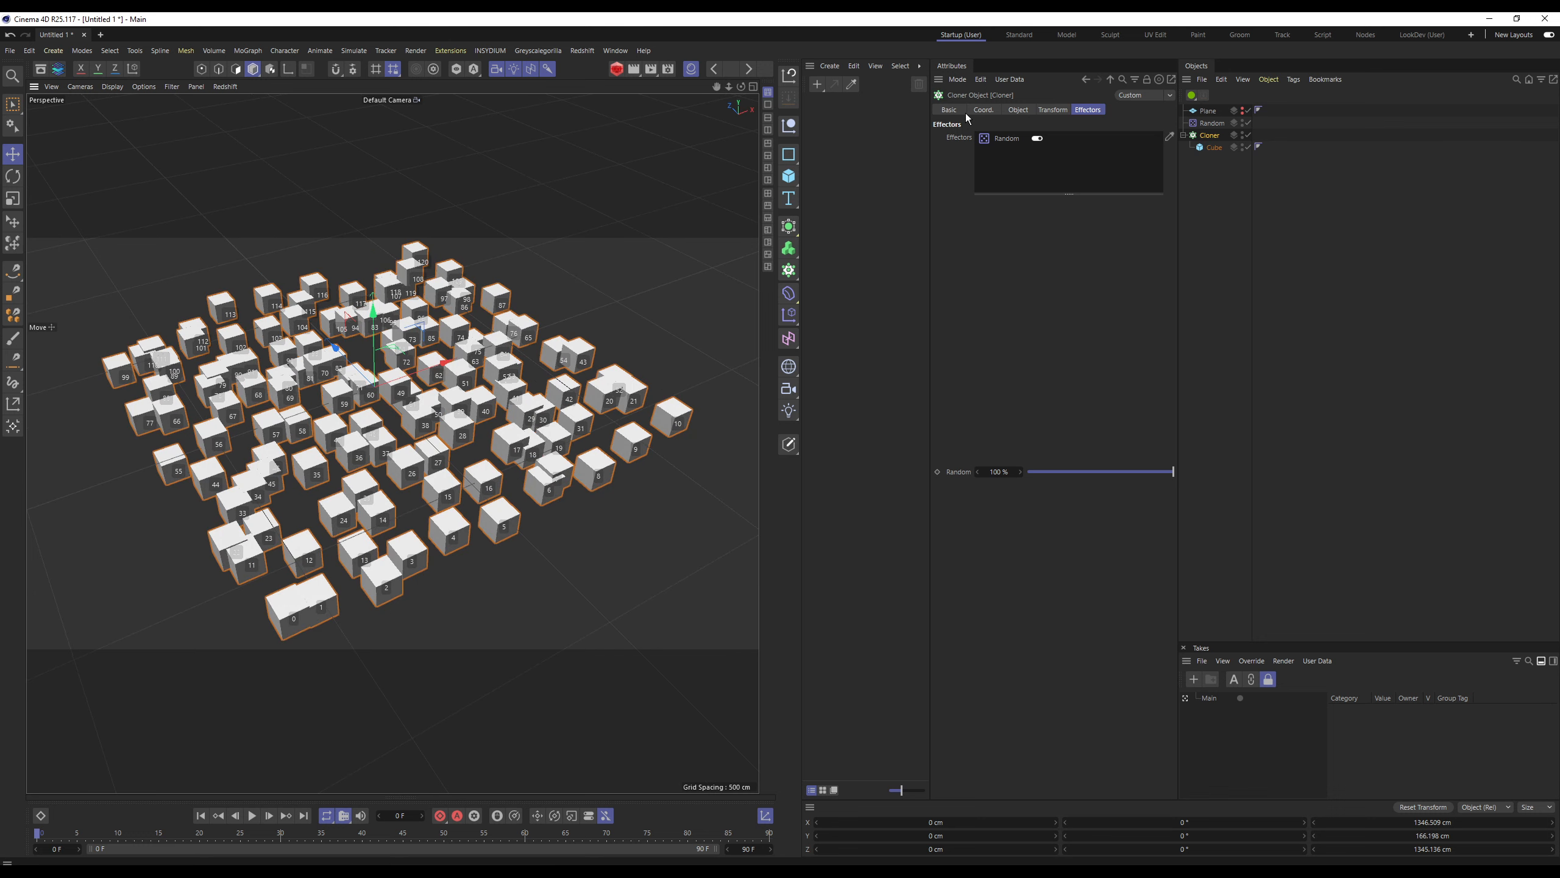
{"action": "left_click", "coordinate": [1020, 111]}
{"action": "left_click_drag", "start_coordinate": [535, 458], "coordinate": [550, 407], "text": "alt"}
Switch to Houdini and rearrange the network so copytopoints1 and attribrandomize1 sit centred below box1 and grid1.
{"action": "key", "text": "alt+Tab"}
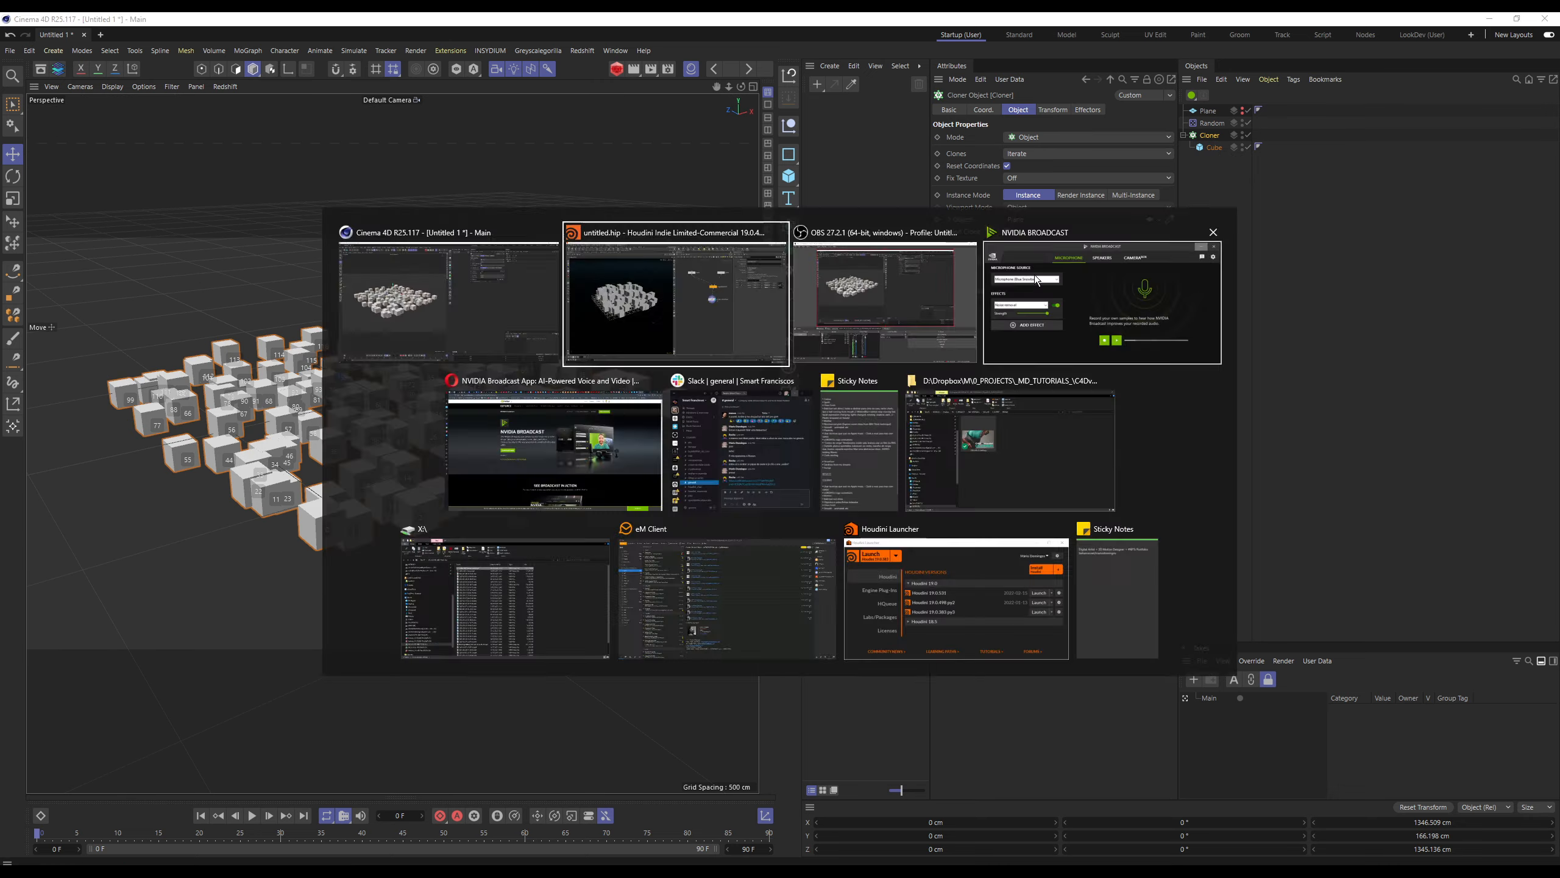
{"action": "left_click_drag", "start_coordinate": [1028, 331], "coordinate": [979, 335]}
{"action": "left_click_drag", "start_coordinate": [1036, 422], "coordinate": [973, 446]}
{"action": "left_click_drag", "start_coordinate": [987, 335], "coordinate": [977, 343]}
{"action": "left_click_drag", "start_coordinate": [1101, 235], "coordinate": [1065, 234]}
{"action": "left_click_drag", "start_coordinate": [822, 153], "coordinate": [1136, 559]}
{"action": "left_click", "coordinate": [1096, 585]}
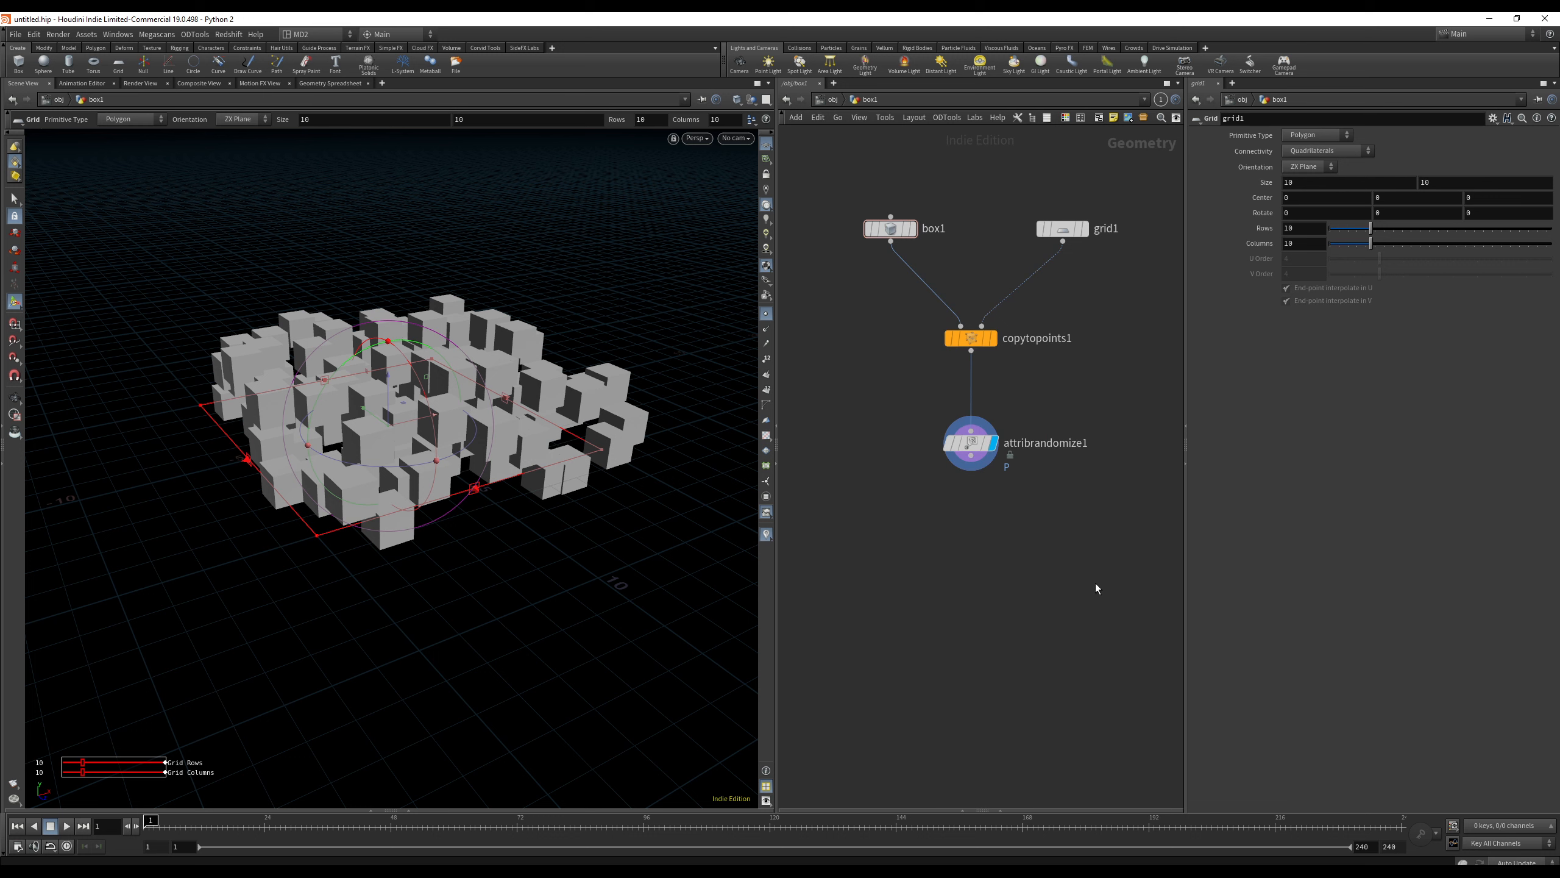